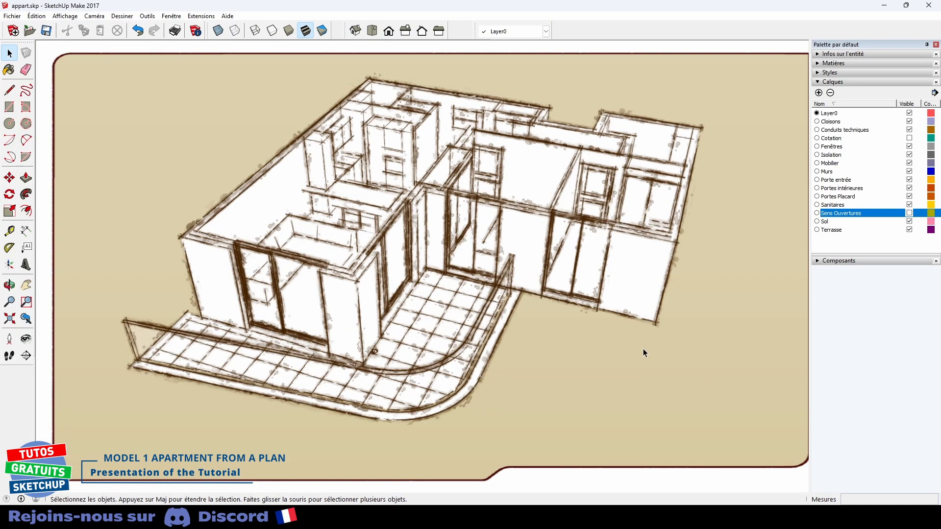
View the finished apartment model, hiding the Terrasse layer and showing it again to examine the terrace
{"action": "mouse_move", "coordinate": [643, 350]}
{"action": "middle_mouse_down"}
{"action": "mouse_move", "coordinate": [591, 355]}
{"action": "mouse_move", "coordinate": [519, 319]}
{"action": "mouse_move", "coordinate": [696, 317]}
{"action": "middle_mouse_up"}
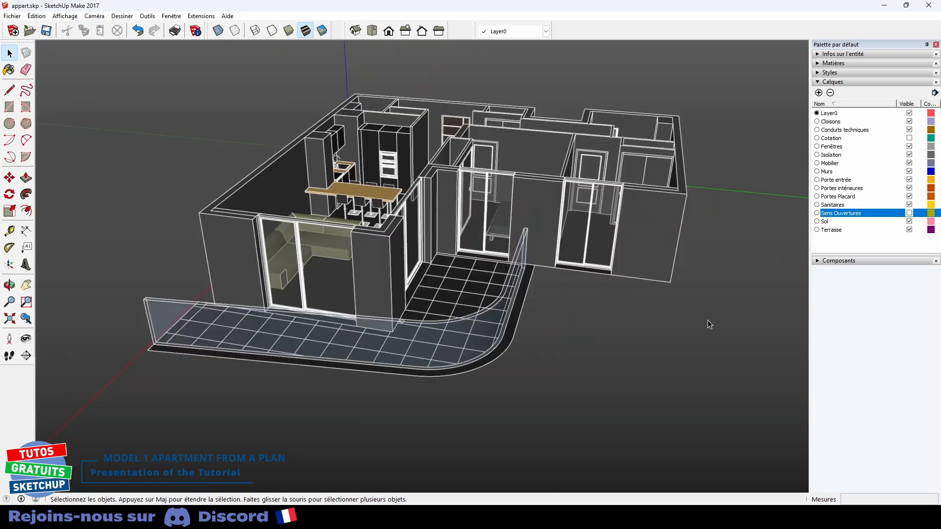
{"action": "mouse_move", "coordinate": [708, 320]}
{"action": "middle_mouse_down"}
{"action": "mouse_move", "coordinate": [575, 362]}
{"action": "mouse_move", "coordinate": [636, 366]}
{"action": "middle_mouse_up"}
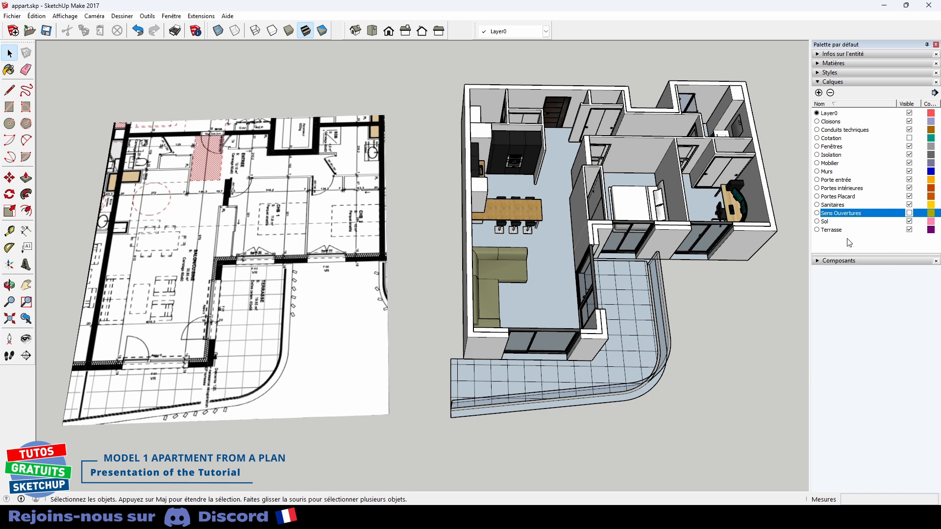
{"action": "left_click", "coordinate": [910, 230]}
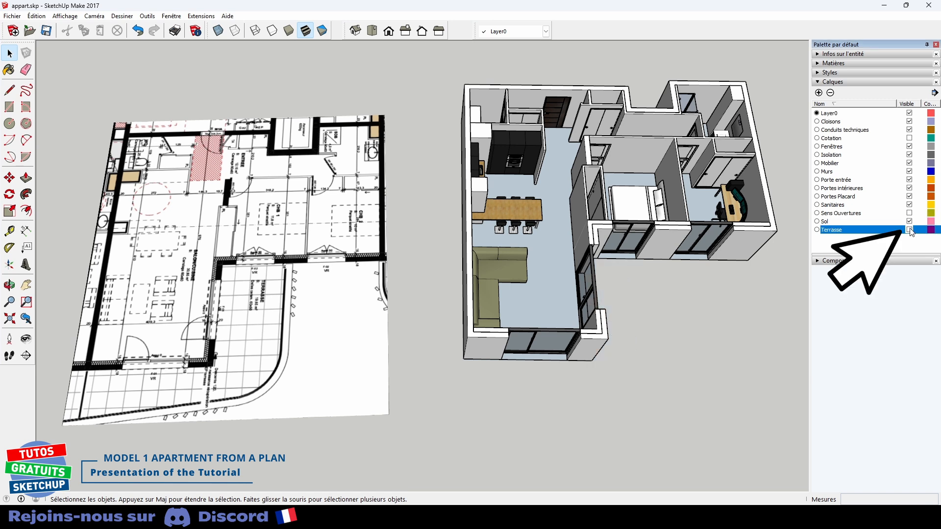
{"action": "left_click", "coordinate": [910, 229]}
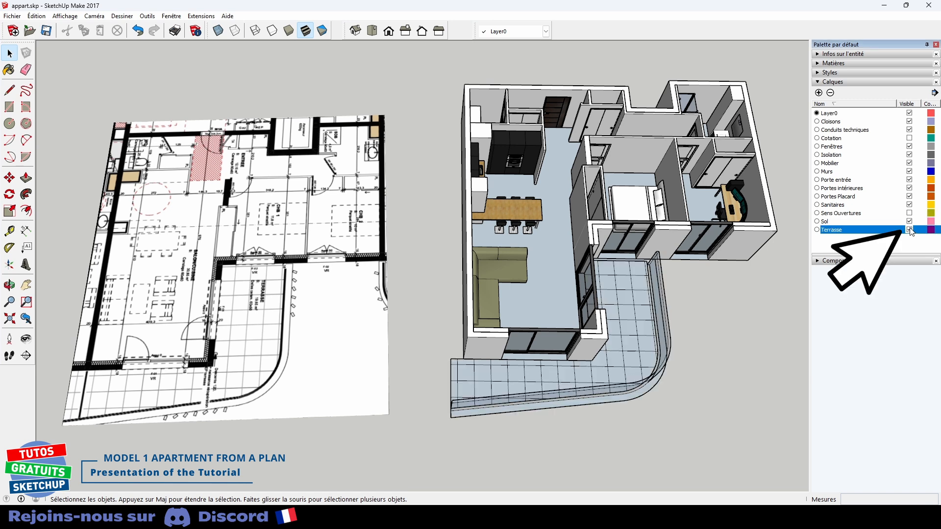
Show the Cotation layer to examine the dimensions, and toggle the Sens Ouvertures layer to examine the door and window opening directions
{"action": "left_click", "coordinate": [910, 139]}
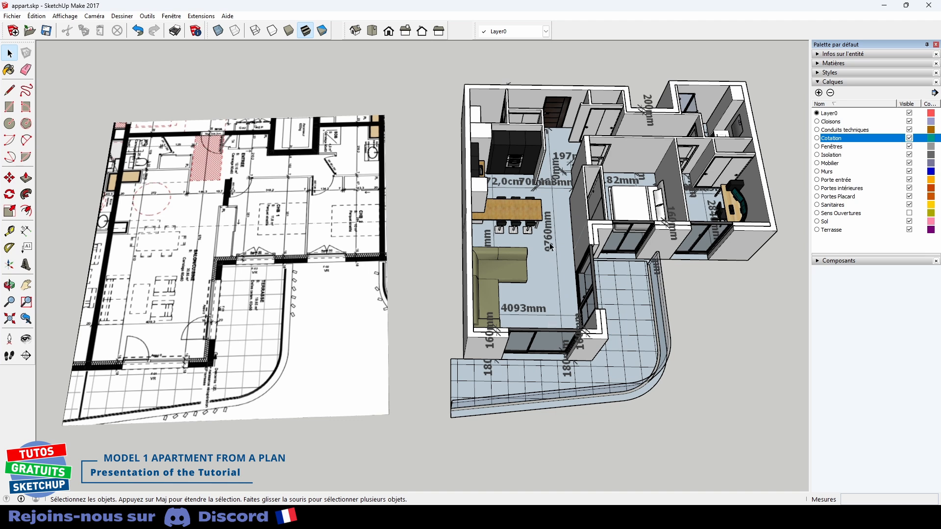
{"action": "scroll", "coordinate": [554, 241], "scroll_direction": "up", "scroll_amount": 10}
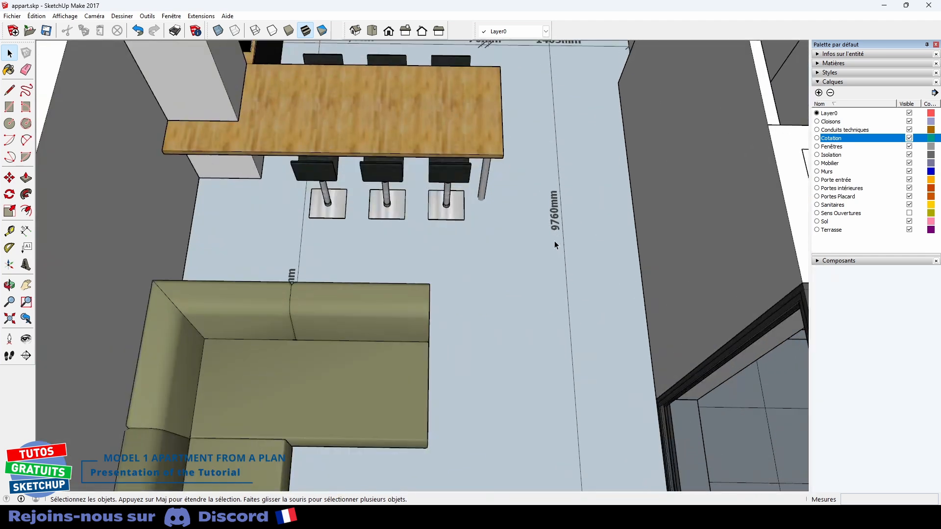
{"action": "scroll", "coordinate": [555, 240], "scroll_direction": "down", "scroll_amount": 10}
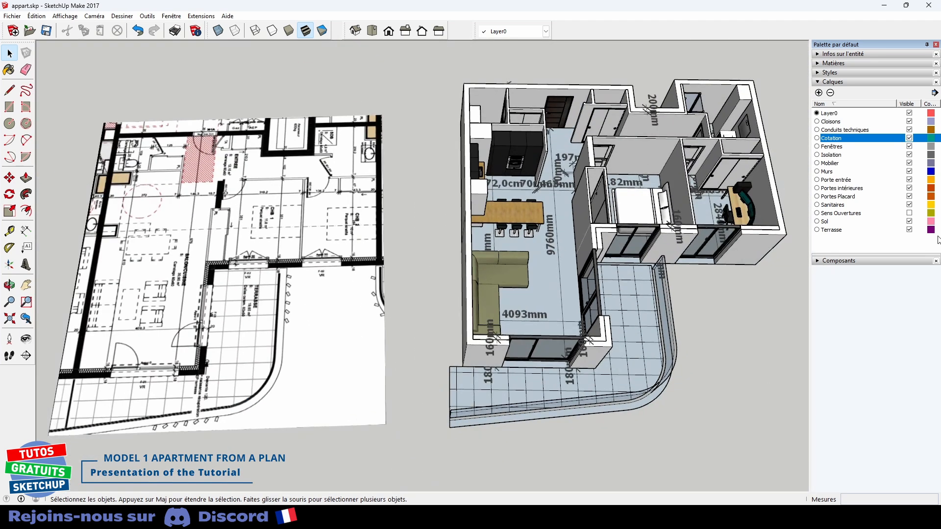
{"action": "left_click", "coordinate": [909, 213]}
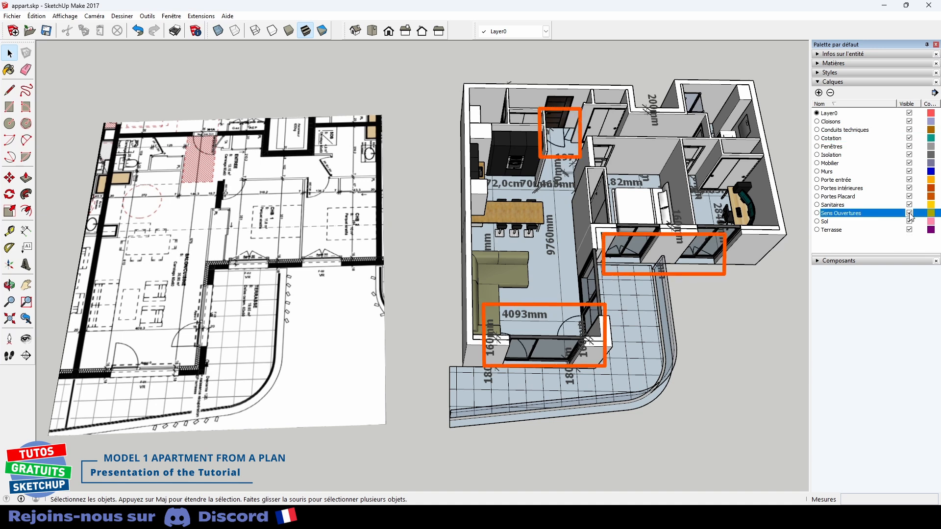
{"action": "left_click", "coordinate": [910, 214]}
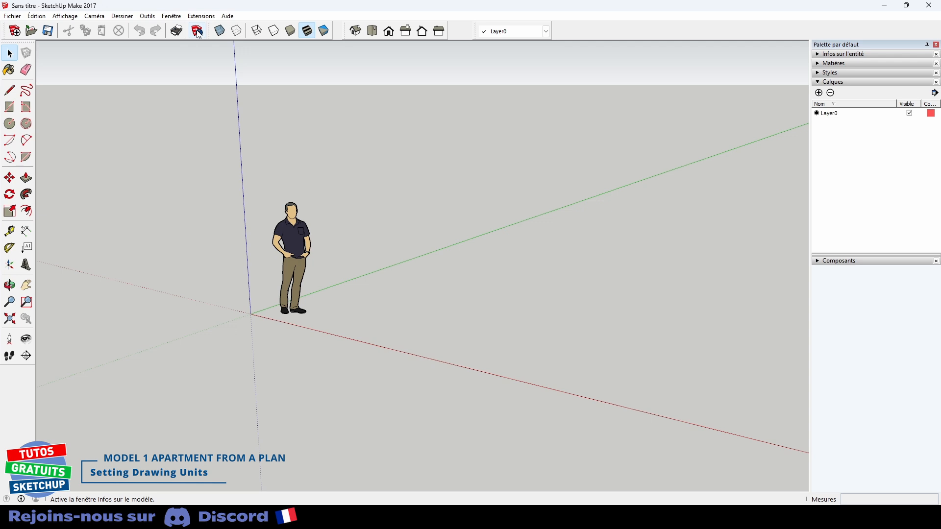
Set the model's decimal length unit to centimetres in the model info settings
{"action": "left_click", "coordinate": [198, 32]}
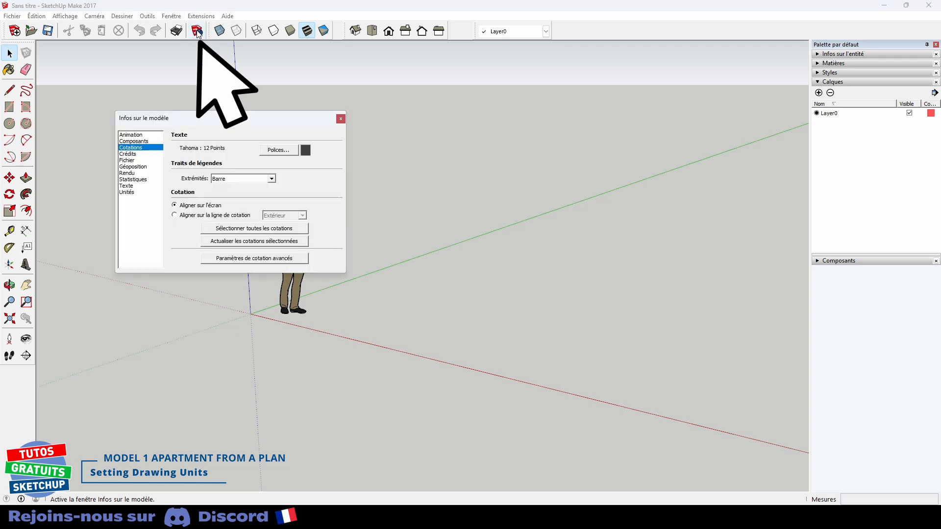
{"action": "left_click", "coordinate": [127, 192]}
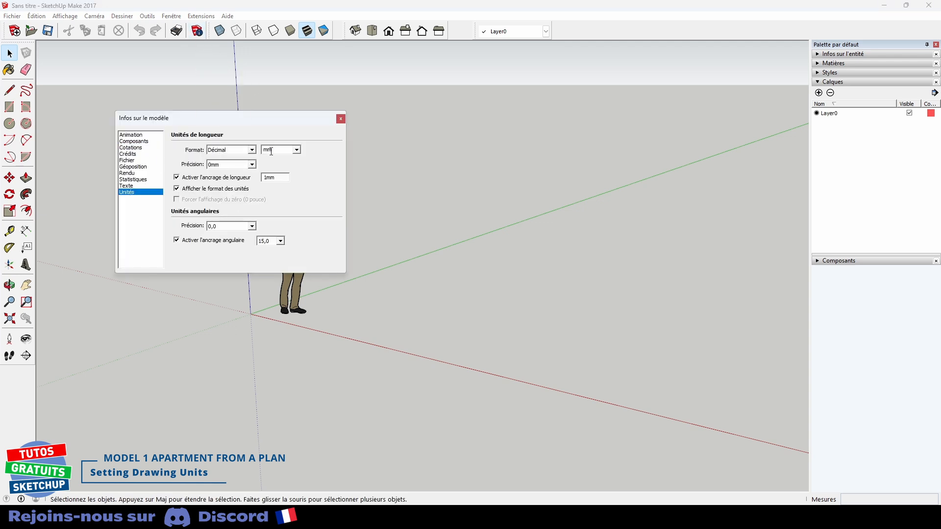
{"action": "left_click", "coordinate": [297, 149]}
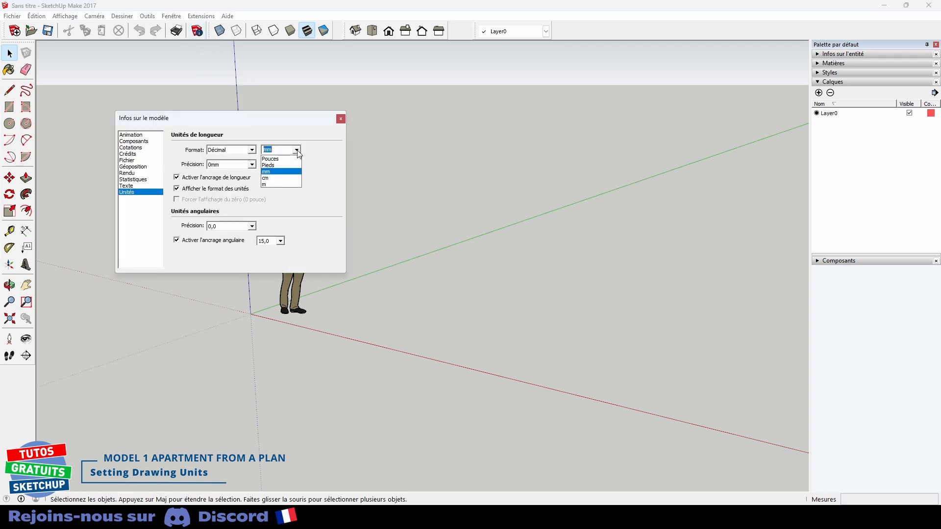
{"action": "left_click", "coordinate": [283, 179]}
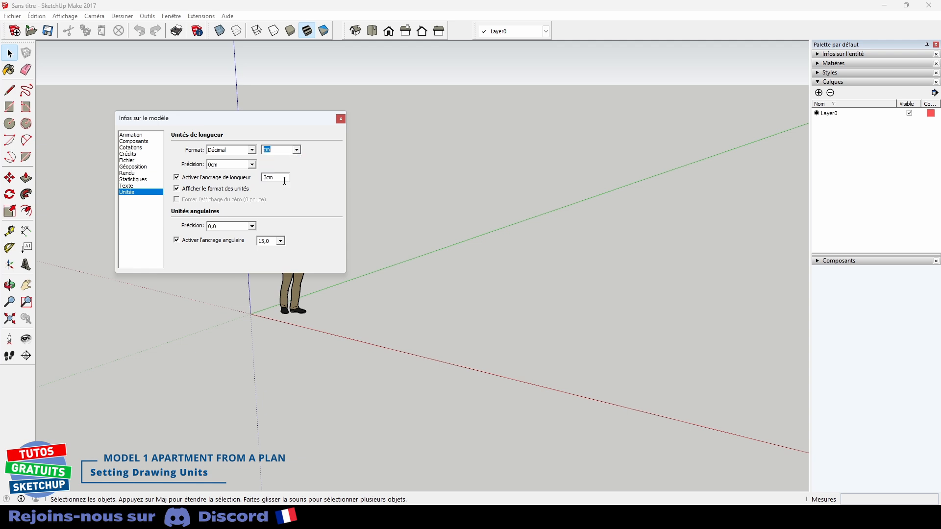
Set the length precision to one decimal place (0,0cm), edit the length snapping increment, and close the model settings
{"action": "left_click", "coordinate": [252, 164]}
{"action": "left_click", "coordinate": [229, 180]}
{"action": "left_click", "coordinate": [273, 178]}
{"action": "type", "text": "0"}
{"action": "left_click", "coordinate": [341, 119]}
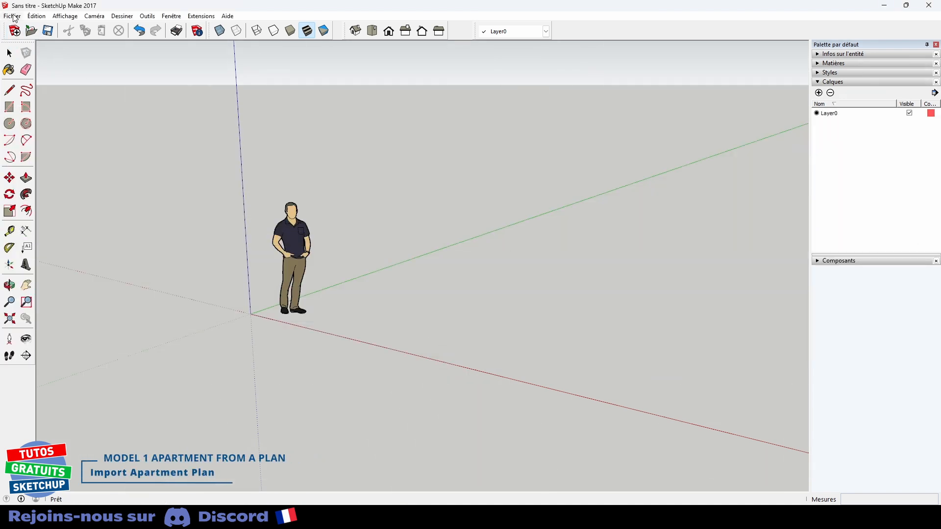
Import the PNG plan Appart.png from the Appart folder as an image
{"action": "left_click", "coordinate": [12, 16]}
{"action": "left_click", "coordinate": [43, 160]}
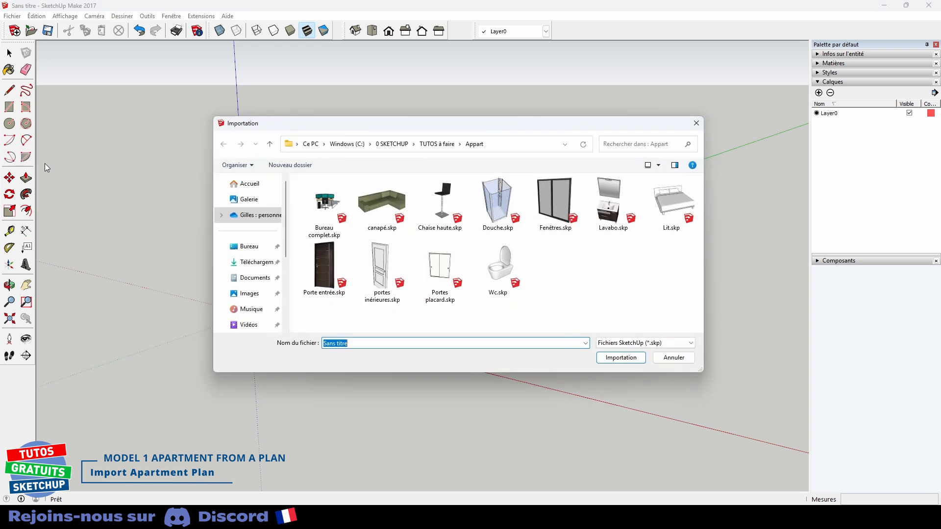
{"action": "left_click", "coordinate": [639, 344]}
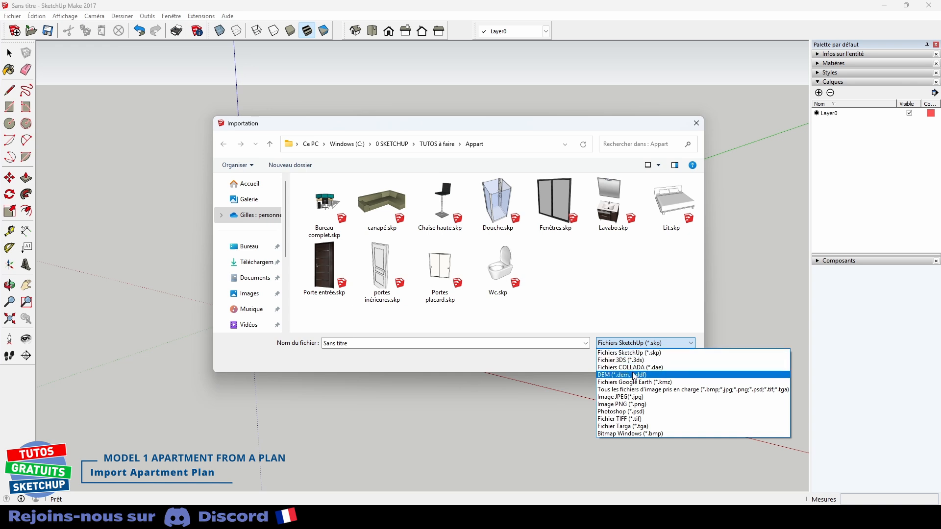
{"action": "left_click", "coordinate": [634, 405]}
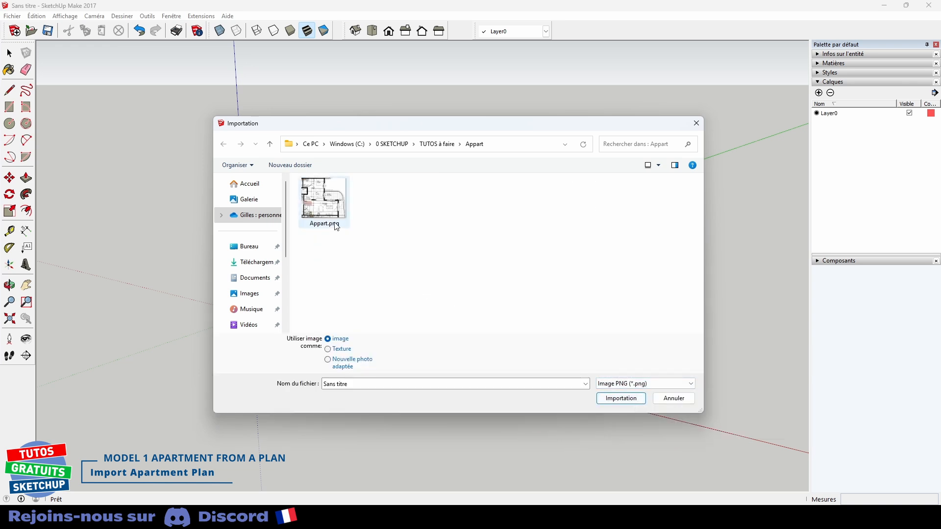
{"action": "double_click", "coordinate": [325, 202]}
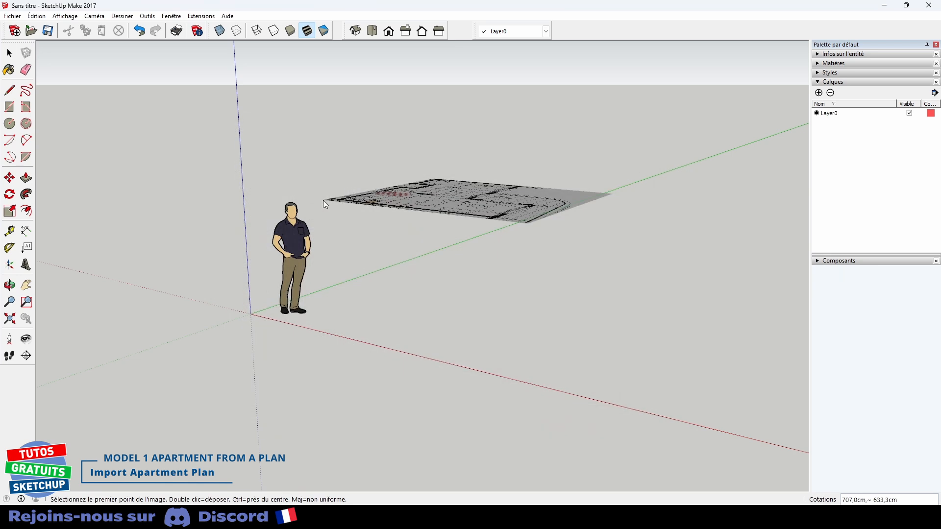
Place the imported plan flat on the ground with its first corner at the origin and size it freehand
{"action": "left_click", "coordinate": [251, 315]}
{"action": "middle_click_drag", "start_coordinate": [498, 342], "coordinate": [708, 387]}
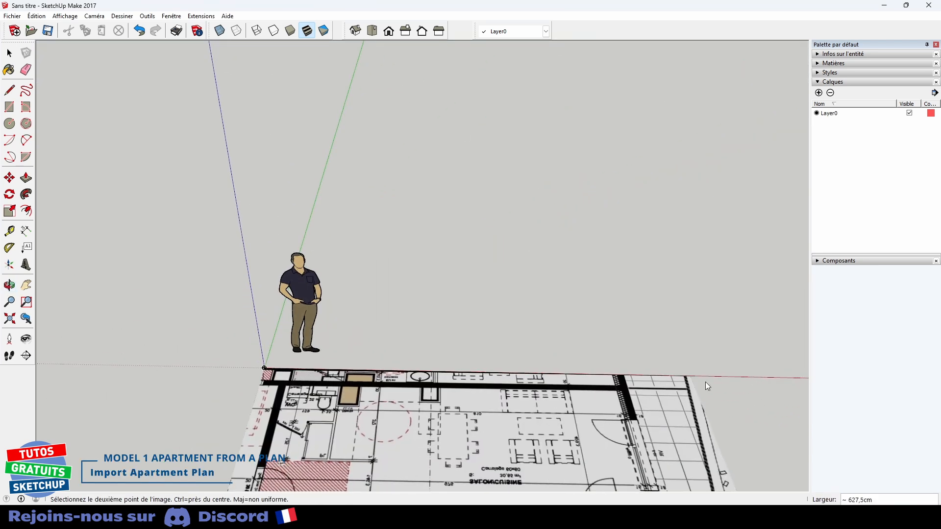
{"action": "left_click", "coordinate": [758, 335]}
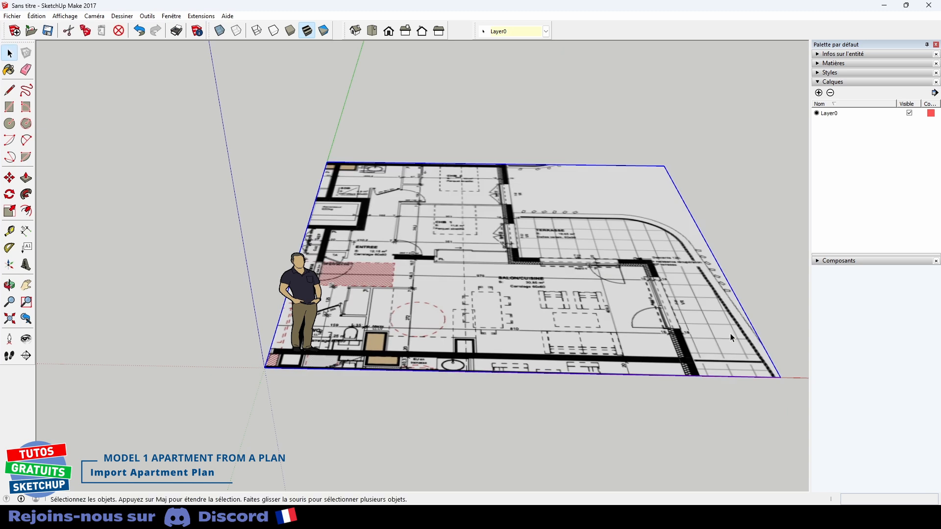
Draw a reference line about 564 cm long along the red axis from the WC's inner wall corner to the living room's outer wall
{"action": "middle_click_drag", "start_coordinate": [467, 254], "coordinate": [461, 385]}
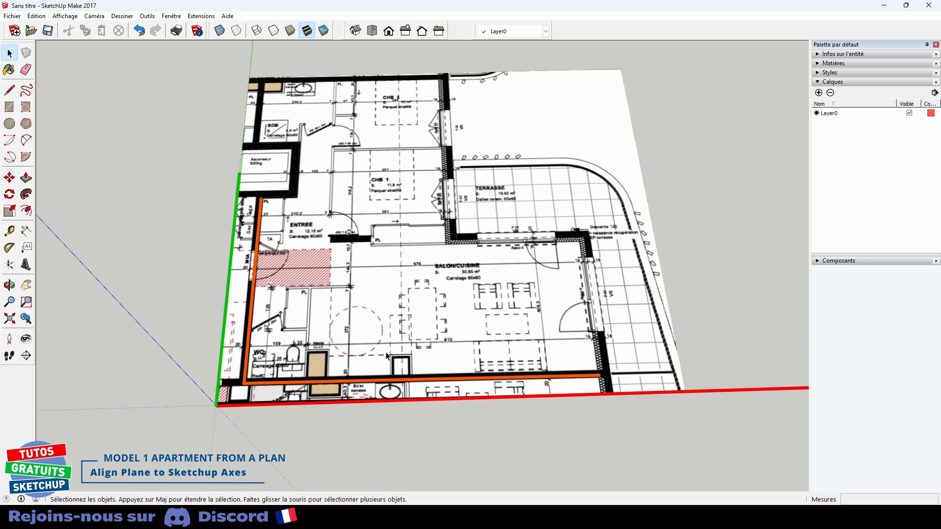
{"action": "scroll", "coordinate": [331, 368], "scroll_direction": "up", "scroll_amount": 5}
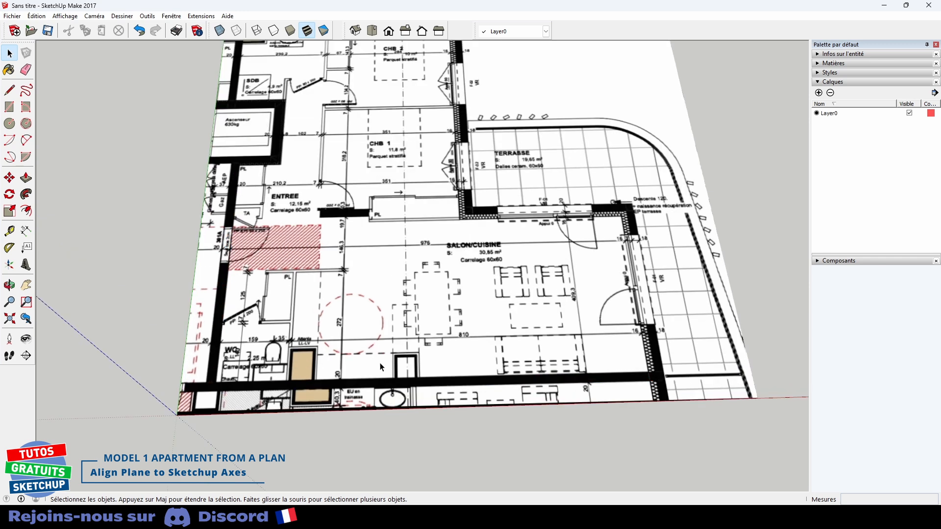
{"action": "scroll", "coordinate": [198, 381], "scroll_direction": "up", "scroll_amount": 3}
{"action": "key", "text": "l"}
{"action": "scroll", "coordinate": [187, 372], "scroll_direction": "up", "scroll_amount": 4}
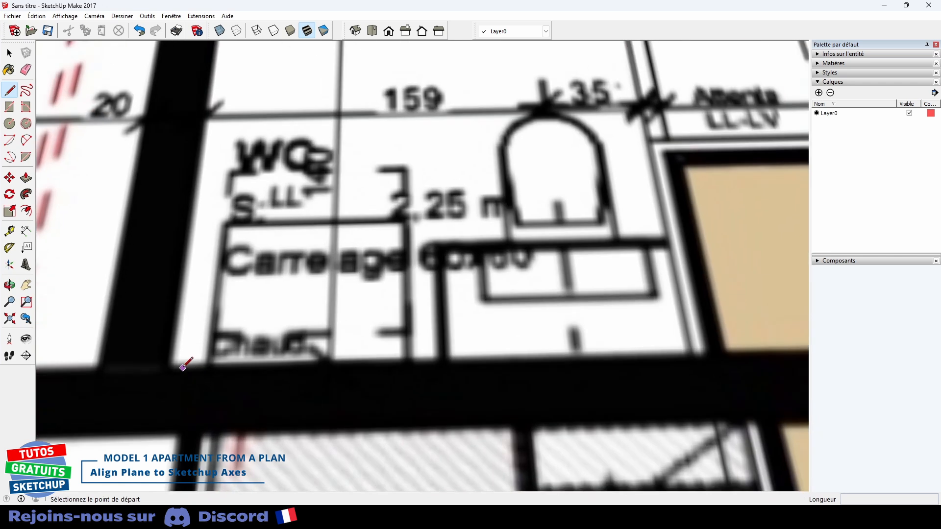
{"action": "left_click", "coordinate": [172, 364]}
{"action": "scroll", "coordinate": [284, 374], "scroll_direction": "down", "scroll_amount": 5}
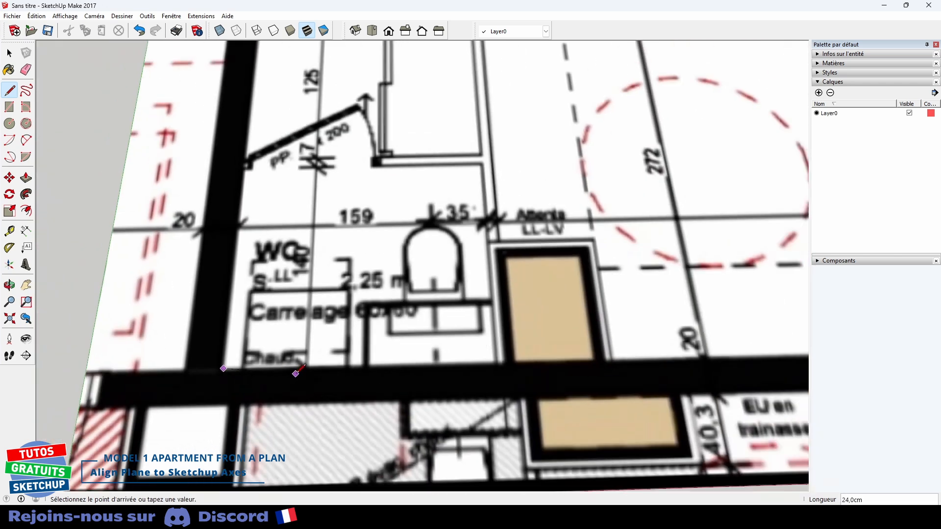
{"action": "middle_click_drag", "start_coordinate": [494, 349], "coordinate": [82, 368], "text": "shift"}
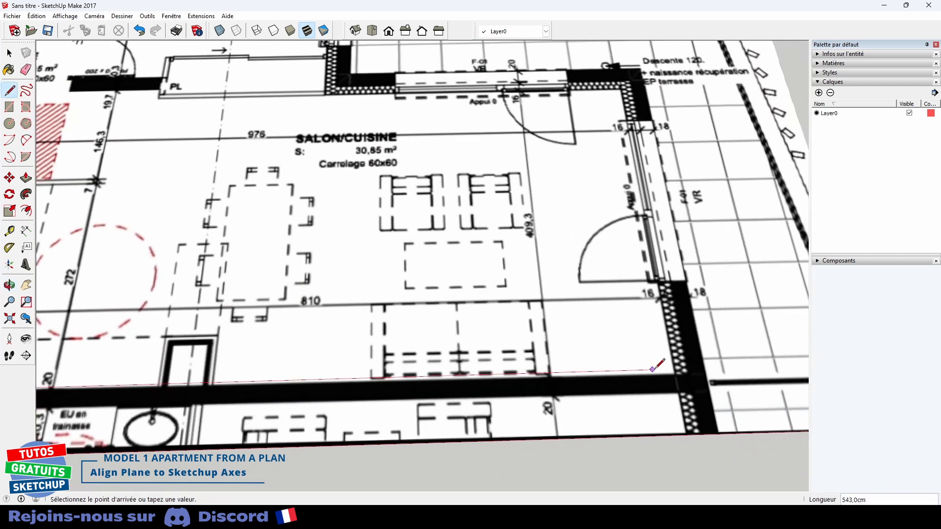
{"action": "scroll", "coordinate": [683, 375], "scroll_direction": "up", "scroll_amount": 2}
{"action": "scroll", "coordinate": [684, 373], "scroll_direction": "up", "scroll_amount": 4}
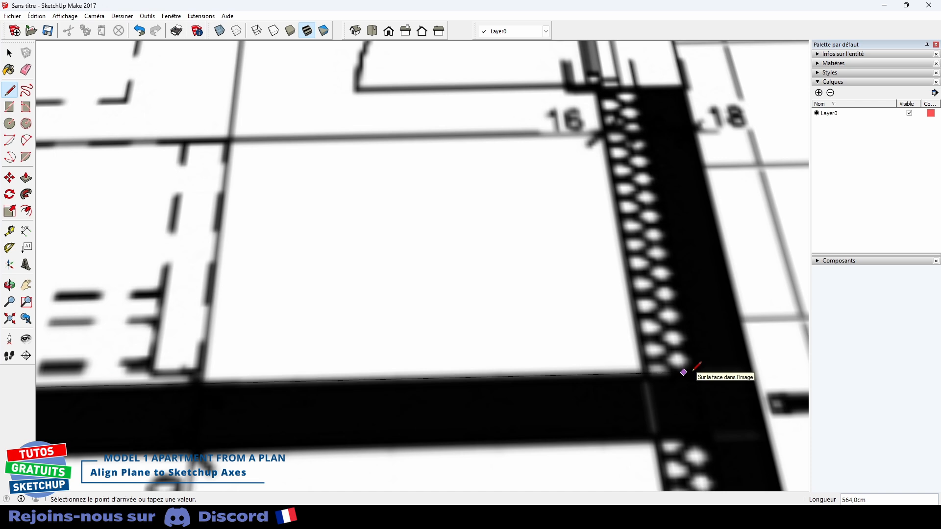
{"action": "key", "text": "space"}
Check the reference line against the plan's long wall by selecting and deselecting it and toggling X-ray display on and off
{"action": "scroll", "coordinate": [693, 374], "scroll_direction": "down", "scroll_amount": 8}
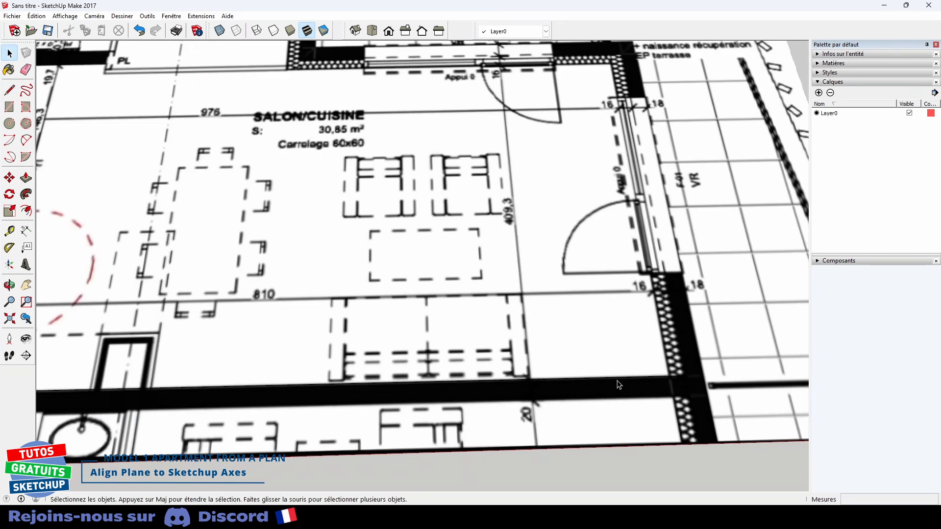
{"action": "scroll", "coordinate": [427, 406], "scroll_direction": "down", "scroll_amount": 3}
{"action": "scroll", "coordinate": [313, 392], "scroll_direction": "up", "scroll_amount": 5}
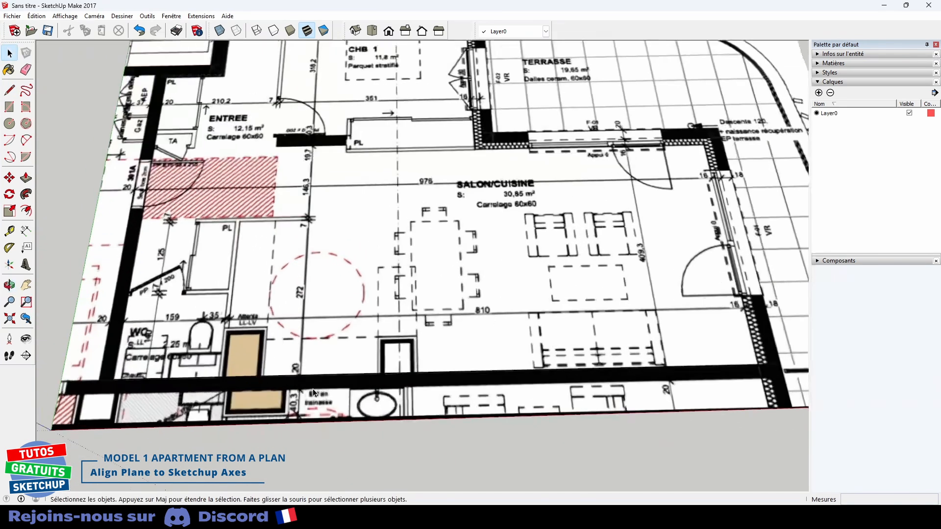
{"action": "left_click", "coordinate": [248, 382]}
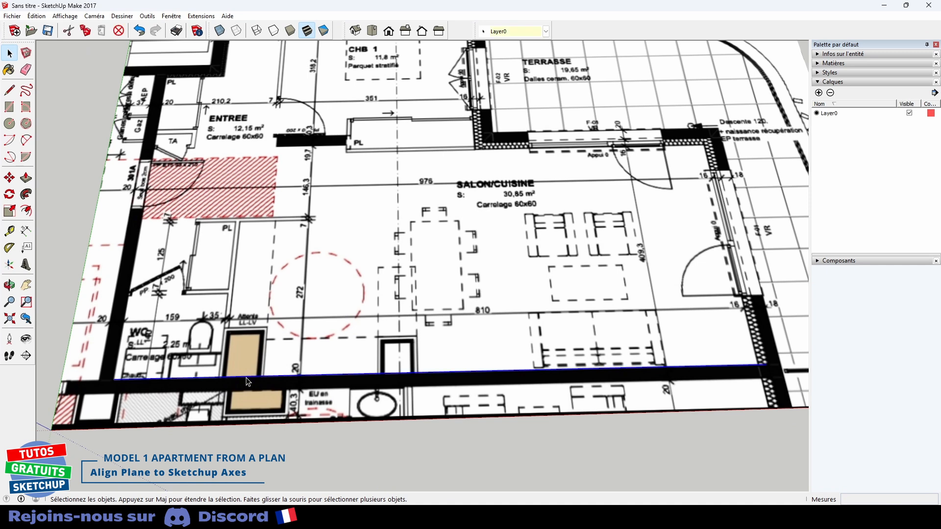
{"action": "left_click", "coordinate": [290, 446]}
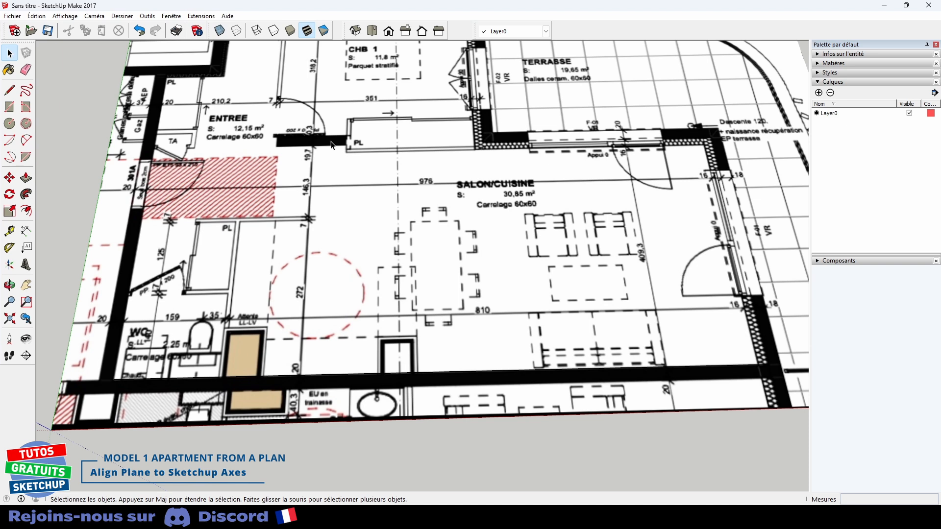
{"action": "left_click", "coordinate": [220, 31]}
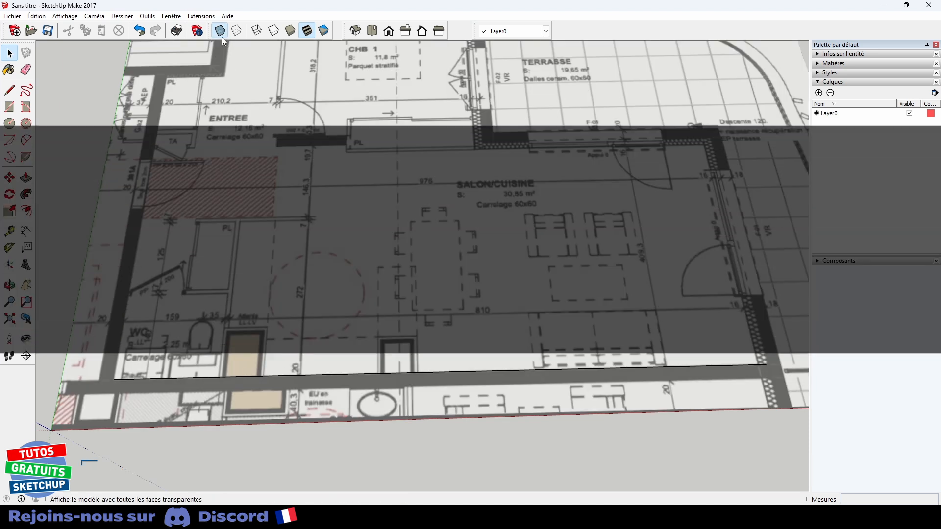
{"action": "left_click", "coordinate": [220, 32]}
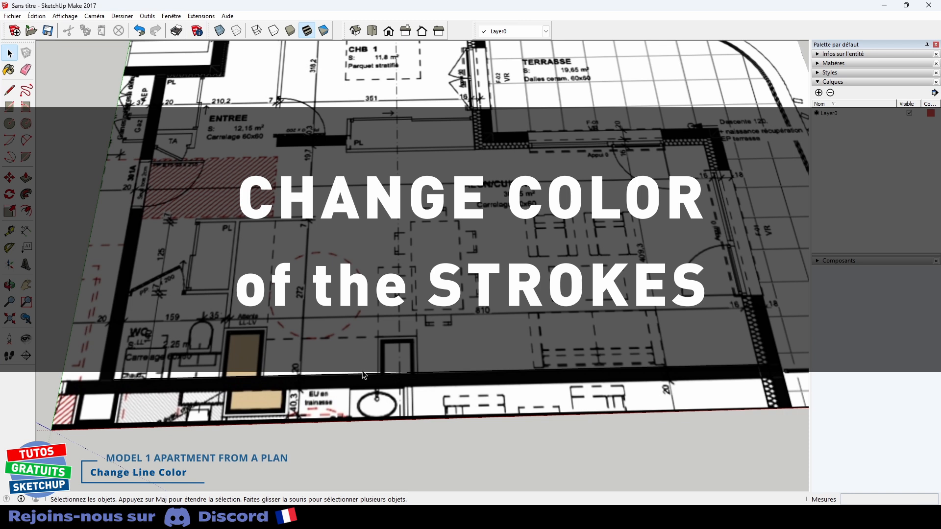
Edit the model style's edge settings to give all edges a bright green colour at full brightness
{"action": "left_click", "coordinate": [818, 74]}
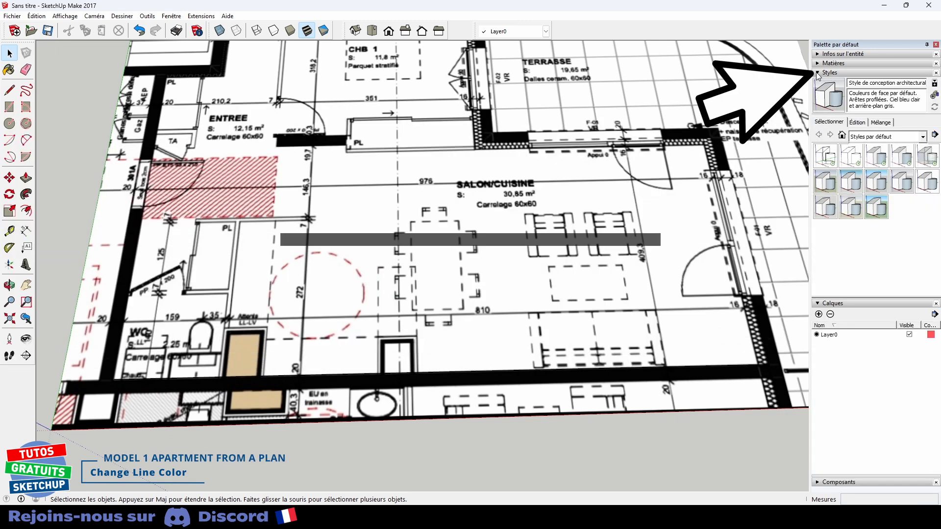
{"action": "left_click", "coordinate": [842, 136]}
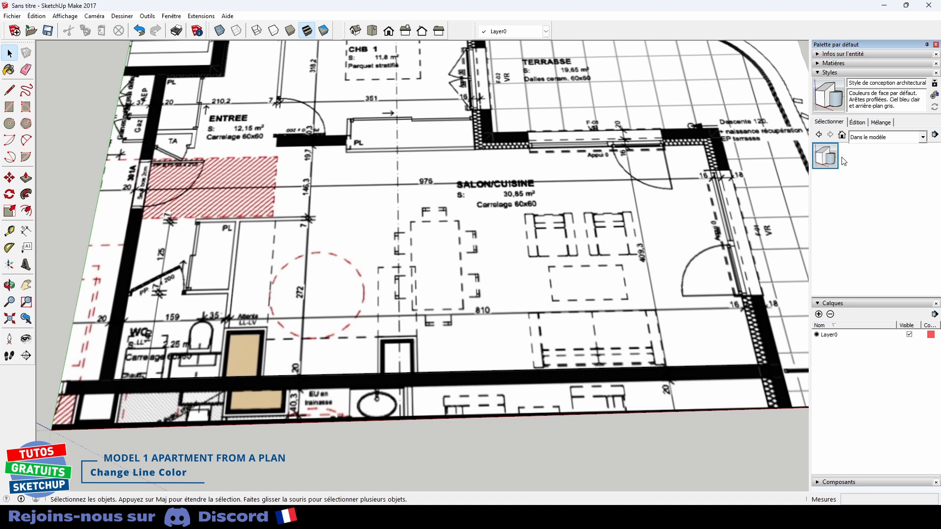
{"action": "left_click", "coordinate": [858, 123]}
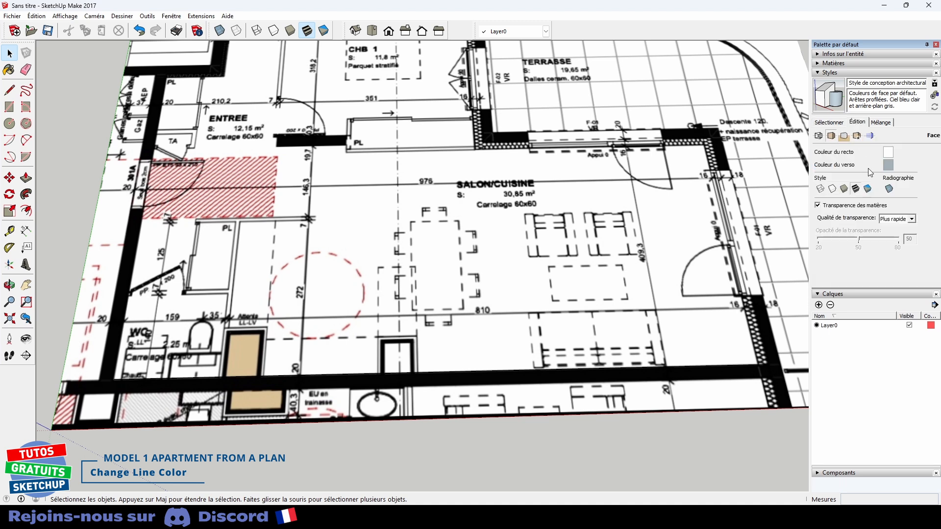
{"action": "left_click", "coordinate": [819, 136]}
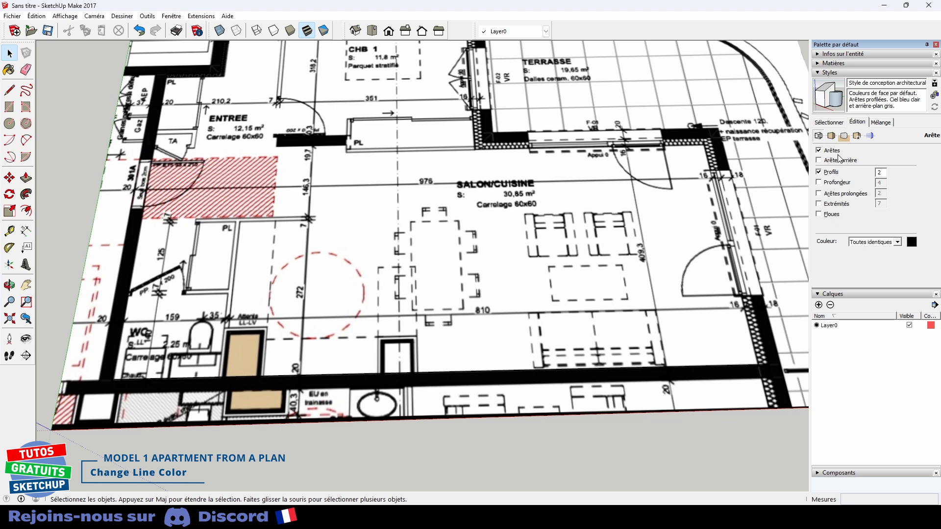
{"action": "left_click", "coordinate": [913, 245]}
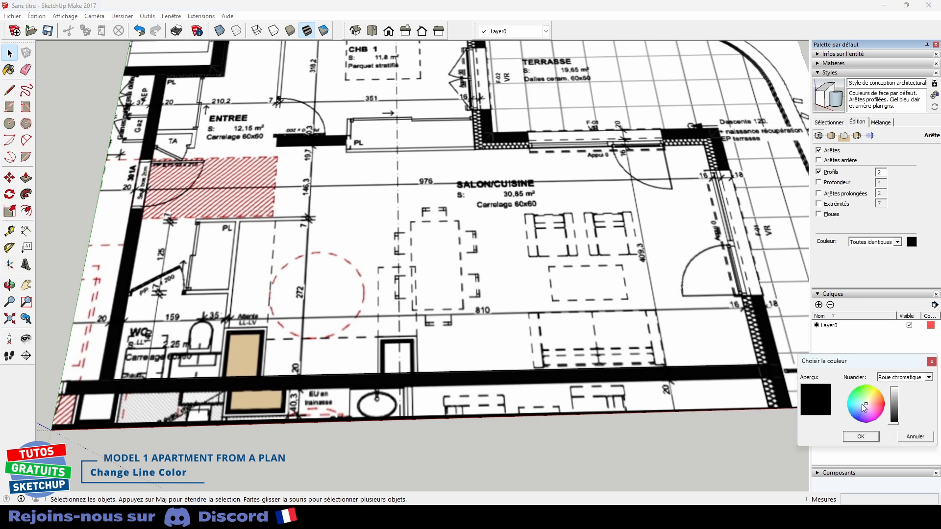
{"action": "left_click_drag", "start_coordinate": [866, 406], "coordinate": [860, 395]}
{"action": "left_click_drag", "start_coordinate": [896, 426], "coordinate": [898, 392]}
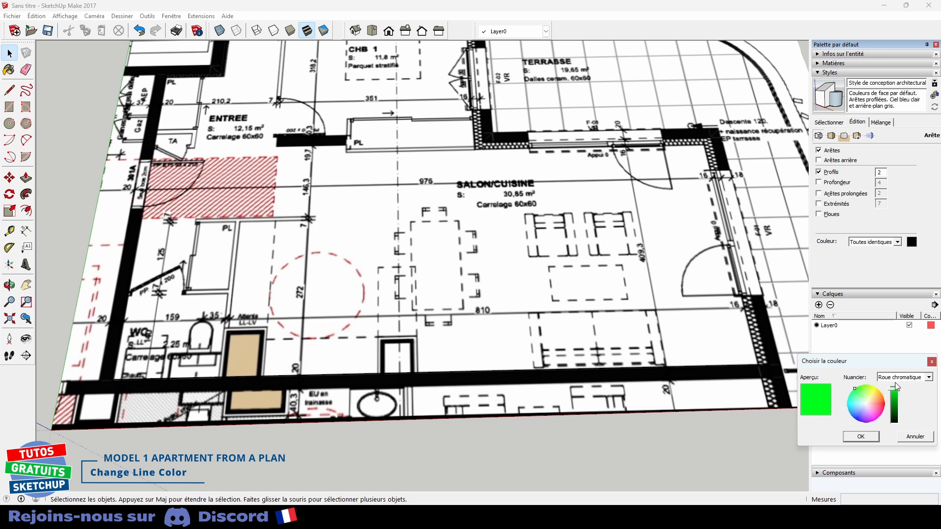
{"action": "left_click", "coordinate": [874, 436]}
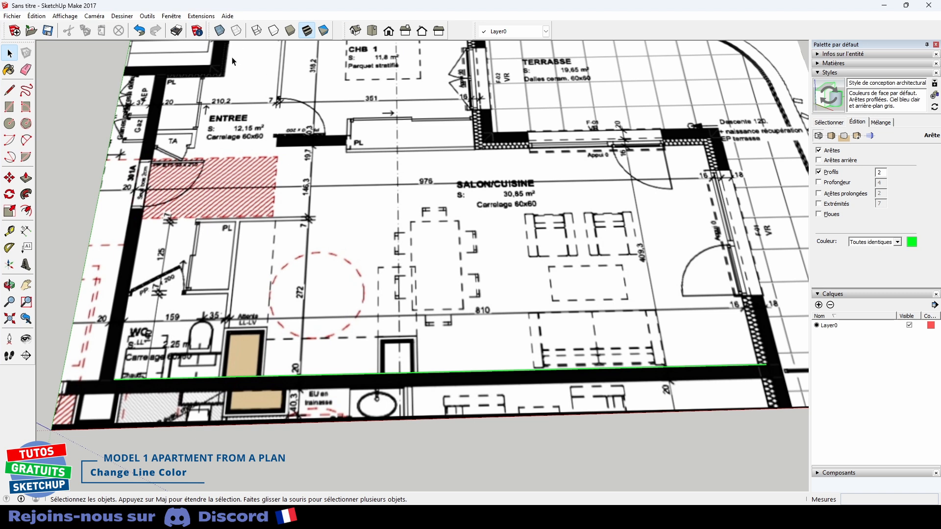
{"action": "left_click", "coordinate": [220, 31]}
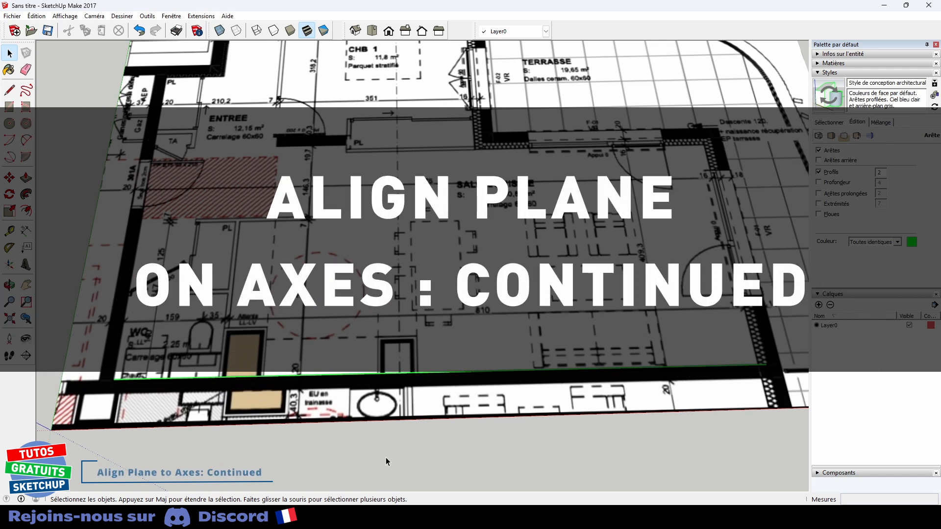
Rotate the plan together with the reference line about 0.4° around the WC's inner wall corner to align them with the red axis
{"action": "left_click", "coordinate": [309, 377]}
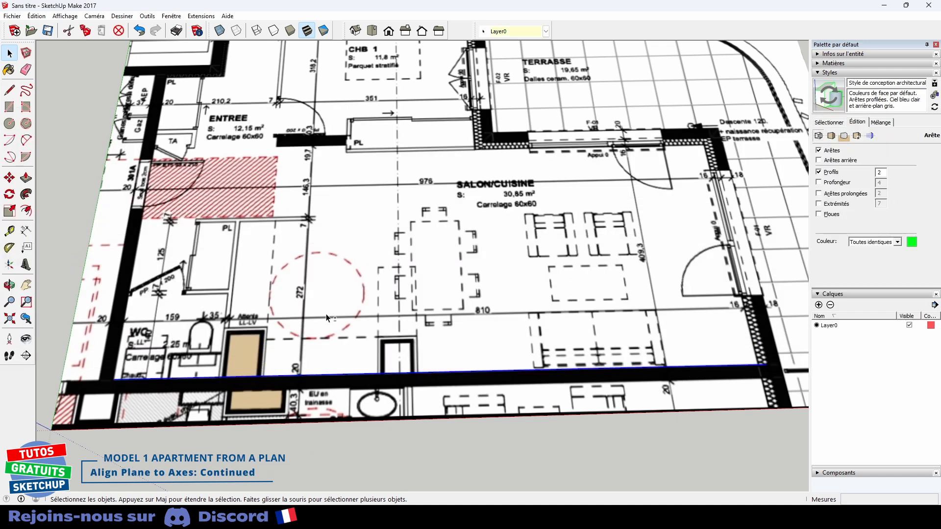
{"action": "left_click", "coordinate": [328, 314], "text": "shift"}
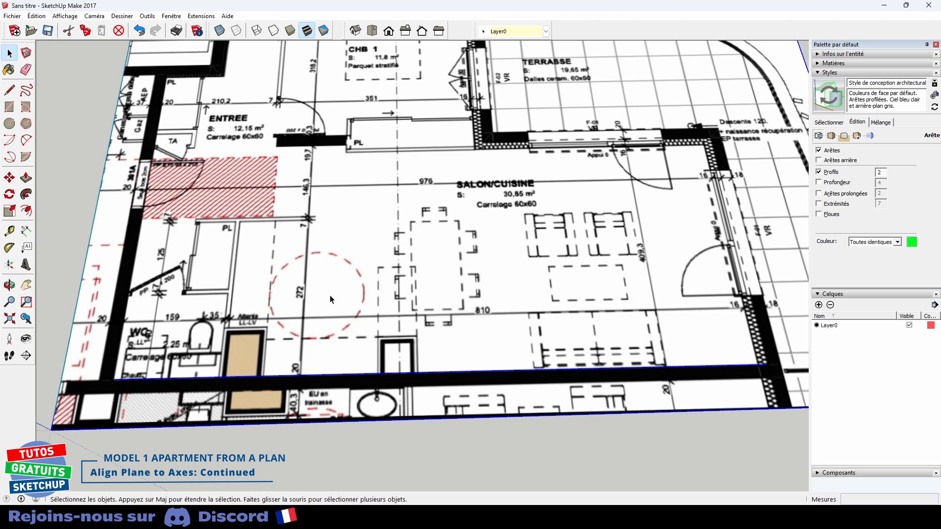
{"action": "key", "text": "q"}
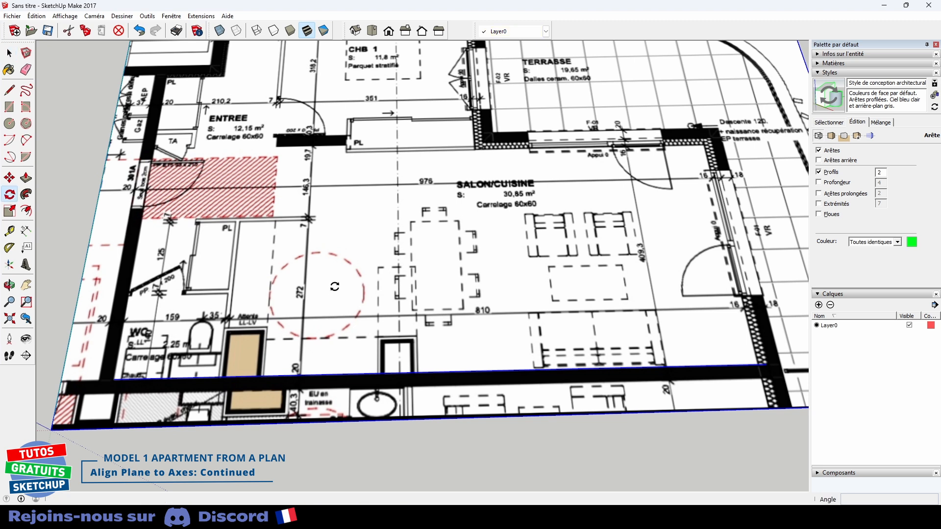
{"action": "left_click", "coordinate": [114, 379]}
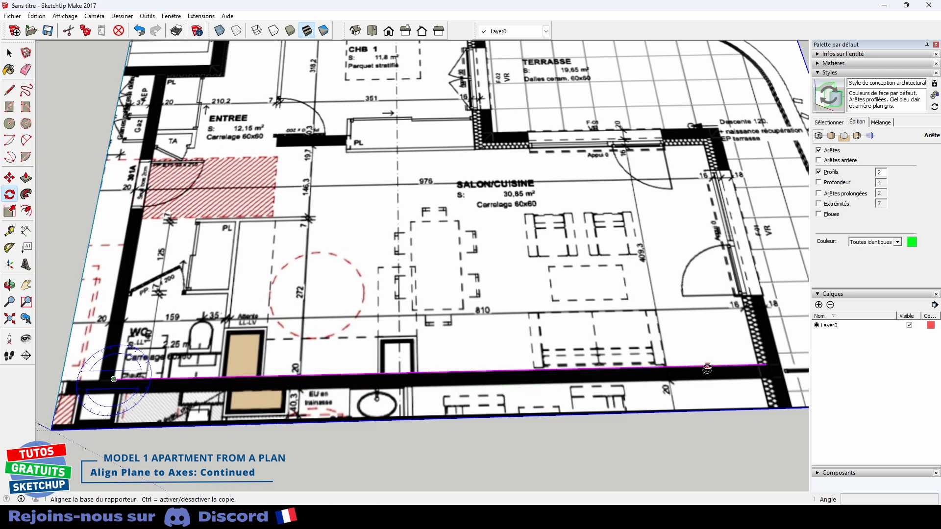
{"action": "scroll", "coordinate": [743, 366], "scroll_direction": "up", "scroll_amount": 4}
{"action": "left_click", "coordinate": [743, 365]}
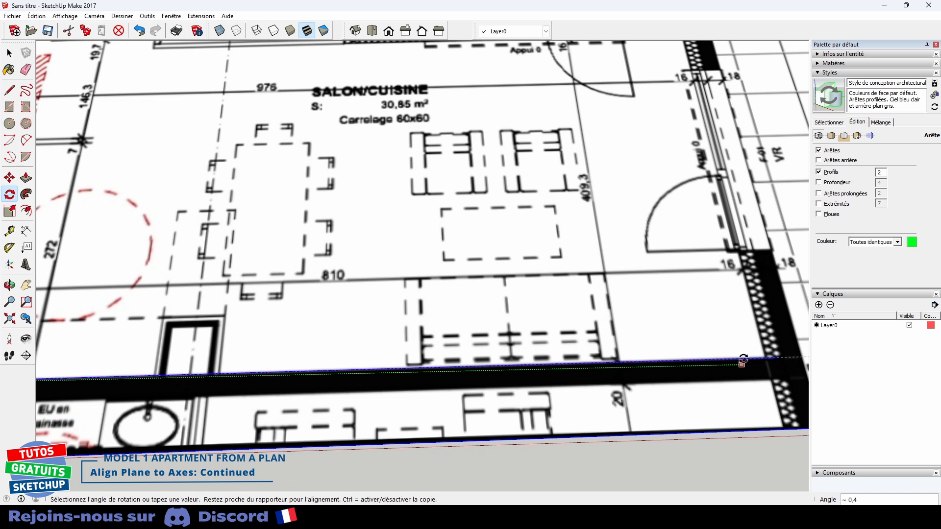
{"action": "left_click", "coordinate": [790, 364]}
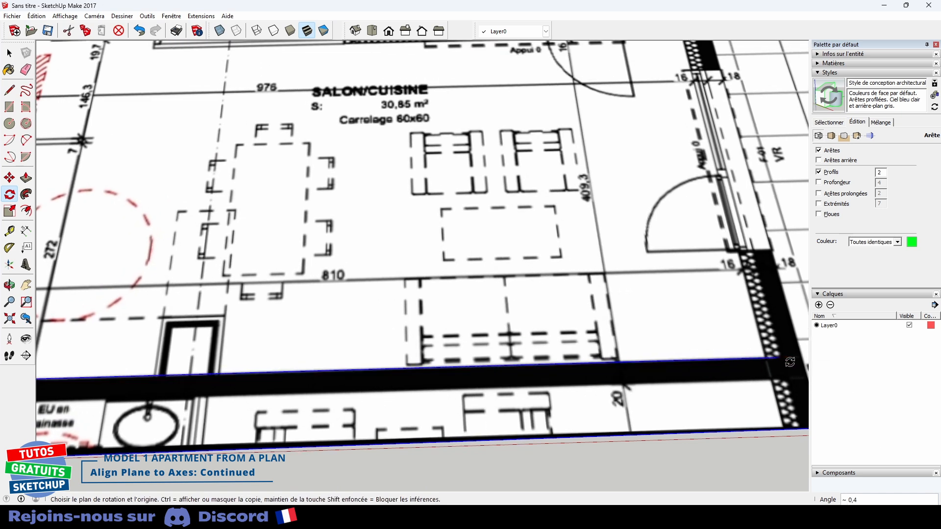
{"action": "key", "text": "space"}
{"action": "scroll", "coordinate": [442, 490], "scroll_direction": "down", "scroll_amount": 2}
{"action": "scroll", "coordinate": [445, 481], "scroll_direction": "down", "scroll_amount": 3}
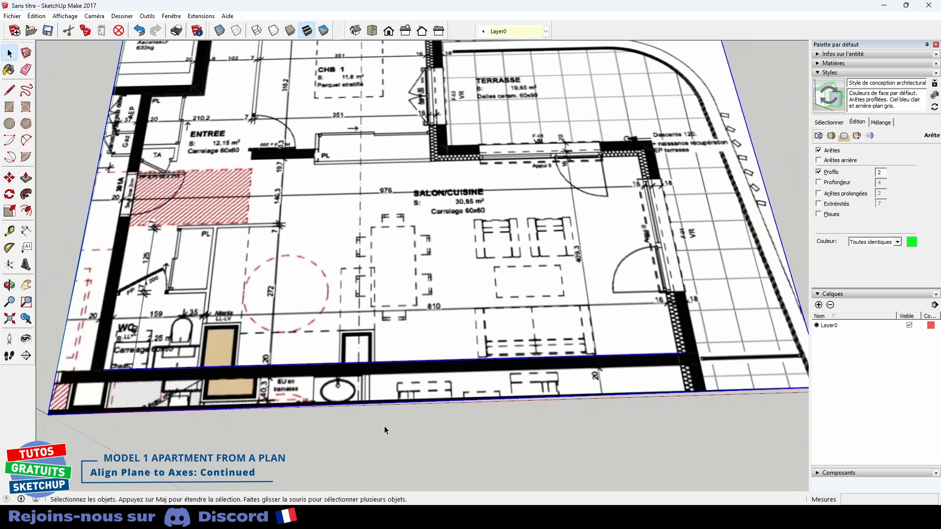
{"action": "left_click", "coordinate": [386, 434]}
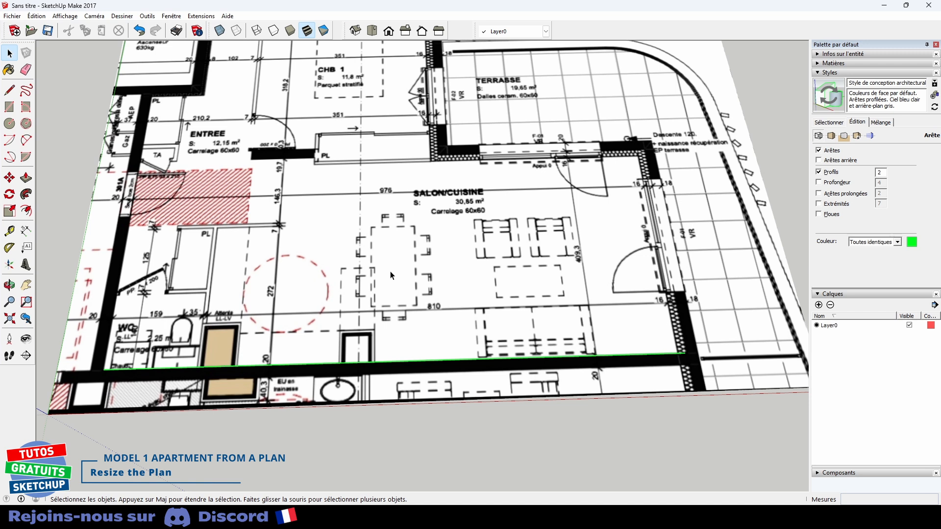
Measure the reference line end to end with Tape Measure and resize the whole model so its length becomes 992 cm
{"action": "left_click", "coordinate": [9, 231]}
{"action": "left_click", "coordinate": [104, 369]}
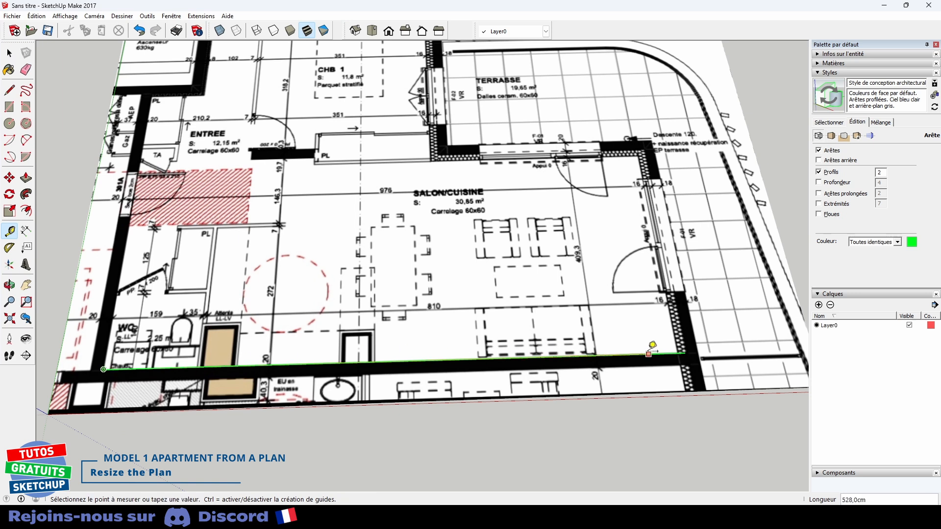
{"action": "left_click", "coordinate": [685, 353]}
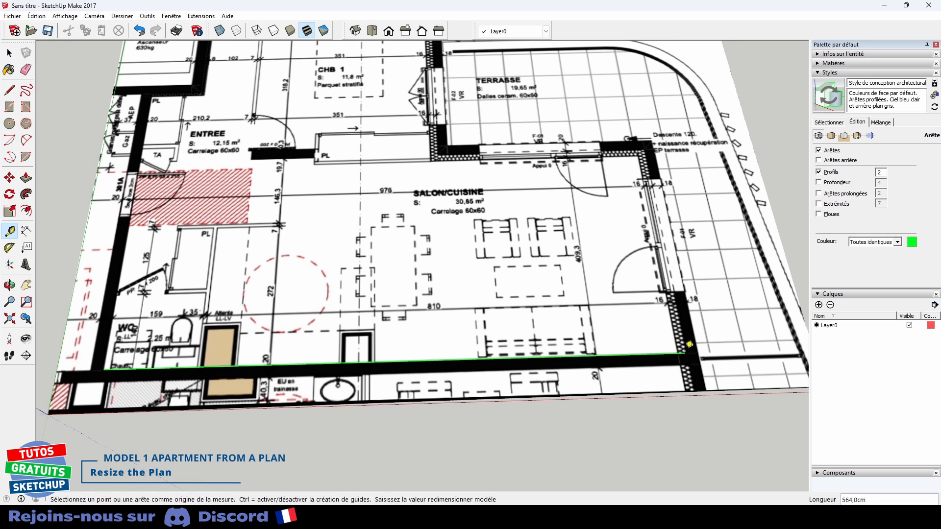
{"action": "type", "text": "992"}
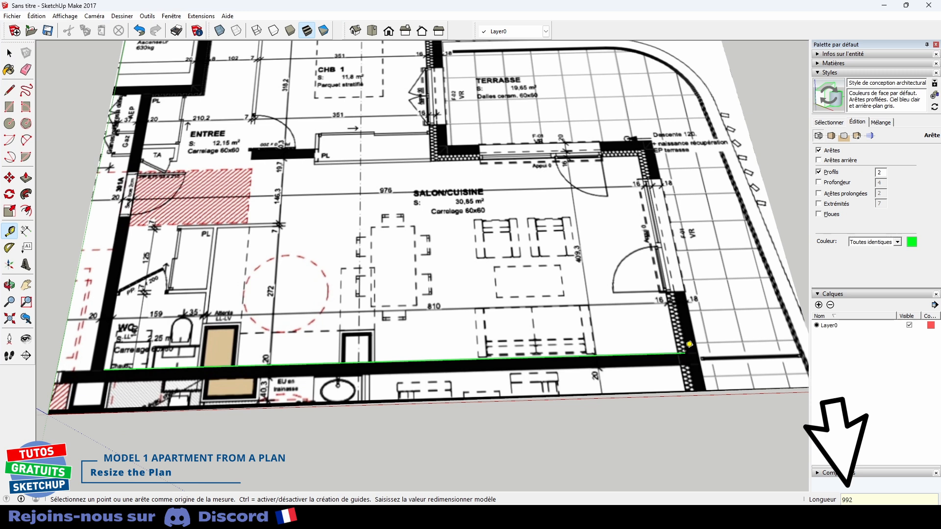
{"action": "key", "text": "Return"}
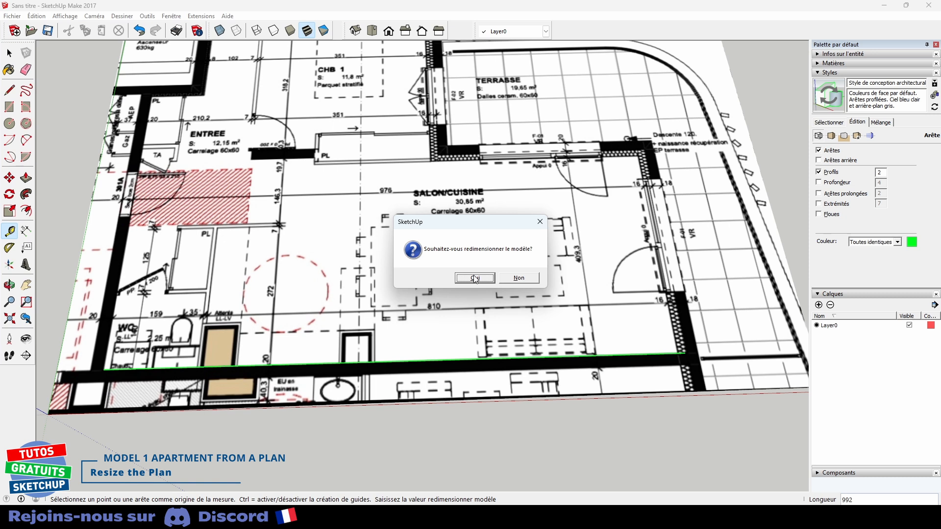
{"action": "left_click", "coordinate": [475, 278]}
{"action": "scroll", "coordinate": [491, 270], "scroll_direction": "down", "scroll_amount": 3}
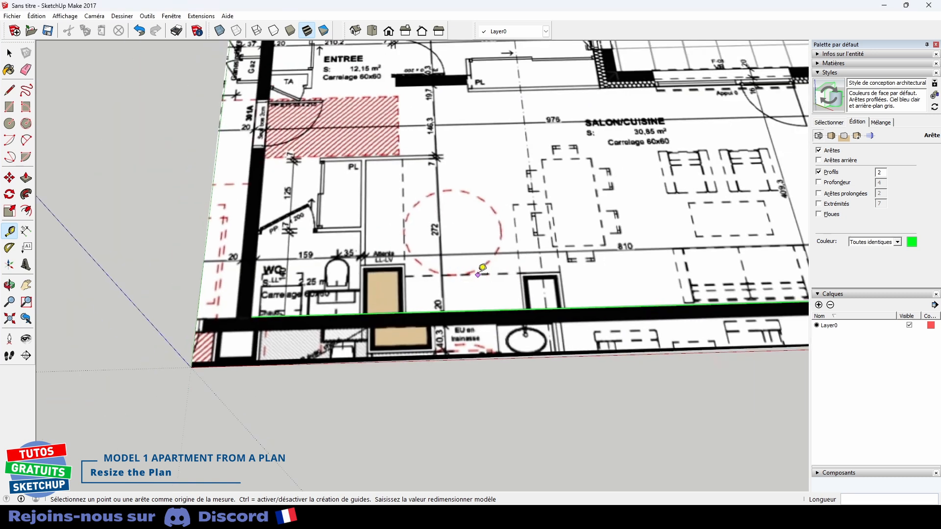
{"action": "middle_click_drag", "start_coordinate": [644, 218], "coordinate": [487, 291], "text": "shift"}
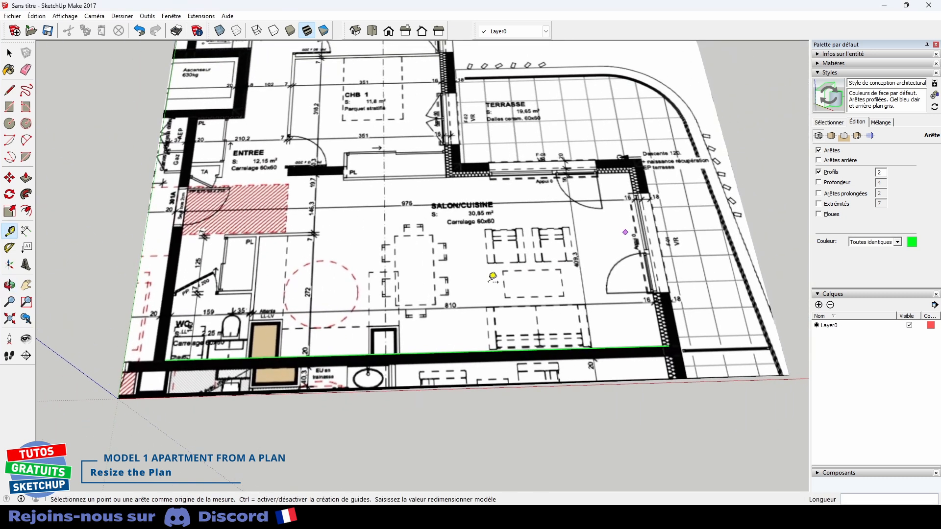
Check the reference line's length with a temporary dimension placed below the plan, and remove the dimension
{"action": "left_click", "coordinate": [26, 231]}
{"action": "left_click", "coordinate": [359, 355]}
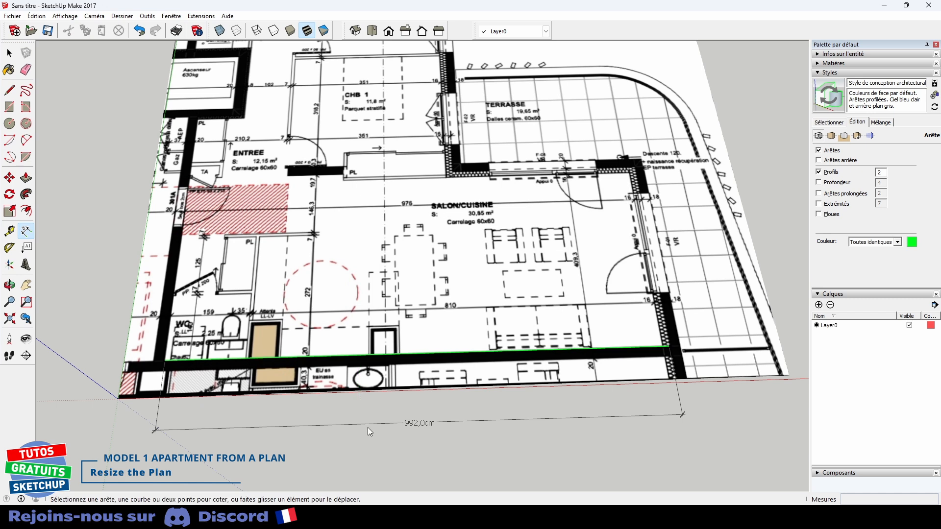
{"action": "left_click", "coordinate": [419, 429]}
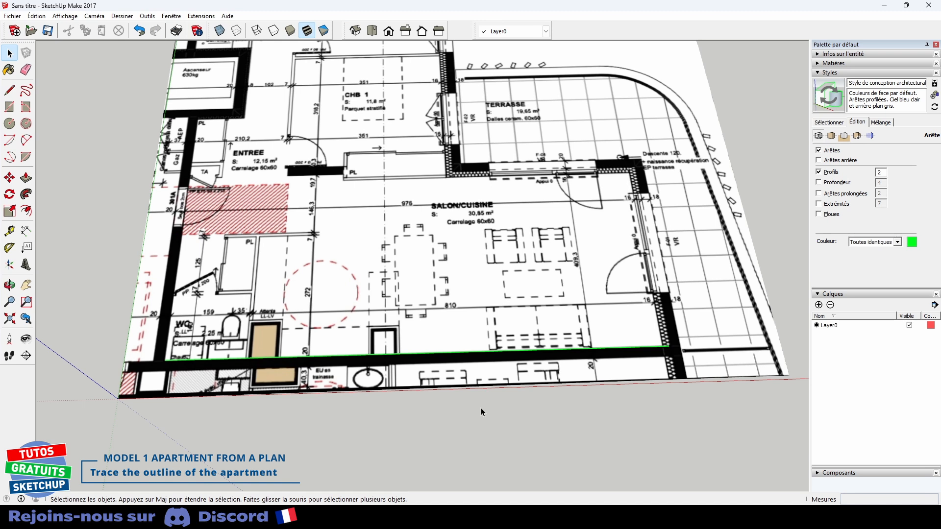
Trace the outline from the reference line's living-room end: 425.3 cm along the green axis, and 407.8 cm back along the red axis
{"action": "key", "text": "l"}
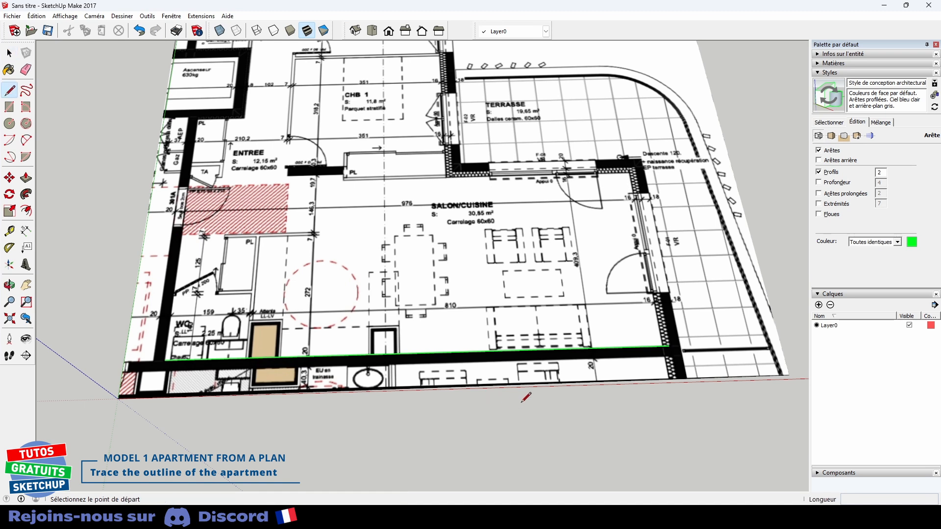
{"action": "middle_click_drag", "start_coordinate": [523, 402], "coordinate": [523, 417]}
{"action": "left_click", "coordinate": [666, 345]}
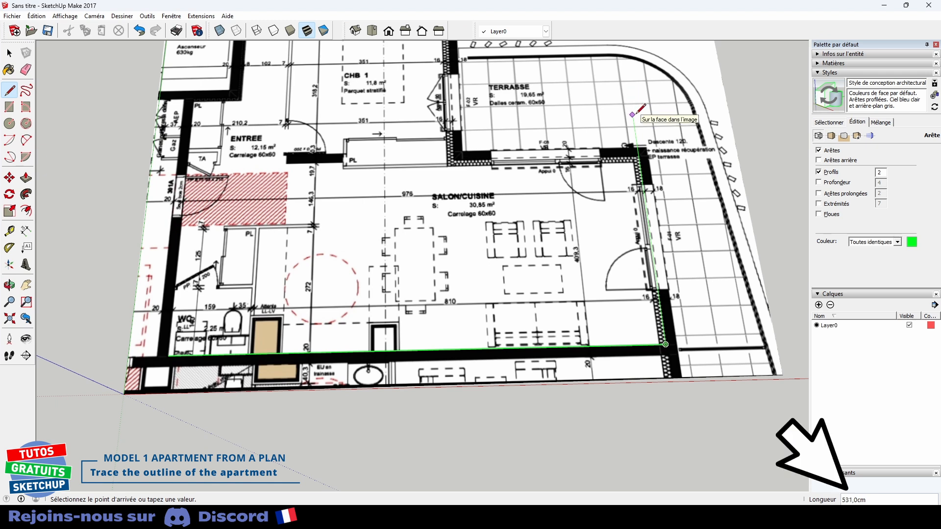
{"action": "type", "text": "425,3"}
{"action": "key", "text": "Return"}
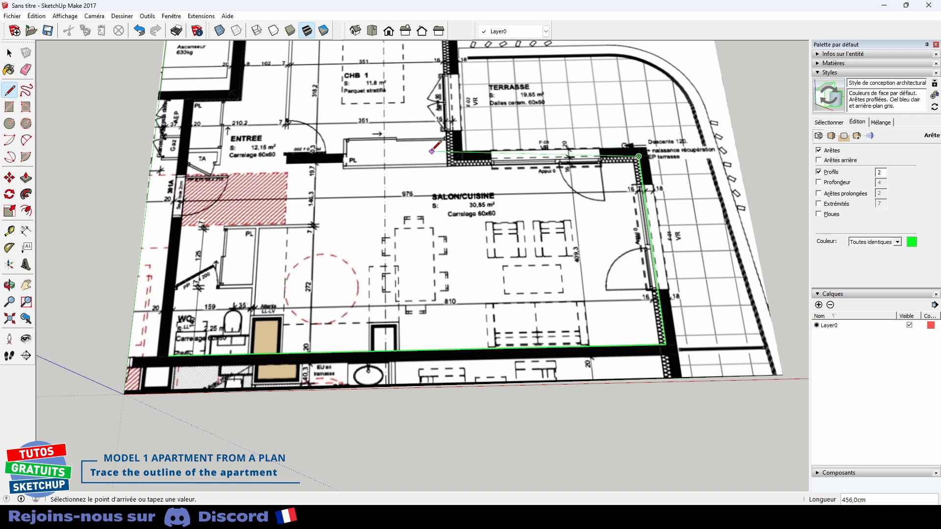
{"action": "key", "text": "Return"}
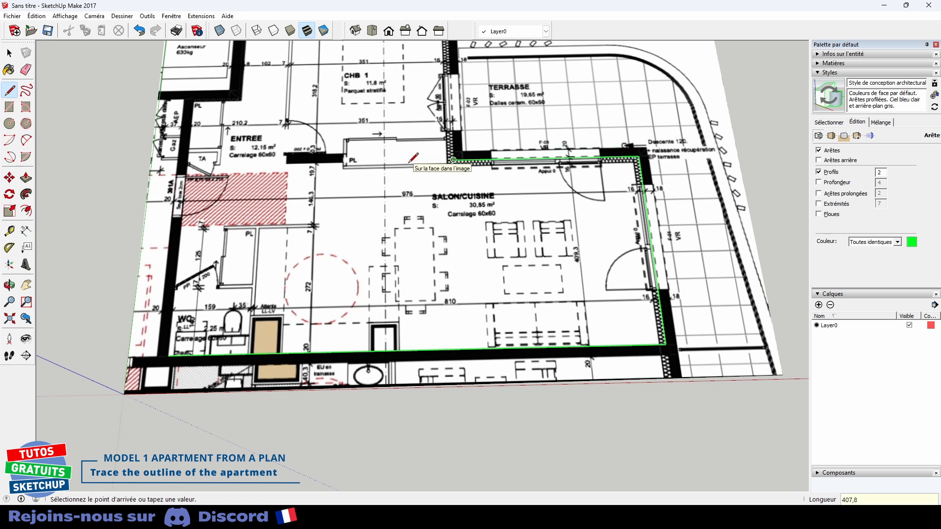
Continue the outline 629.7 cm along the green axis past both bedrooms, and 613 cm along the red axis to the SDB's inner corner
{"action": "middle_click_drag", "start_coordinate": [414, 157], "coordinate": [425, 331], "text": "shift"}
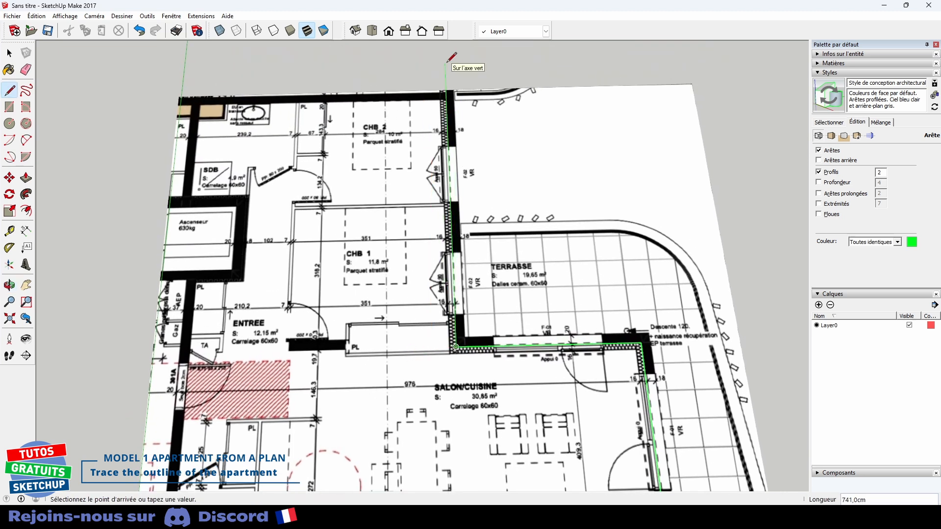
{"action": "type", "text": "629,7"}
{"action": "key", "text": "Return"}
{"action": "type", "text": "613"}
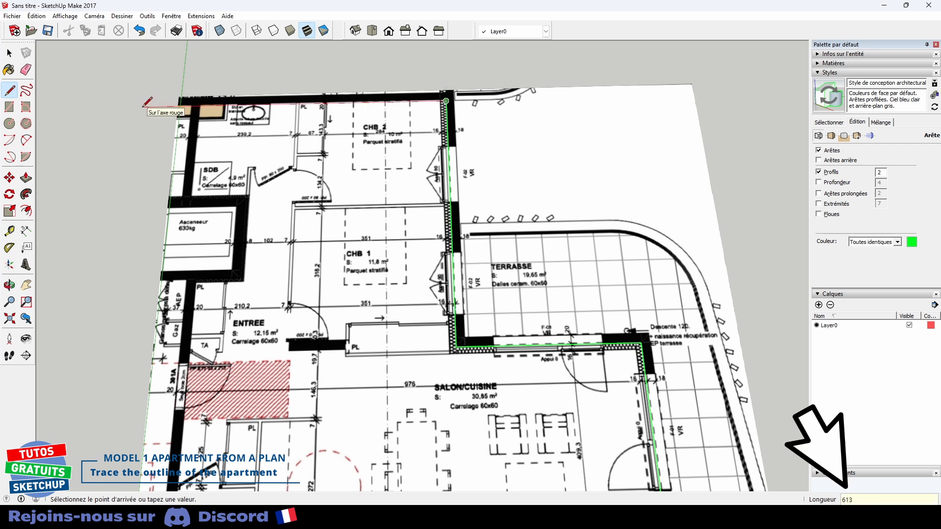
{"action": "key", "text": "Return"}
{"action": "key", "text": "space"}
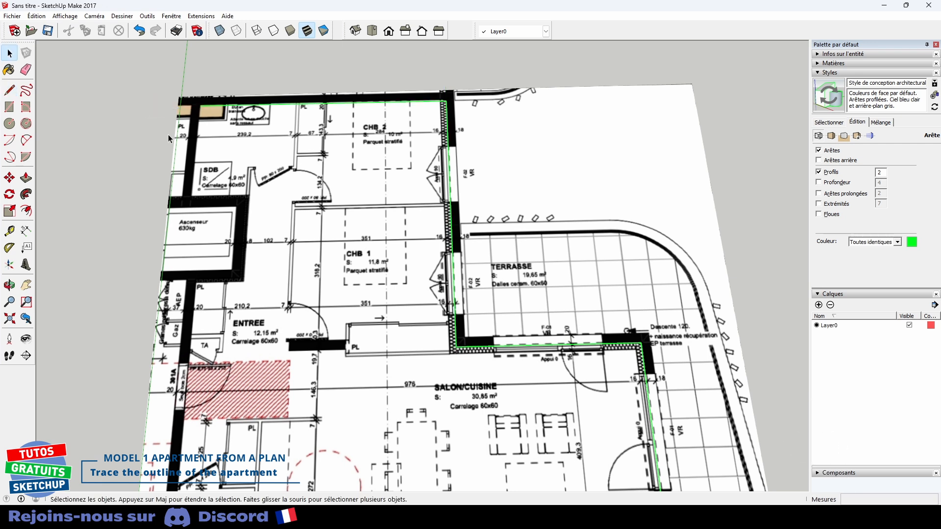
Continue the outline from the SDB's inner corner 261 cm along the green axis to the elevator shaft wall
{"action": "scroll", "coordinate": [169, 135], "scroll_direction": "down", "scroll_amount": 1}
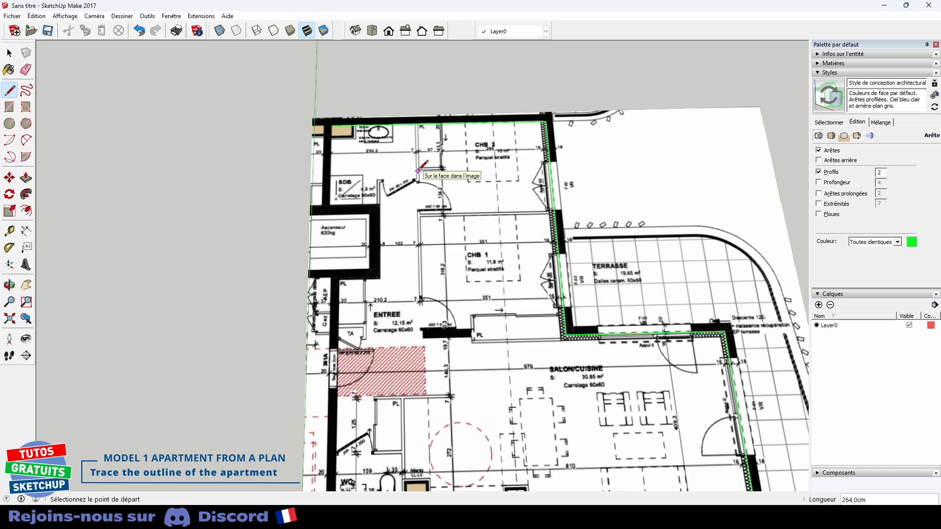
{"action": "scroll", "coordinate": [336, 143], "scroll_direction": "up", "scroll_amount": 8}
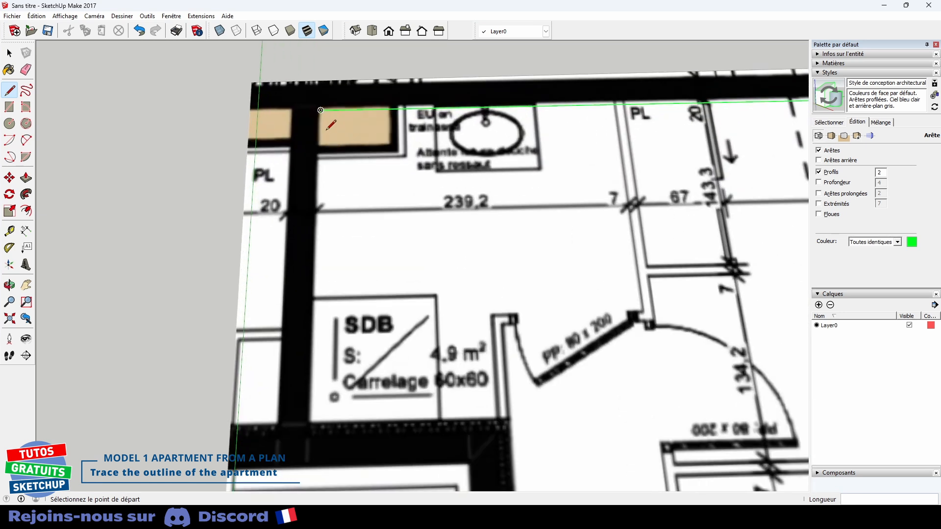
{"action": "left_click", "coordinate": [321, 109]}
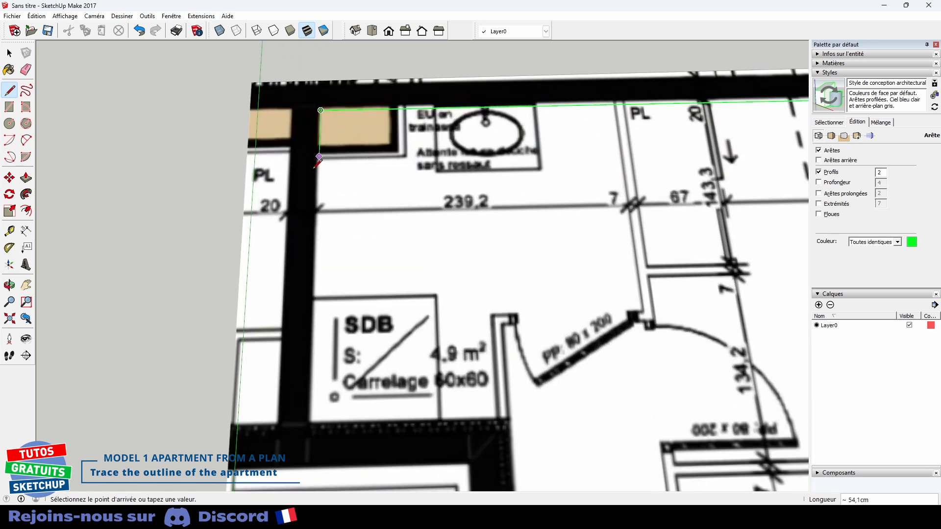
{"action": "middle_click_drag", "start_coordinate": [338, 410], "coordinate": [330, 428]}
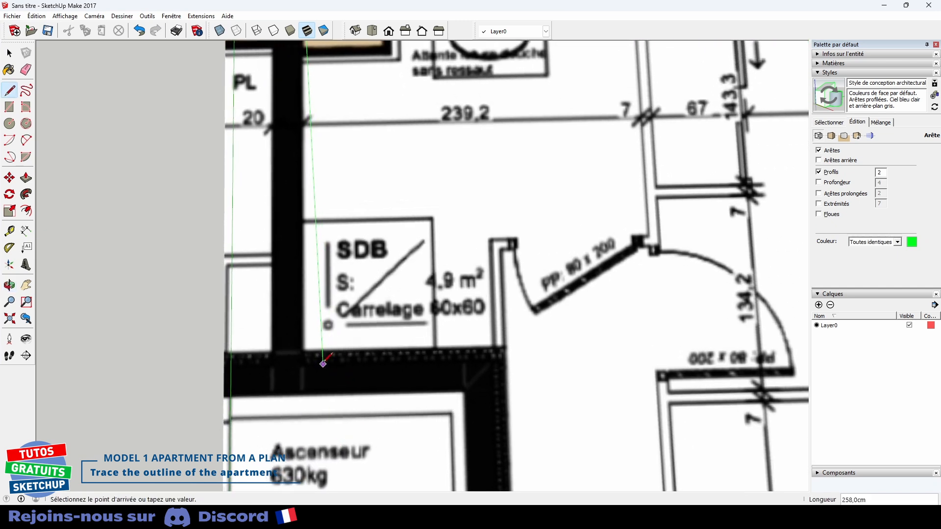
{"action": "mouse_move", "coordinate": [375, 403]}
{"action": "middle_mouse_down"}
{"action": "mouse_move", "coordinate": [359, 419]}
{"action": "mouse_move", "coordinate": [344, 337]}
{"action": "mouse_move", "coordinate": [318, 338]}
{"action": "middle_mouse_up"}
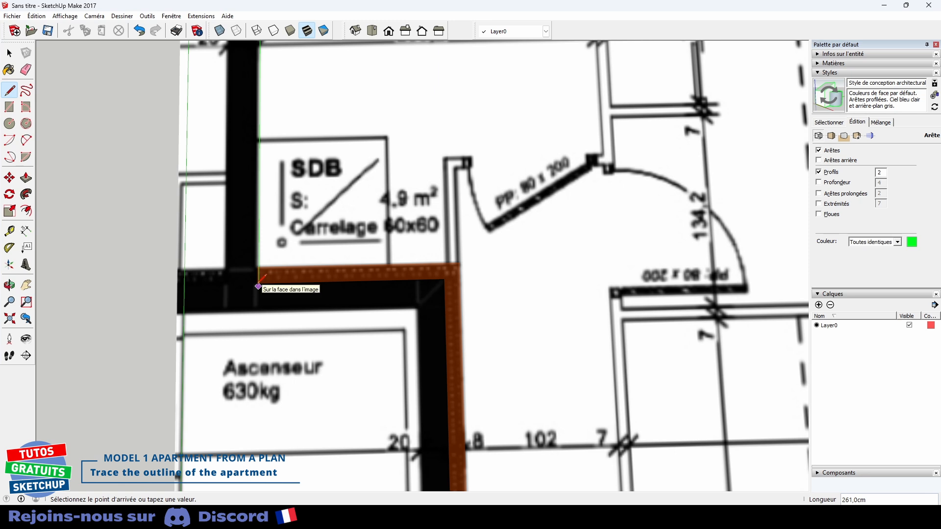
{"action": "left_click", "coordinate": [259, 286]}
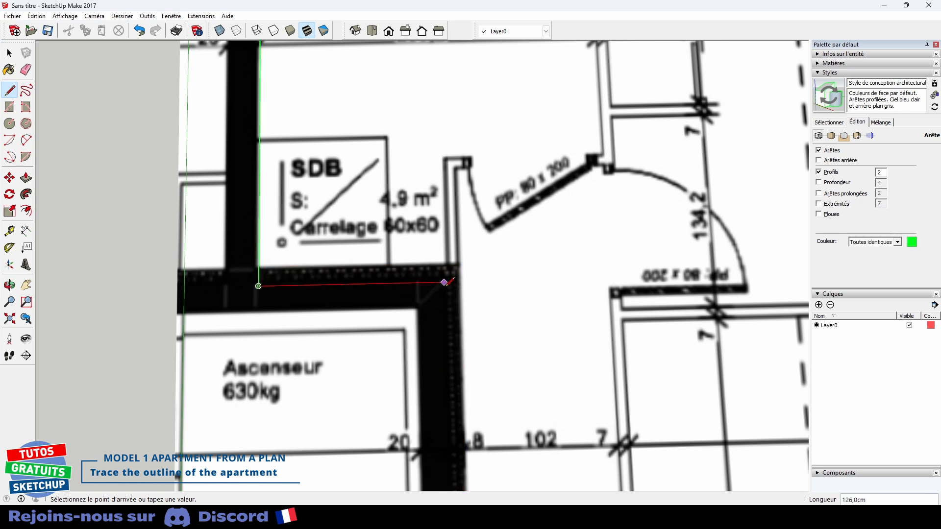
Trace the outline around the elevator shaft: 126 cm along the red axis, and 195 cm along the green axis
{"action": "left_click", "coordinate": [445, 287]}
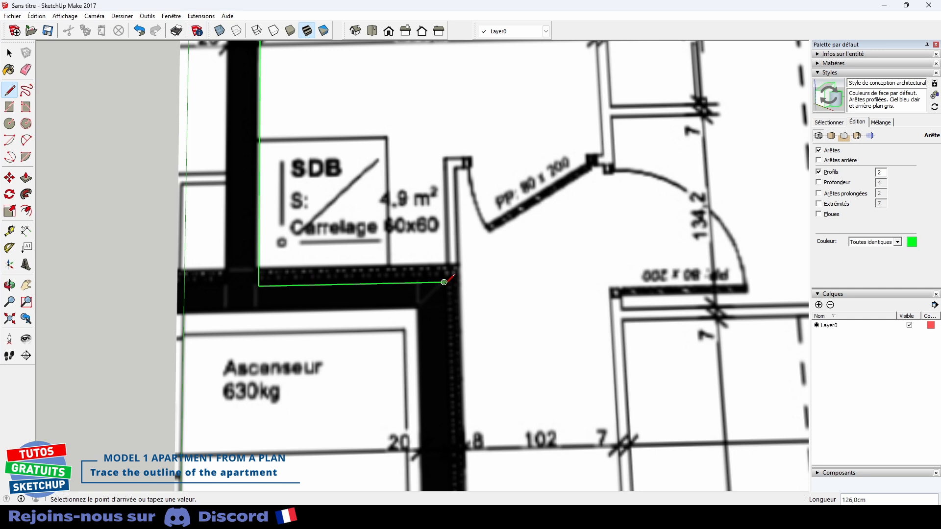
{"action": "mouse_move", "coordinate": [447, 400]}
{"action": "middle_mouse_down", "text": "shift"}
{"action": "mouse_move", "coordinate": [431, 287]}
{"action": "mouse_move", "coordinate": [442, 216]}
{"action": "middle_mouse_up", "text": "shift"}
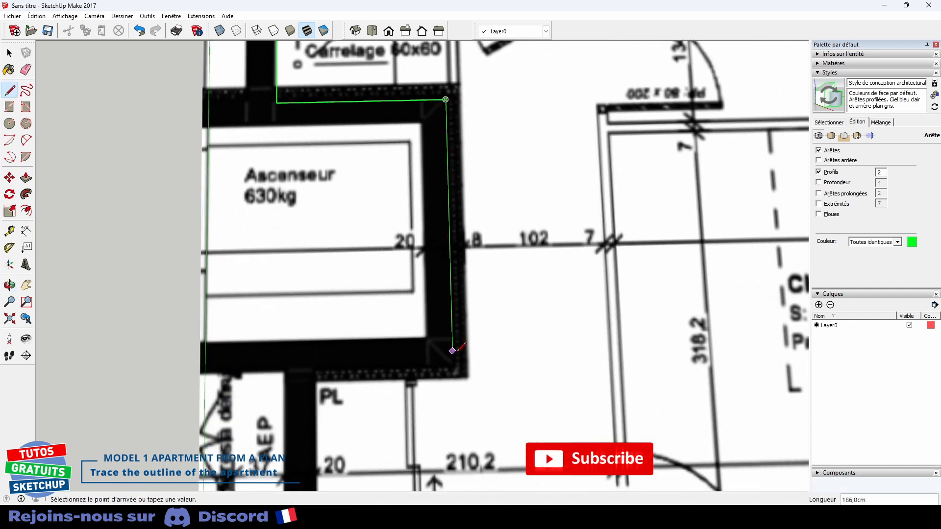
{"action": "left_click", "coordinate": [453, 364]}
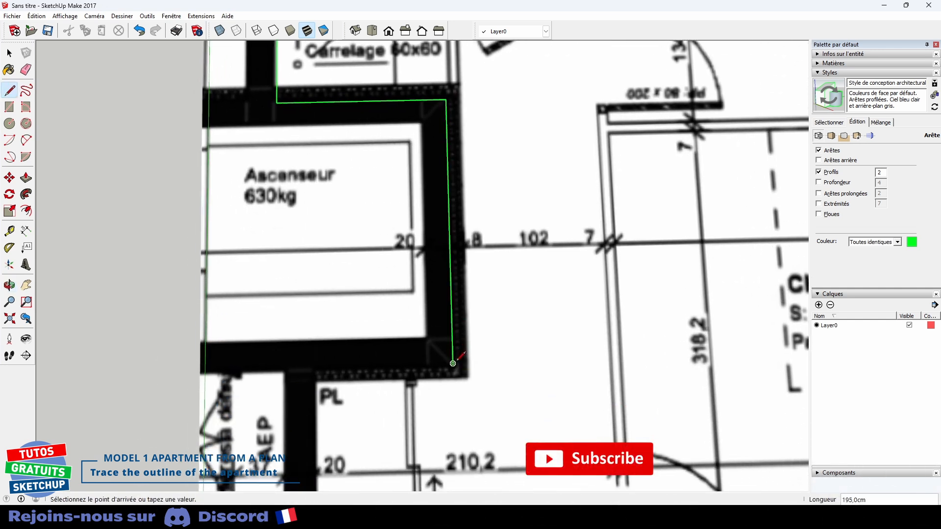
Draw the outline back along the red axis from the elevator shaft's corner near the entrance, past the entrance wall's face
{"action": "left_click", "coordinate": [276, 367]}
{"action": "scroll", "coordinate": [253, 364], "scroll_direction": "down", "scroll_amount": 1}
{"action": "scroll", "coordinate": [251, 366], "scroll_direction": "down", "scroll_amount": 3}
{"action": "middle_click_drag", "start_coordinate": [269, 470], "coordinate": [299, 327], "text": "shift"}
{"action": "key", "text": "Escape"}
Close the outline with a green-axis line from the reference line's WC end along the entrance wall, crossing the shaft's lower edge
{"action": "middle_click_drag", "start_coordinate": [348, 418], "coordinate": [362, 266], "text": "shift"}
{"action": "left_click", "coordinate": [324, 408]}
{"action": "middle_click_drag", "start_coordinate": [325, 65], "coordinate": [297, 205], "text": "shift"}
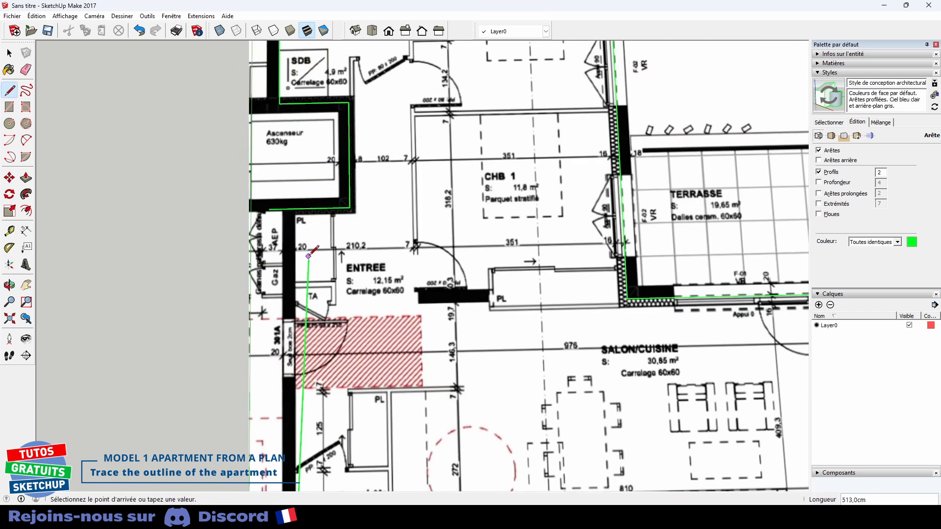
{"action": "left_click", "coordinate": [294, 190]}
{"action": "scroll", "coordinate": [294, 191], "scroll_direction": "up", "scroll_amount": 4}
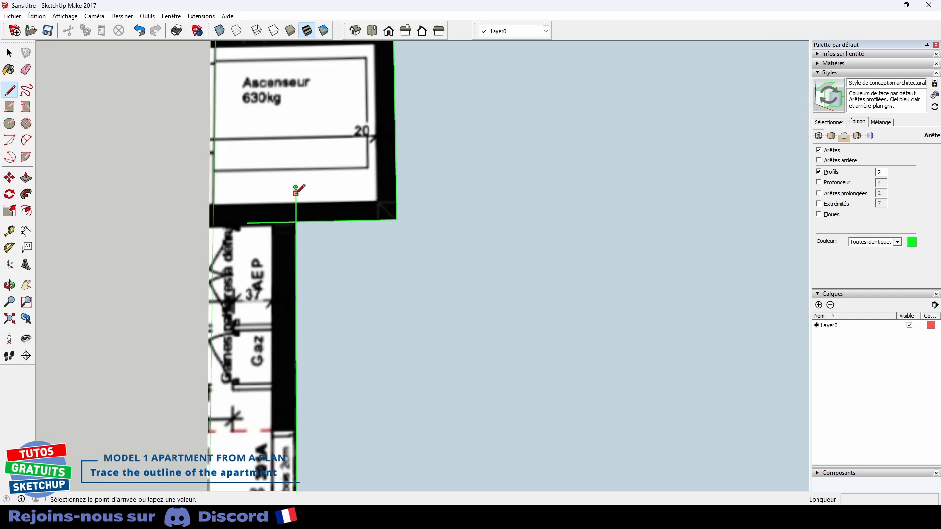
Erase the two overshooting line ends where the entrance wall line crosses the elevator shaft's lower edge
{"action": "key", "text": "e"}
{"action": "left_click", "coordinate": [292, 201]}
{"action": "left_click", "coordinate": [276, 232]}
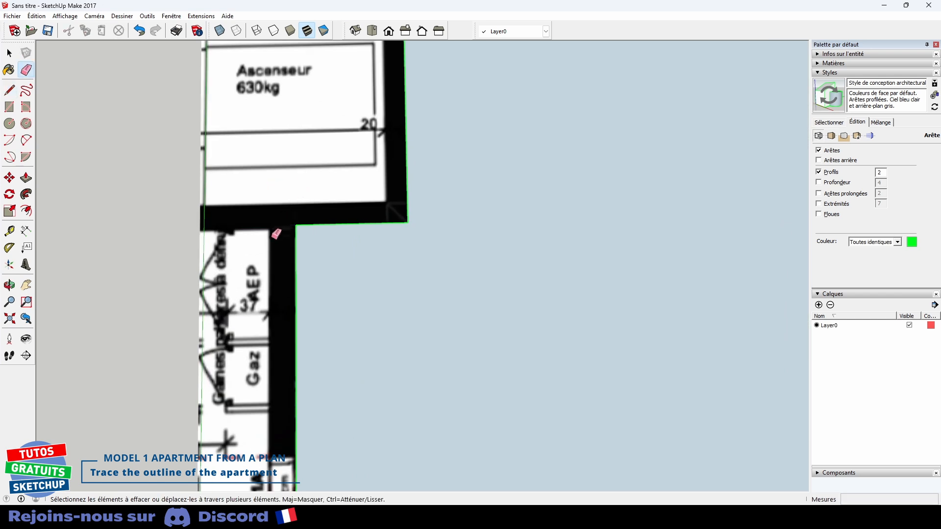
Display the faces in X-ray mode to reveal the floor plan beneath the apartment outline
{"action": "scroll", "coordinate": [329, 270], "scroll_direction": "down", "scroll_amount": 3}
{"action": "scroll", "coordinate": [397, 285], "scroll_direction": "down", "scroll_amount": 5}
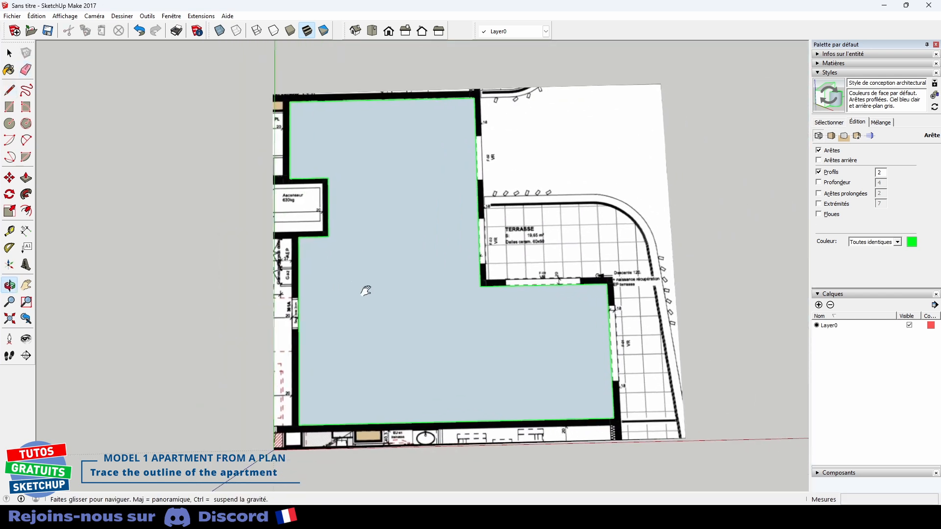
{"action": "key", "text": "space"}
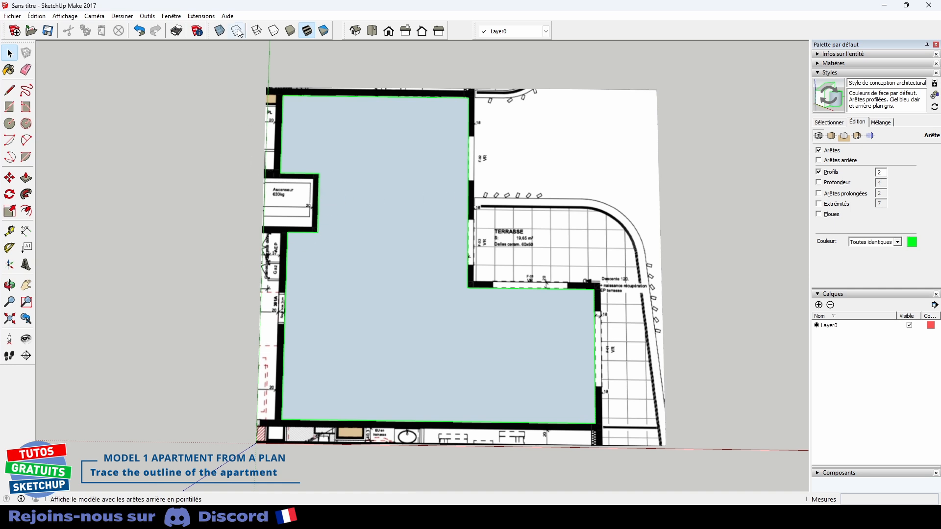
{"action": "left_click", "coordinate": [220, 31]}
{"action": "scroll", "coordinate": [352, 230], "scroll_direction": "up", "scroll_amount": 3}
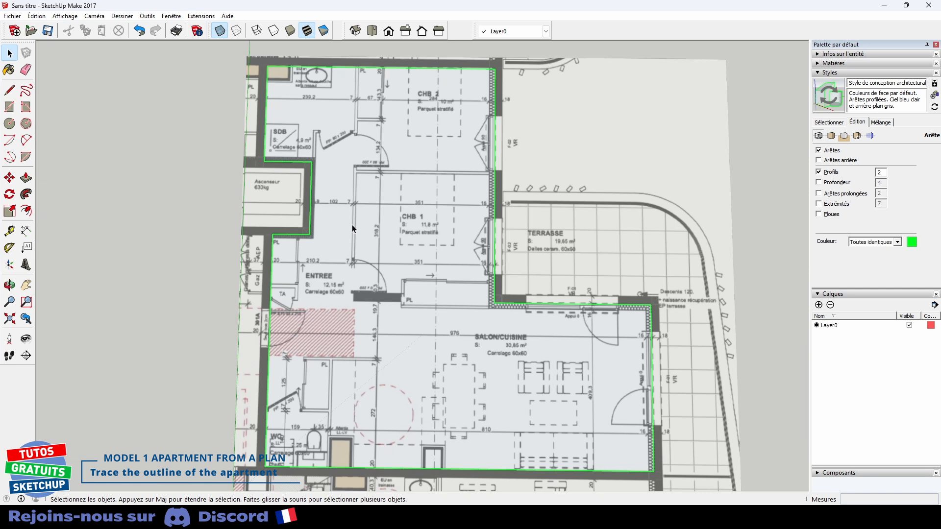
Dimension the width from the elevator shaft's SDB-side corner to the bedrooms' terrace-side wall line
{"action": "left_click", "coordinate": [26, 230]}
{"action": "left_click", "coordinate": [303, 147]}
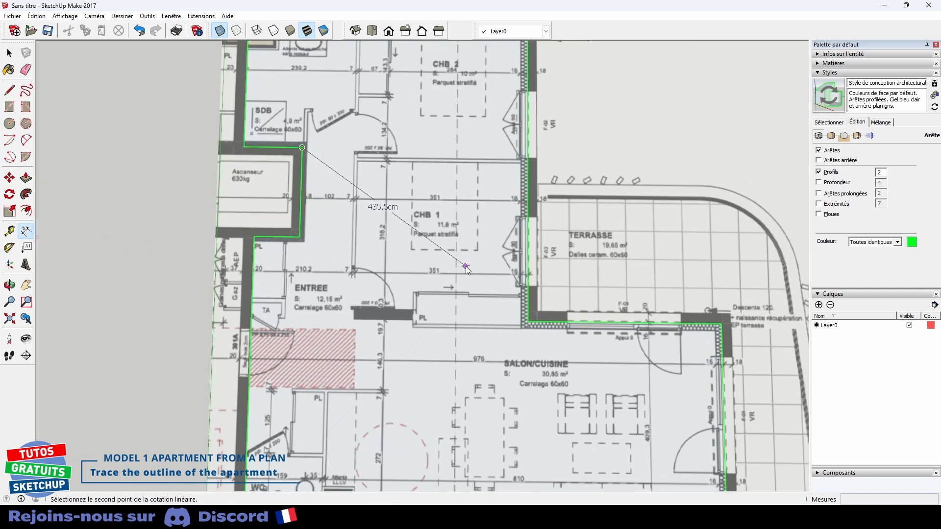
{"action": "left_click", "coordinate": [528, 322]}
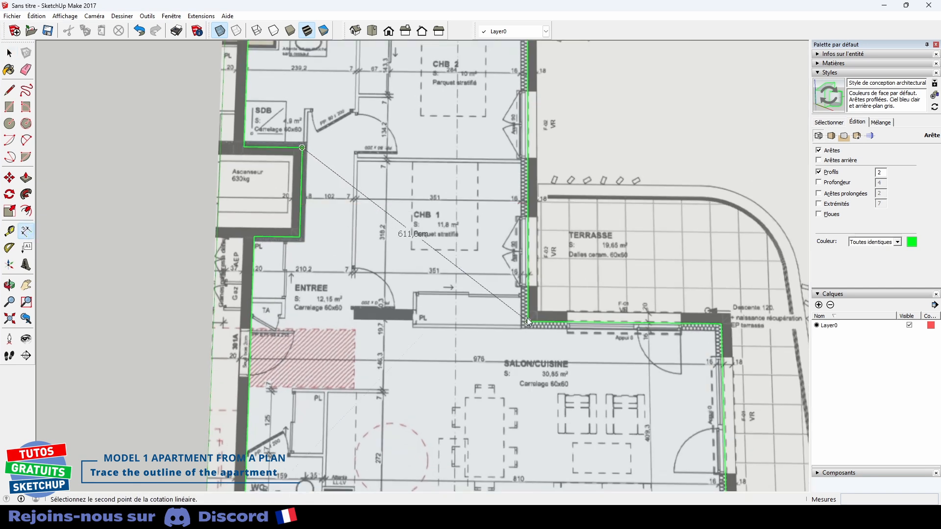
{"action": "left_click", "coordinate": [445, 129]}
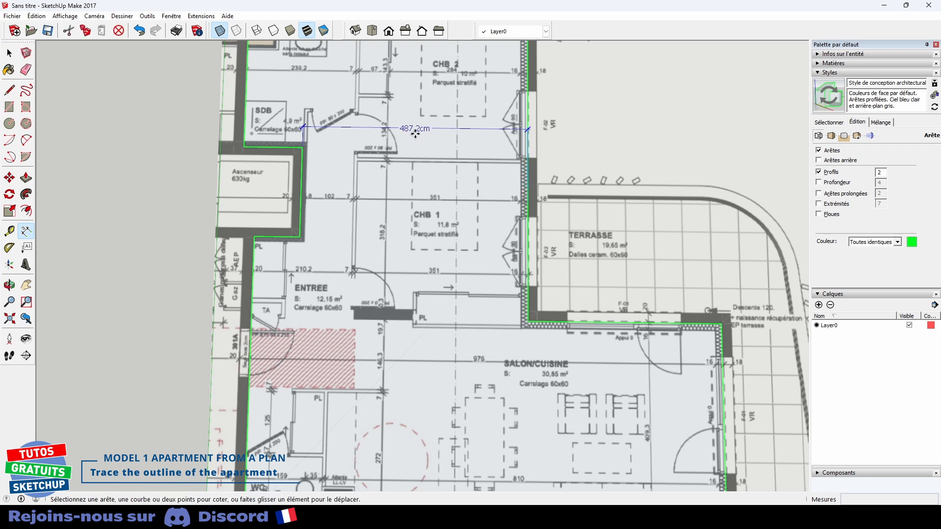
{"action": "key", "text": "space"}
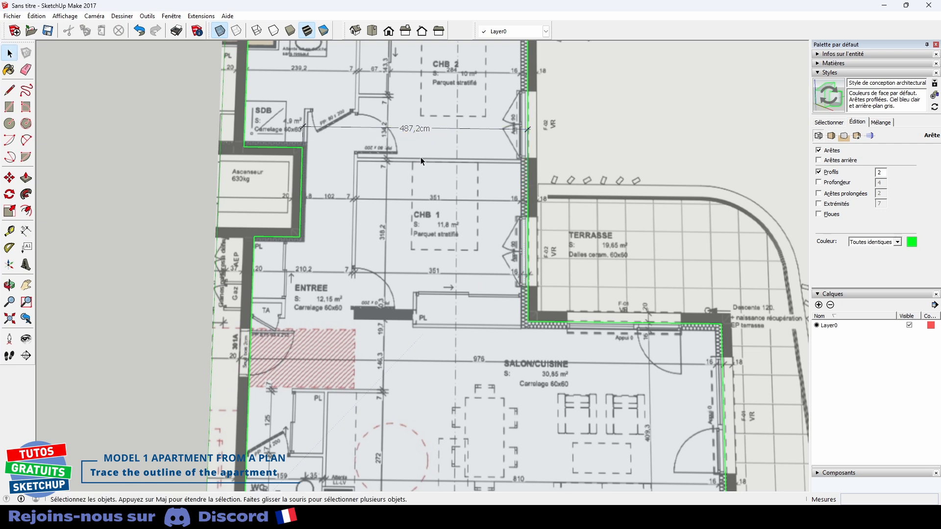
Move the outline edge along the elevator shaft 3,2 cm on the red axis towards the bedrooms
{"action": "left_click", "coordinate": [301, 189]}
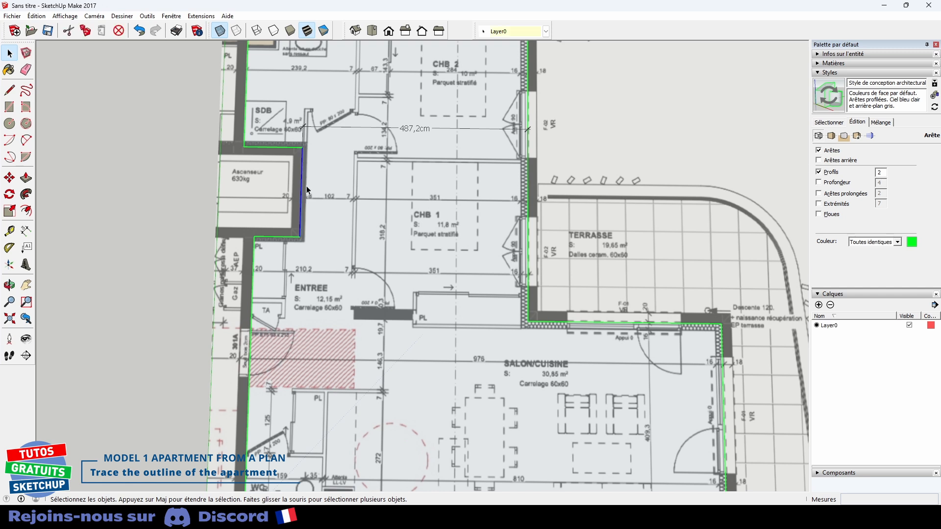
{"action": "key", "text": "m"}
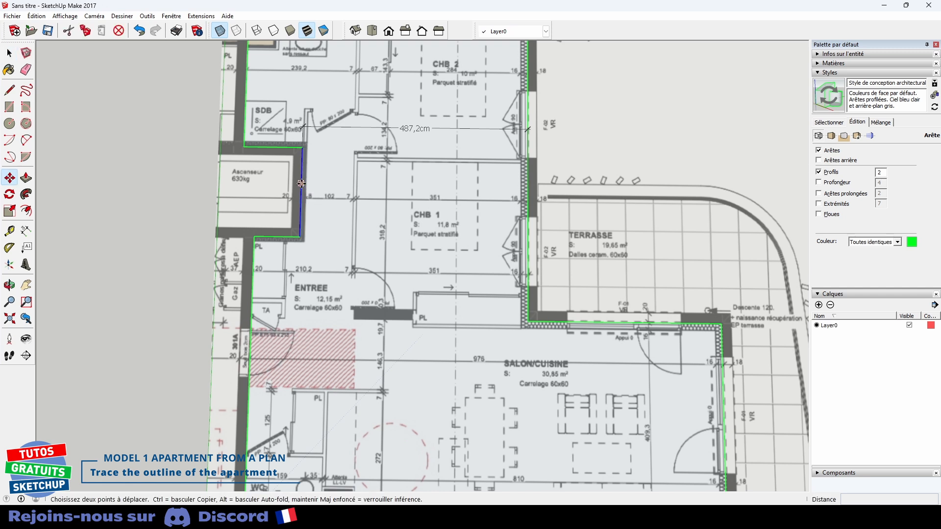
{"action": "left_click", "coordinate": [302, 184]}
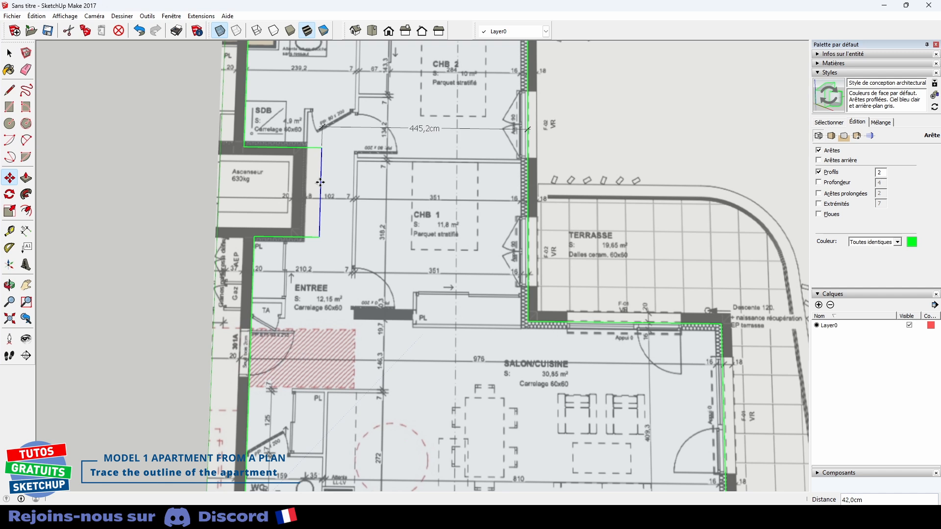
{"action": "type", "text": "3"}
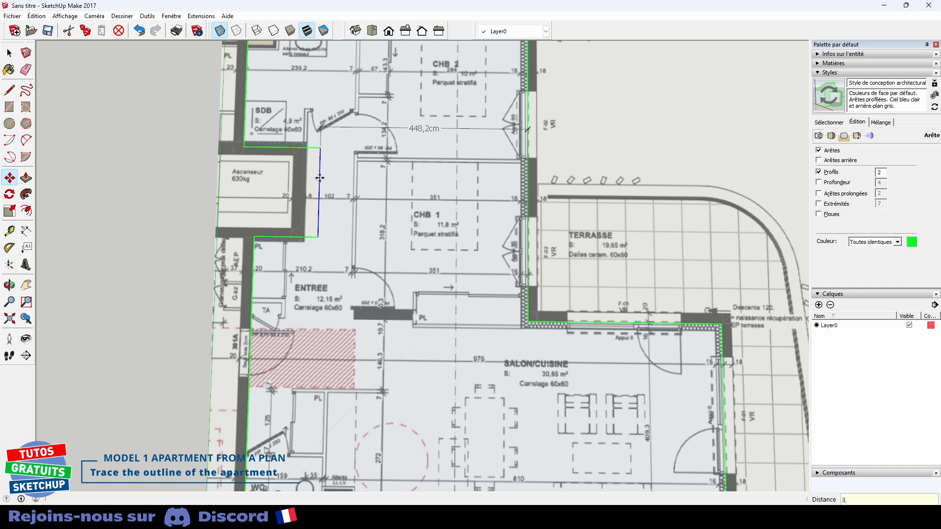
{"action": "type", "text": ",2"}
{"action": "key", "text": "Return"}
{"action": "key", "text": "space"}
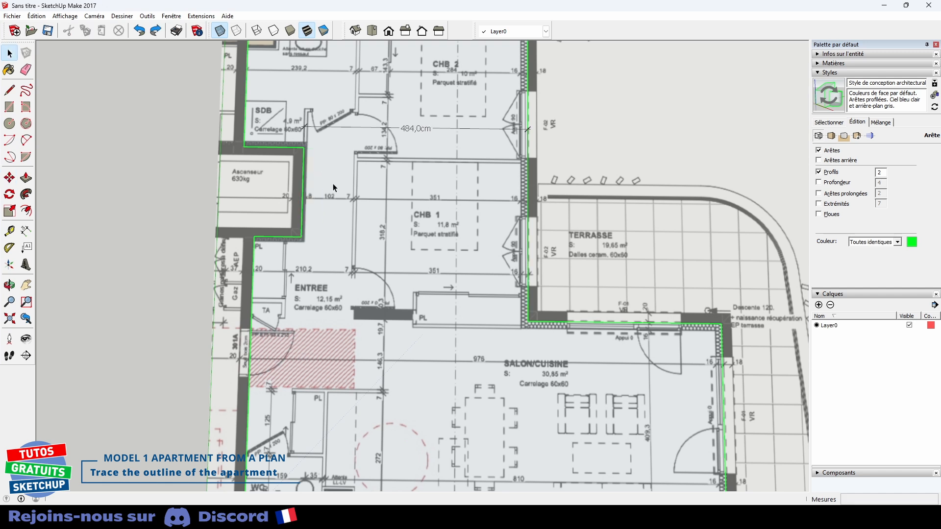
Delete the temporary width dimension across the bedrooms with X-ray mode off, and switch X-ray mode back on
{"action": "scroll", "coordinate": [292, 173], "scroll_direction": "up", "scroll_amount": 8}
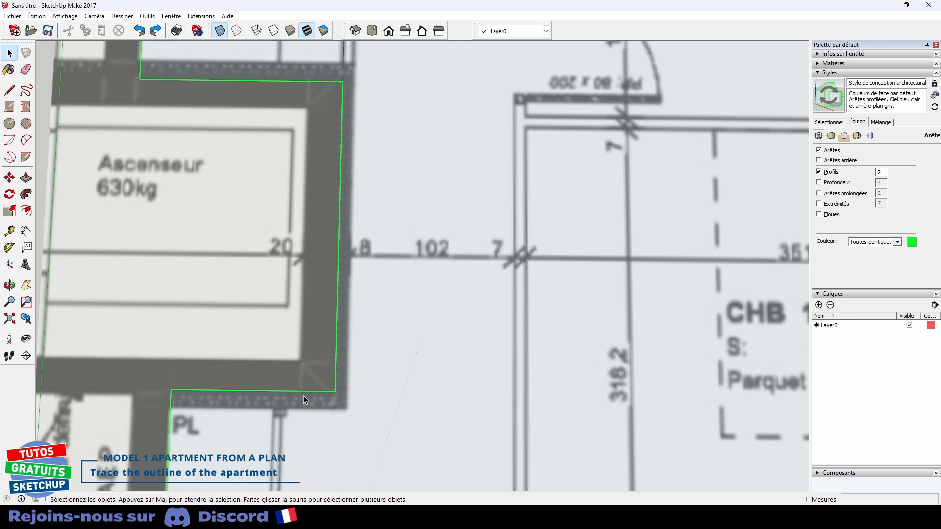
{"action": "scroll", "coordinate": [304, 396], "scroll_direction": "down", "scroll_amount": 10}
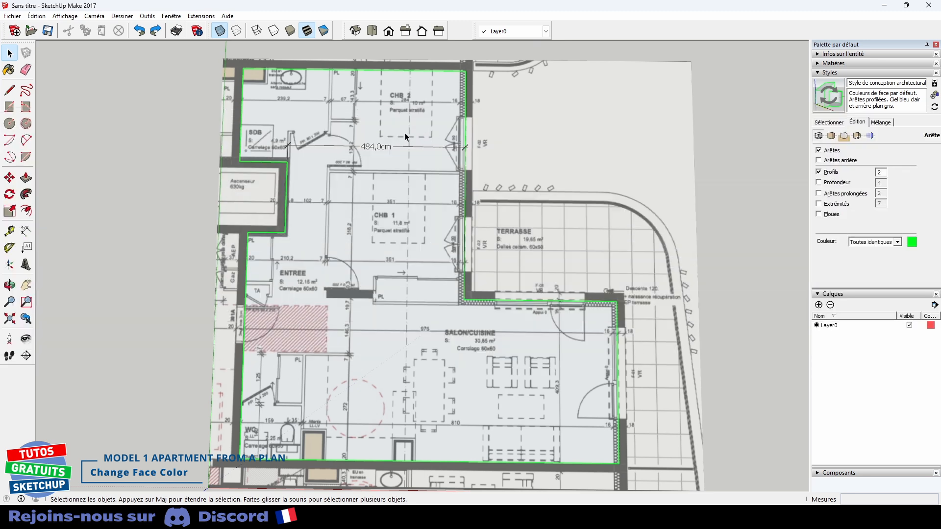
{"action": "left_click", "coordinate": [220, 31]}
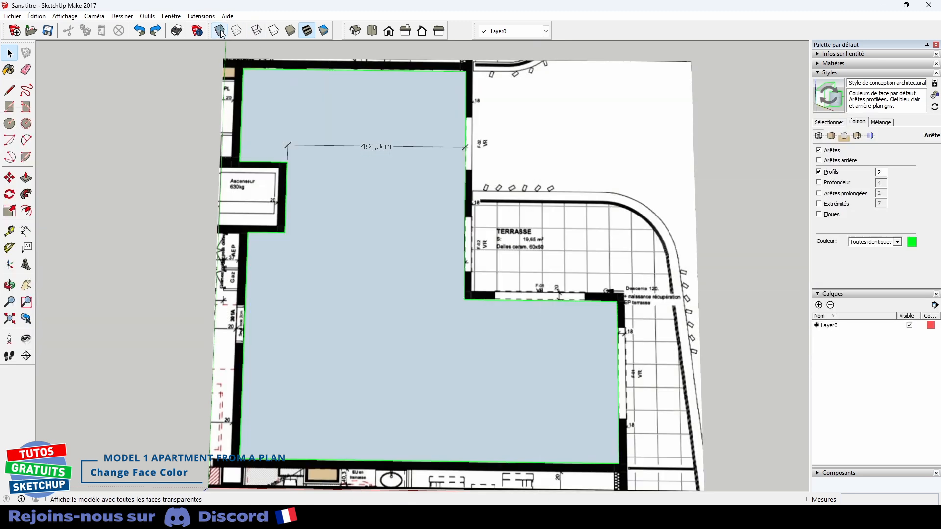
{"action": "left_click", "coordinate": [373, 148]}
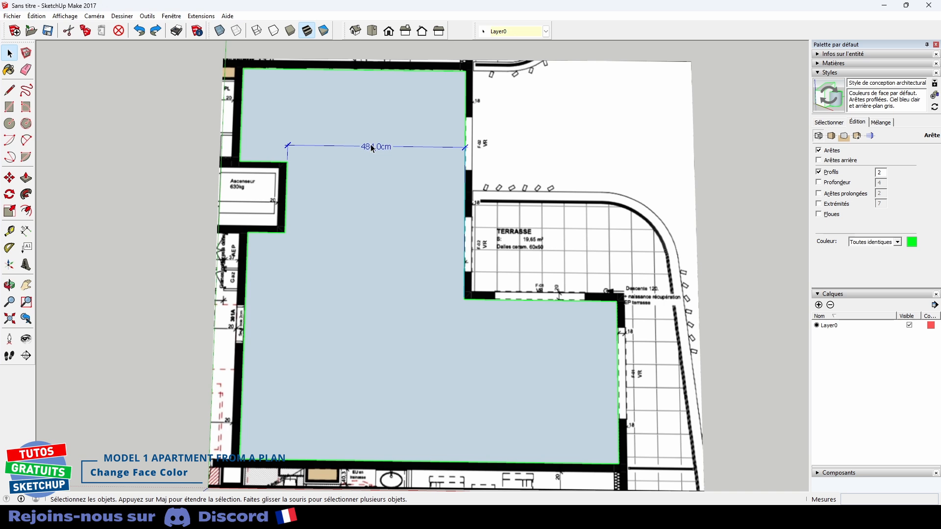
{"action": "key", "text": "Delete"}
{"action": "key", "text": "x"}
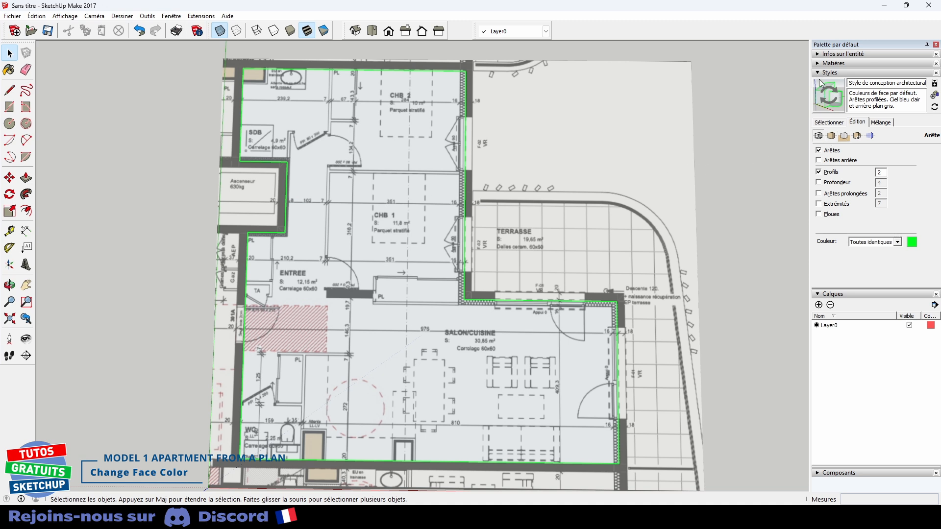
Set the style's front face color to orange using the color wheel
{"action": "left_click", "coordinate": [833, 137]}
{"action": "left_click", "coordinate": [889, 152]}
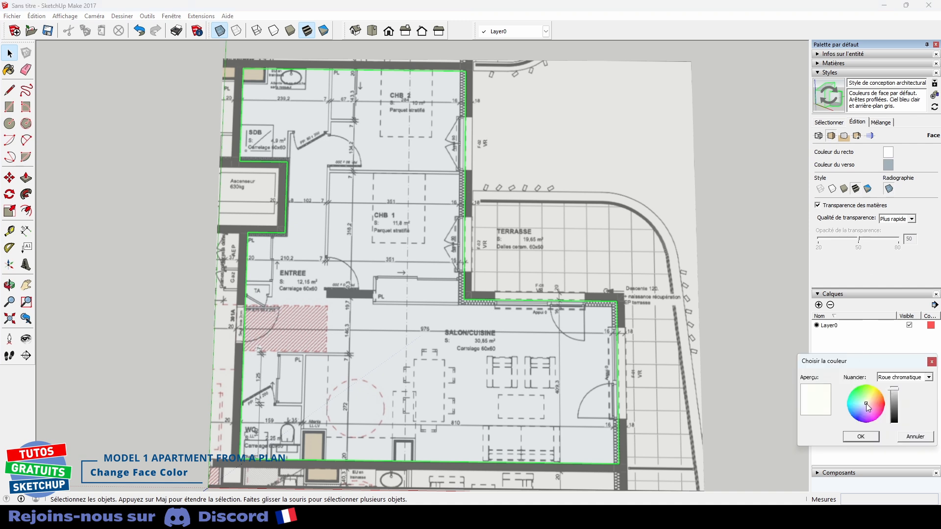
{"action": "left_click_drag", "start_coordinate": [866, 404], "coordinate": [882, 395]}
{"action": "left_click", "coordinate": [872, 438]}
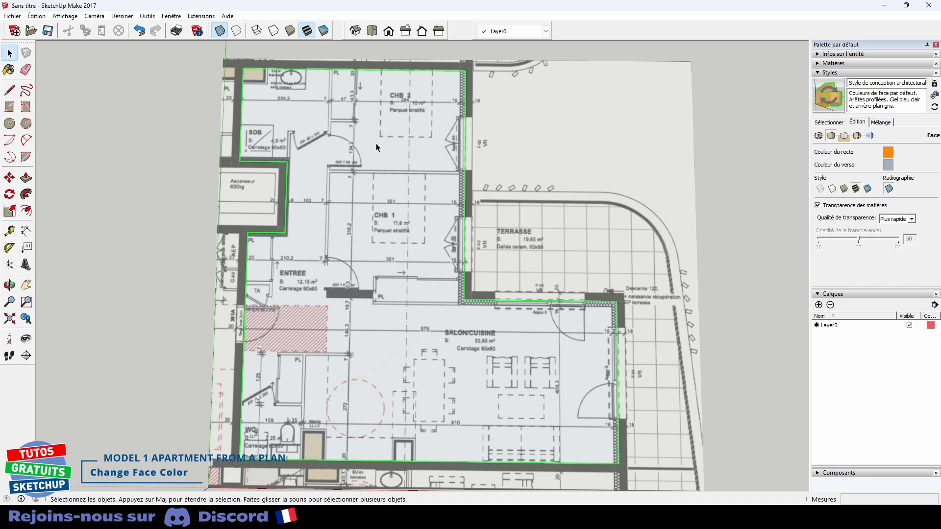
Set the style's back face color to bright red at full brightness
{"action": "left_click", "coordinate": [889, 165]}
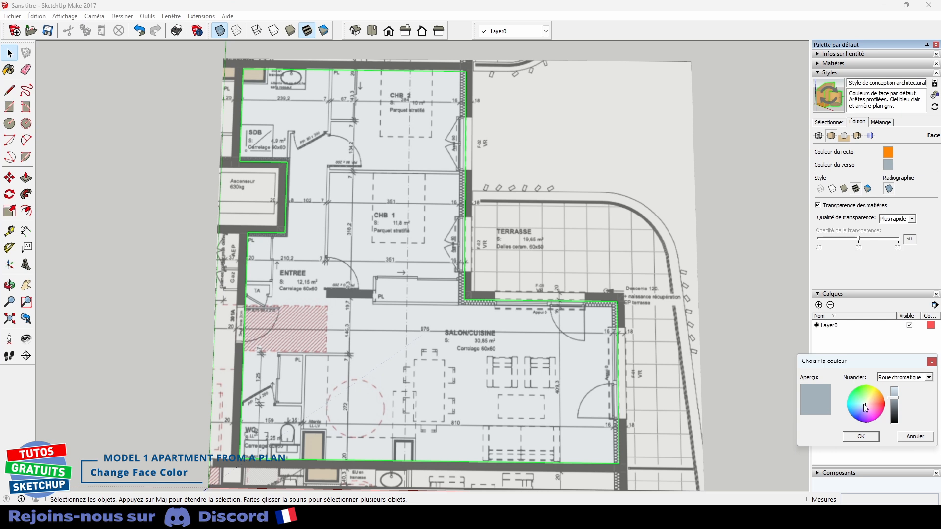
{"action": "left_click", "coordinate": [885, 403]}
{"action": "left_click", "coordinate": [896, 389]}
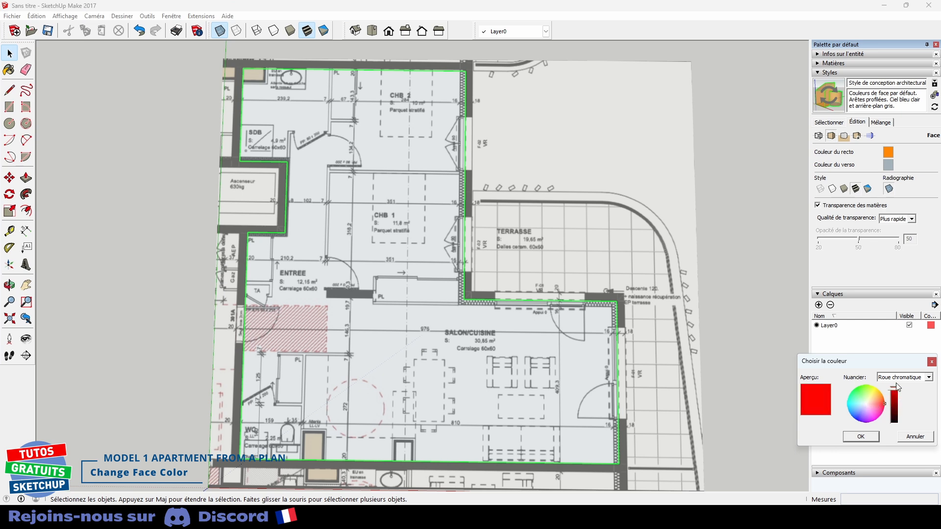
{"action": "left_click", "coordinate": [869, 435]}
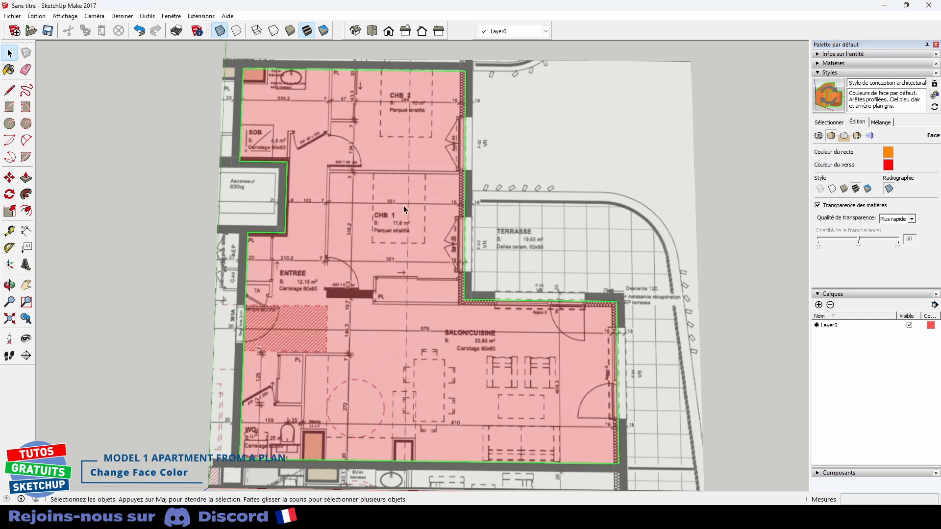
Reverse the traced apartment face so its orange front side faces up, leaving nothing selected
{"action": "left_click", "coordinate": [365, 179]}
{"action": "right_click", "coordinate": [366, 180]}
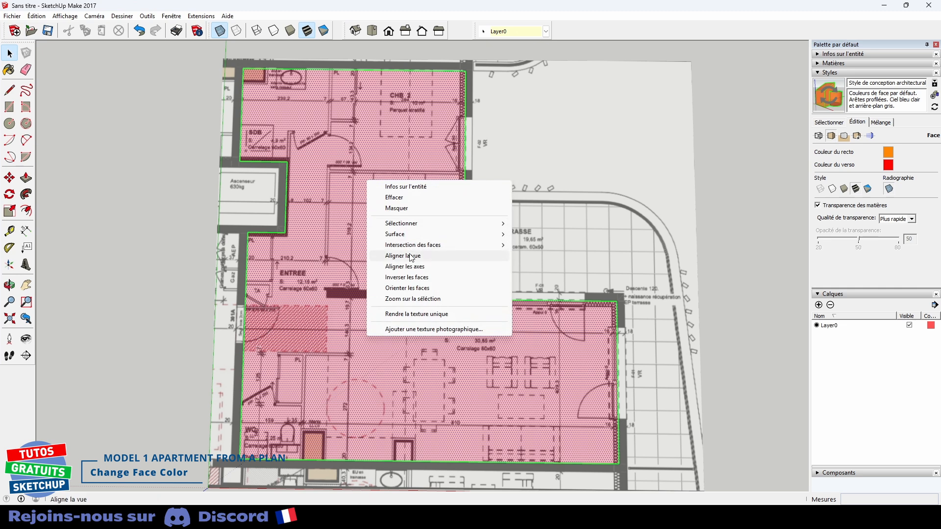
{"action": "left_click", "coordinate": [411, 278]}
{"action": "left_click", "coordinate": [657, 167]}
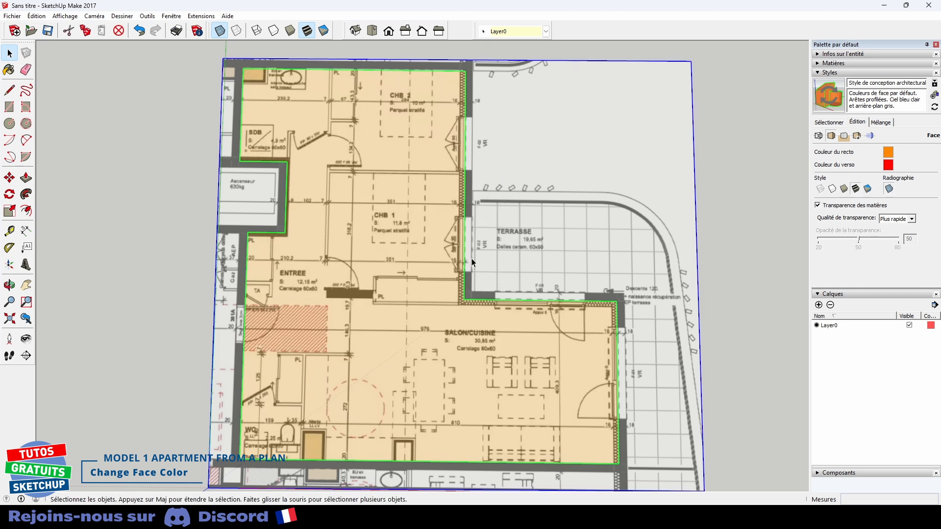
{"action": "left_click", "coordinate": [746, 181]}
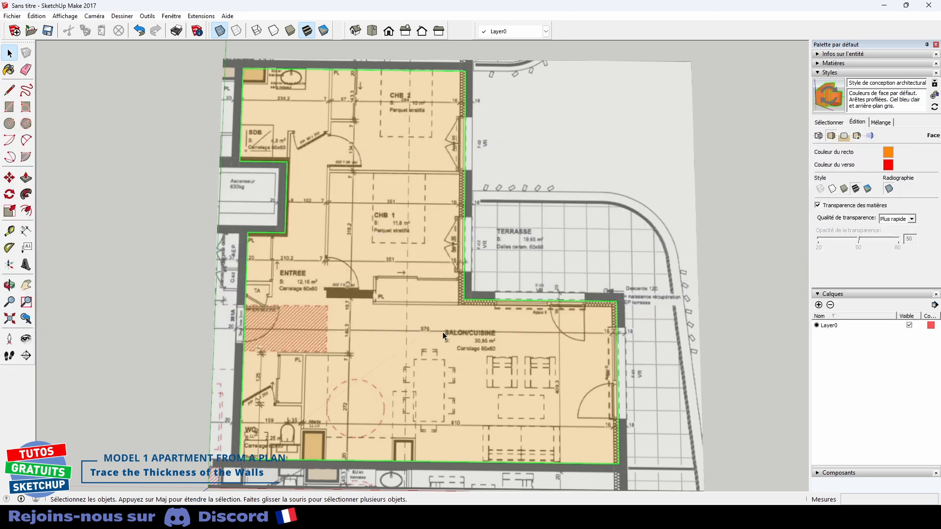
Offset the apartment outline 20 cm outwards to trace the thickness of the perimeter walls
{"action": "key", "text": "f"}
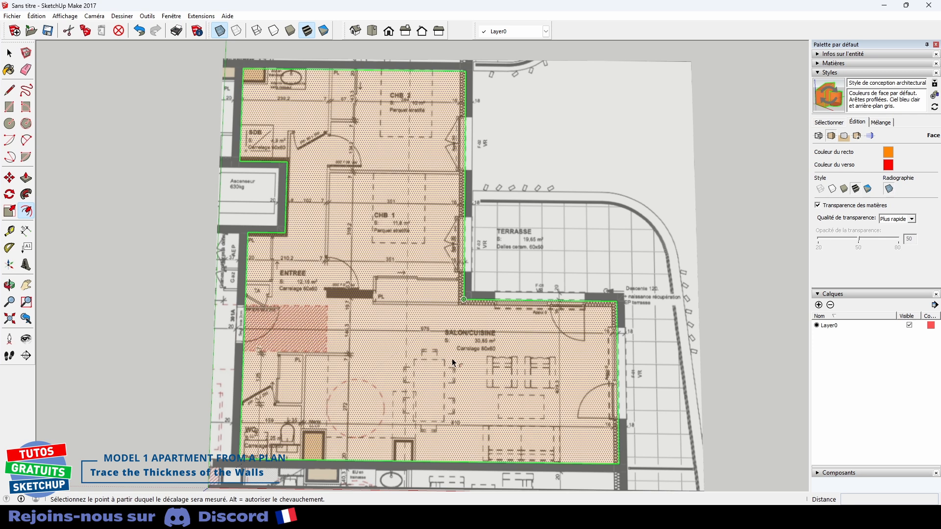
{"action": "left_click", "coordinate": [453, 362]}
{"action": "left_click", "coordinate": [453, 362]}
{"action": "type", "text": "30"}
{"action": "key", "text": "Return"}
{"action": "type", "text": "20"}
{"action": "key", "text": "Return"}
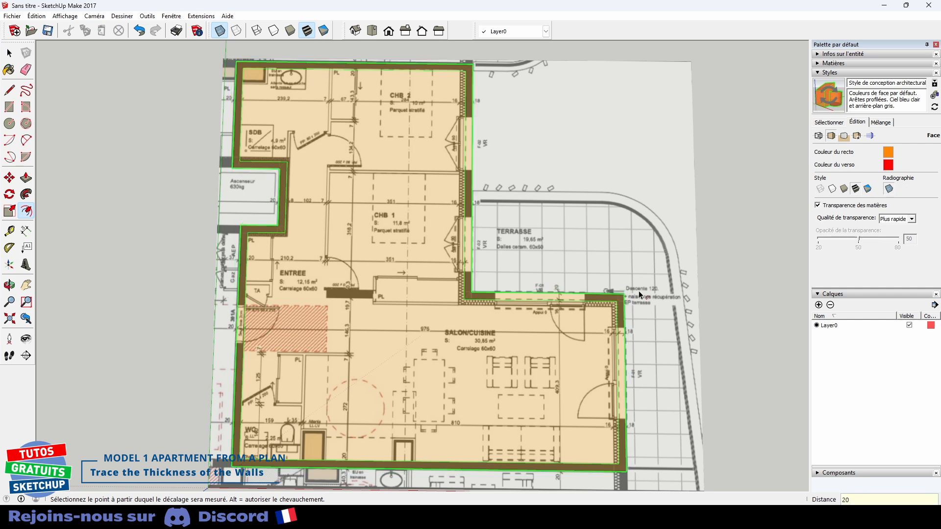
{"action": "key", "text": "space"}
{"action": "left_click", "coordinate": [656, 359]}
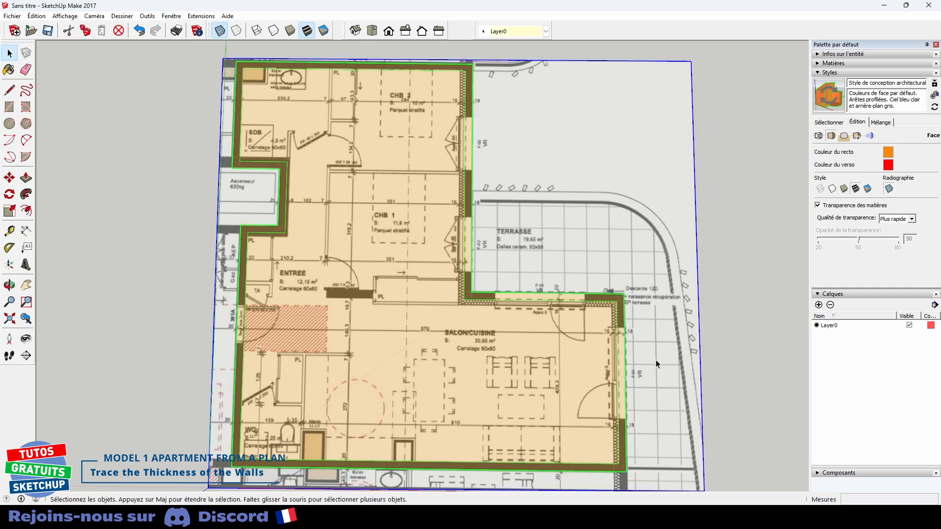
{"action": "left_click", "coordinate": [757, 311]}
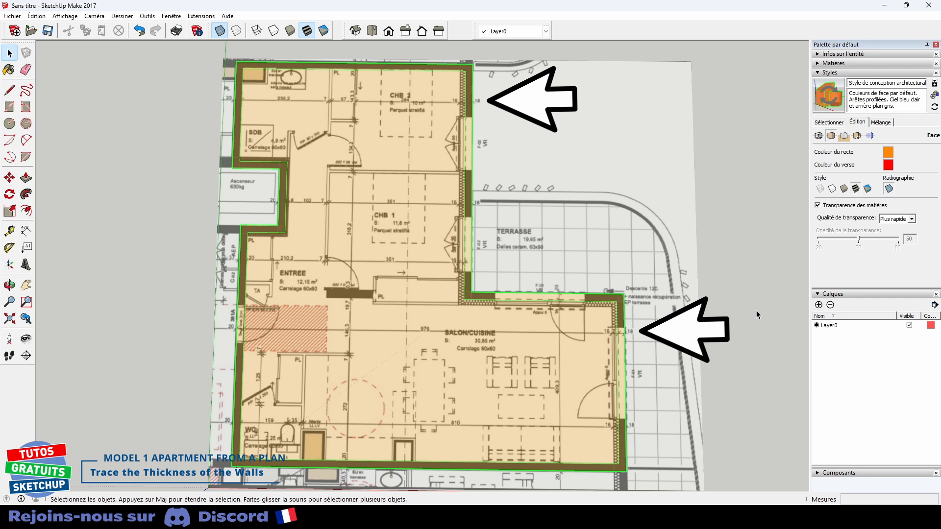
Move the outer wall edge between the bedrooms and the terrace 2 cm inwards
{"action": "scroll", "coordinate": [483, 204], "scroll_direction": "up", "scroll_amount": 5}
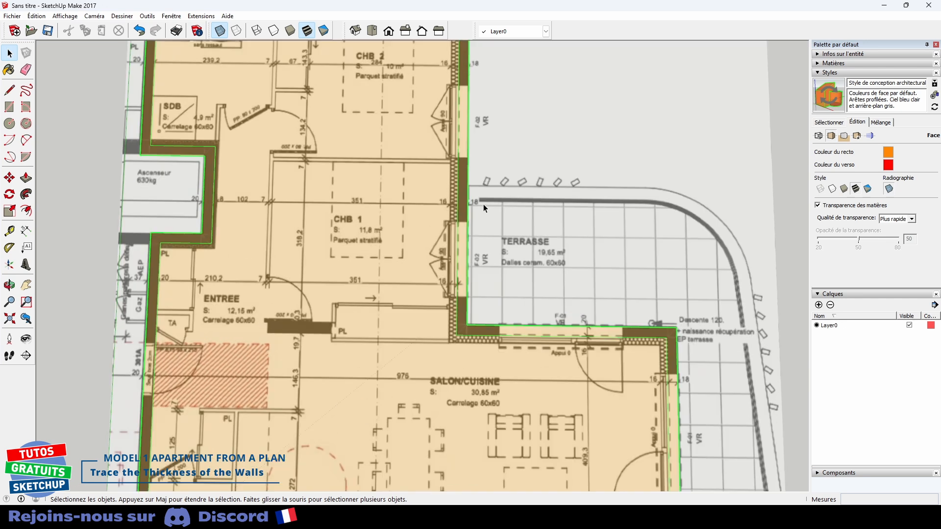
{"action": "left_click", "coordinate": [465, 196]}
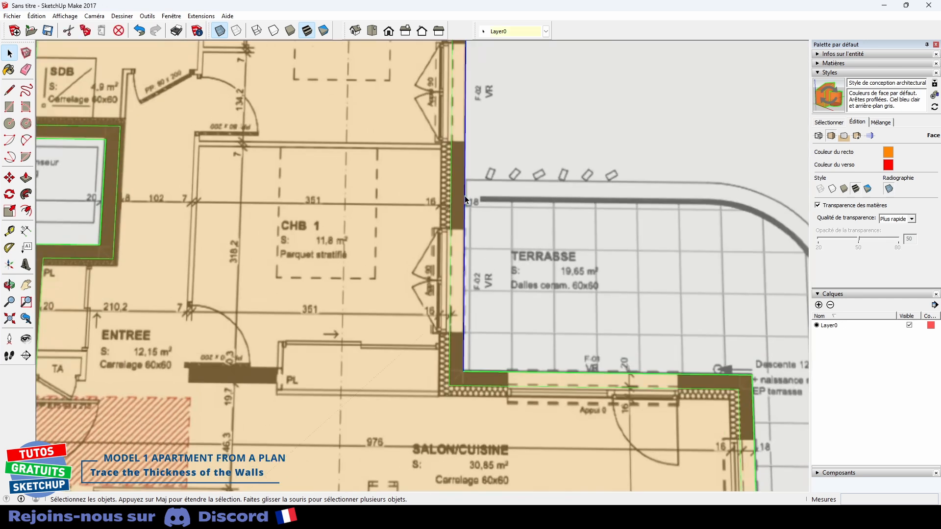
{"action": "key", "text": "m"}
{"action": "left_click_drag", "start_coordinate": [465, 196], "coordinate": [458, 195]}
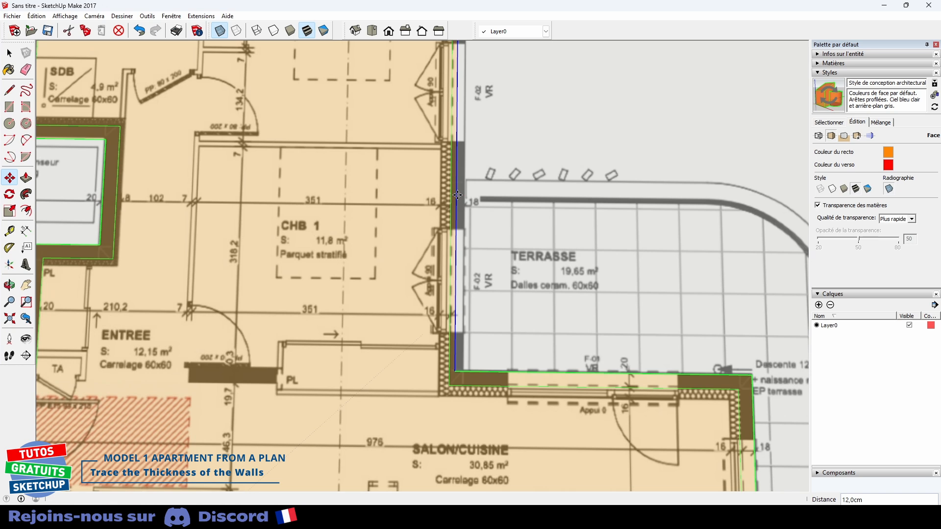
{"action": "type", "text": "2"}
{"action": "key", "text": "Return"}
{"action": "key", "text": "space"}
Move the outer edge of the living room's glazed end wall, marked 18 on the plan, 2 cm inwards
{"action": "scroll", "coordinate": [716, 395], "scroll_direction": "down", "scroll_amount": 1}
{"action": "middle_click_drag", "start_coordinate": [717, 394], "coordinate": [630, 269], "text": "shift"}
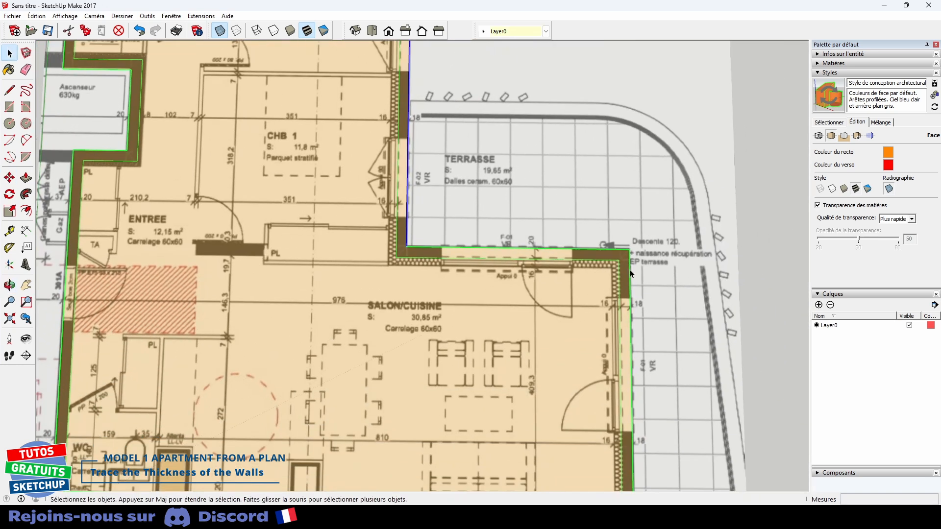
{"action": "left_click", "coordinate": [630, 273]}
{"action": "key", "text": "m"}
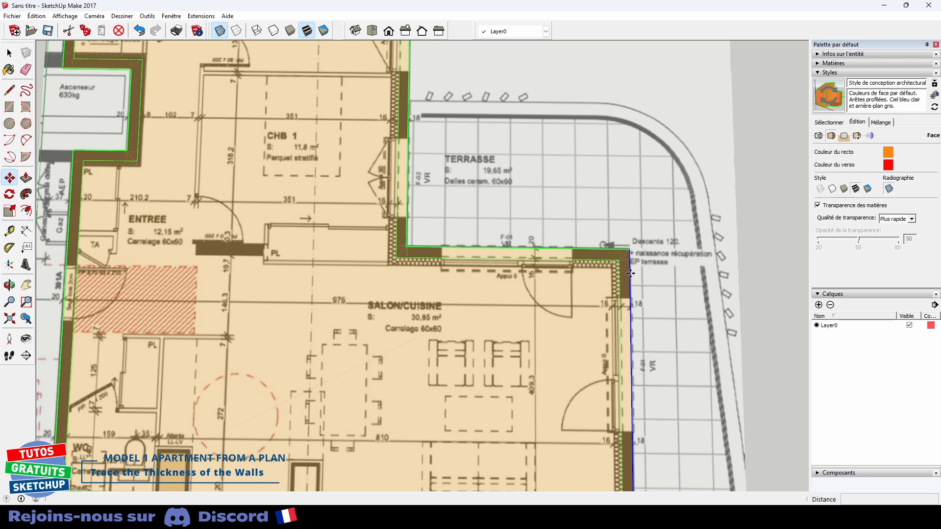
{"action": "left_click", "coordinate": [630, 273]}
{"action": "type", "text": "2"}
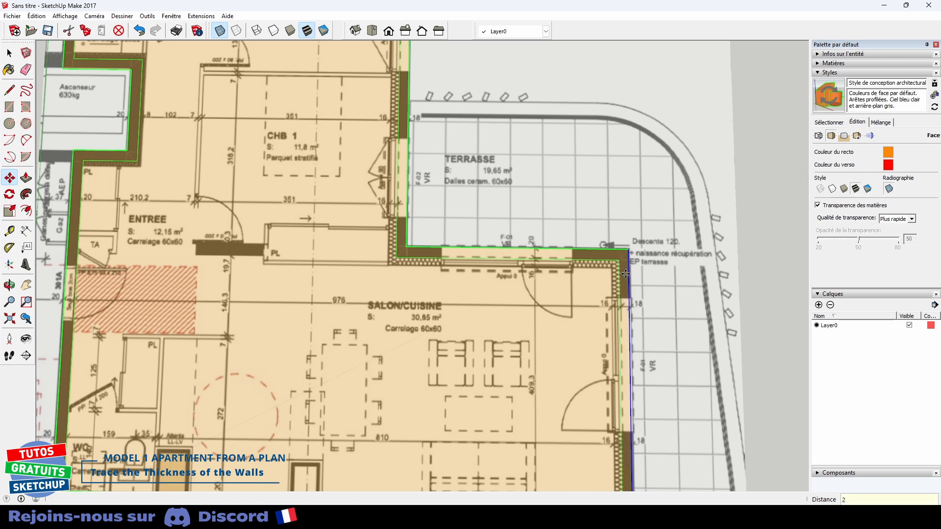
{"action": "key", "text": "space"}
{"action": "scroll", "coordinate": [531, 305], "scroll_direction": "down", "scroll_amount": 3}
{"action": "middle_click_drag", "start_coordinate": [401, 293], "coordinate": [424, 331], "text": "shift"}
{"action": "scroll", "coordinate": [424, 331], "scroll_direction": "up", "scroll_amount": 1}
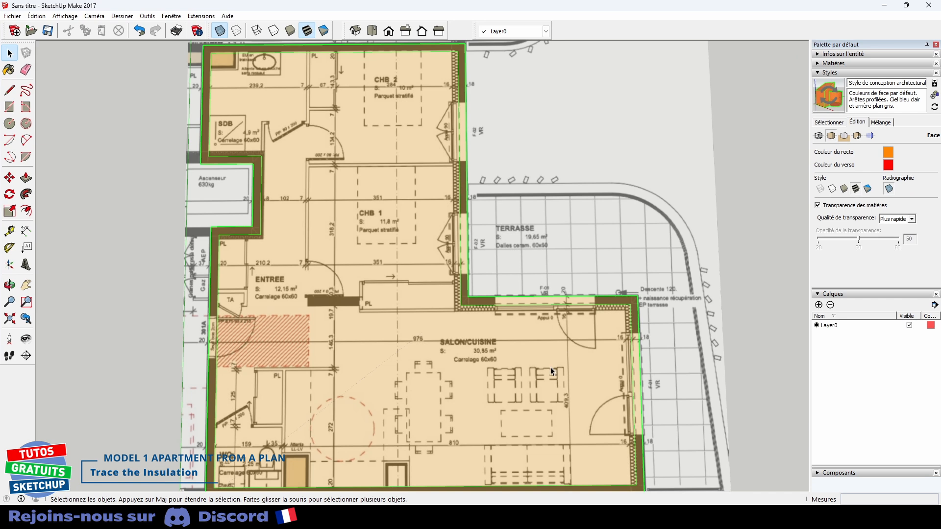
Offset the three connected inner wall edges of the bedrooms and living room 16 cm into the rooms to trace the insulation
{"action": "key", "text": "e"}
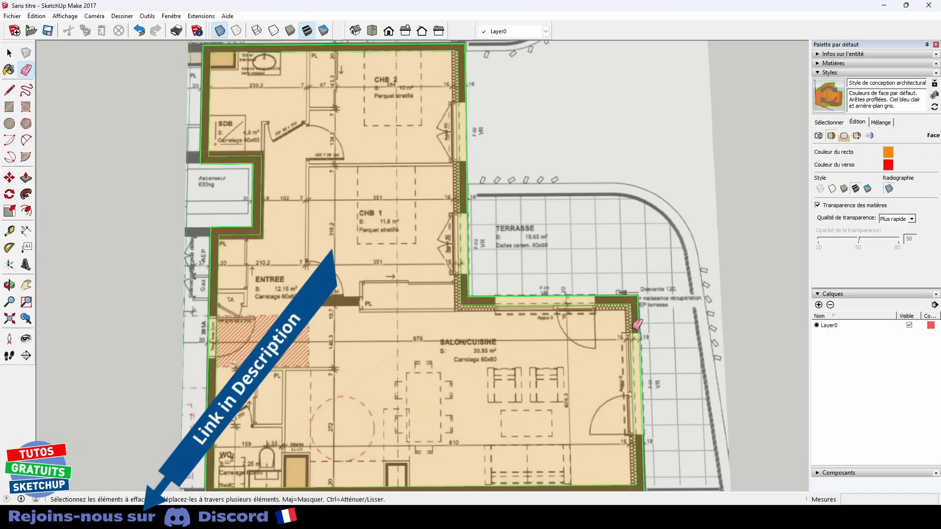
{"action": "left_click_drag", "start_coordinate": [634, 327], "coordinate": [461, 299]}
{"action": "key", "text": "space"}
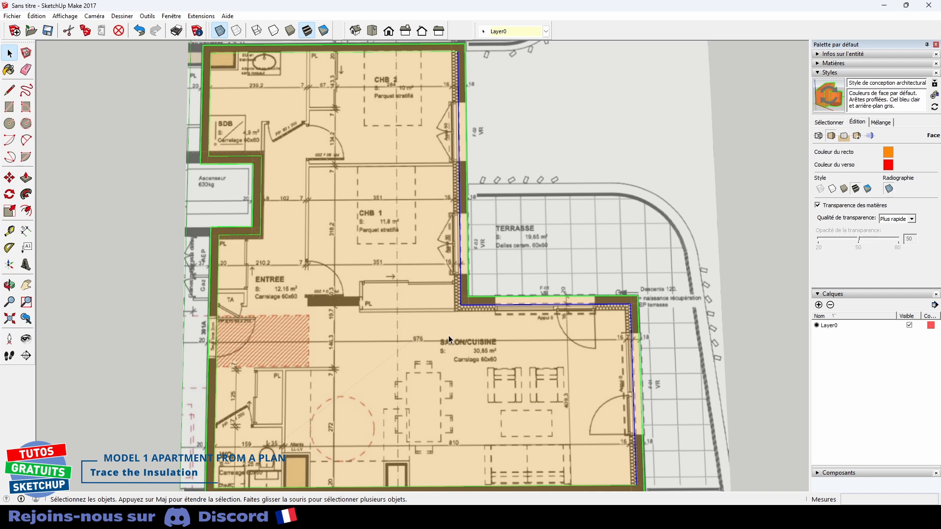
{"action": "key", "text": "f"}
{"action": "left_click", "coordinate": [494, 335]}
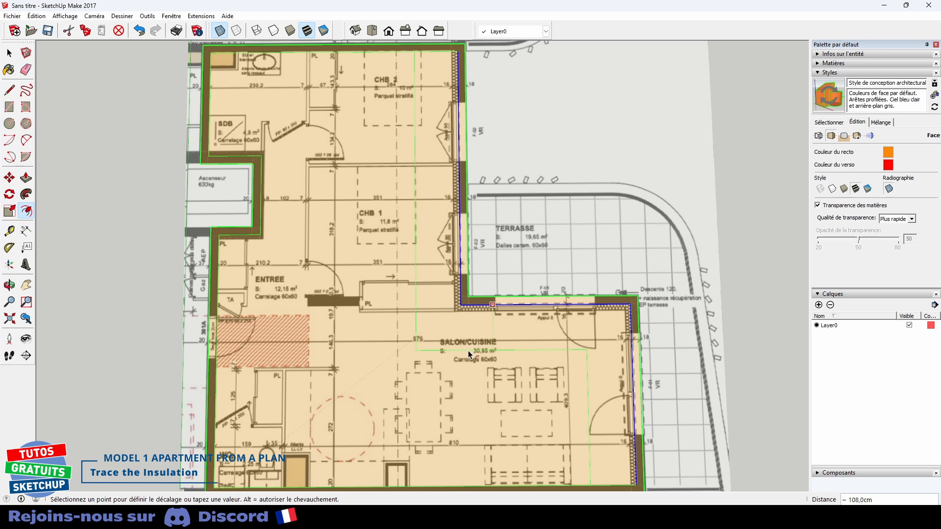
{"action": "left_click", "coordinate": [493, 335]}
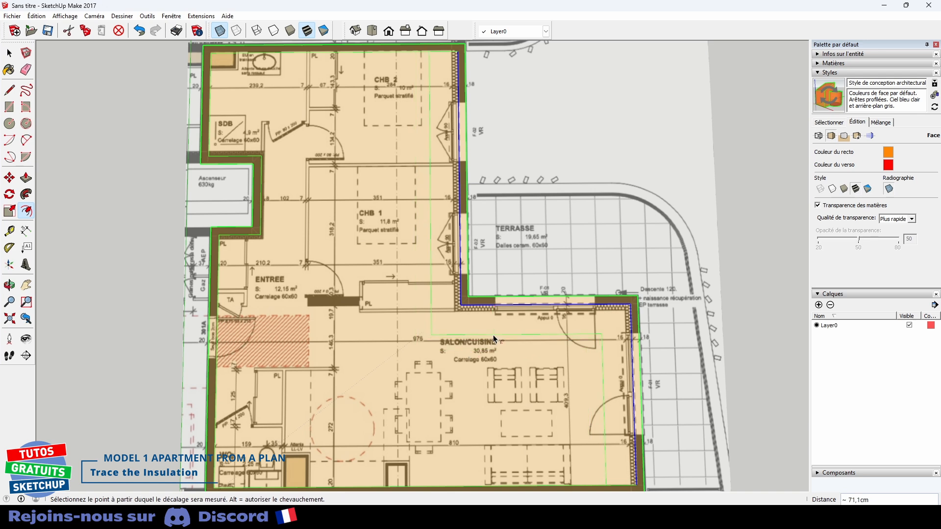
{"action": "type", "text": "16"}
{"action": "key", "text": "Return"}
{"action": "key", "text": "space"}
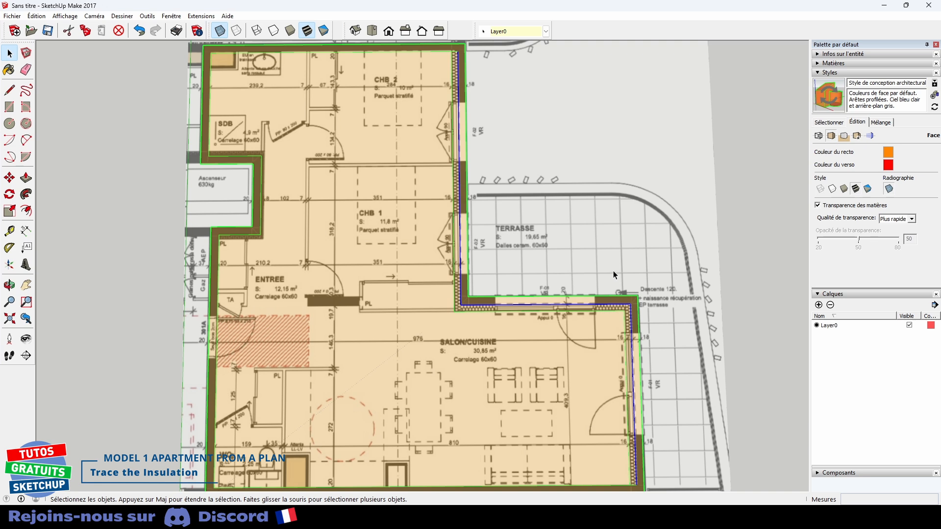
{"action": "left_click", "coordinate": [732, 237]}
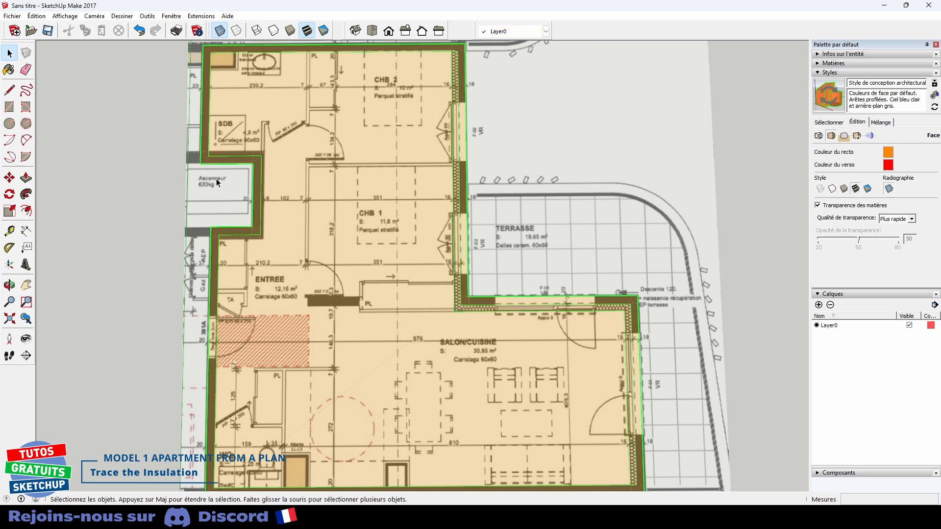
Offset the three inner wall edges around the elevator shaft 8 cm into the apartment to trace the insulation
{"action": "scroll", "coordinate": [215, 169], "scroll_direction": "up", "scroll_amount": 1}
{"action": "key", "text": "e"}
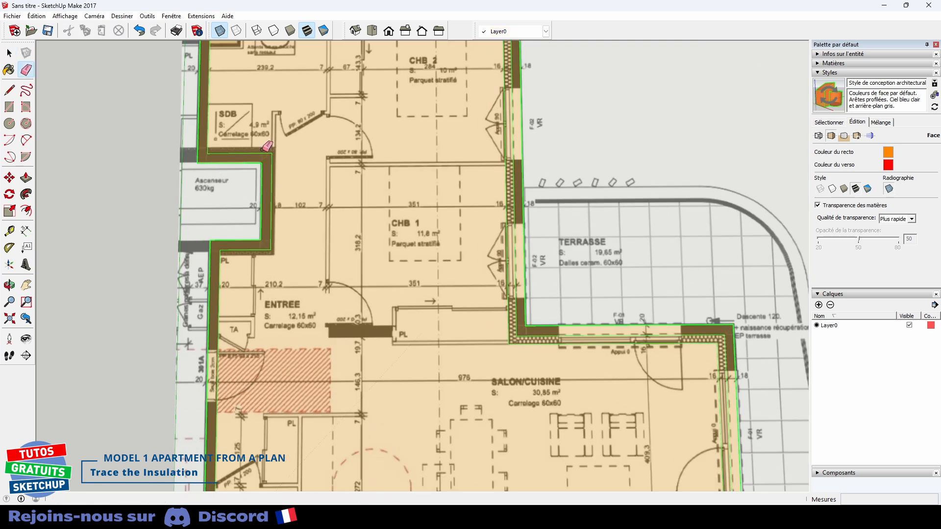
{"action": "mouse_move", "coordinate": [268, 147]}
{"action": "left_mouse_down"}
{"action": "mouse_move", "coordinate": [278, 188]}
{"action": "mouse_move", "coordinate": [264, 255]}
{"action": "left_mouse_up"}
{"action": "key", "text": "space"}
{"action": "key", "text": "f"}
{"action": "left_click", "coordinate": [270, 235]}
{"action": "type", "text": "8"}
{"action": "key", "text": "Return"}
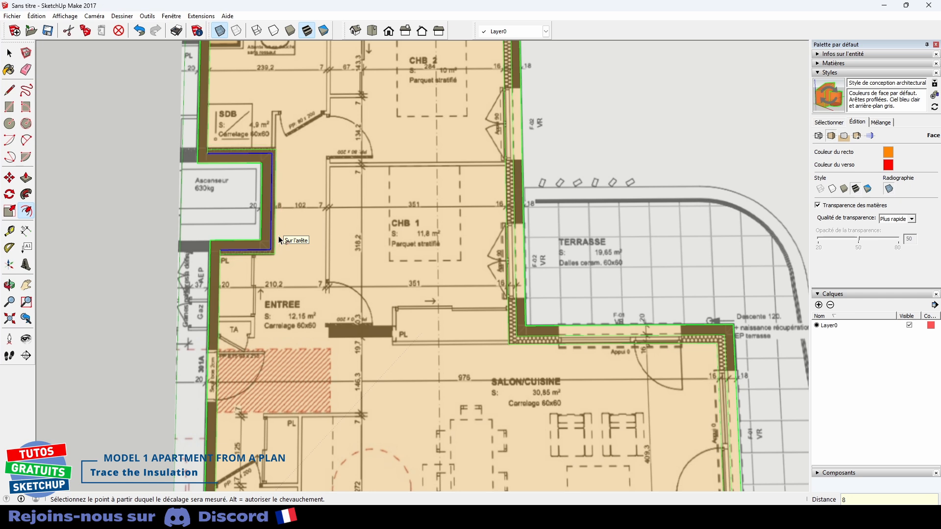
{"action": "key", "text": "space"}
{"action": "key", "text": "ctrl+t"}
Move the two insulation edges between the bathroom and the elevator shaft 6 cm towards the bathroom
{"action": "middle_click_drag", "start_coordinate": [296, 119], "coordinate": [377, 152], "text": "shift"}
{"action": "scroll", "coordinate": [307, 187], "scroll_direction": "up", "scroll_amount": 5}
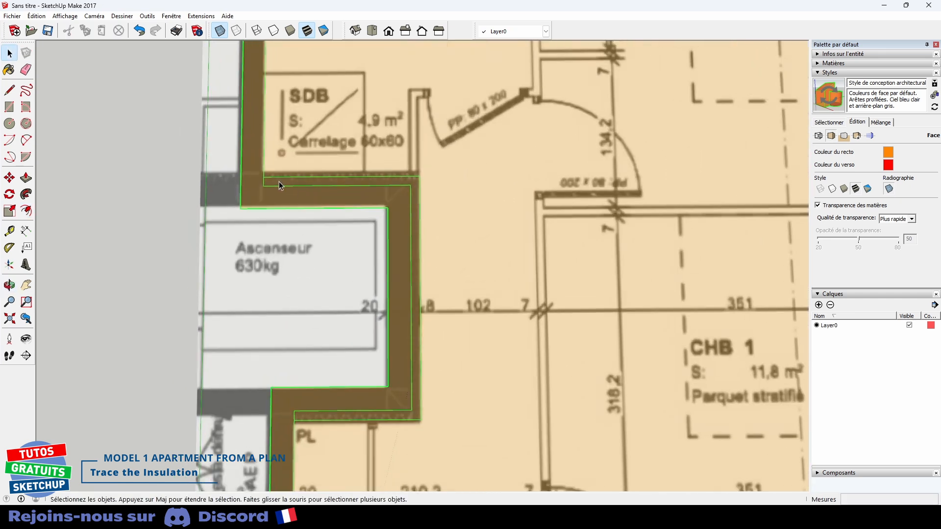
{"action": "left_click", "coordinate": [287, 176]}
{"action": "left_click", "coordinate": [289, 187], "text": "shift"}
{"action": "key", "text": "m"}
{"action": "left_click", "coordinate": [300, 183]}
{"action": "left_click", "coordinate": [301, 171]}
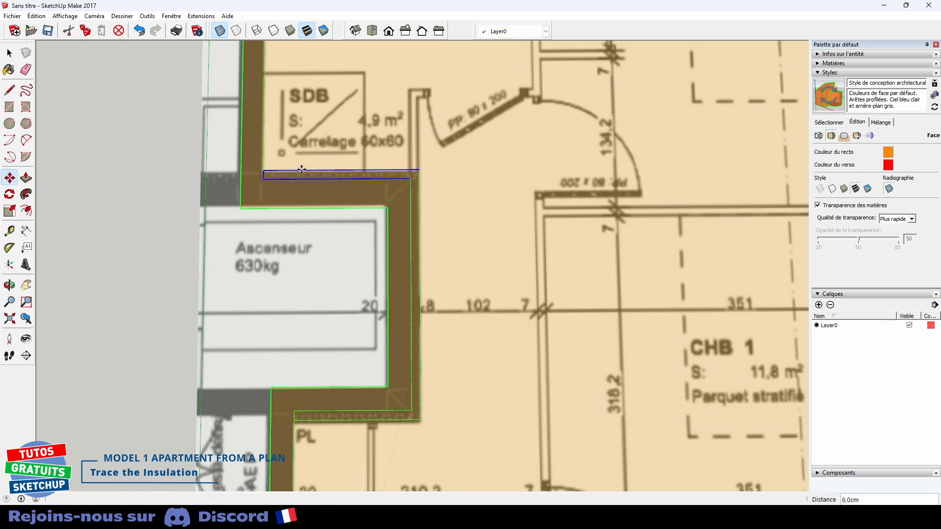
{"action": "key", "text": "space"}
{"action": "scroll", "coordinate": [327, 338], "scroll_direction": "down", "scroll_amount": 1}
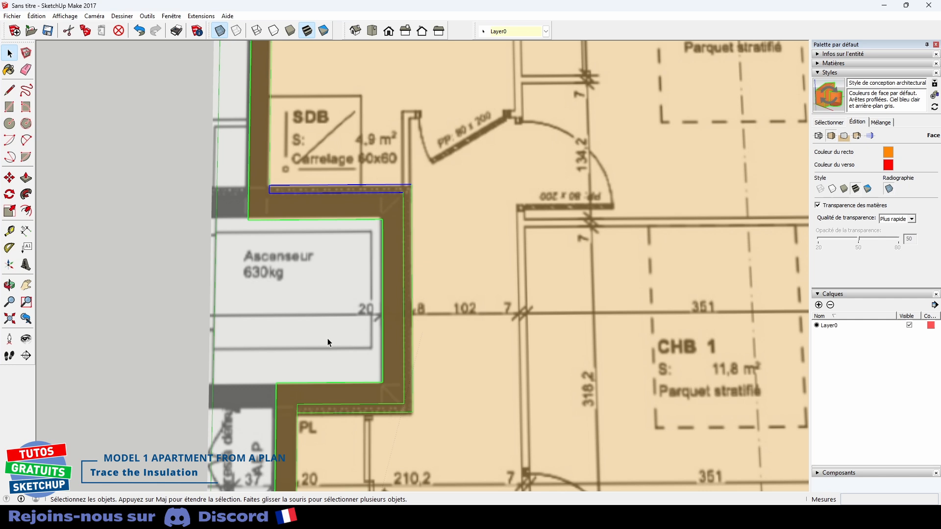
{"action": "middle_click_drag", "start_coordinate": [317, 387], "coordinate": [308, 312], "text": "shift"}
{"action": "left_click", "coordinate": [182, 319]}
{"action": "scroll", "coordinate": [146, 225], "scroll_direction": "down", "scroll_amount": 5}
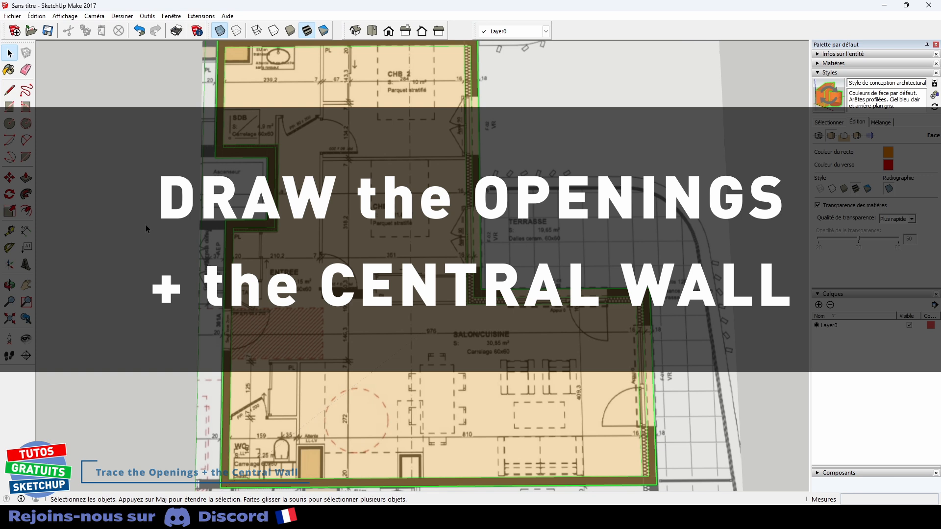
Draw a 117 cm line along the living room's end-wall insulation, from the inner corner to the edge of the window opening
{"action": "middle_click_drag", "start_coordinate": [628, 363], "coordinate": [507, 317], "text": "shift"}
{"action": "scroll", "coordinate": [515, 326], "scroll_direction": "up", "scroll_amount": 5}
{"action": "middle_click_drag", "start_coordinate": [524, 350], "coordinate": [517, 249], "text": "shift"}
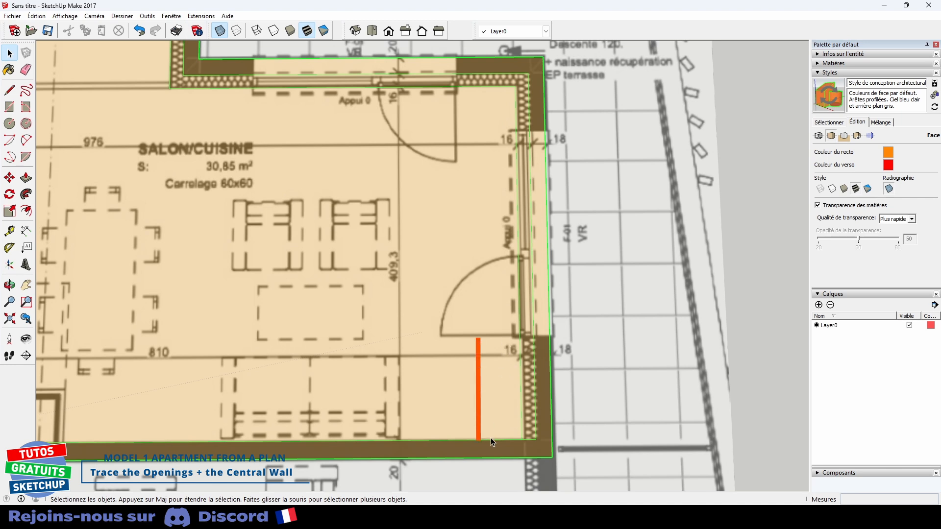
{"action": "key", "text": "l"}
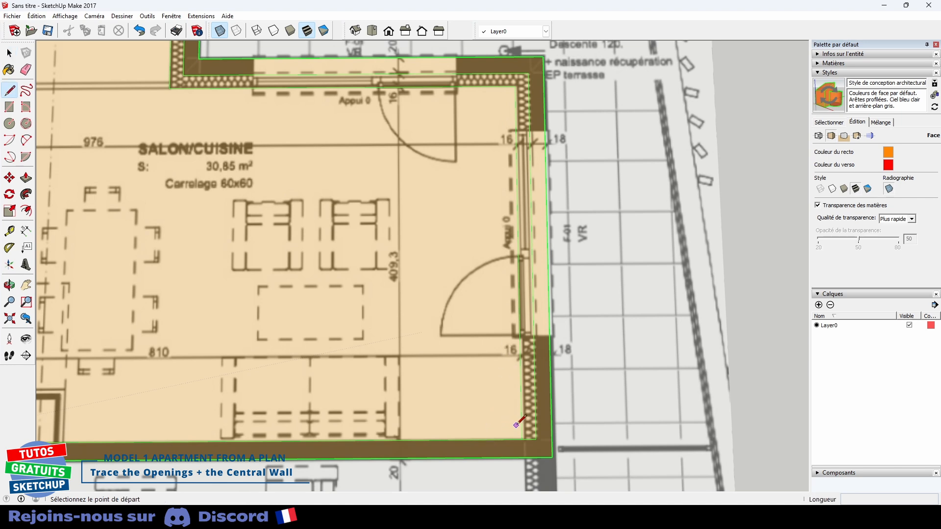
{"action": "left_click", "coordinate": [534, 441]}
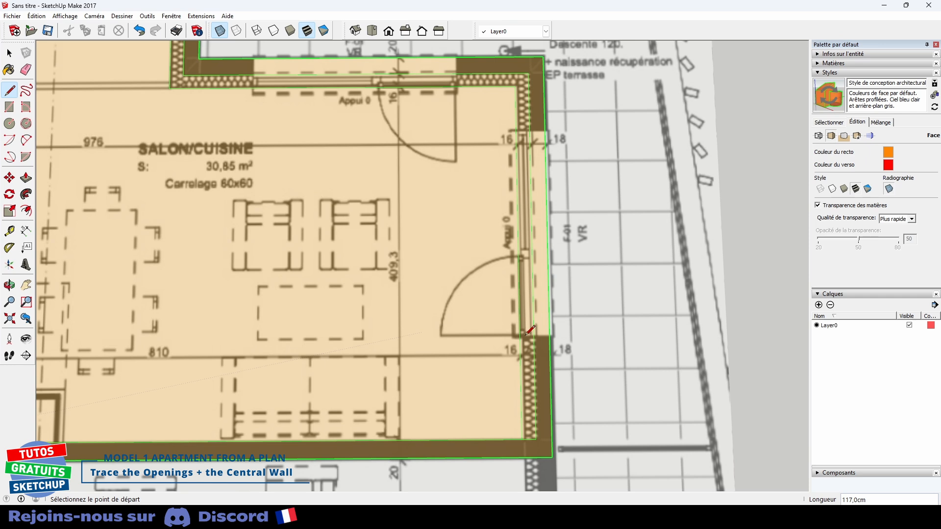
{"action": "type", "text": "150"}
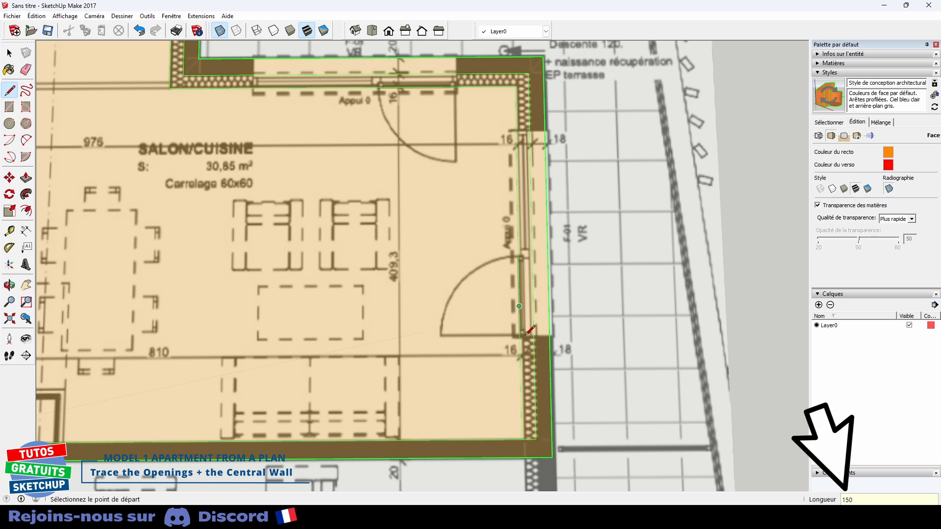
{"action": "type", "text": "117"}
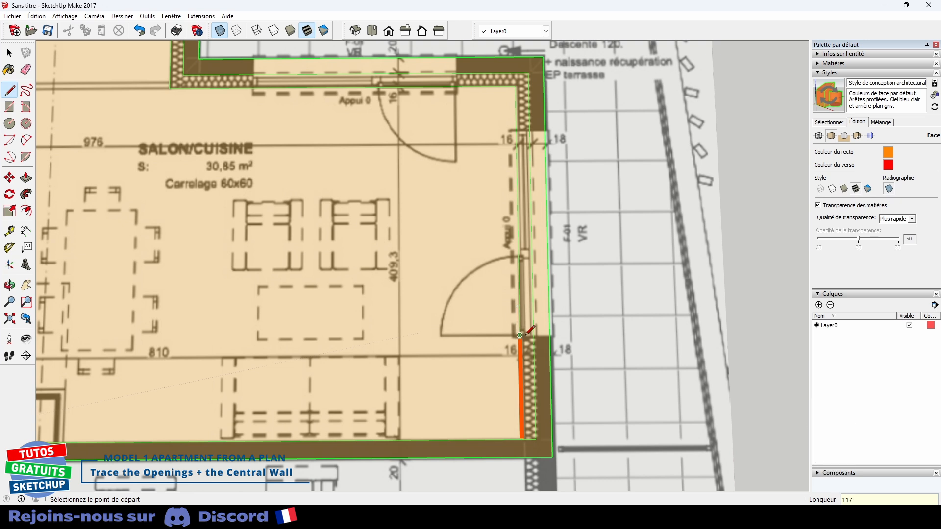
{"action": "key", "text": "space"}
Cut the window opening in the living room's end wall with a rectangle about 238,7 by 34 cm, erasing the edges across it
{"action": "key", "text": "r"}
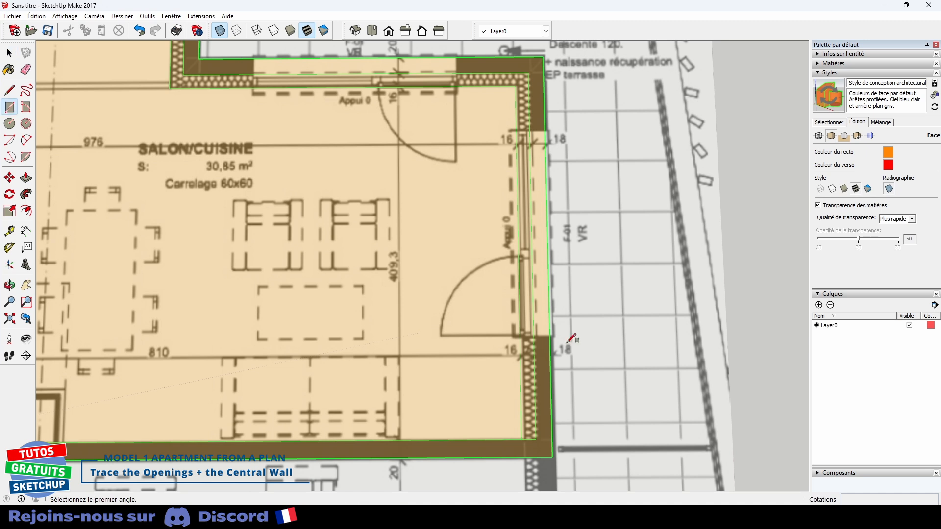
{"action": "left_click", "coordinate": [520, 336]}
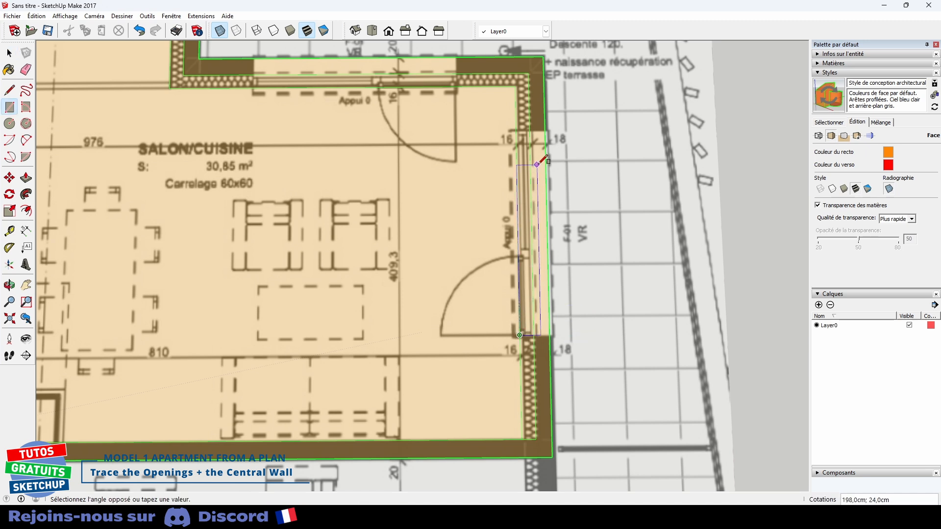
{"action": "left_click", "coordinate": [545, 130]}
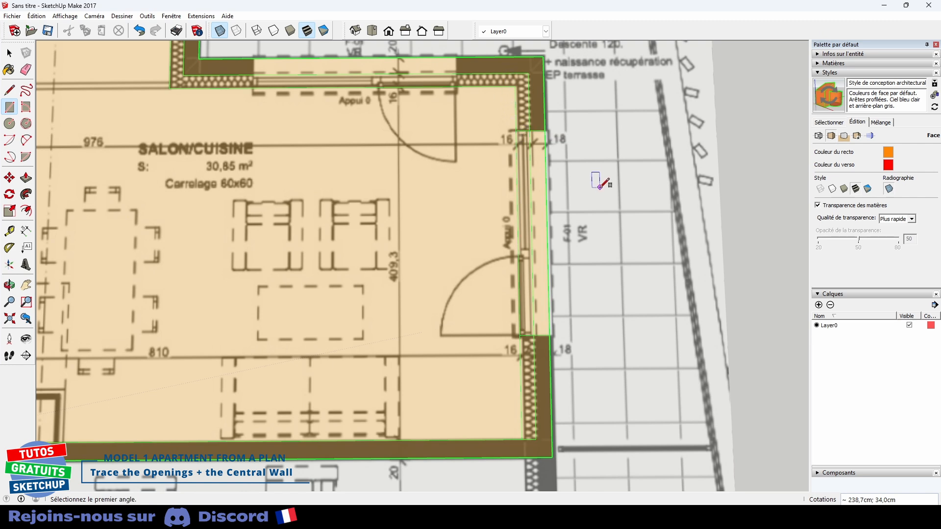
{"action": "key", "text": "e"}
{"action": "left_click_drag", "start_coordinate": [509, 237], "coordinate": [562, 230]}
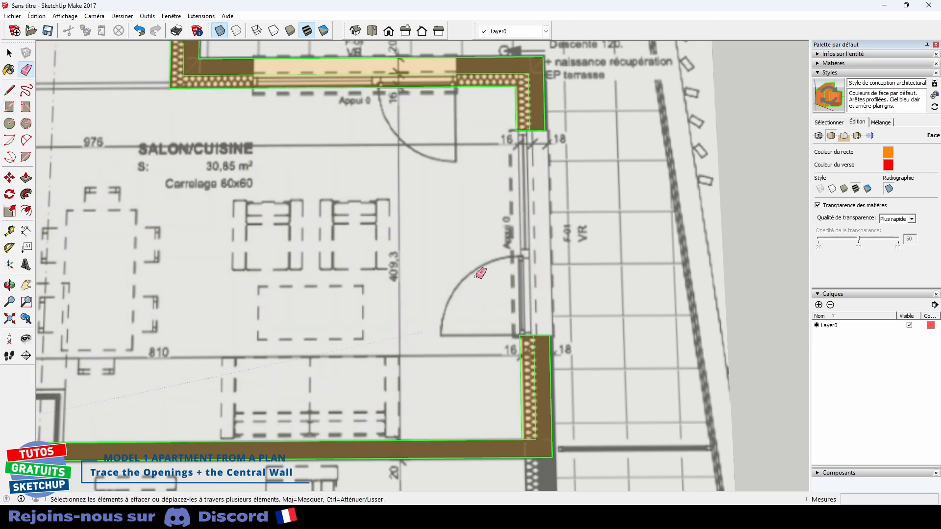
Cut the opening in the living room wall facing the terrace with a rectangle about 238,2 by 36 cm, erasing the edges across it
{"action": "middle_click_drag", "start_coordinate": [458, 248], "coordinate": [560, 338], "text": "shift"}
{"action": "middle_click_drag", "start_coordinate": [515, 225], "coordinate": [538, 326], "text": "shift"}
{"action": "key", "text": "r"}
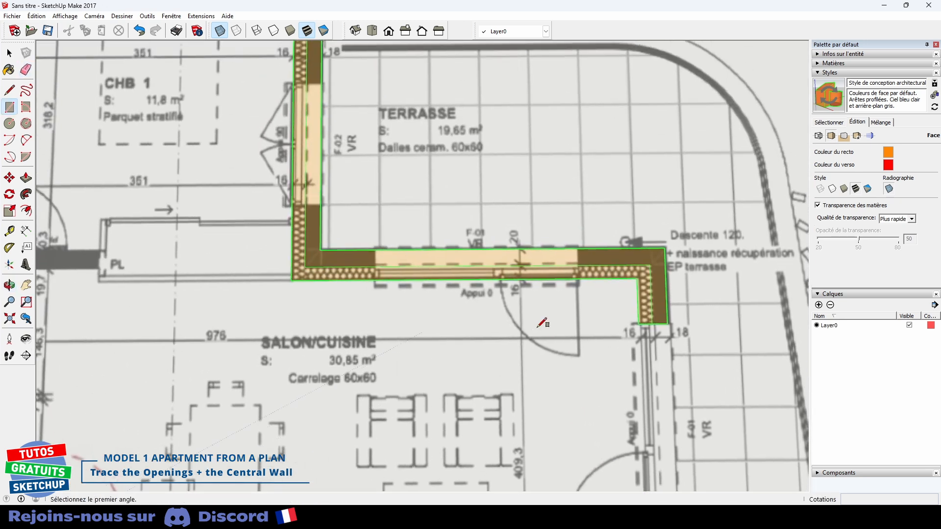
{"action": "left_click", "coordinate": [375, 250]}
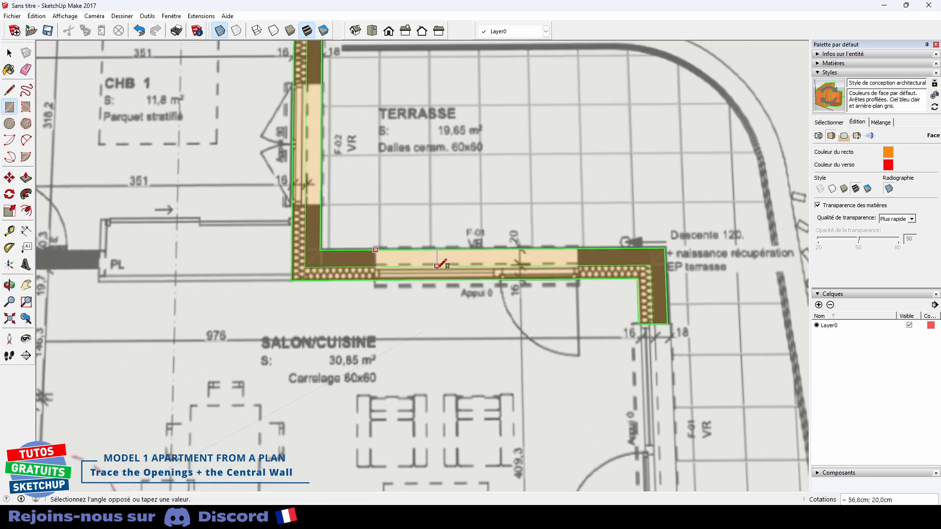
{"action": "left_click", "coordinate": [579, 276]}
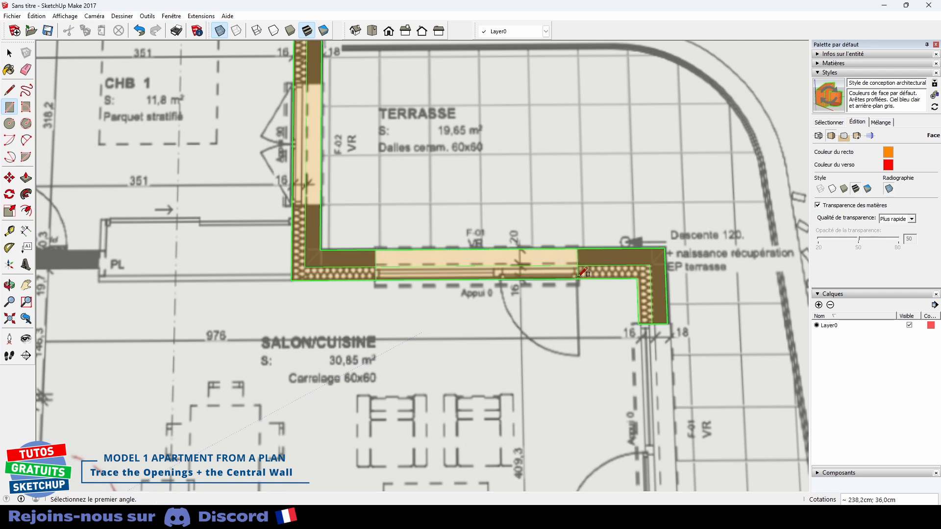
{"action": "key", "text": "e"}
{"action": "left_click_drag", "start_coordinate": [492, 289], "coordinate": [492, 242]}
Cut the window opening of bedroom CHB 1 with a rectangle across the wall and insulation, erasing the edges across it
{"action": "middle_click_drag", "start_coordinate": [395, 342], "coordinate": [472, 419], "text": "shift"}
{"action": "key", "text": "r"}
{"action": "left_click", "coordinate": [368, 283]}
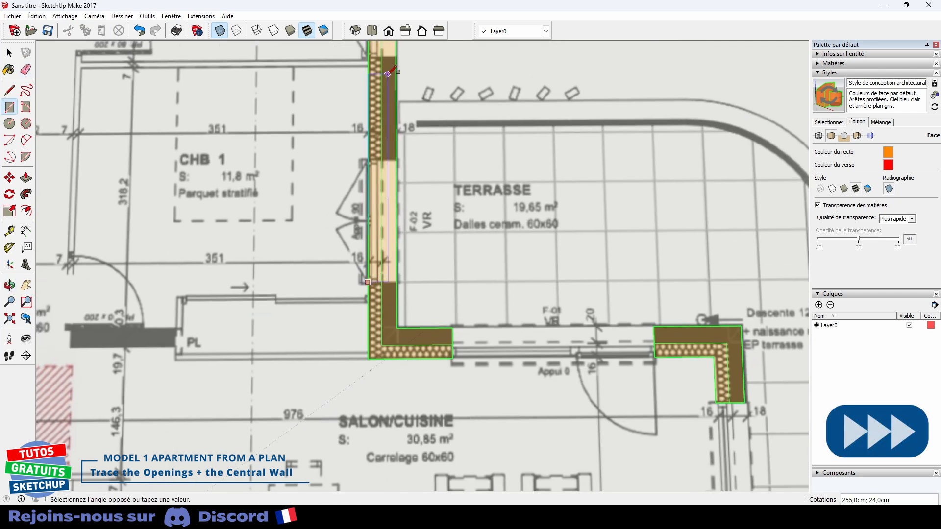
{"action": "middle_click_drag", "start_coordinate": [402, 98], "coordinate": [457, 208], "text": "shift"}
{"action": "left_click", "coordinate": [453, 271]}
{"action": "key", "text": "e"}
{"action": "left_click_drag", "start_coordinate": [460, 303], "coordinate": [418, 304]}
Draw a rectangle over the window of bedroom CHB 2 and erase the wall and insulation edges across it
{"action": "middle_click_drag", "start_coordinate": [452, 193], "coordinate": [469, 358], "text": "shift"}
{"action": "key", "text": "r"}
{"action": "left_click", "coordinate": [468, 327]}
{"action": "left_click", "coordinate": [453, 208]}
{"action": "key", "text": "e"}
{"action": "scroll", "coordinate": [432, 218], "scroll_direction": "down", "scroll_amount": 3}
Cut the entrance door opening in the outer wall beside the hatched area with a rectangle across the wall thickness
{"action": "middle_click_drag", "start_coordinate": [366, 325], "coordinate": [510, 133], "text": "shift"}
{"action": "scroll", "coordinate": [289, 304], "scroll_direction": "up", "scroll_amount": 3}
{"action": "key", "text": "r"}
{"action": "left_click", "coordinate": [292, 286]}
{"action": "left_click", "coordinate": [273, 386]}
{"action": "key", "text": "space"}
{"action": "scroll", "coordinate": [308, 330], "scroll_direction": "down", "scroll_amount": 4}
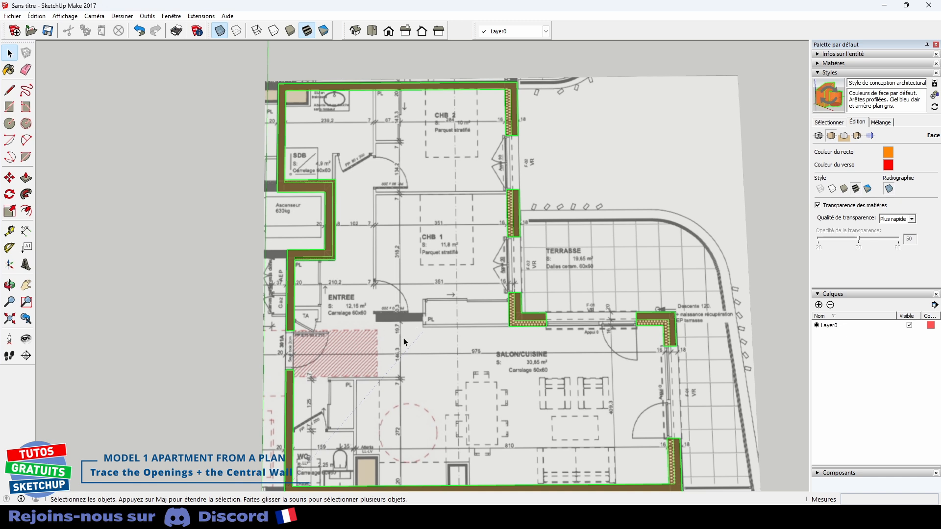
Trace the central wall between the entrance and the closet with a rectangle about 132 by 24 cm
{"action": "scroll", "coordinate": [405, 342], "scroll_direction": "up", "scroll_amount": 4}
{"action": "key", "text": "r"}
{"action": "scroll", "coordinate": [422, 348], "scroll_direction": "up", "scroll_amount": 2}
{"action": "middle_click_drag", "start_coordinate": [469, 351], "coordinate": [353, 344], "text": "shift"}
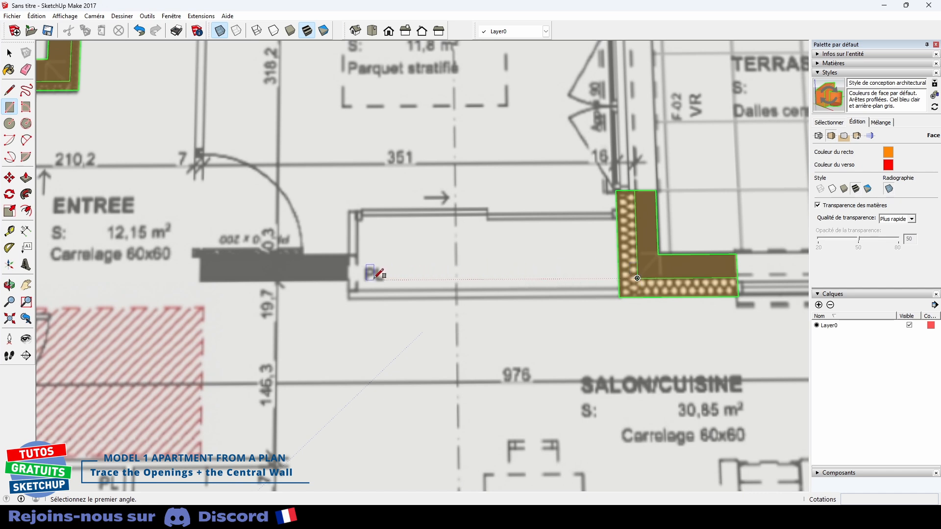
{"action": "left_click", "coordinate": [347, 281]}
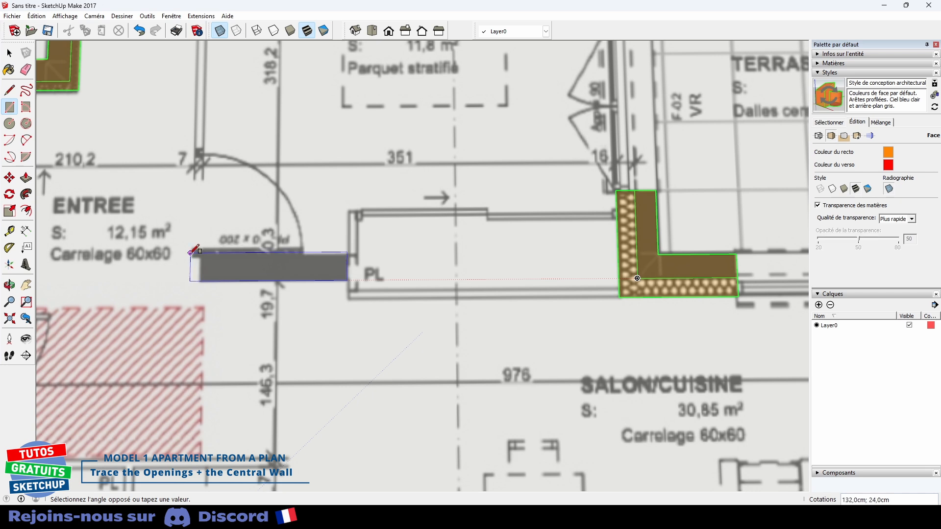
{"action": "left_click", "coordinate": [191, 253]}
{"action": "key", "text": "space"}
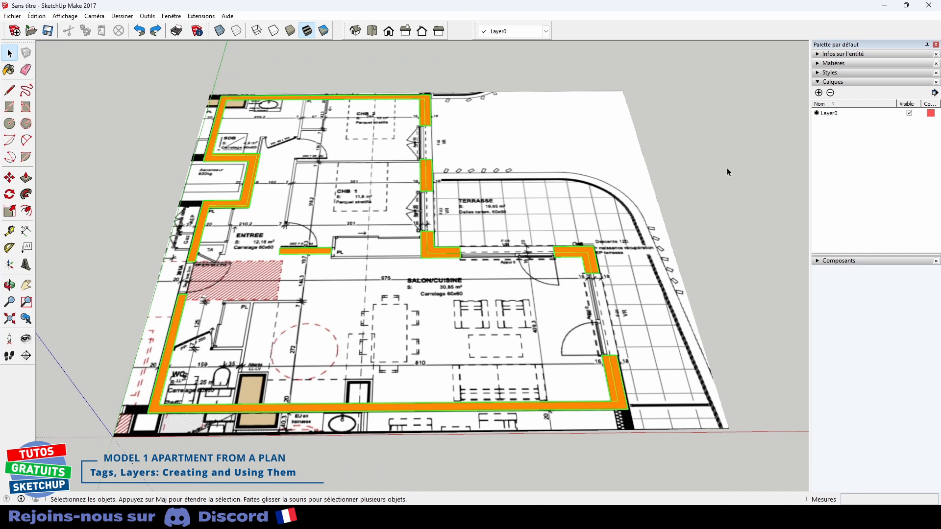
Create the layers Plan, Murs + Isolation, Cloisons + Gaines T., Menuiseries, Mobilier and Sanitaires
{"action": "left_click", "coordinate": [819, 93]}
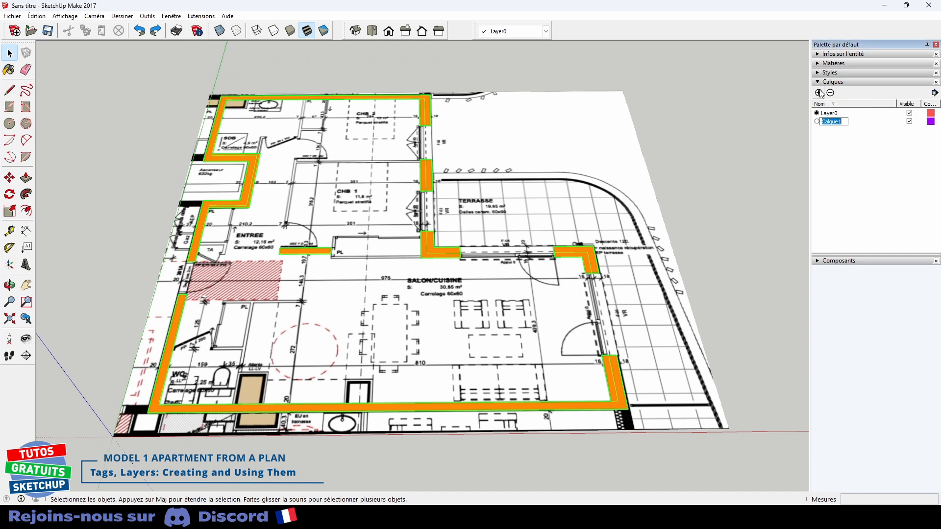
{"action": "type", "text": "Plan"}
{"action": "left_click", "coordinate": [819, 93]}
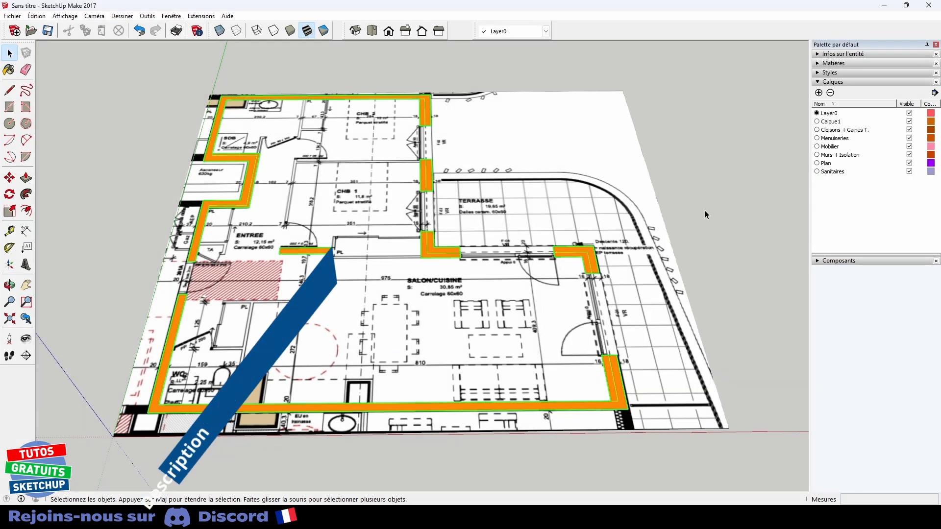
Assign the floor plan image to the Plan layer and hide that layer
{"action": "left_click", "coordinate": [910, 163]}
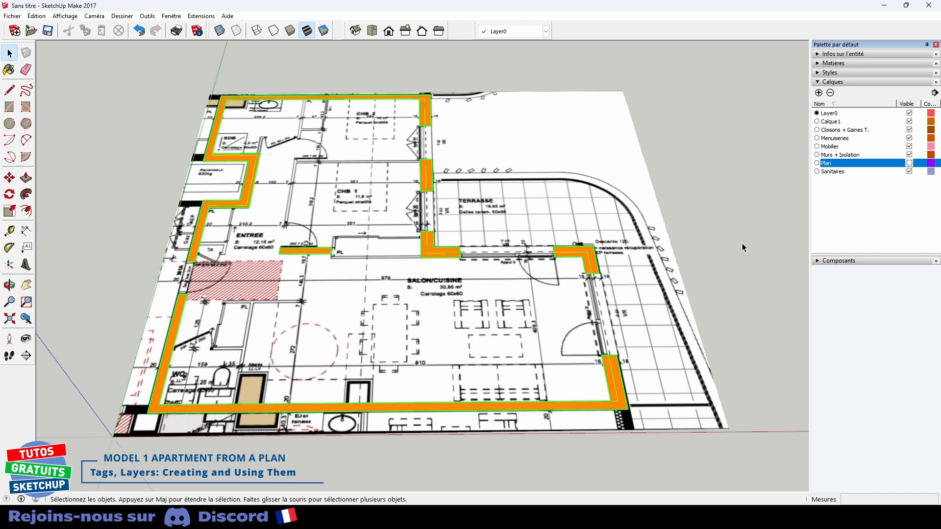
{"action": "left_click", "coordinate": [566, 181]}
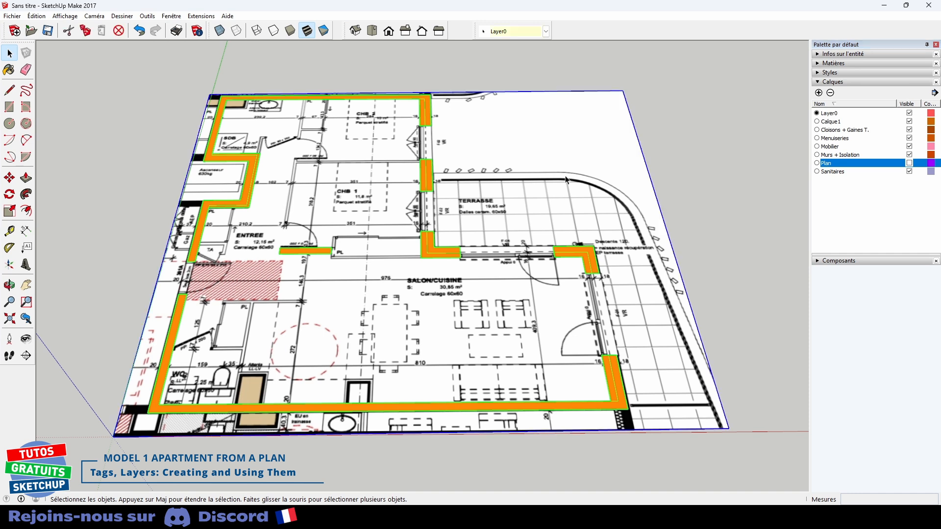
{"action": "left_click", "coordinate": [546, 31]}
{"action": "left_click", "coordinate": [513, 104]}
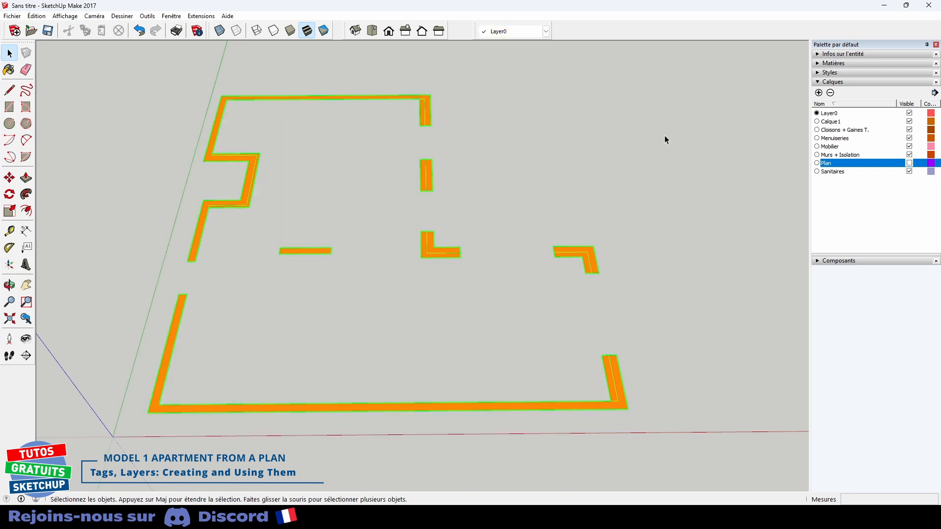
{"action": "left_click", "coordinate": [910, 164]}
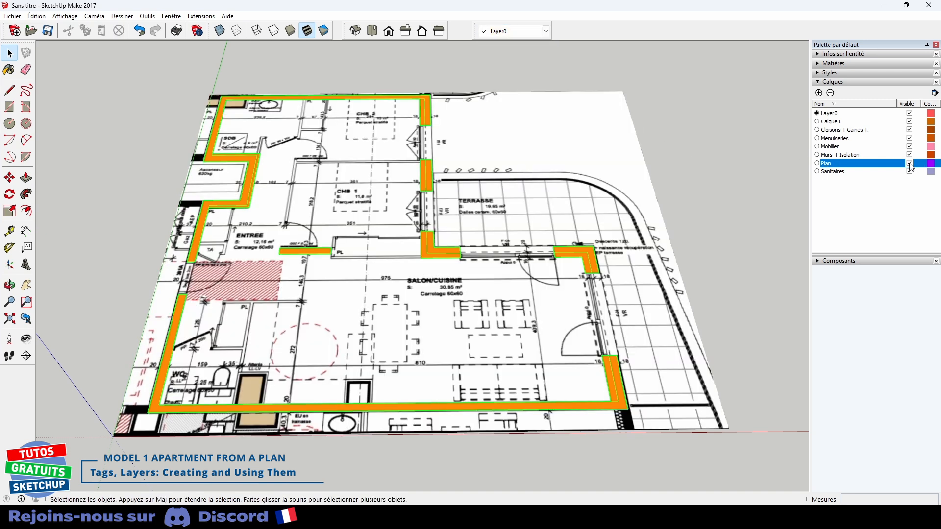
{"action": "left_click", "coordinate": [910, 163]}
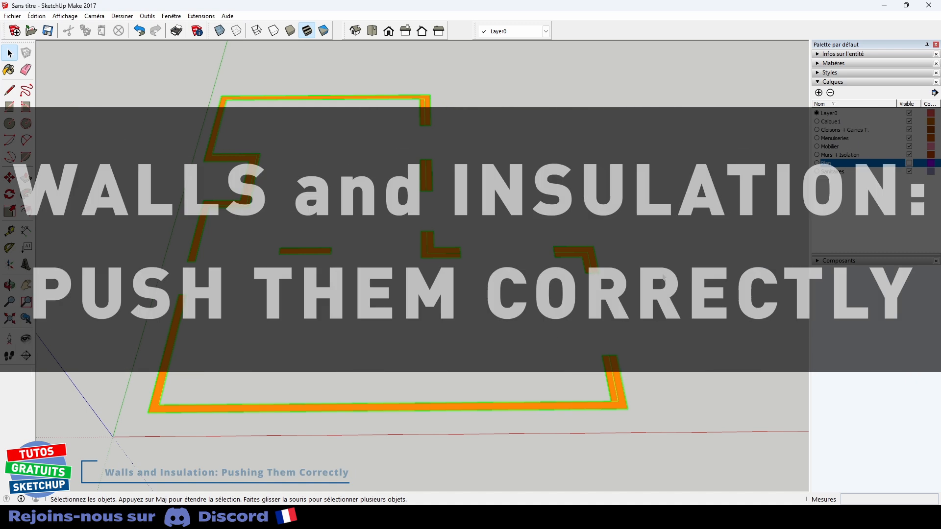
Try to raise the wall corner beside the terrace with Push/Pull, inspect it from below, and undo the extrusion
{"action": "middle_click_drag", "start_coordinate": [651, 333], "coordinate": [671, 293]}
{"action": "key", "text": "p"}
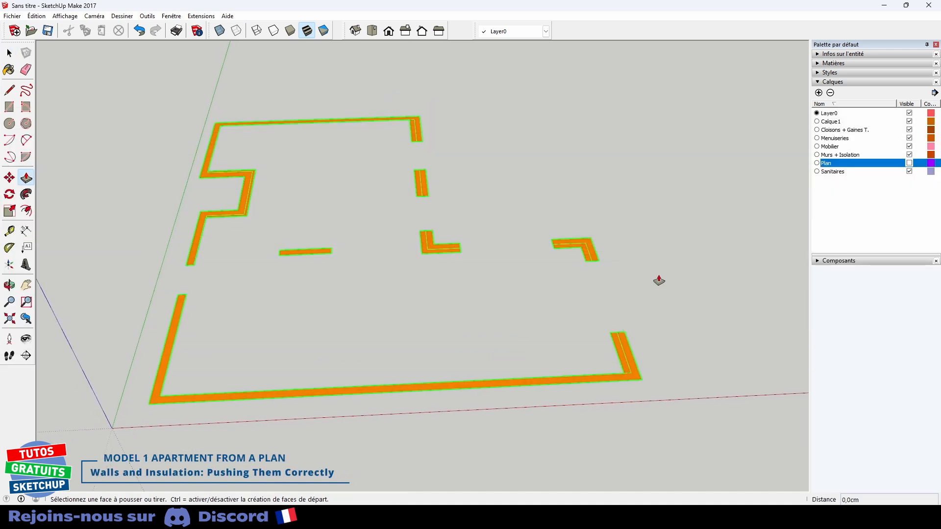
{"action": "double_click", "coordinate": [587, 254]}
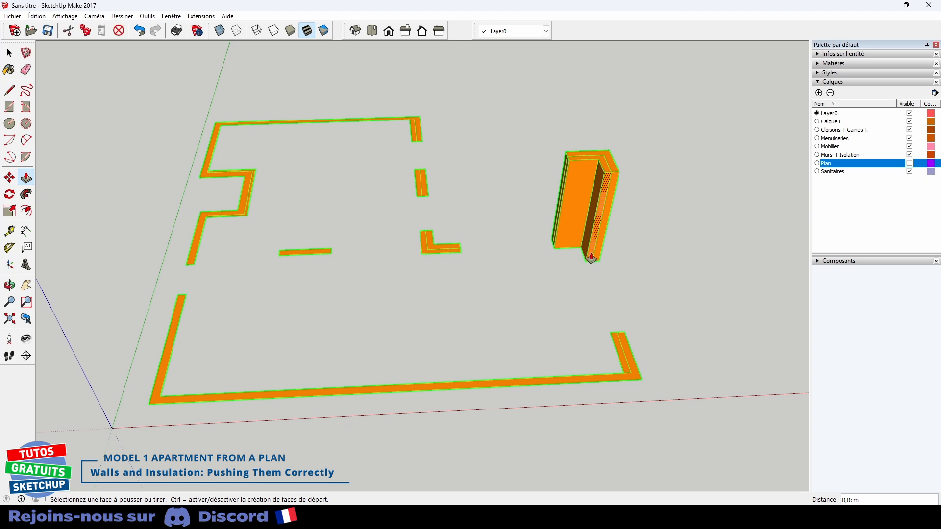
{"action": "middle_click_drag", "start_coordinate": [653, 413], "coordinate": [611, 117]}
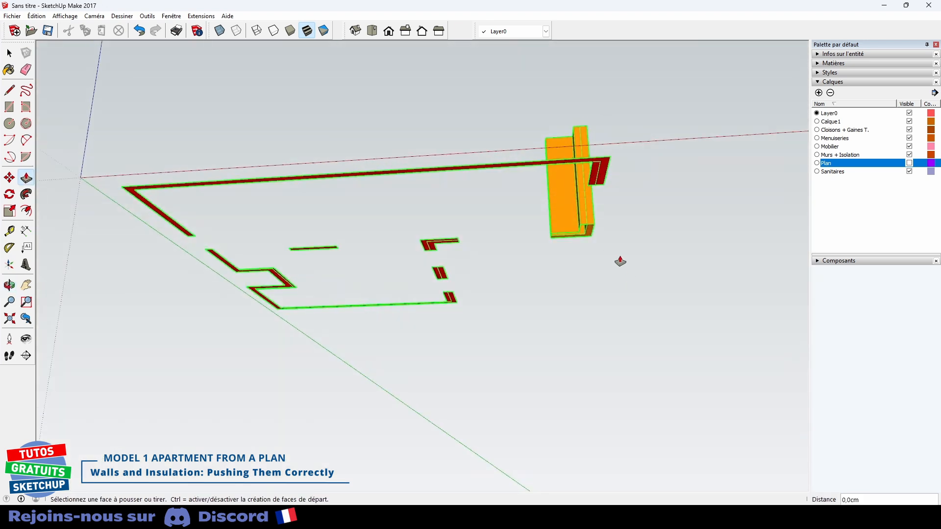
{"action": "middle_click_drag", "start_coordinate": [619, 260], "coordinate": [580, 162]}
{"action": "scroll", "coordinate": [577, 189], "scroll_direction": "up", "scroll_amount": 5}
{"action": "middle_click_drag", "start_coordinate": [575, 198], "coordinate": [553, 316]}
{"action": "key", "text": "ctrl+z"}
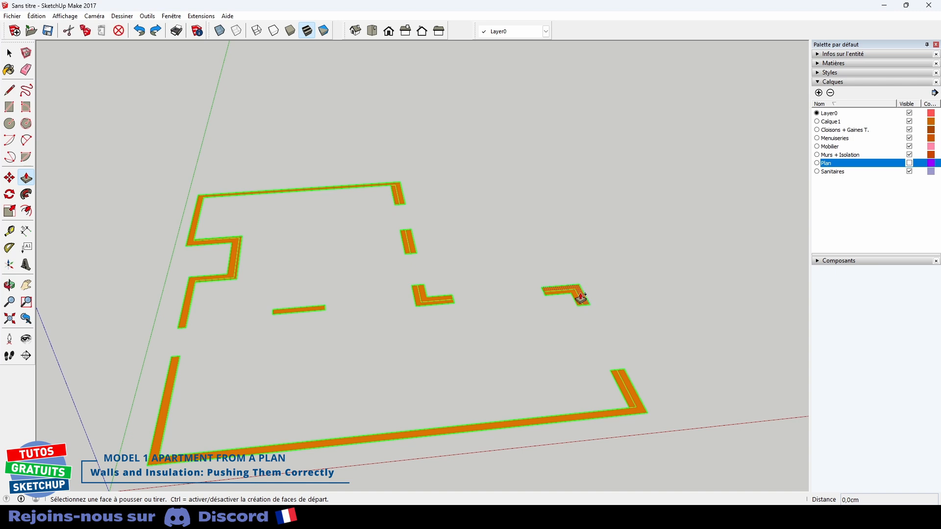
Extrude the wall and insulation faces of the living room corner beside the terrace upwards by 250 cm
{"action": "left_click_drag", "start_coordinate": [582, 298], "coordinate": [572, 187]}
{"action": "type", "text": "25"}
{"action": "key", "text": "Return"}
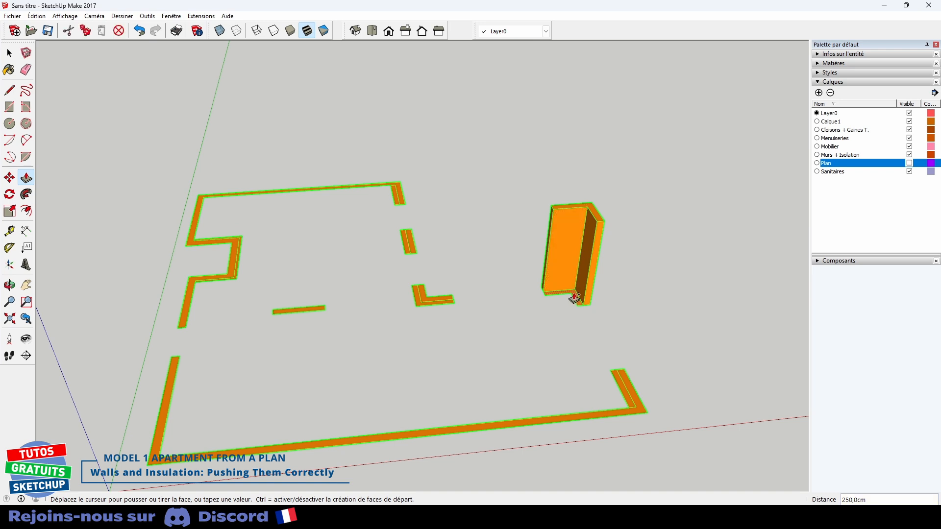
{"action": "left_click", "coordinate": [574, 298]}
Extrude all the remaining outer wall and insulation faces and the central wall to the same 250 cm height
{"action": "middle_click_drag", "start_coordinate": [655, 344], "coordinate": [472, 241]}
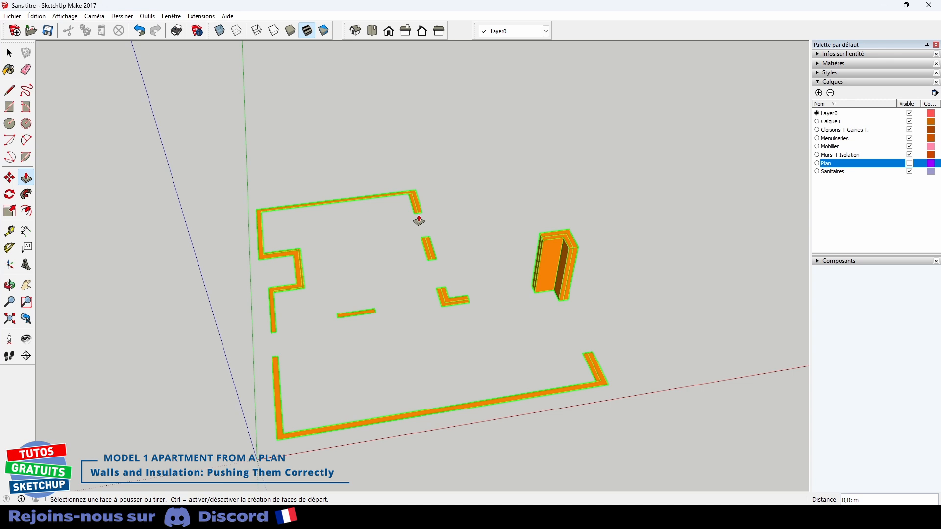
{"action": "left_click", "coordinate": [417, 211]}
{"action": "left_click", "coordinate": [416, 212]}
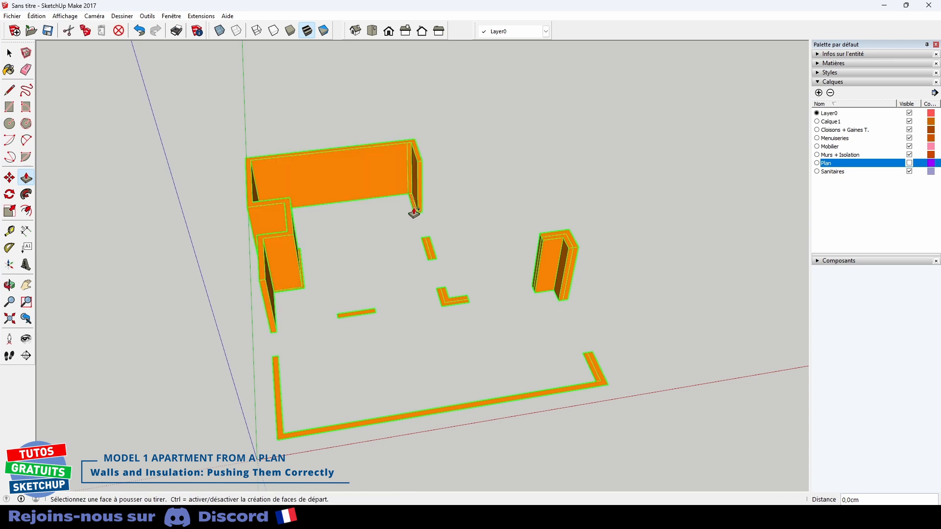
{"action": "double_click", "coordinate": [303, 282]}
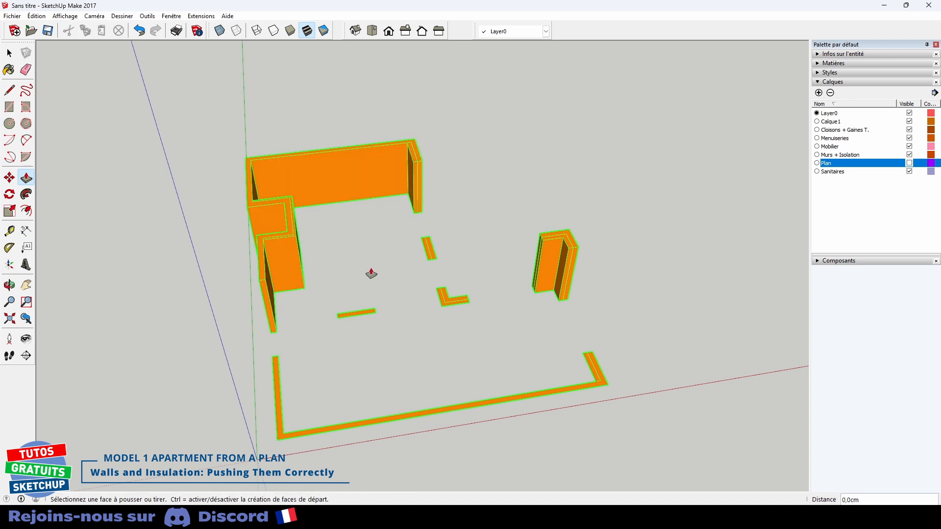
{"action": "double_click", "coordinate": [433, 254]}
{"action": "double_click", "coordinate": [428, 255]}
{"action": "double_click", "coordinate": [370, 311]}
{"action": "double_click", "coordinate": [449, 300]}
{"action": "double_click", "coordinate": [442, 304]}
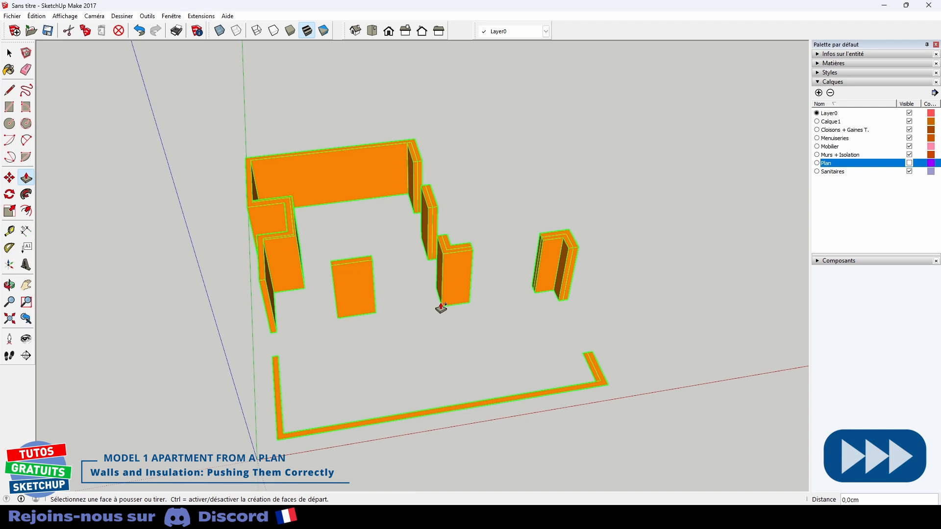
{"action": "double_click", "coordinate": [434, 410]}
Select all the bottom faces of the walls and insulation from below and reverse them
{"action": "middle_click_drag", "start_coordinate": [619, 199], "coordinate": [447, 259]}
{"action": "key", "text": "space"}
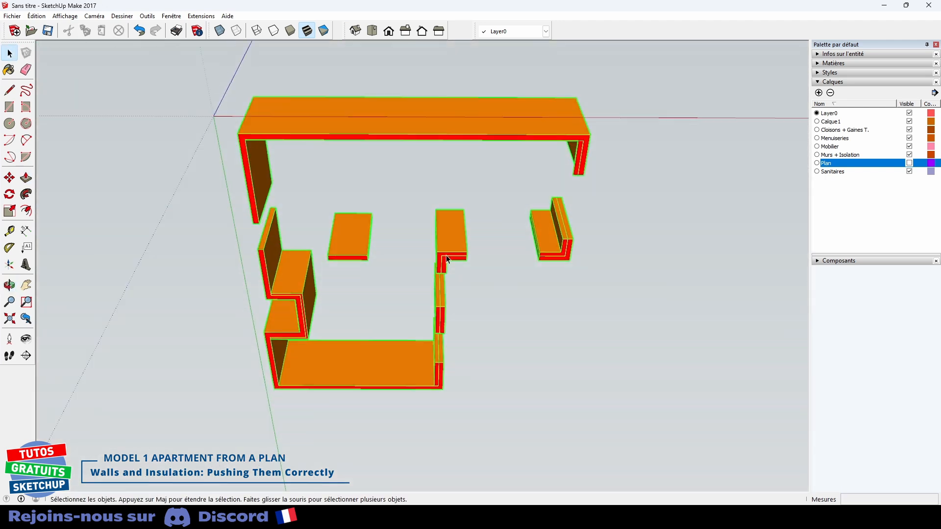
{"action": "middle_click_drag", "start_coordinate": [327, 254], "coordinate": [460, 426]}
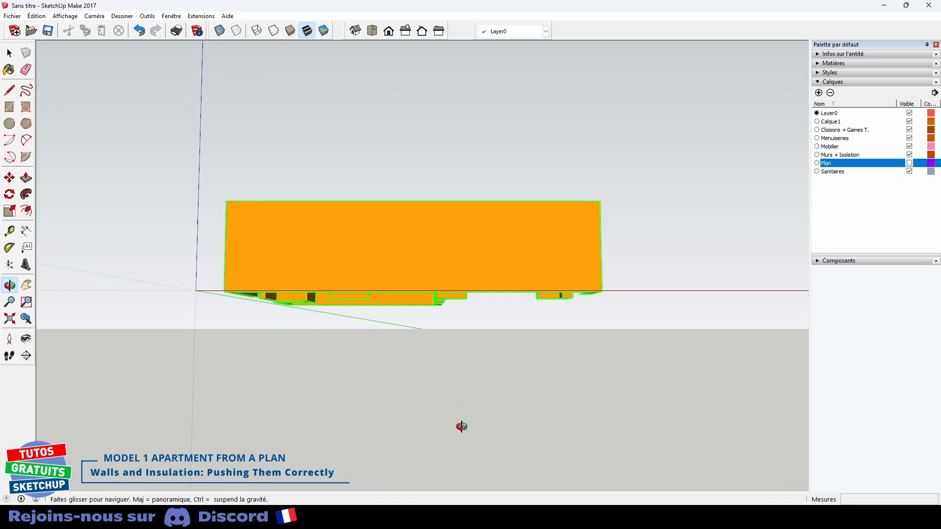
{"action": "left_click_drag", "start_coordinate": [194, 272], "coordinate": [608, 341]}
{"action": "middle_click_drag", "start_coordinate": [630, 344], "coordinate": [537, 269]}
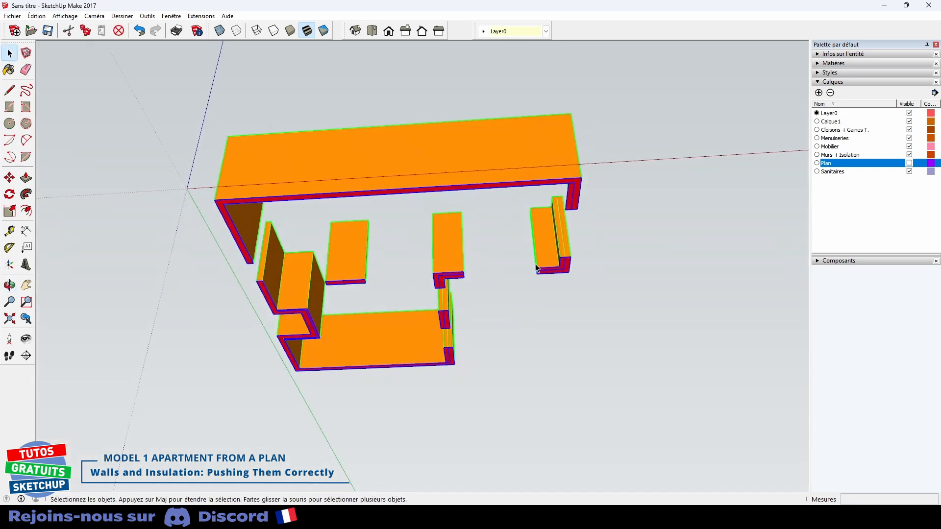
{"action": "right_click", "coordinate": [567, 272]}
{"action": "left_click", "coordinate": [608, 378]}
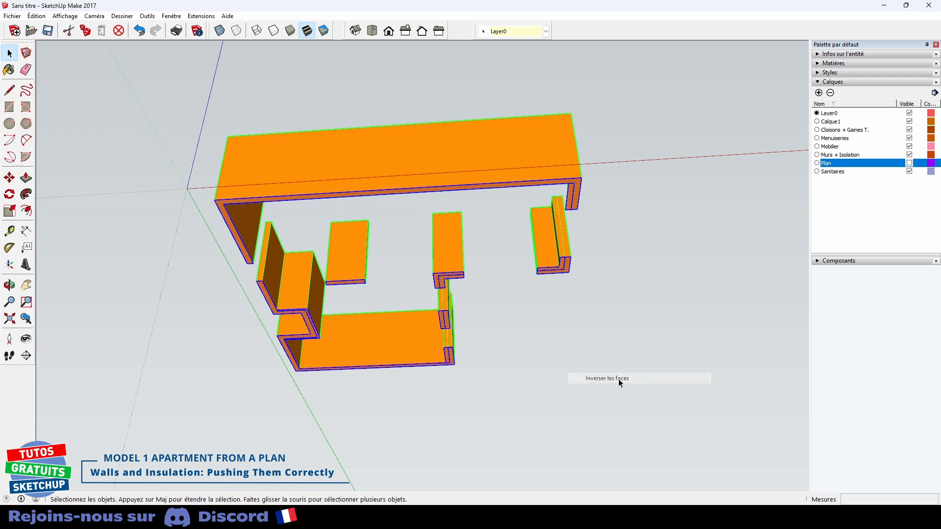
{"action": "middle_click_drag", "start_coordinate": [631, 277], "coordinate": [544, 190]}
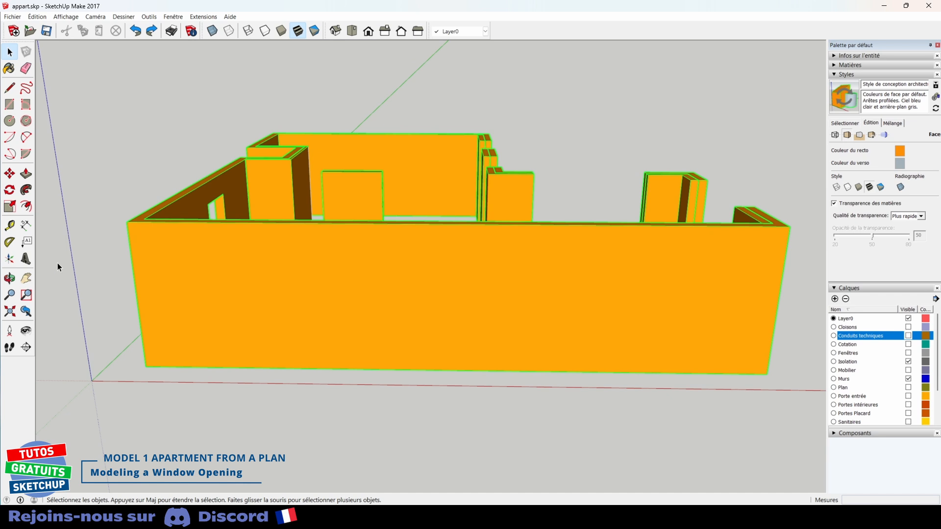
Place a horizontal guide on the outside of the long living room wall, 80 cm above its bottom edge
{"action": "key", "text": "t"}
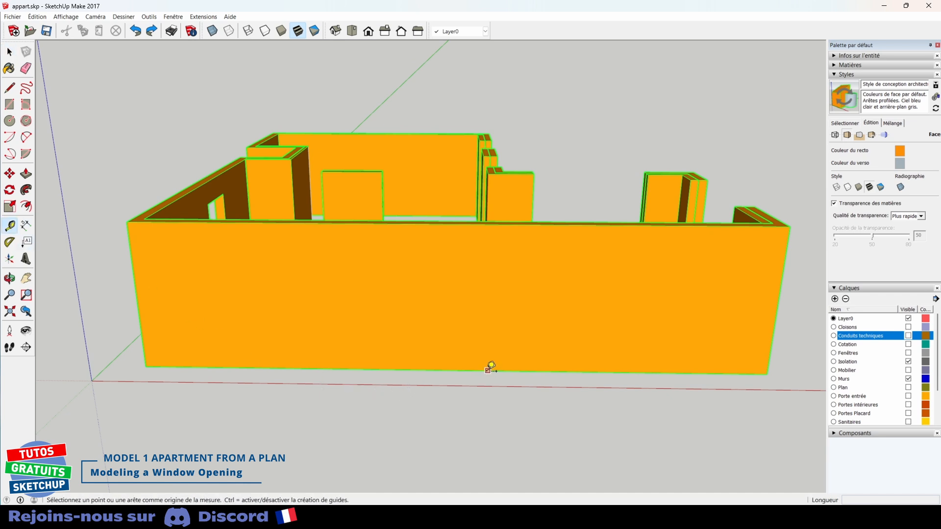
{"action": "left_click", "coordinate": [489, 370]}
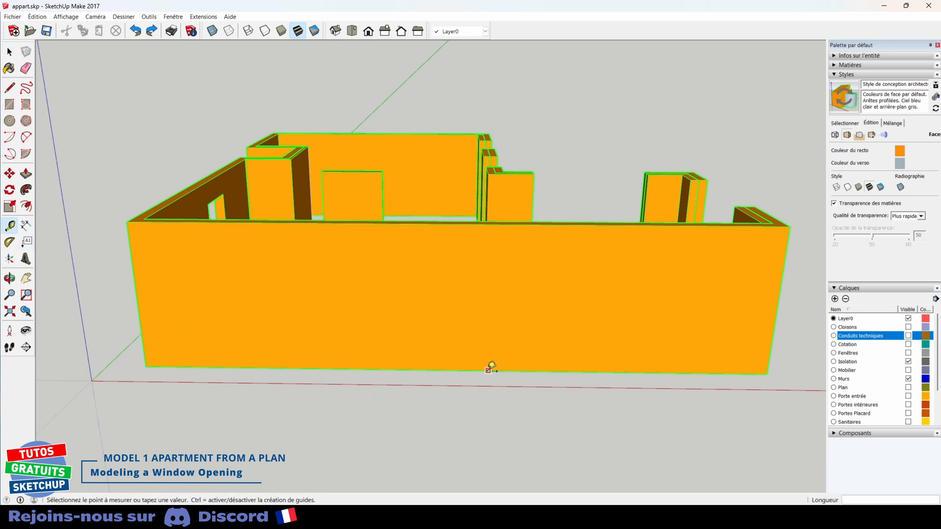
{"action": "left_click", "coordinate": [493, 337]}
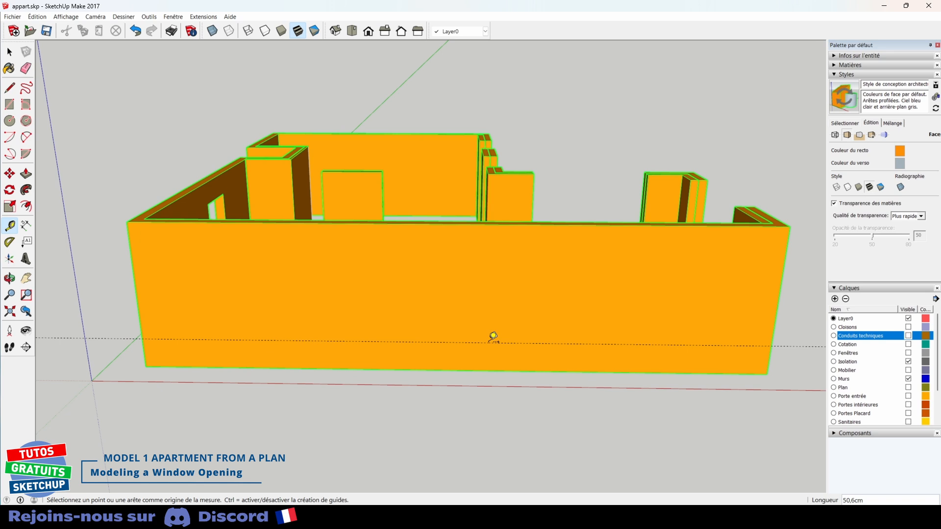
{"action": "type", "text": "80"}
{"action": "key", "text": "Return"}
Place a vertical guide on the long wall, 200 cm in from its end edge farthest from the origin
{"action": "left_click", "coordinate": [779, 289]}
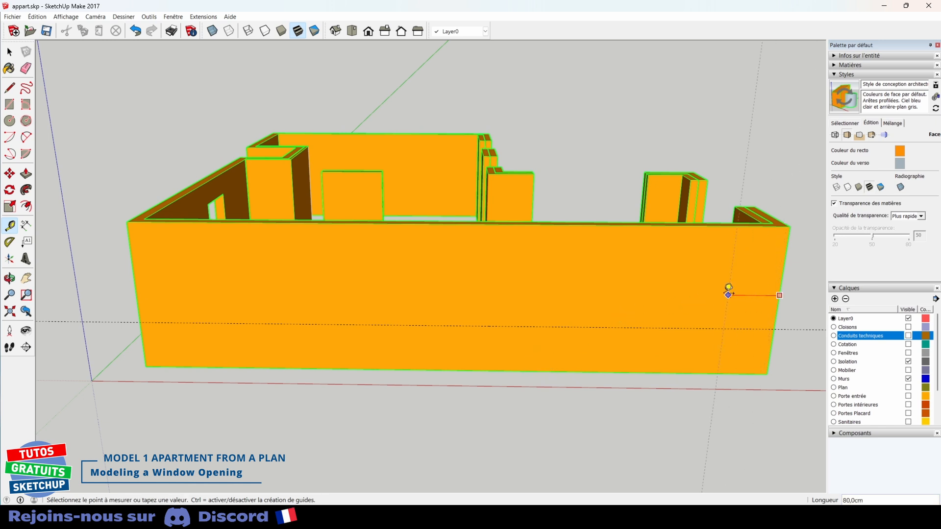
{"action": "left_click", "coordinate": [681, 286]}
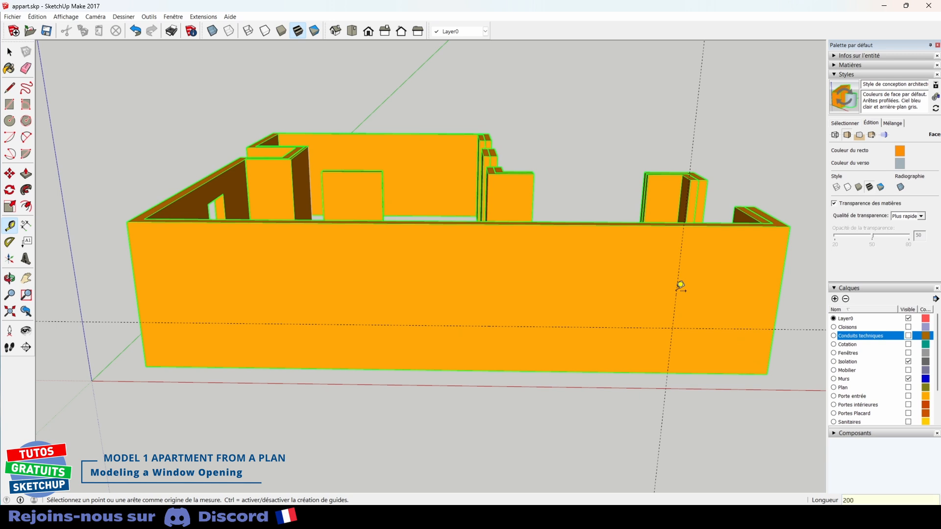
{"action": "key", "text": "r"}
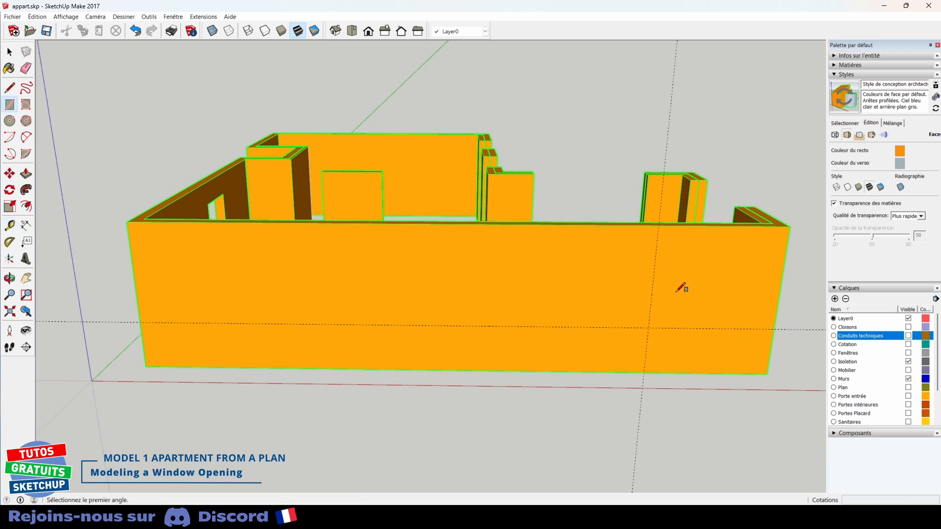
Draw the window rectangle on the long wall from the guides' intersection and push it 20 cm through the wall
{"action": "left_click", "coordinate": [649, 326]}
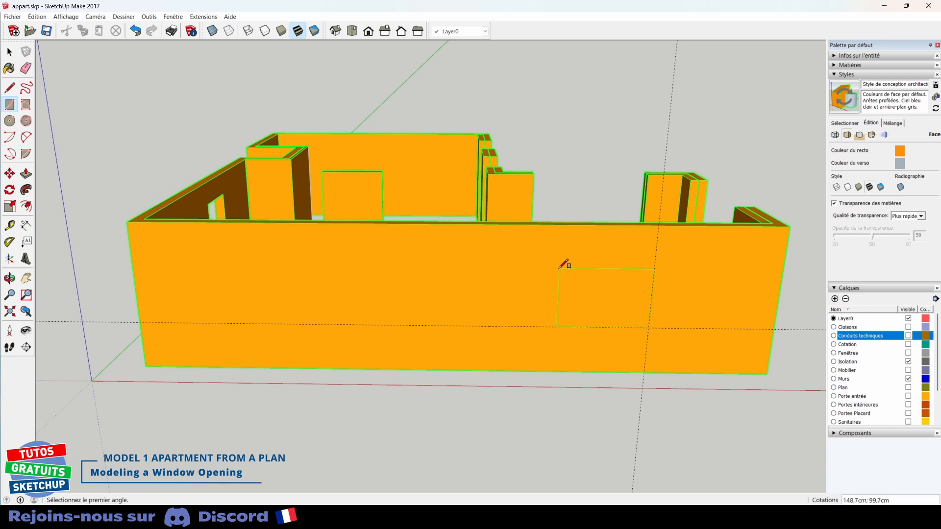
{"action": "type", "text": "2p"}
{"action": "middle_click_drag", "start_coordinate": [563, 290], "coordinate": [552, 380]}
{"action": "left_click", "coordinate": [552, 381]}
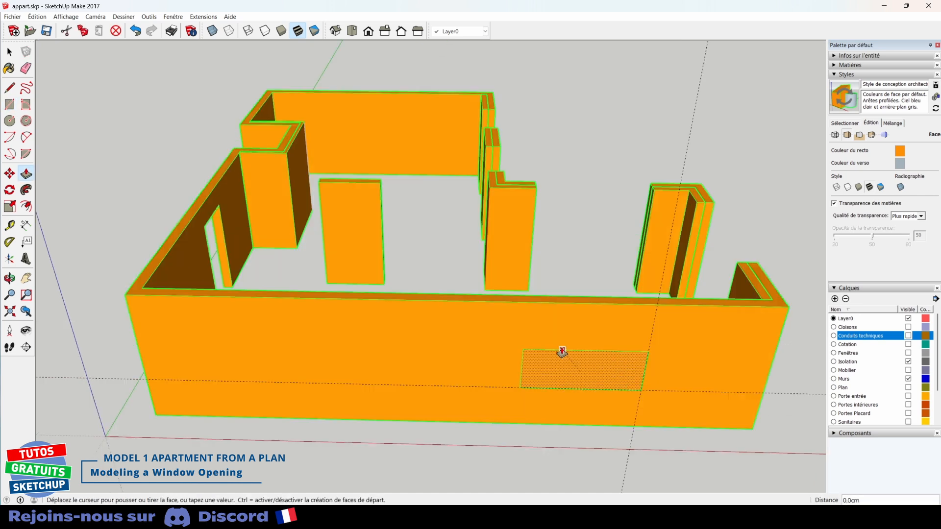
{"action": "left_click", "coordinate": [574, 301]}
{"action": "middle_click_drag", "start_coordinate": [559, 366], "coordinate": [513, 316]}
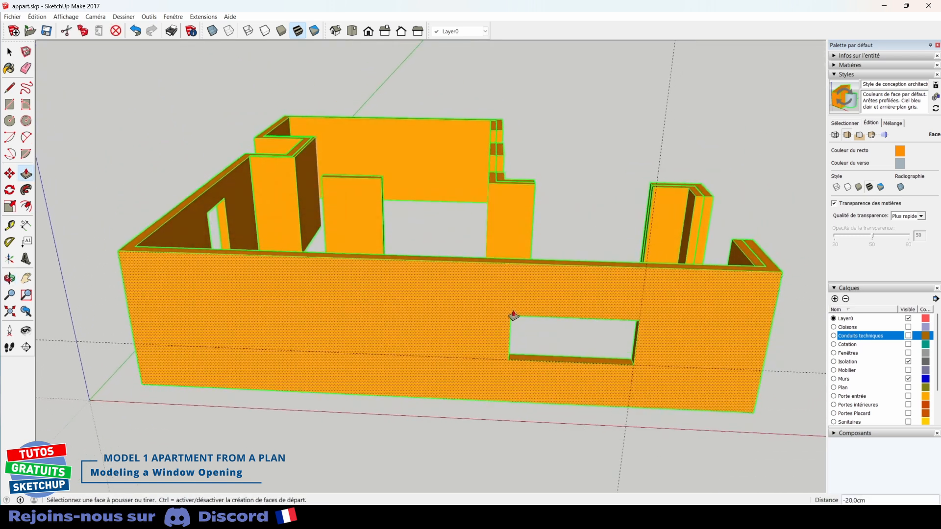
Delete all the construction guides from the model
{"action": "key", "text": "e"}
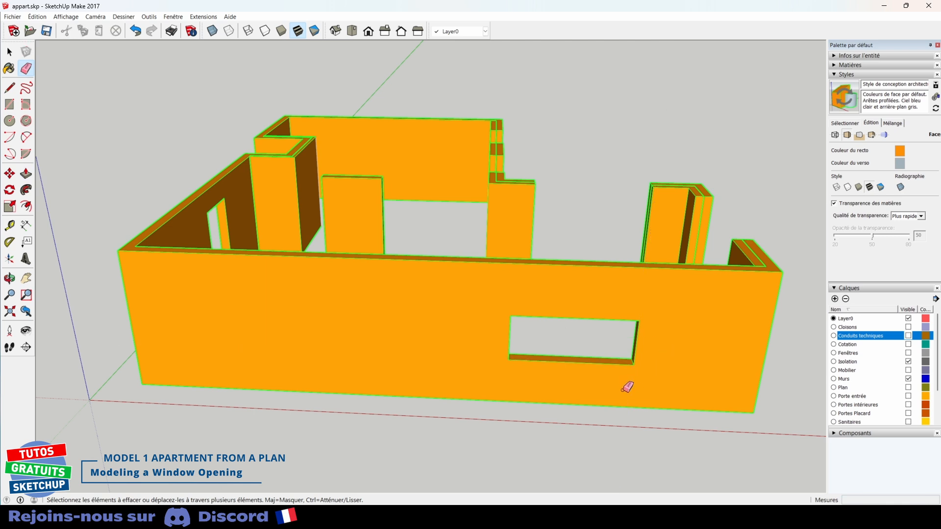
{"action": "left_click", "coordinate": [37, 17]}
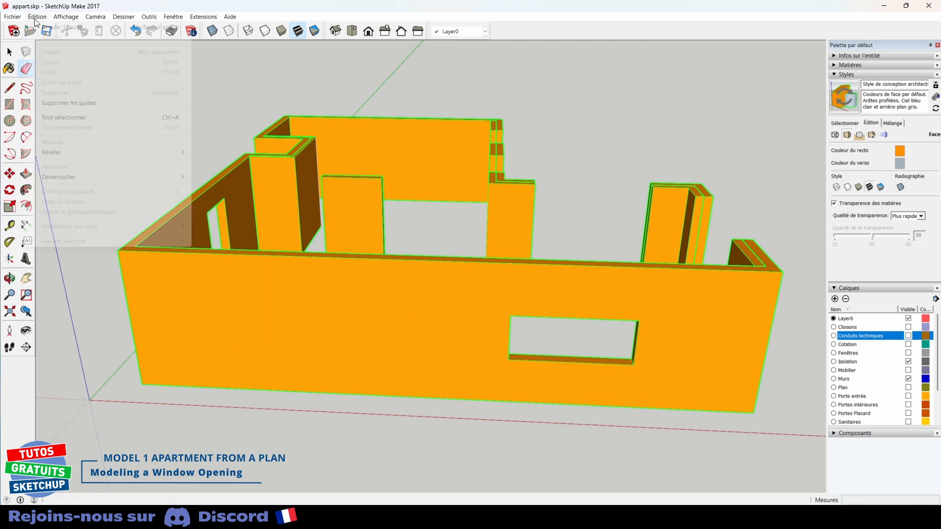
{"action": "left_click", "coordinate": [72, 104]}
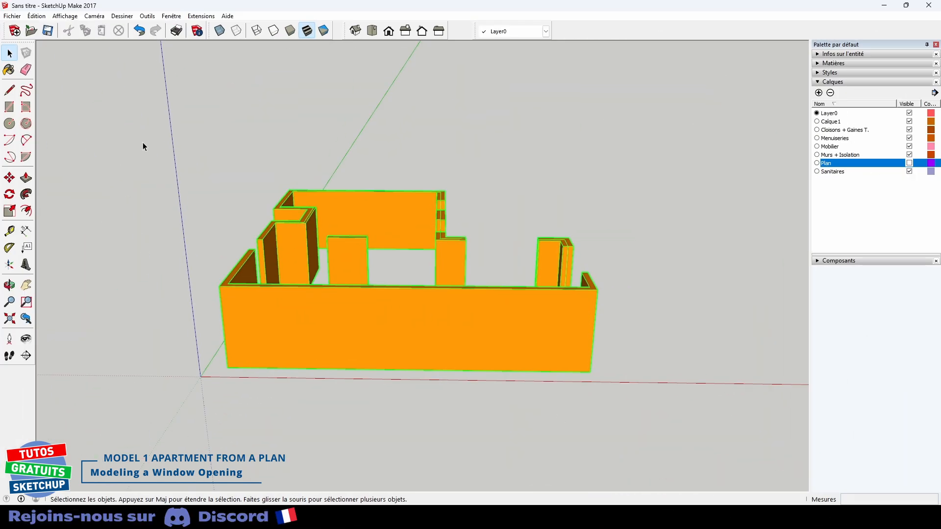
Group all the extruded walls and insulation, assign the group to the Murs + Isolation layer, and test that layer's visibility
{"action": "left_click_drag", "start_coordinate": [143, 144], "coordinate": [642, 425]}
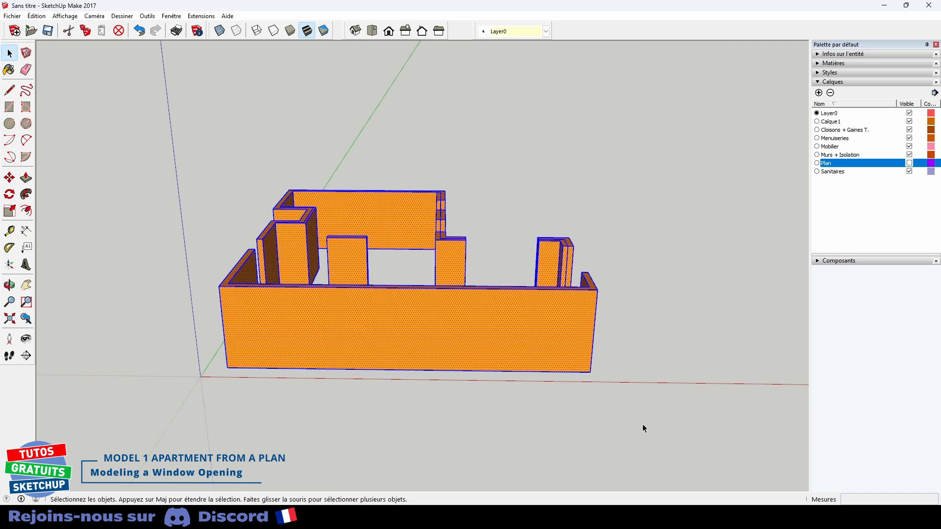
{"action": "right_click", "coordinate": [457, 307]}
{"action": "left_click", "coordinate": [498, 393]}
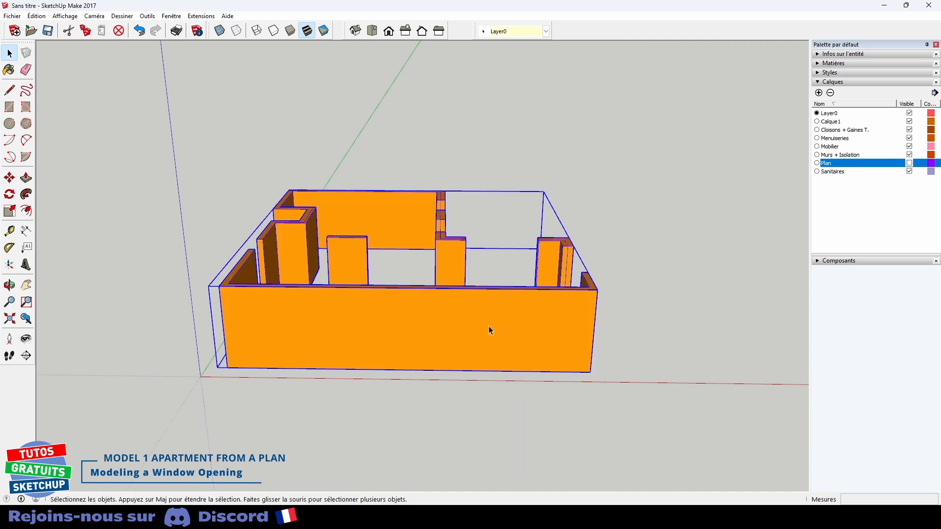
{"action": "left_click", "coordinate": [546, 32]}
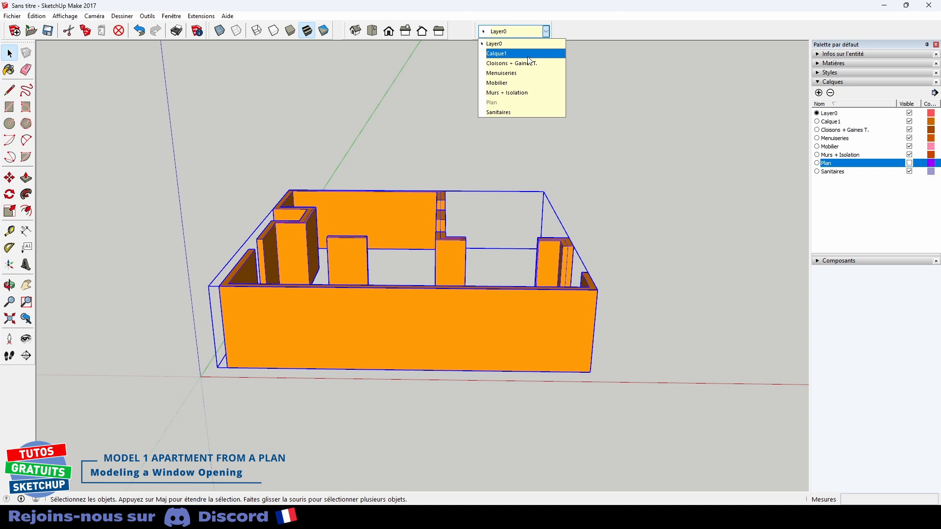
{"action": "left_click", "coordinate": [515, 95]}
{"action": "left_click", "coordinate": [910, 155]}
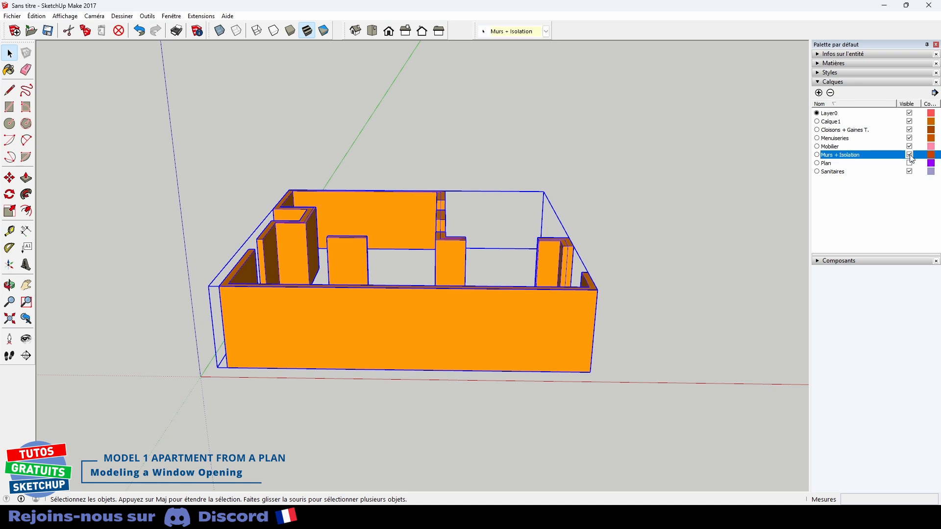
{"action": "left_click", "coordinate": [910, 155]}
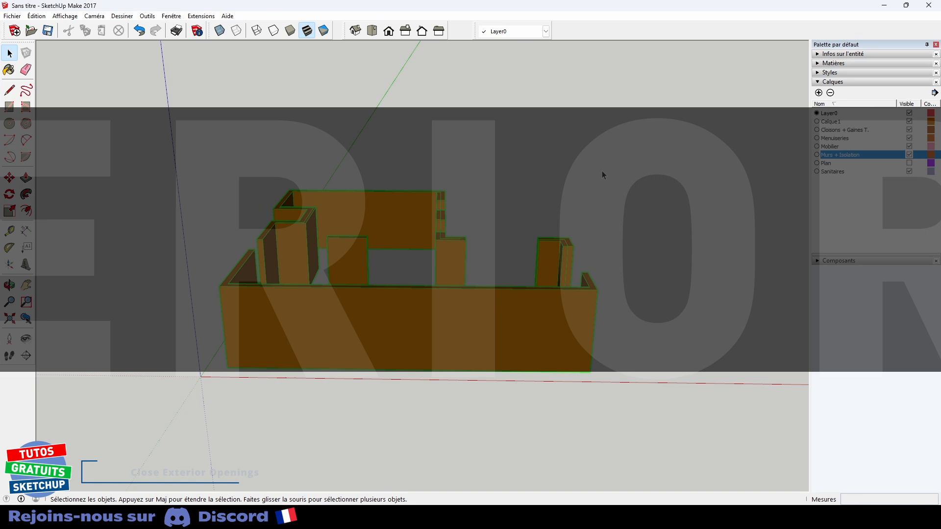
Draw 20 cm high rectangles across the top of the end faces of the two living room wall piers beside the terrace openings
{"action": "middle_click_drag", "start_coordinate": [606, 154], "coordinate": [595, 230]}
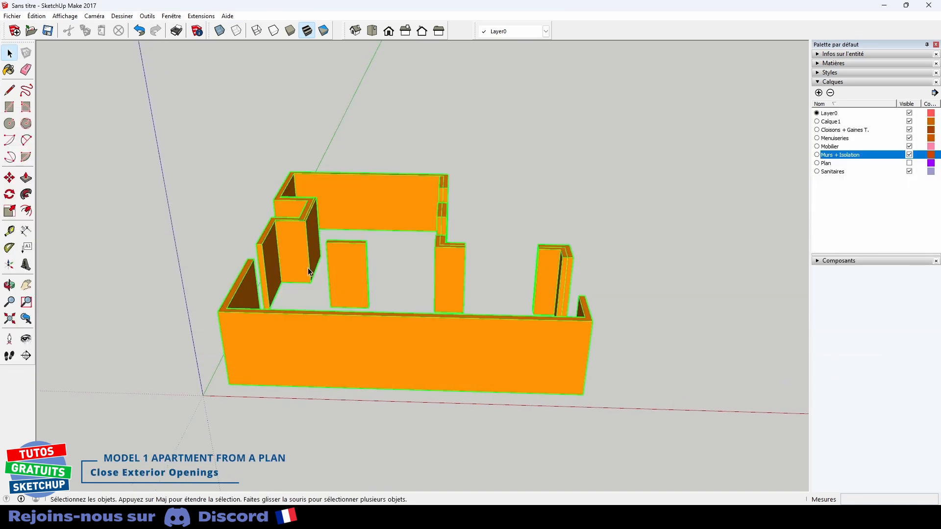
{"action": "scroll", "coordinate": [568, 282], "scroll_direction": "up", "scroll_amount": 6}
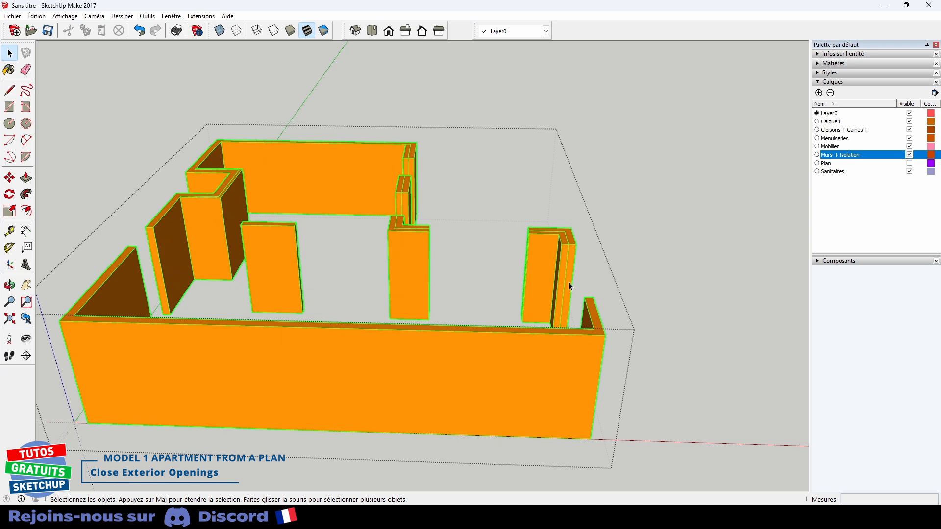
{"action": "scroll", "coordinate": [564, 271], "scroll_direction": "up", "scroll_amount": 2}
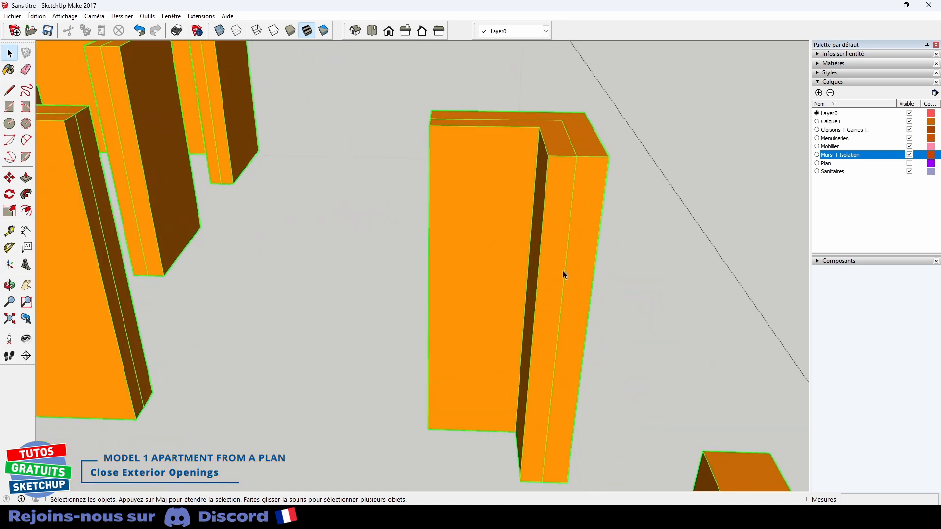
{"action": "left_click", "coordinate": [609, 156]}
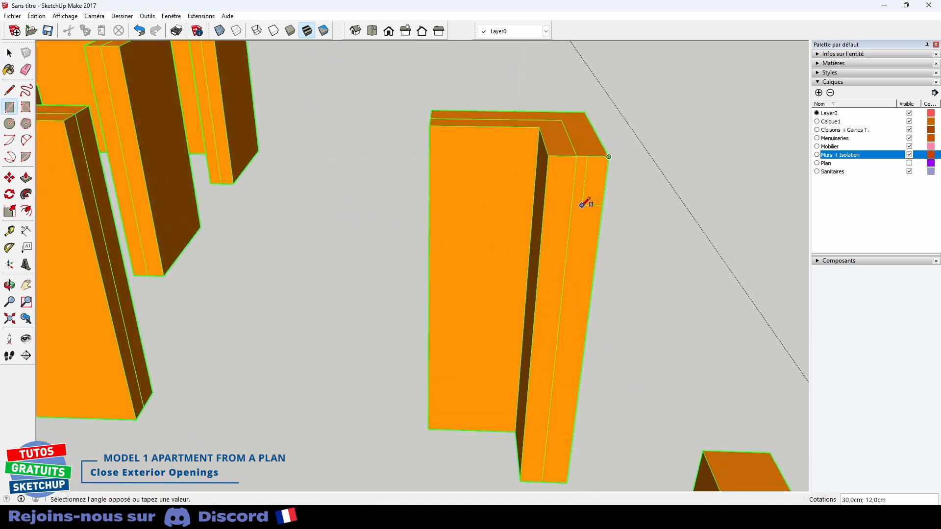
{"action": "left_click", "coordinate": [542, 235]}
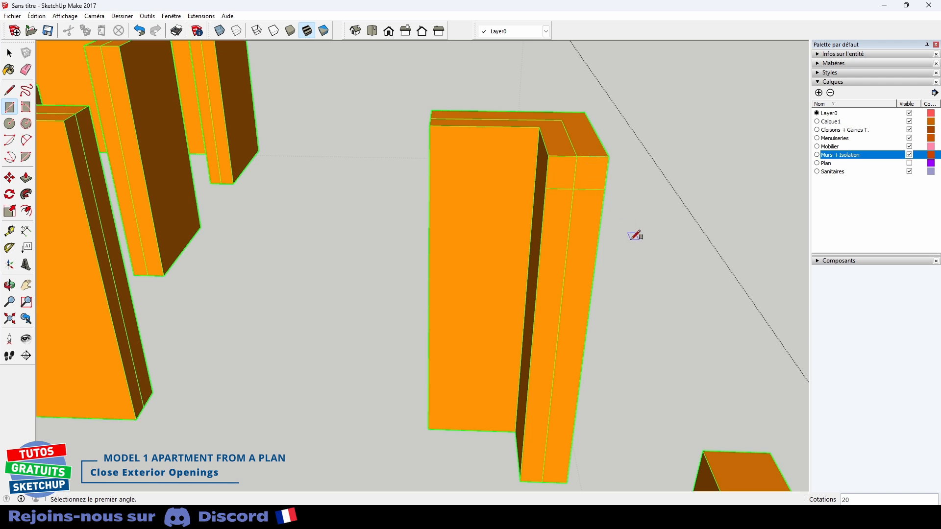
{"action": "middle_click_drag", "start_coordinate": [544, 265], "coordinate": [599, 267], "text": "shift"}
{"action": "scroll", "coordinate": [599, 267], "scroll_direction": "down", "scroll_amount": 5}
{"action": "left_click", "coordinate": [305, 103]}
{"action": "left_click", "coordinate": [286, 179]}
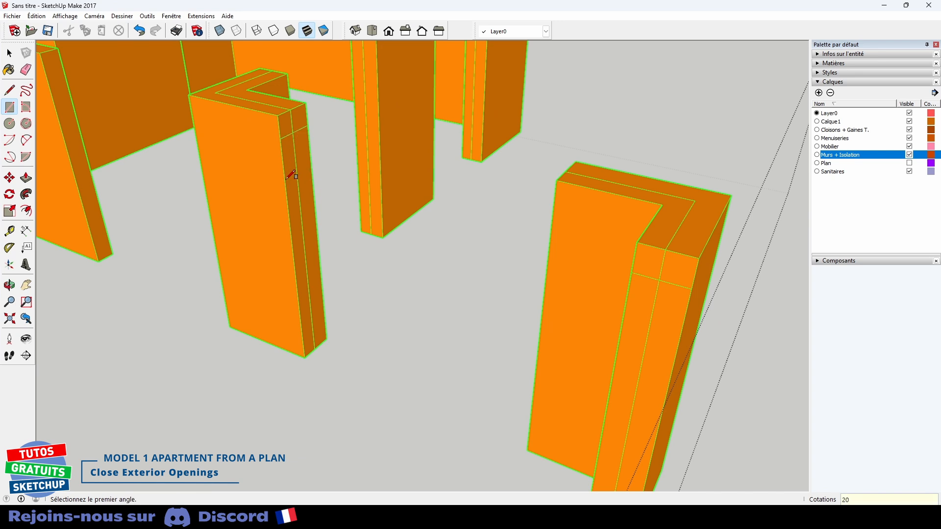
Draw 20 cm high rectangles across the top of the end faces of the two bedroom wall piers beside the window openings
{"action": "scroll", "coordinate": [291, 176], "scroll_direction": "down", "scroll_amount": 3}
{"action": "middle_click_drag", "start_coordinate": [275, 153], "coordinate": [370, 310]}
{"action": "left_click", "coordinate": [436, 194]}
{"action": "left_click", "coordinate": [415, 220]}
{"action": "type", "text": "20"}
{"action": "key", "text": "Return"}
{"action": "left_click", "coordinate": [507, 128]}
{"action": "left_click", "coordinate": [486, 160]}
Draw a lintel rectangle at the top of the wall's end face beside the entrance door opening
{"action": "middle_click_drag", "start_coordinate": [333, 237], "coordinate": [550, 231], "text": "shift"}
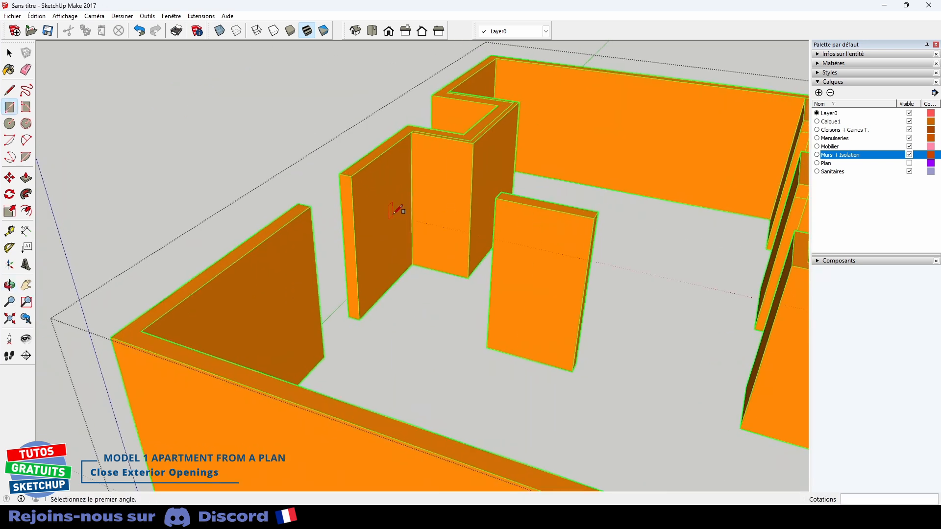
{"action": "left_click", "coordinate": [351, 175]}
{"action": "left_click", "coordinate": [348, 206]}
Extrude the outer wall's lintel face across the living room side opening to the opposite wall end
{"action": "middle_click_drag", "start_coordinate": [398, 259], "coordinate": [500, 278]}
{"action": "key", "text": "p"}
{"action": "left_click", "coordinate": [553, 238]}
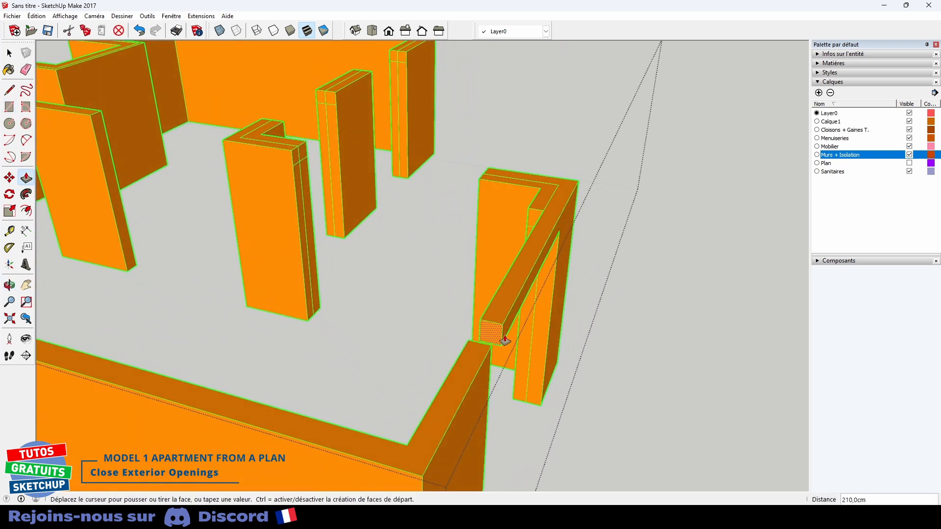
{"action": "left_click", "coordinate": [490, 380]}
{"action": "middle_click_drag", "start_coordinate": [490, 380], "coordinate": [598, 347]}
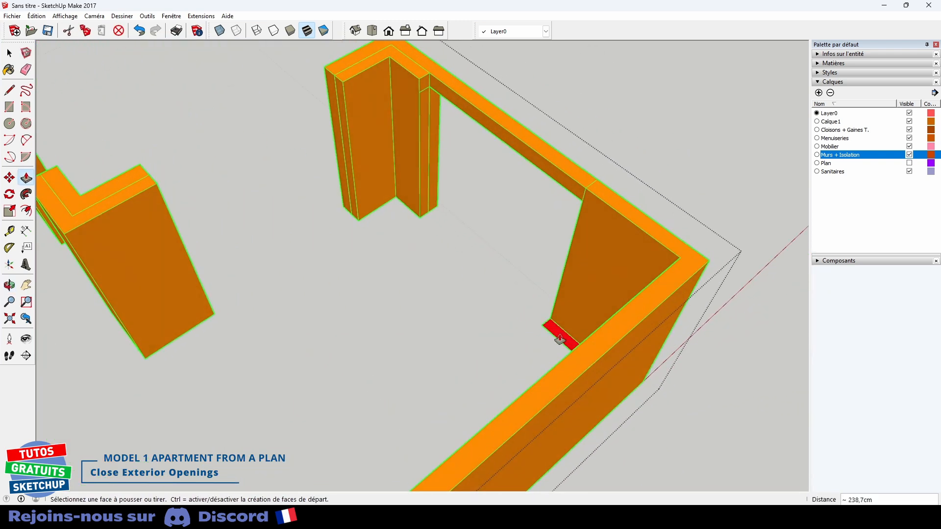
Reverse the flat insulation face at the foot of the living room corner and extrude it up to the wall's top
{"action": "key", "text": "space"}
{"action": "right_click", "coordinate": [553, 332]}
{"action": "left_click", "coordinate": [593, 428]}
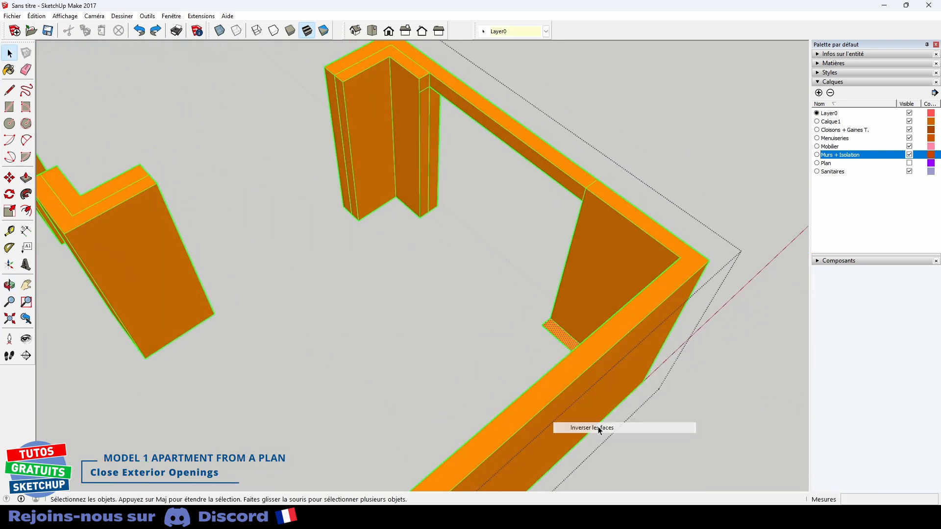
{"action": "key", "text": "p"}
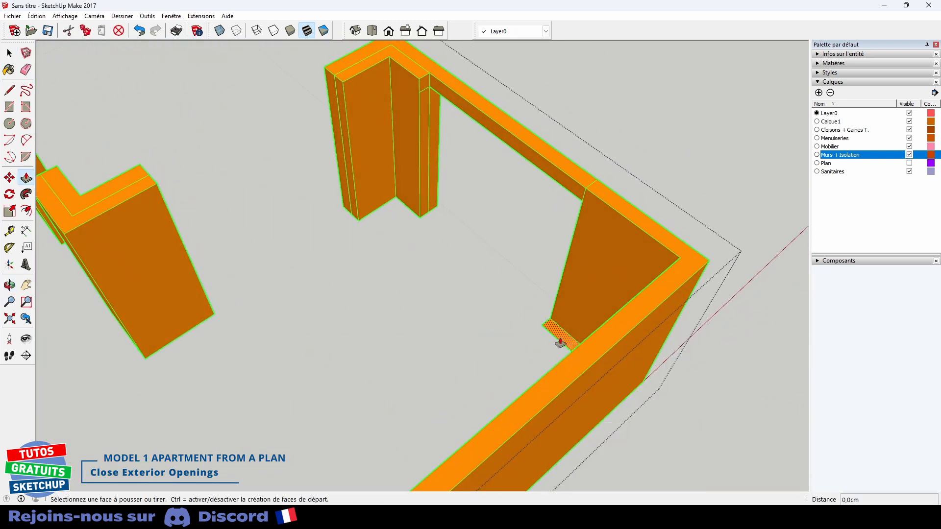
{"action": "left_click", "coordinate": [560, 342]}
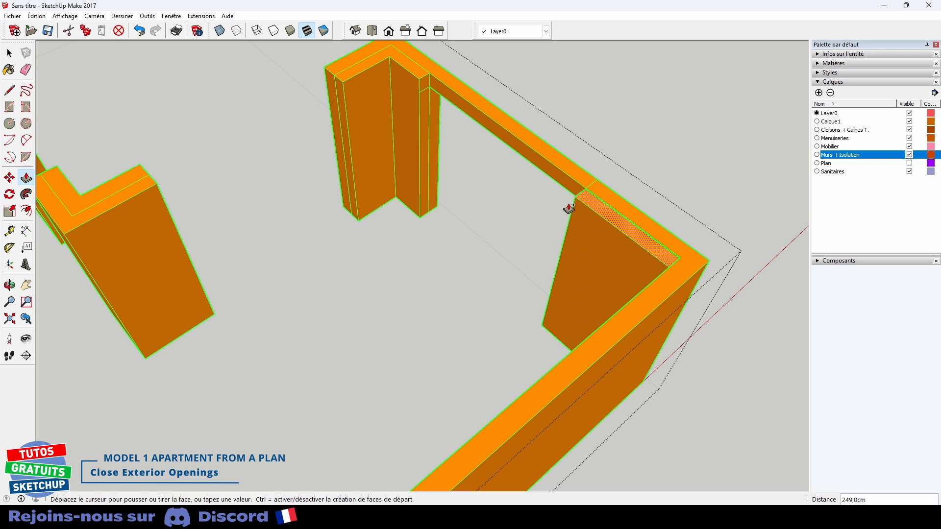
{"action": "left_click", "coordinate": [564, 178]}
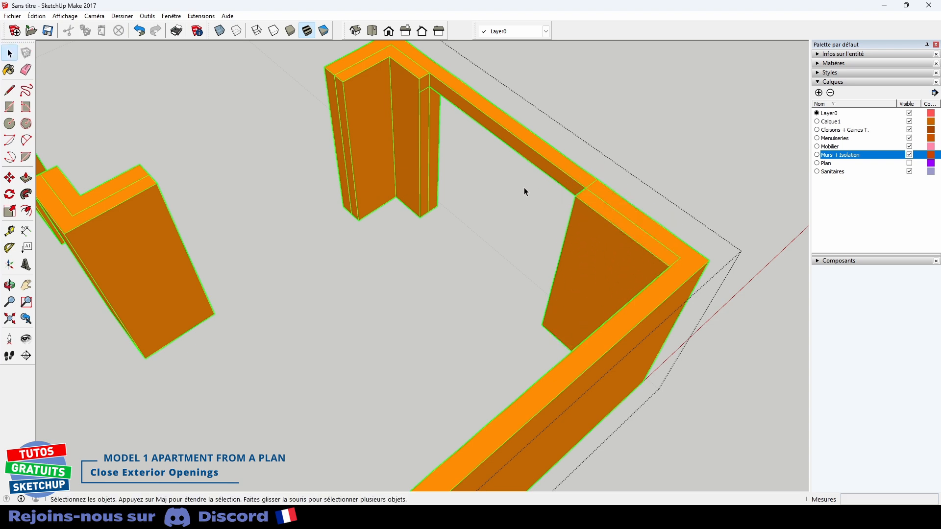
Extrude the remaining insulation and wall lintel faces across the terrace, bedroom and entrance openings to the opposite wall ends
{"action": "left_click", "coordinate": [427, 92]}
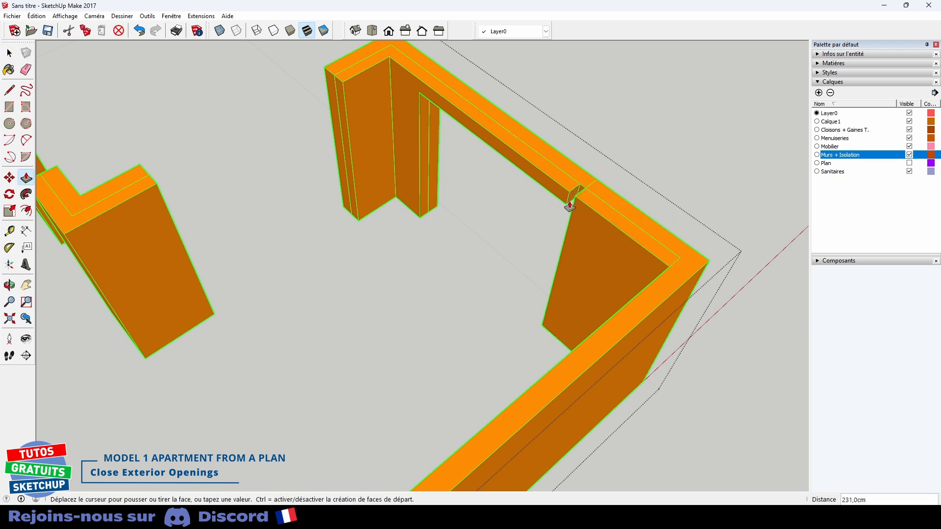
{"action": "middle_click_drag", "start_coordinate": [443, 199], "coordinate": [363, 160]}
{"action": "middle_click_drag", "start_coordinate": [507, 251], "coordinate": [392, 259]}
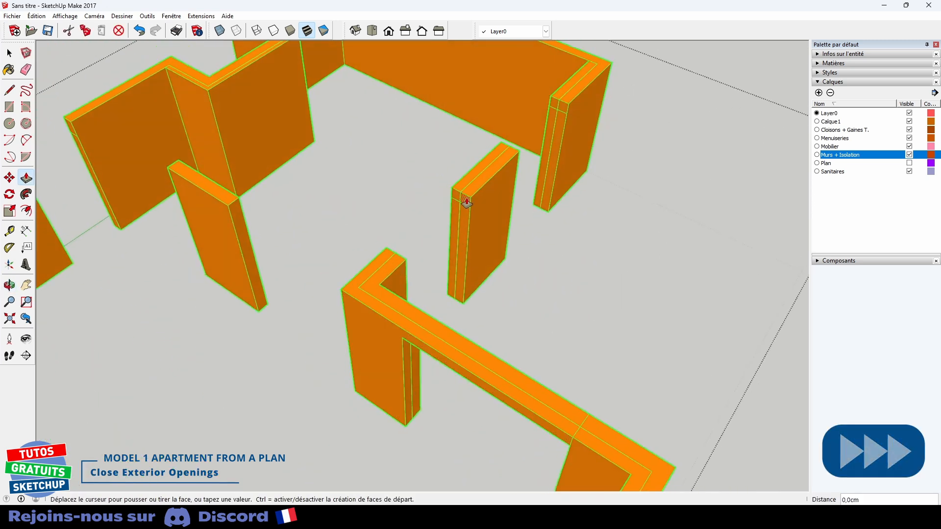
{"action": "middle_click_drag", "start_coordinate": [451, 193], "coordinate": [487, 271]}
{"action": "left_click", "coordinate": [479, 266]}
{"action": "left_click", "coordinate": [515, 207]}
{"action": "left_click", "coordinate": [469, 259]}
{"action": "middle_click_drag", "start_coordinate": [166, 245], "coordinate": [460, 228], "text": "shift"}
{"action": "left_click", "coordinate": [321, 211]}
{"action": "left_click", "coordinate": [283, 256]}
{"action": "key", "text": "space"}
Erase the leftover seam edges where the lintels meet the walls, using X-ray display to reach the hidden ones
{"action": "scroll", "coordinate": [344, 328], "scroll_direction": "down", "scroll_amount": 2}
{"action": "mouse_move", "coordinate": [345, 328]}
{"action": "middle_mouse_down"}
{"action": "mouse_move", "coordinate": [223, 273]}
{"action": "mouse_move", "coordinate": [261, 326]}
{"action": "mouse_move", "coordinate": [287, 313]}
{"action": "mouse_move", "coordinate": [359, 324]}
{"action": "middle_mouse_up"}
{"action": "scroll", "coordinate": [440, 341], "scroll_direction": "up", "scroll_amount": 2}
{"action": "key", "text": "e"}
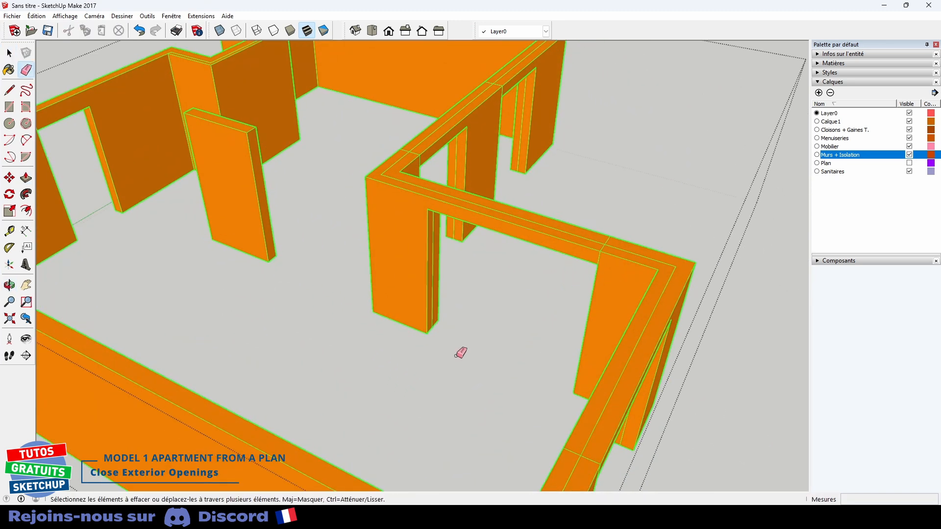
{"action": "scroll", "coordinate": [461, 357], "scroll_direction": "up", "scroll_amount": 4}
{"action": "scroll", "coordinate": [558, 390], "scroll_direction": "down", "scroll_amount": 3}
{"action": "mouse_move", "coordinate": [561, 388]}
{"action": "middle_mouse_down", "text": "shift"}
{"action": "mouse_move", "coordinate": [430, 269]}
{"action": "mouse_move", "coordinate": [511, 294]}
{"action": "middle_mouse_up", "text": "shift"}
{"action": "mouse_move", "coordinate": [503, 256]}
{"action": "middle_mouse_down"}
{"action": "mouse_move", "coordinate": [450, 267]}
{"action": "mouse_move", "coordinate": [311, 326]}
{"action": "mouse_move", "coordinate": [668, 225]}
{"action": "middle_mouse_up"}
{"action": "left_click_drag", "start_coordinate": [439, 121], "coordinate": [451, 133]}
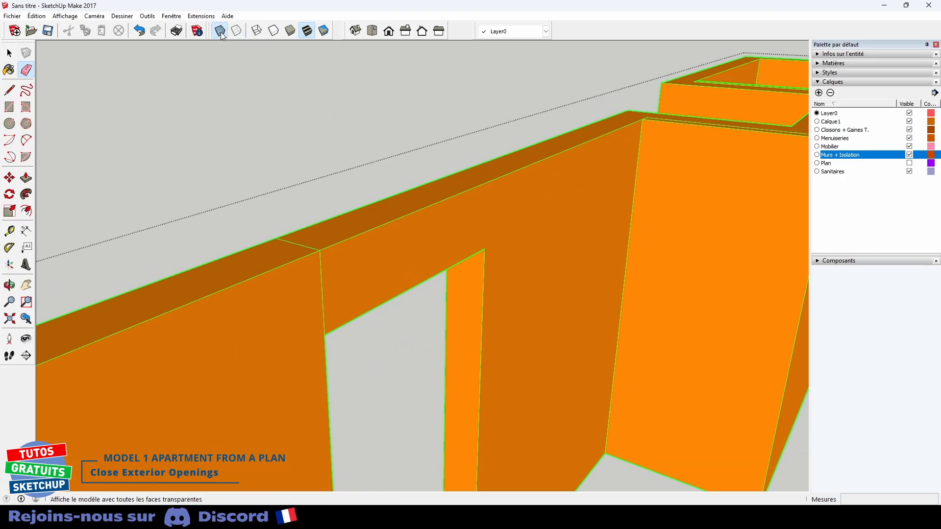
{"action": "left_click", "coordinate": [220, 31]}
{"action": "left_click_drag", "start_coordinate": [269, 259], "coordinate": [303, 243]}
{"action": "left_click_drag", "start_coordinate": [319, 281], "coordinate": [327, 283]}
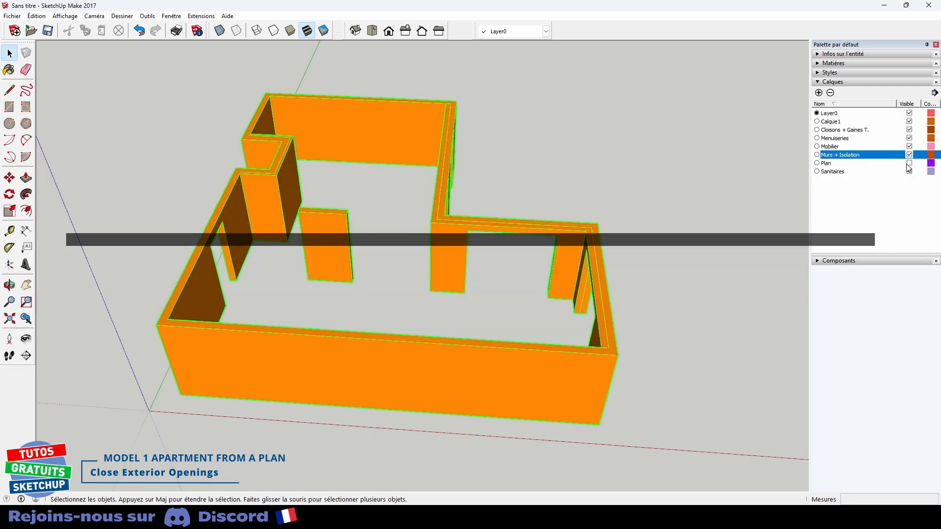
Show the Plan layer under the walls and turn on X-ray display in a view from above
{"action": "left_click", "coordinate": [909, 163]}
{"action": "middle_click_drag", "start_coordinate": [513, 221], "coordinate": [488, 372]}
{"action": "left_click", "coordinate": [220, 30]}
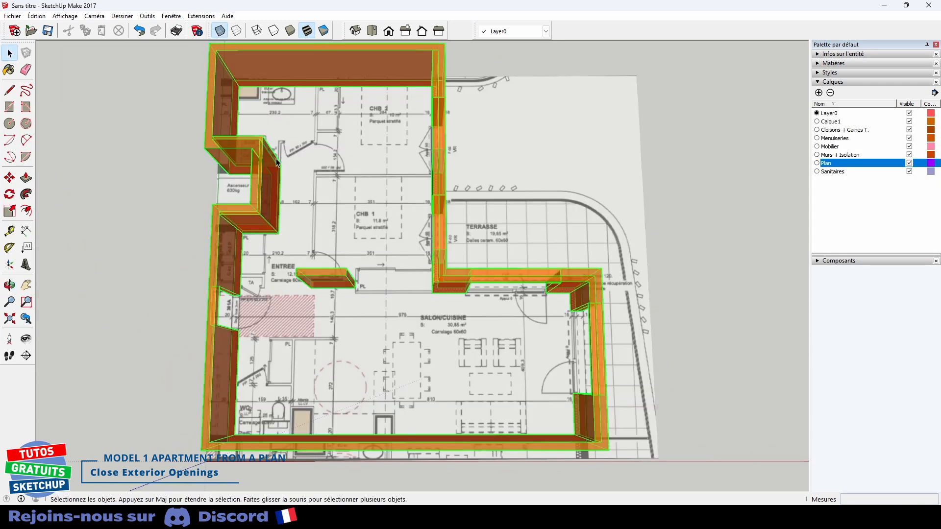
Draw a 358 by 7 cm rectangle along the partition between CHB 1 and CHB 2, starting from the insulation edge
{"action": "middle_click_drag", "start_coordinate": [331, 343], "coordinate": [428, 343], "text": "shift"}
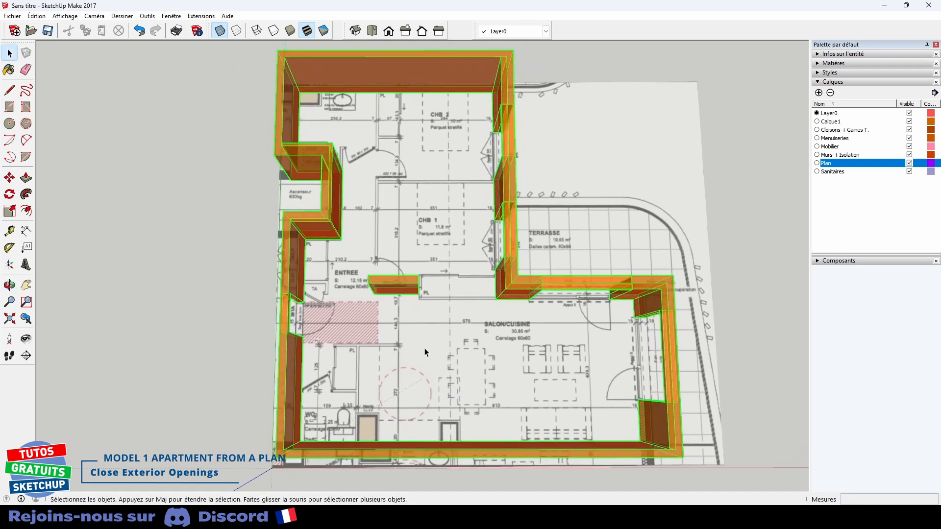
{"action": "scroll", "coordinate": [404, 204], "scroll_direction": "up", "scroll_amount": 6}
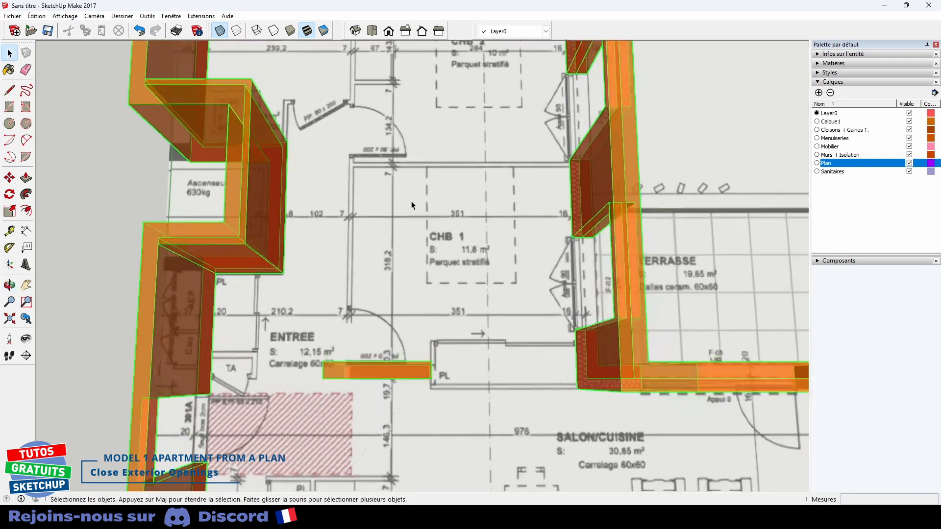
{"action": "mouse_move", "coordinate": [431, 201]}
{"action": "middle_mouse_down", "text": "shift"}
{"action": "mouse_move", "coordinate": [450, 219]}
{"action": "mouse_move", "coordinate": [448, 260]}
{"action": "middle_mouse_up", "text": "shift"}
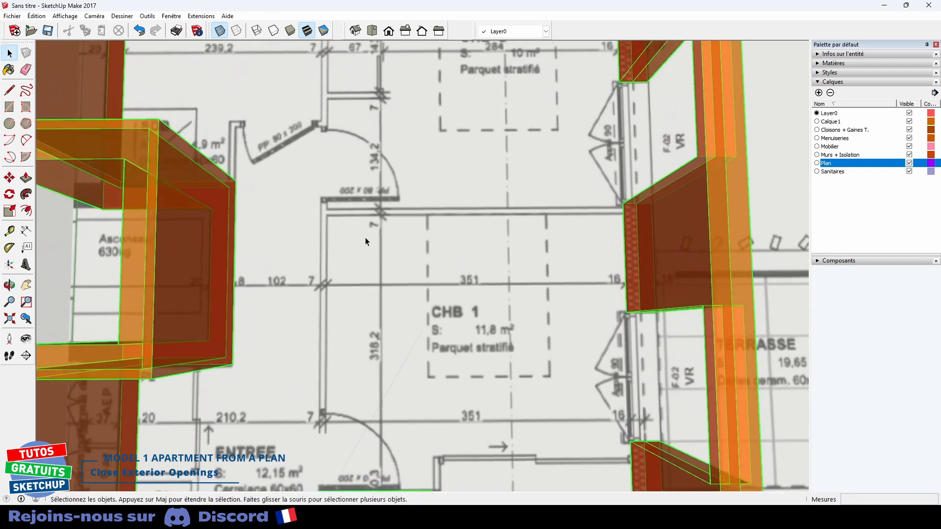
{"action": "key", "text": "r"}
{"action": "scroll", "coordinate": [450, 268], "scroll_direction": "up", "scroll_amount": 3}
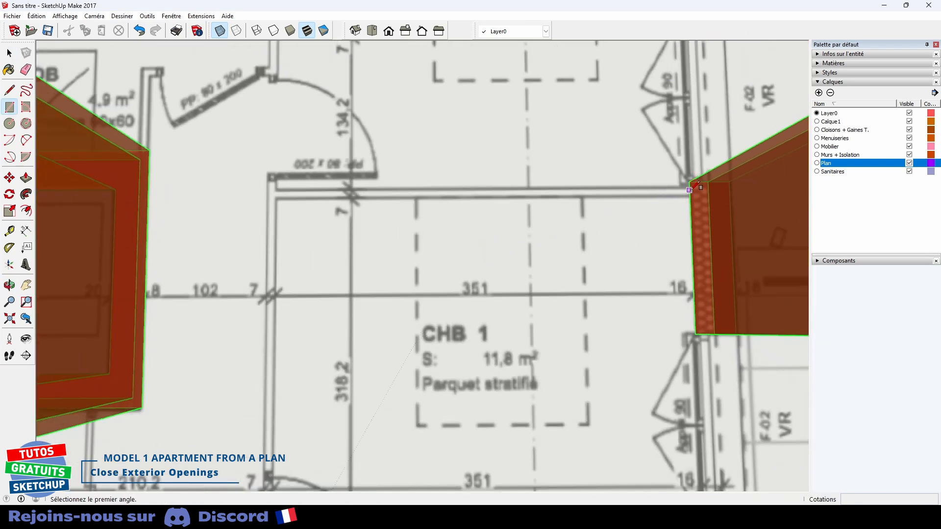
{"action": "left_click", "coordinate": [690, 195]}
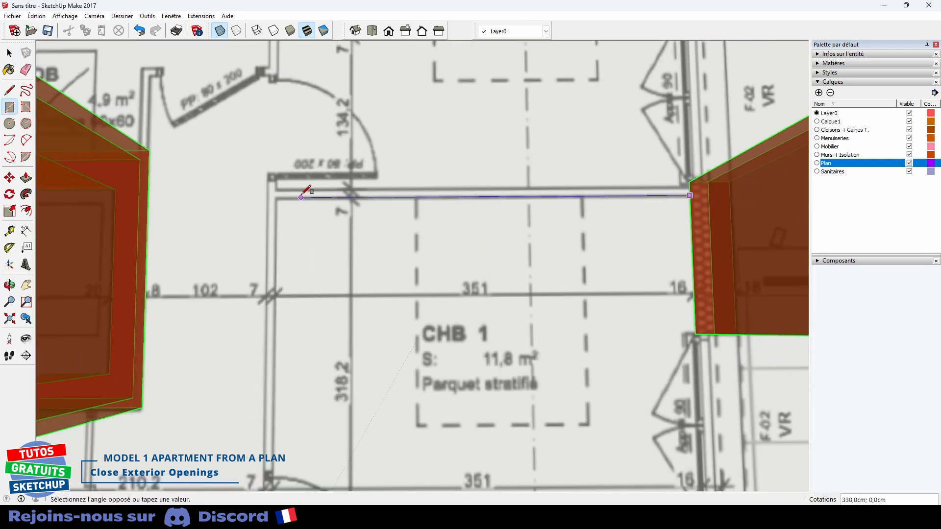
{"action": "left_click", "coordinate": [273, 187]}
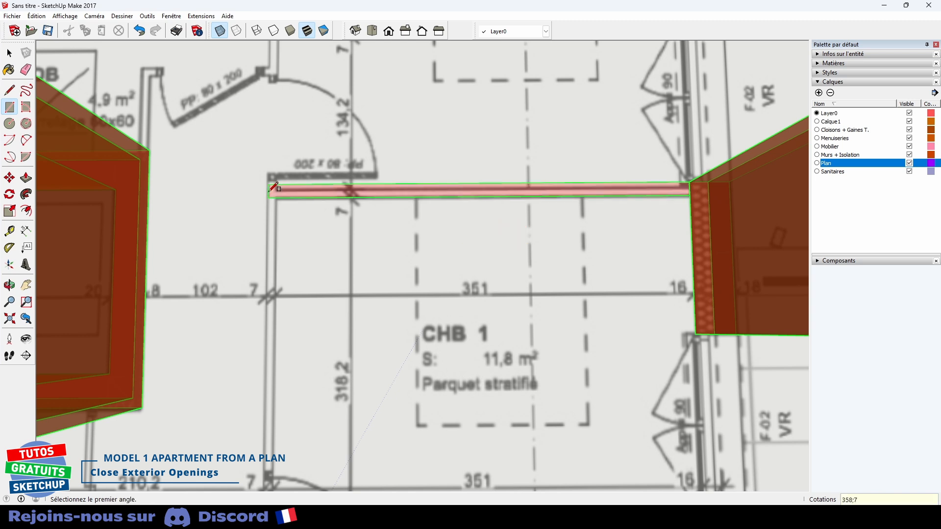
{"action": "key", "text": "Return"}
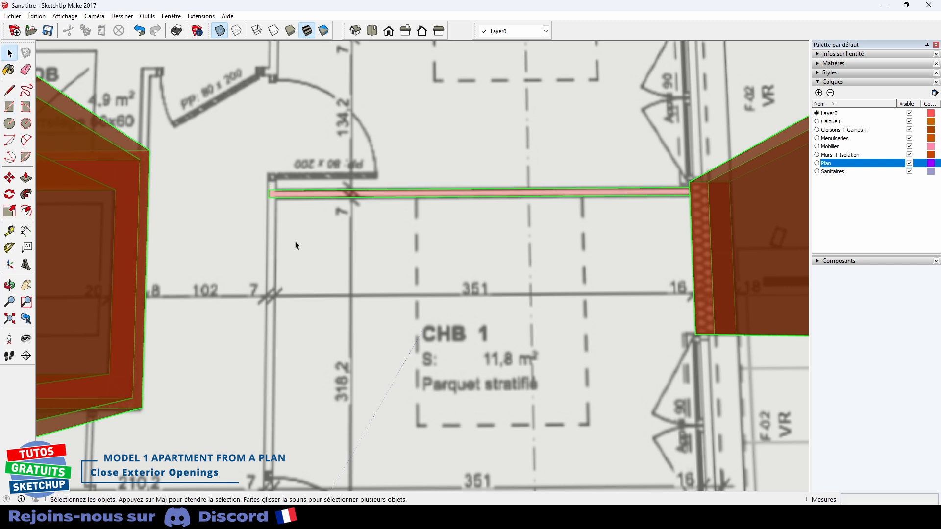
Trace the 7 cm thick partition between CHB 1 and the corridor as a rectangle from one bedroom door frame to the other
{"action": "scroll", "coordinate": [283, 229], "scroll_direction": "up", "scroll_amount": 5}
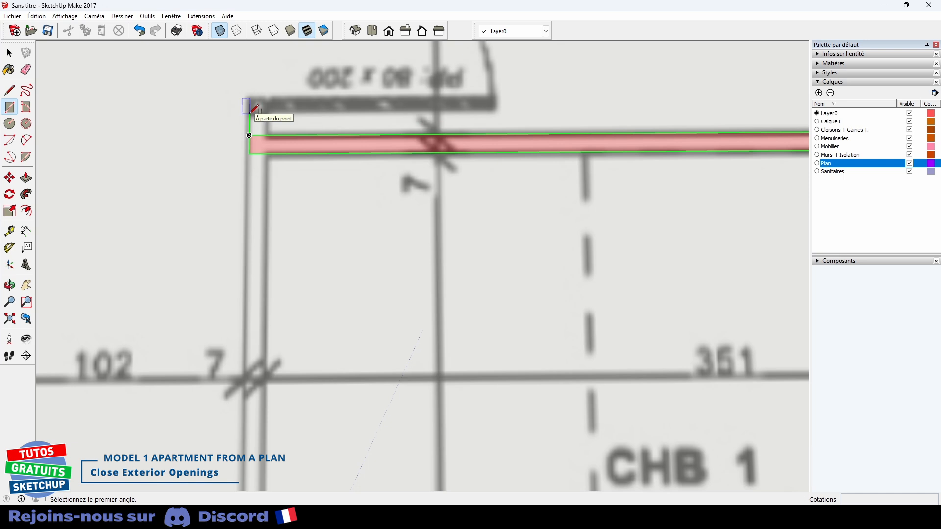
{"action": "middle_click_drag", "start_coordinate": [254, 109], "coordinate": [252, 117]}
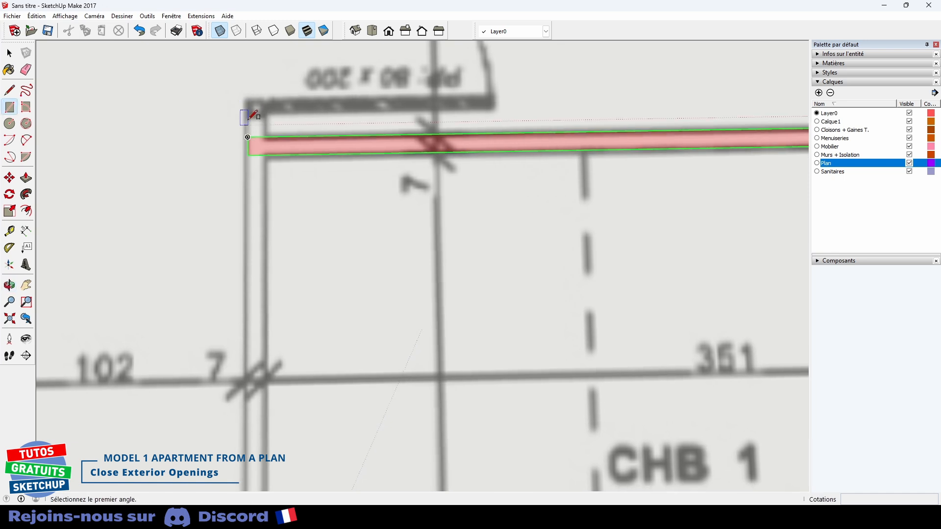
{"action": "left_click", "coordinate": [249, 116]}
{"action": "scroll", "coordinate": [272, 330], "scroll_direction": "down", "scroll_amount": 2}
{"action": "middle_click_drag", "start_coordinate": [269, 321], "coordinate": [268, 98], "text": "shift"}
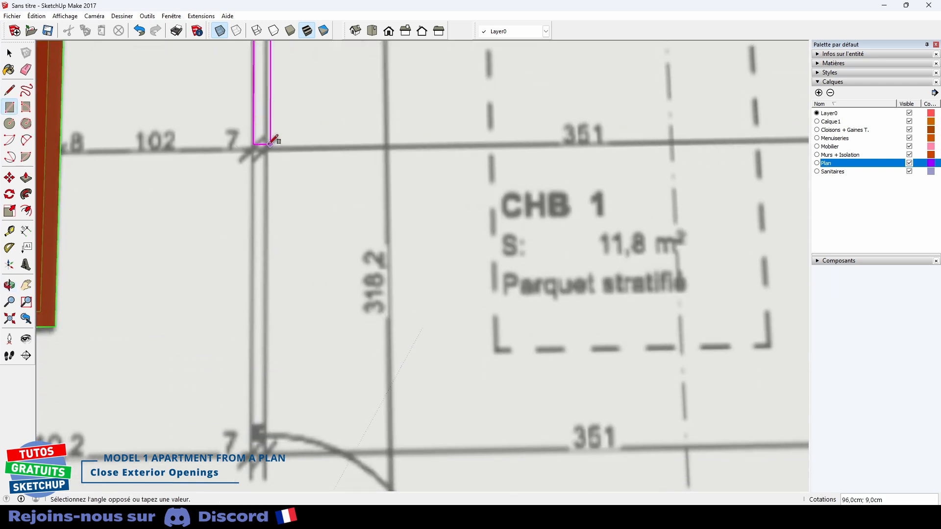
{"action": "left_click", "coordinate": [263, 426]}
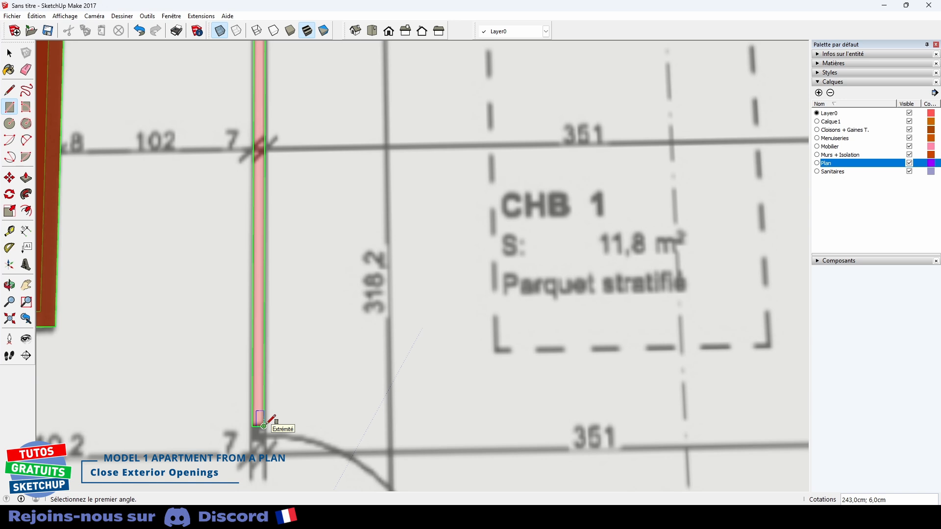
{"action": "key", "text": "Return"}
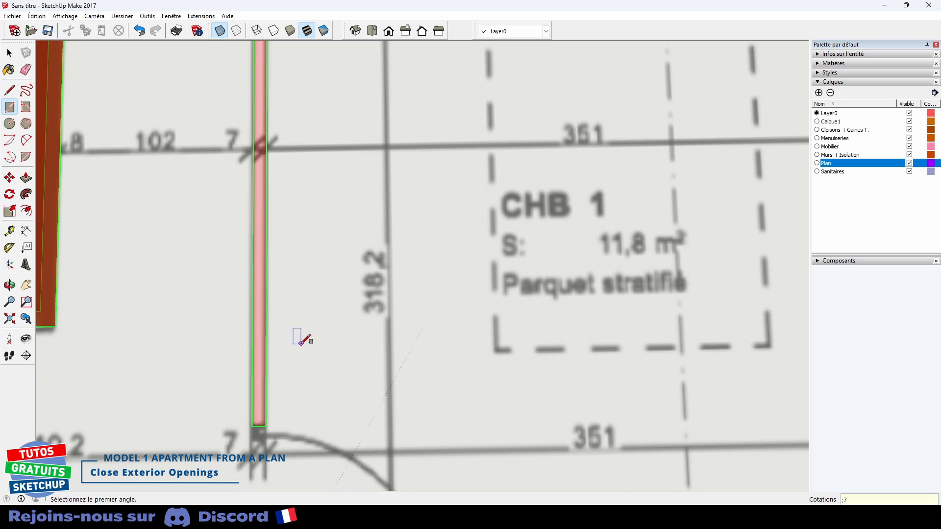
Erase the internal edges where the two CHB 1 partition rectangles overlap at the corner
{"action": "scroll", "coordinate": [301, 336], "scroll_direction": "down", "scroll_amount": 3}
{"action": "scroll", "coordinate": [346, 237], "scroll_direction": "up", "scroll_amount": 5}
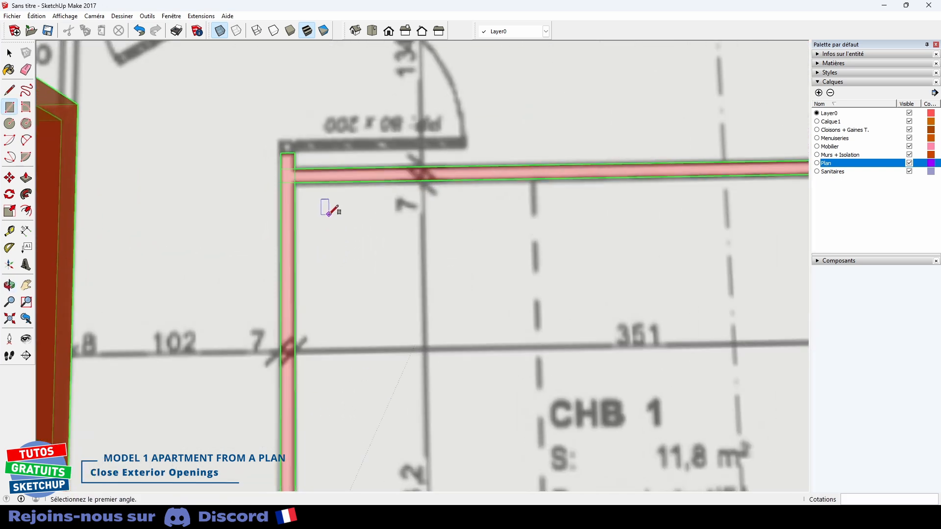
{"action": "scroll", "coordinate": [304, 185], "scroll_direction": "up", "scroll_amount": 2}
{"action": "key", "text": "e"}
{"action": "mouse_move", "coordinate": [282, 163]}
{"action": "left_mouse_down"}
{"action": "mouse_move", "coordinate": [269, 161]}
{"action": "mouse_move", "coordinate": [257, 132]}
{"action": "left_mouse_up"}
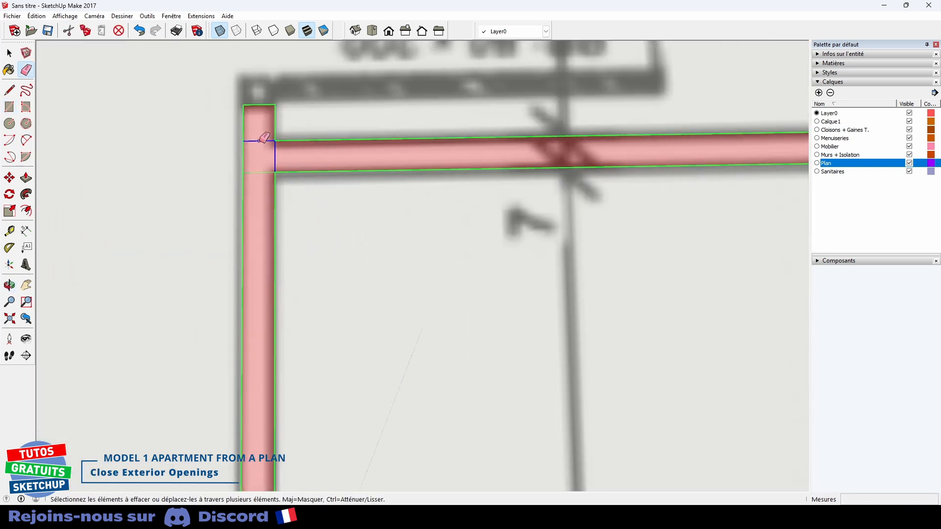
{"action": "left_click_drag", "start_coordinate": [268, 181], "coordinate": [273, 185]}
{"action": "key", "text": "space"}
{"action": "scroll", "coordinate": [338, 252], "scroll_direction": "down", "scroll_amount": 5}
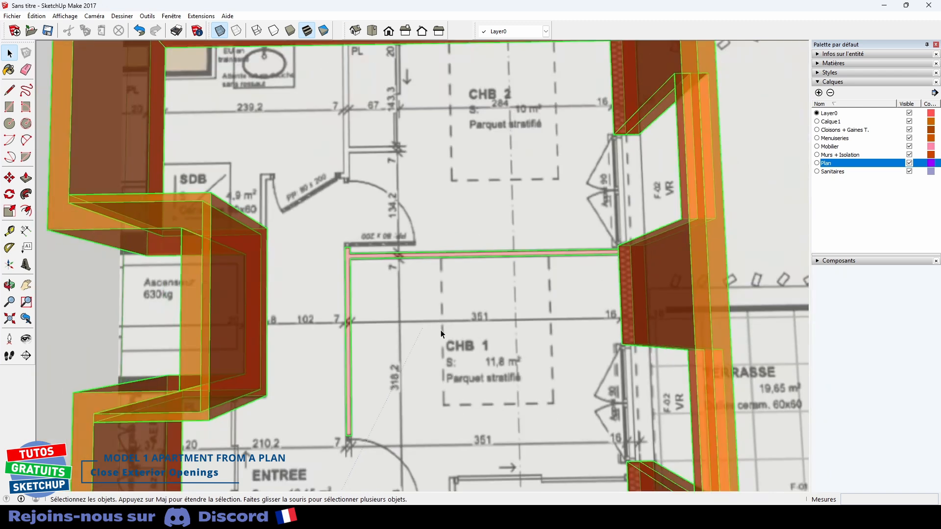
Draw a horizontal 30 by 7 cm rectangle in the free area of CHB 2 as a partition template, viewed from above
{"action": "mouse_move", "coordinate": [437, 326]}
{"action": "middle_mouse_down", "text": "shift"}
{"action": "mouse_move", "coordinate": [493, 341]}
{"action": "mouse_move", "coordinate": [485, 346]}
{"action": "middle_mouse_up", "text": "shift"}
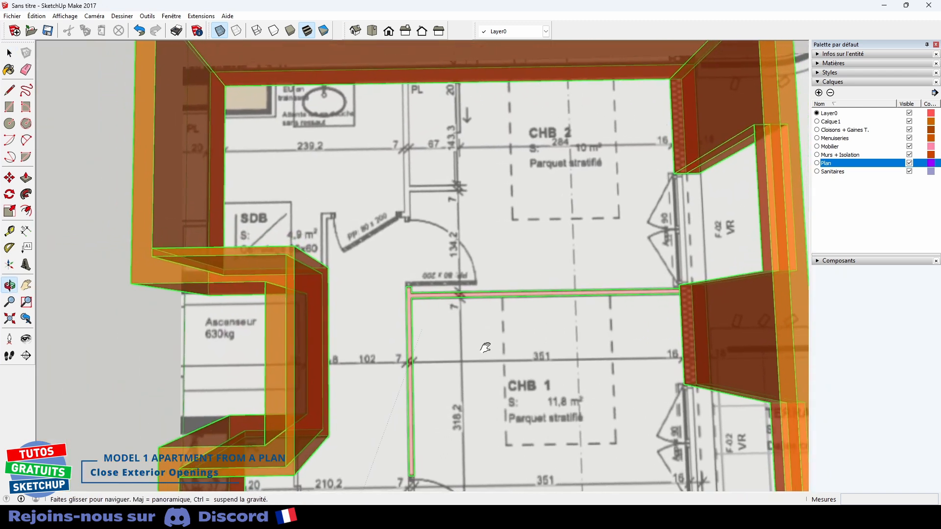
{"action": "key", "text": "F2"}
{"action": "key", "text": "r"}
{"action": "left_click", "coordinate": [486, 254]}
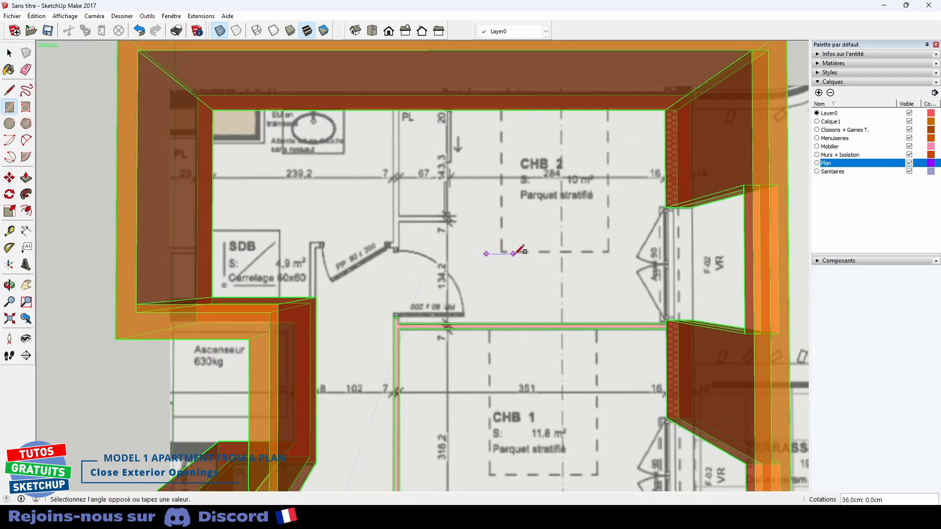
{"action": "left_click", "coordinate": [523, 260]}
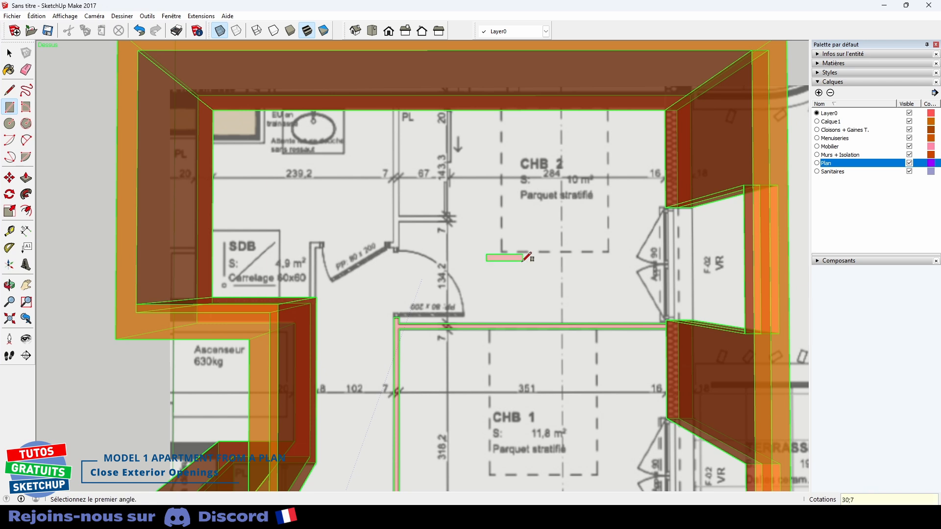
{"action": "key", "text": "Return"}
Copy the 30 by 7 cm template beside the original and rotate the copy 90 degrees to stand vertically on the plan
{"action": "key", "text": "space"}
{"action": "left_click", "coordinate": [501, 258]}
{"action": "key", "text": "m"}
{"action": "key", "text": "ctrl"}
{"action": "left_click", "coordinate": [502, 258]}
{"action": "left_click", "coordinate": [552, 257]}
{"action": "key", "text": "q"}
{"action": "left_click", "coordinate": [559, 259]}
{"action": "left_click", "coordinate": [538, 258]}
{"action": "left_click", "coordinate": [558, 233]}
{"action": "key", "text": "space"}
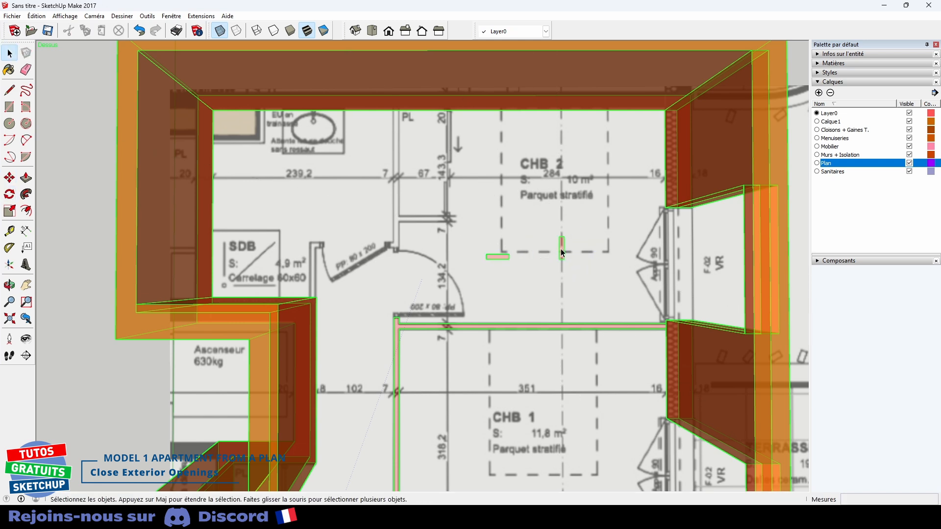
Move the vertical template about 45 cm closer to the horizontal one
{"action": "scroll", "coordinate": [560, 249], "scroll_direction": "up", "scroll_amount": 3}
{"action": "key", "text": "m"}
{"action": "left_click", "coordinate": [562, 249]}
{"action": "left_click", "coordinate": [502, 249]}
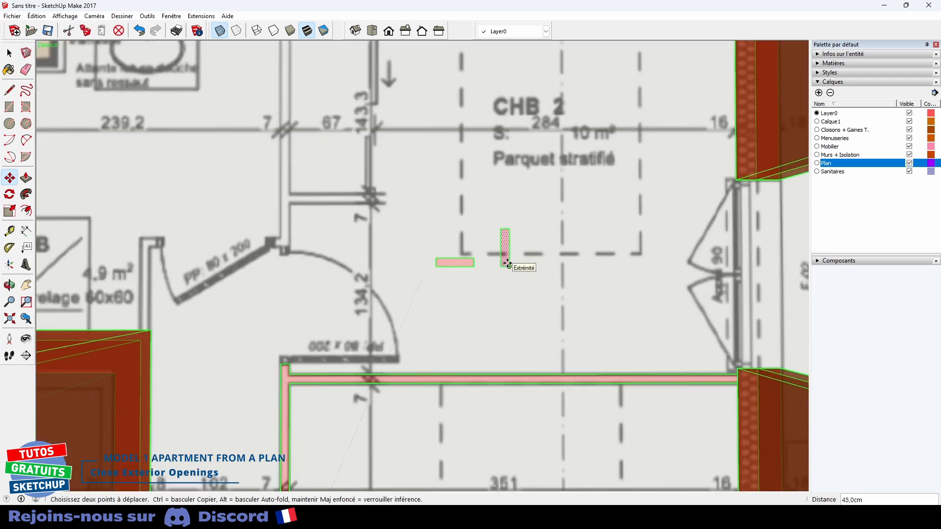
Copy the vertical template to the insulation corner where the SDB partition meets the lift shaft wall
{"action": "key", "text": "ctrl"}
{"action": "left_click", "coordinate": [509, 266]}
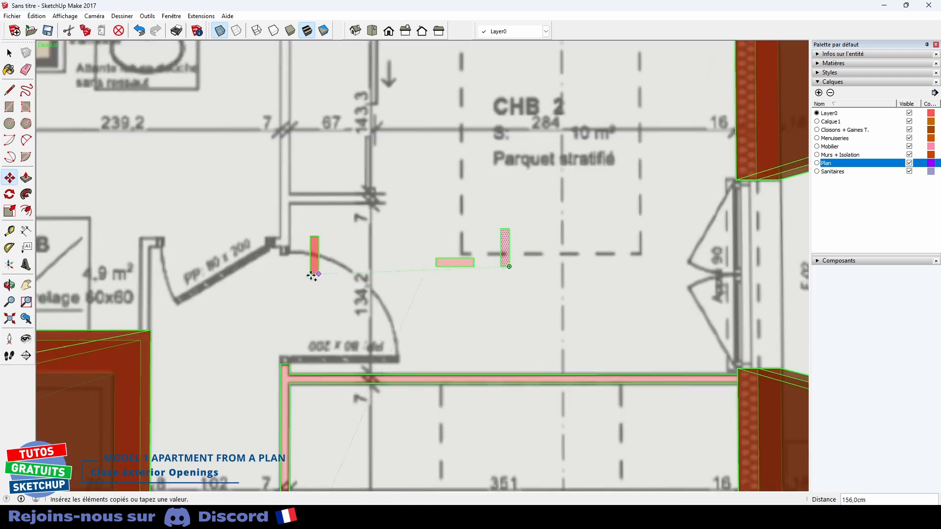
{"action": "middle_click_drag", "start_coordinate": [196, 275], "coordinate": [457, 323], "text": "shift"}
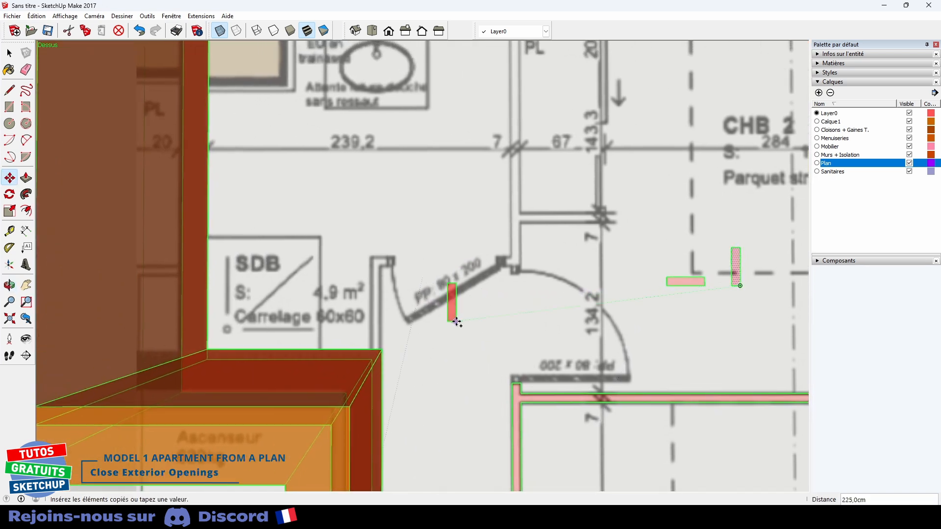
{"action": "left_click", "coordinate": [381, 349]}
{"action": "key", "text": "space"}
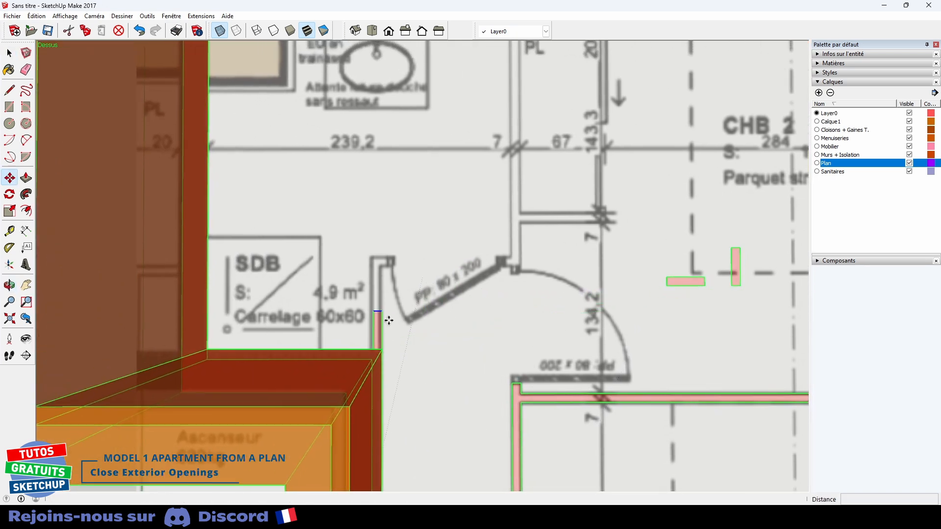
Stretch the free end of the SDB partition piece to the plan's partition corner beside the bathroom door frame
{"action": "key", "text": "m"}
{"action": "scroll", "coordinate": [389, 321], "scroll_direction": "up", "scroll_amount": 2}
{"action": "left_click", "coordinate": [374, 309]}
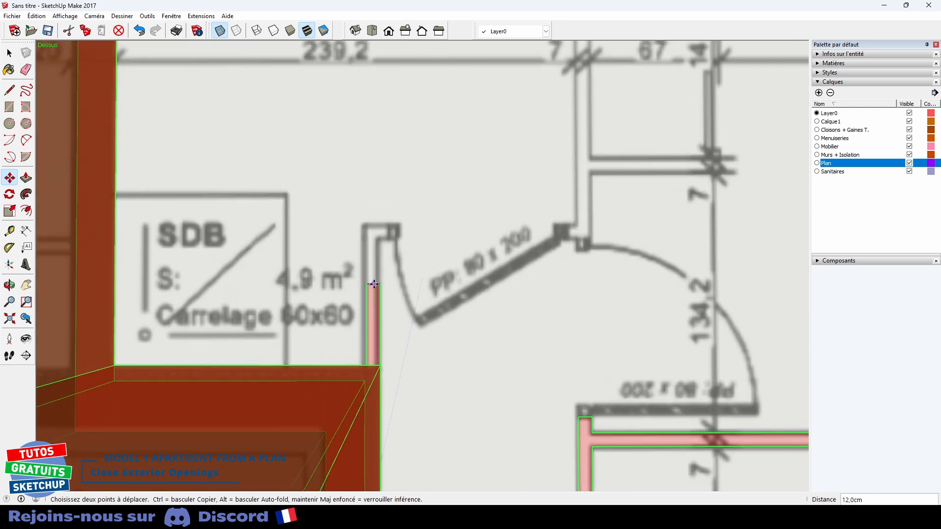
{"action": "left_click", "coordinate": [374, 228]}
{"action": "key", "text": "space"}
{"action": "scroll", "coordinate": [506, 315], "scroll_direction": "down", "scroll_amount": 1}
{"action": "scroll", "coordinate": [438, 307], "scroll_direction": "up", "scroll_amount": 1}
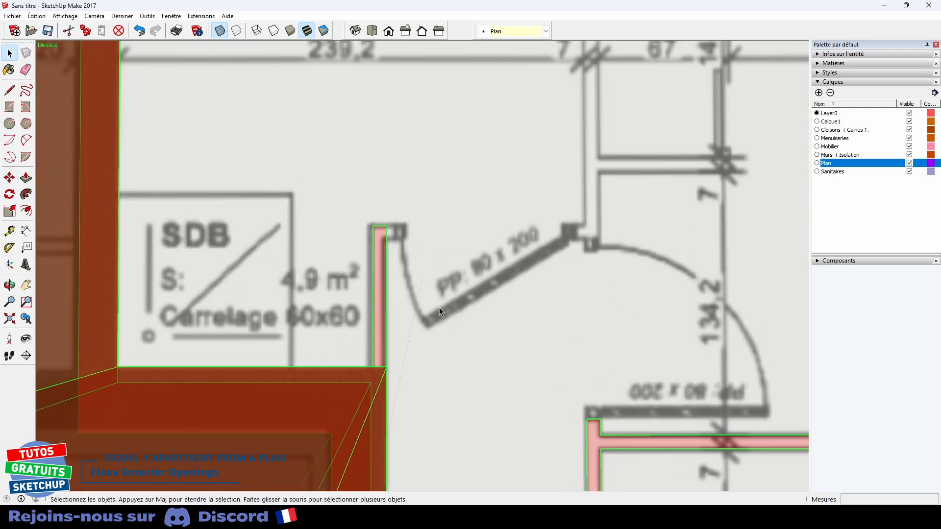
Copy the horizontal template to the upper corner of the SDB partition so it points toward the bathroom door
{"action": "scroll", "coordinate": [514, 333], "scroll_direction": "down", "scroll_amount": 1}
{"action": "scroll", "coordinate": [657, 291], "scroll_direction": "up", "scroll_amount": 1}
{"action": "left_click", "coordinate": [657, 288]}
{"action": "key", "text": "m"}
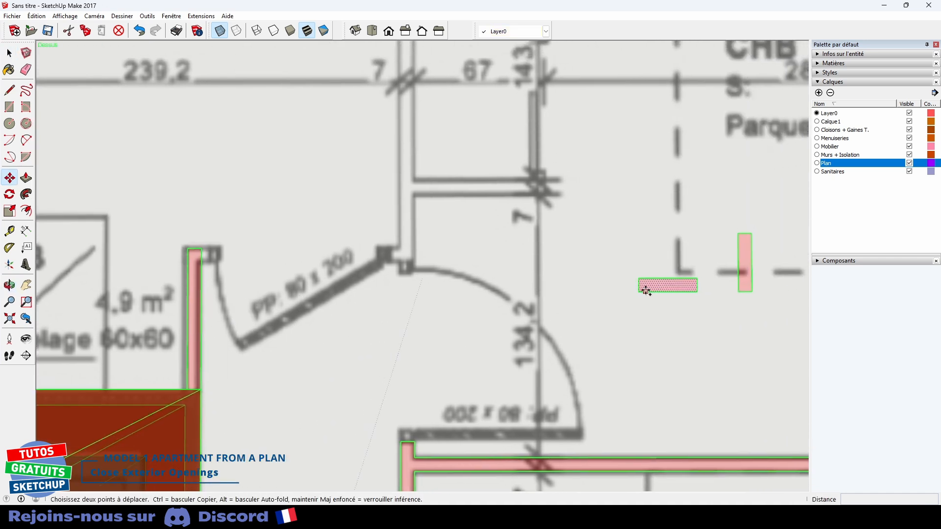
{"action": "left_click", "coordinate": [637, 284]}
{"action": "key", "text": "ctrl"}
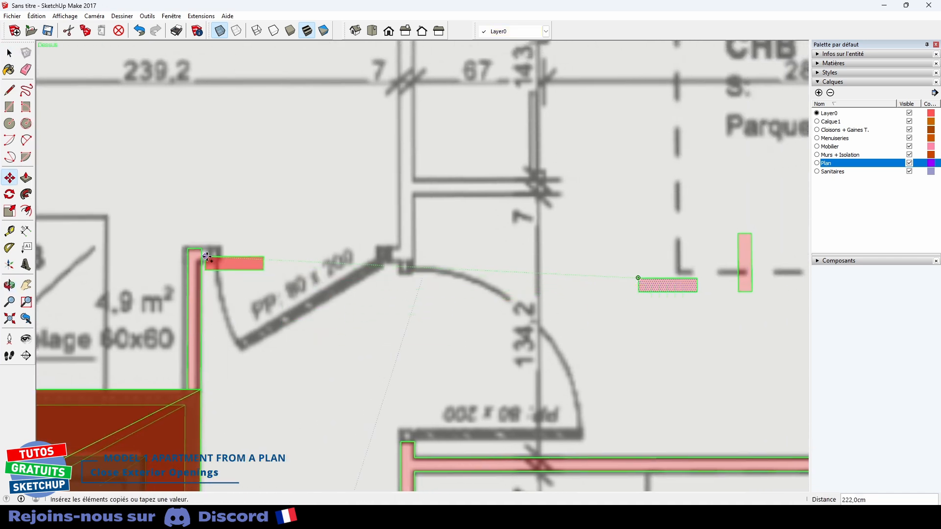
{"action": "left_click", "coordinate": [265, 265]}
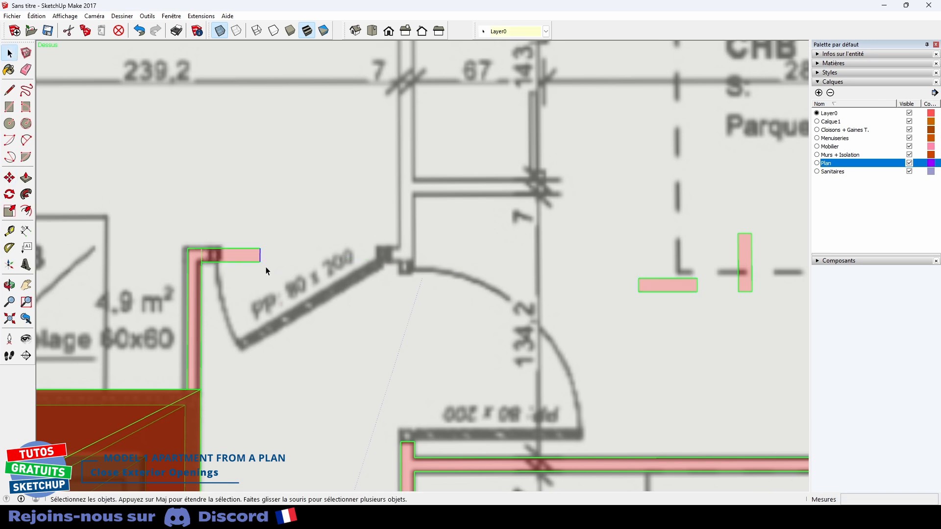
Shorten the horizontal SDB piece to the start of the bathroom door frame and erase the seam at its corner
{"action": "left_click", "coordinate": [260, 248]}
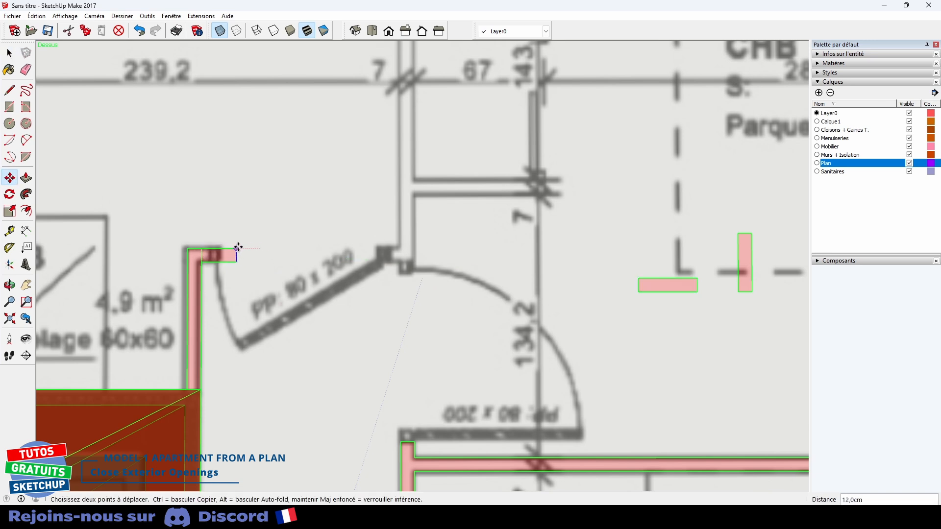
{"action": "left_click", "coordinate": [208, 249]}
{"action": "key", "text": "space"}
{"action": "key", "text": "e"}
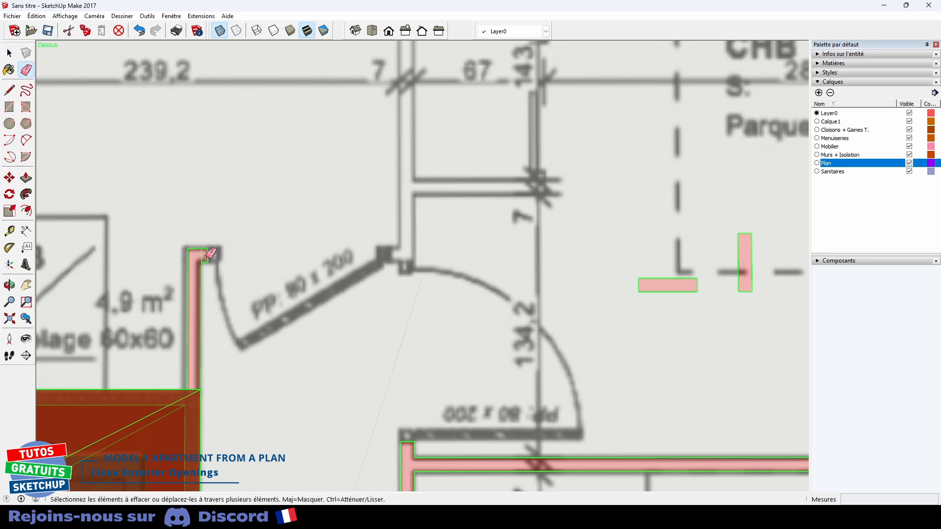
{"action": "left_click", "coordinate": [203, 255]}
Copy the vertical partition template to the line between SDB and CHB 2, just above the bedroom door frame
{"action": "scroll", "coordinate": [258, 276], "scroll_direction": "down", "scroll_amount": 1}
{"action": "middle_click_drag", "start_coordinate": [291, 237], "coordinate": [314, 327], "text": "shift"}
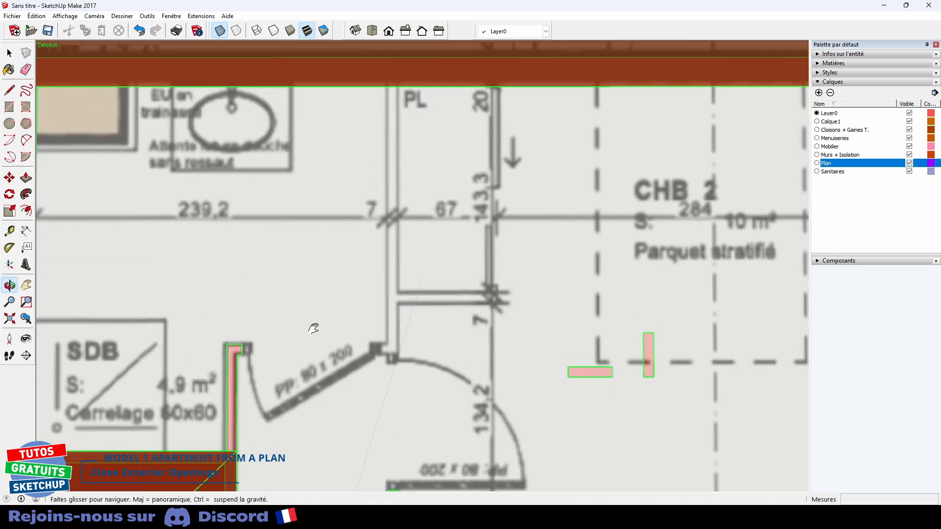
{"action": "key", "text": "space"}
{"action": "left_click", "coordinate": [648, 345]}
{"action": "key", "text": "m"}
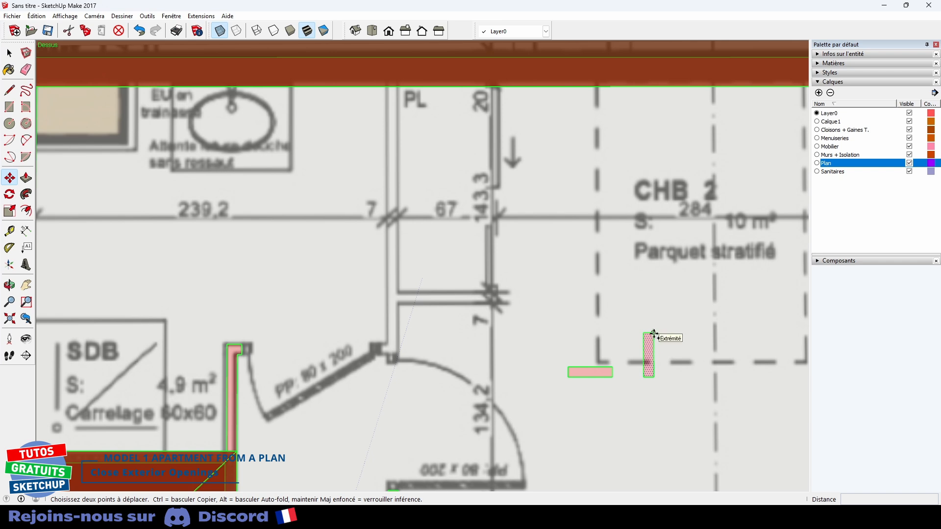
{"action": "left_click", "coordinate": [654, 377]}
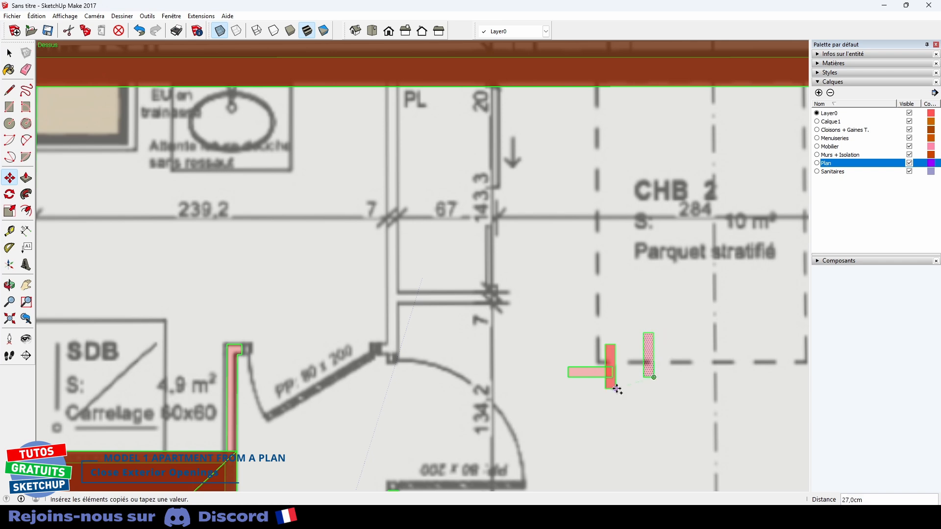
{"action": "scroll", "coordinate": [436, 419], "scroll_direction": "down", "scroll_amount": 2}
{"action": "middle_click_drag", "start_coordinate": [437, 420], "coordinate": [435, 356], "text": "shift"}
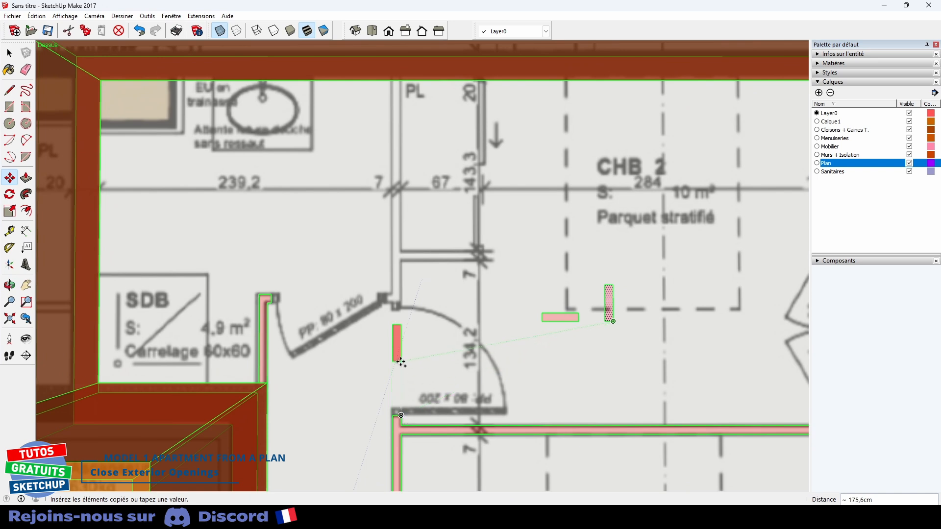
{"action": "scroll", "coordinate": [400, 347], "scroll_direction": "up", "scroll_amount": 1}
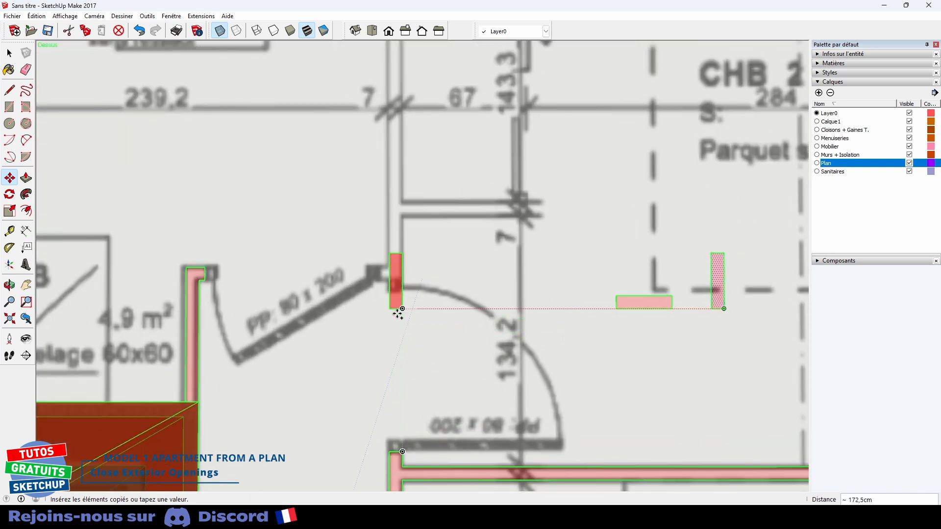
{"action": "left_click", "coordinate": [398, 278]}
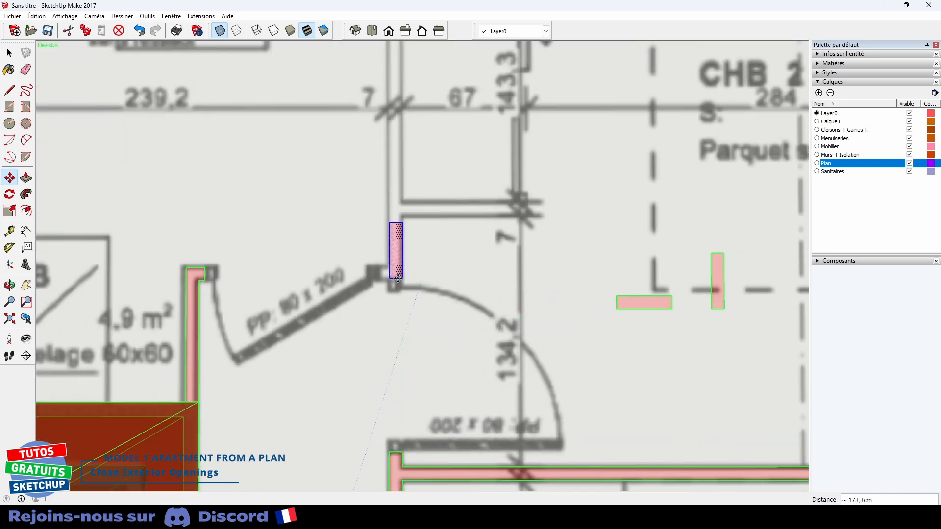
Stretch the upper end of the partition between SDB and CHB 2 to the exterior wall's inner face
{"action": "key", "text": "space"}
{"action": "left_click_drag", "start_coordinate": [393, 227], "coordinate": [416, 234]}
{"action": "middle_click_drag", "start_coordinate": [475, 229], "coordinate": [463, 373], "text": "shift"}
{"action": "key", "text": "m"}
{"action": "left_click", "coordinate": [393, 364]}
{"action": "left_click", "coordinate": [393, 85]}
{"action": "key", "text": "space"}
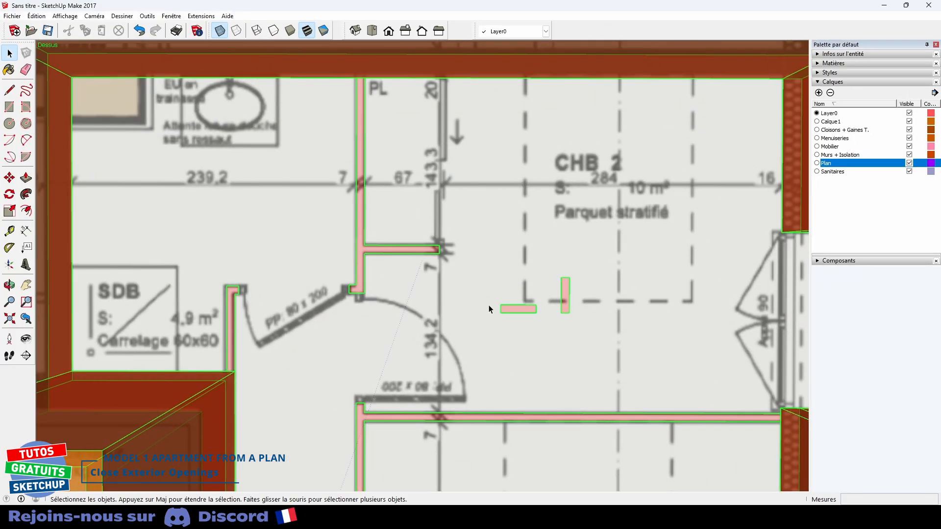
Move both partition templates from CHB 2 to the ENTREE area beside the CHB 1 door
{"action": "left_click_drag", "start_coordinate": [480, 246], "coordinate": [613, 342]}
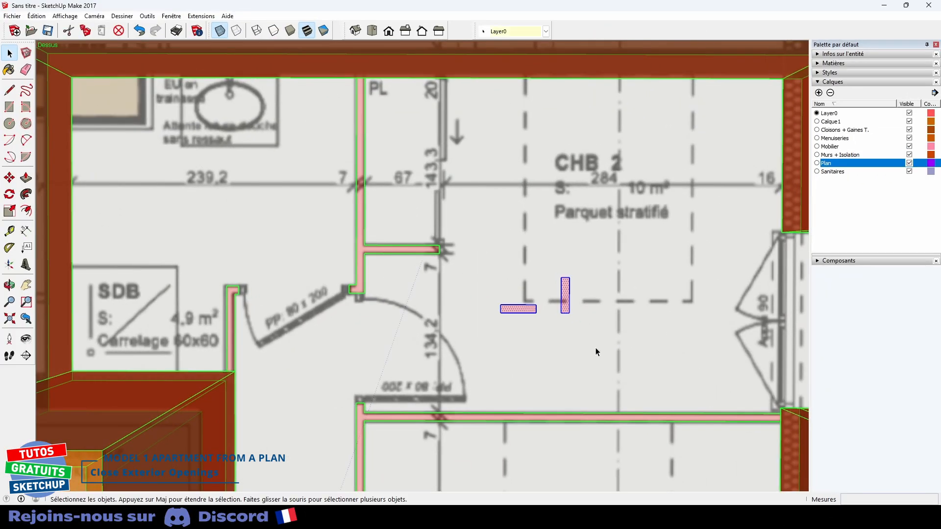
{"action": "key", "text": "m"}
{"action": "scroll", "coordinate": [579, 349], "scroll_direction": "down", "scroll_amount": 1}
{"action": "scroll", "coordinate": [578, 349], "scroll_direction": "down", "scroll_amount": 2}
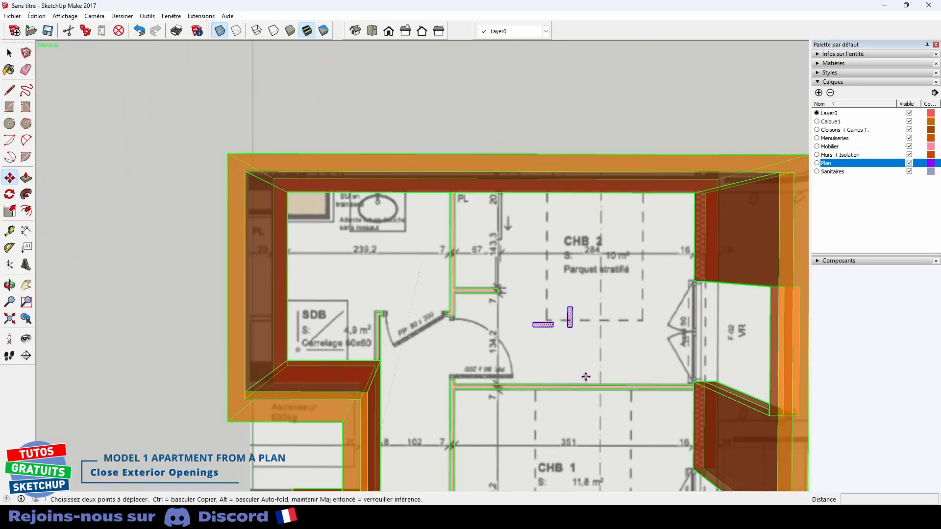
{"action": "middle_click_drag", "start_coordinate": [588, 379], "coordinate": [562, 260], "text": "shift"}
{"action": "left_click", "coordinate": [543, 210]}
{"action": "middle_click_drag", "start_coordinate": [542, 431], "coordinate": [480, 202], "text": "shift"}
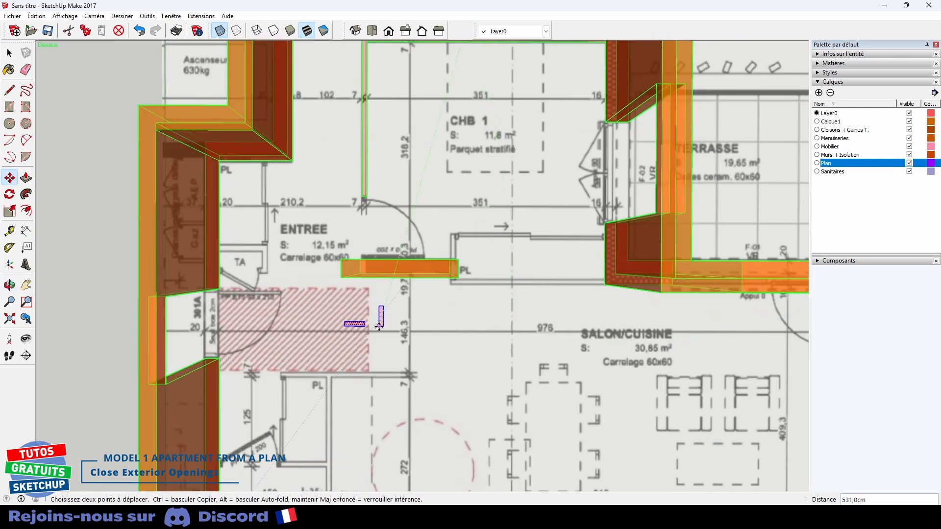
{"action": "left_click", "coordinate": [382, 244]}
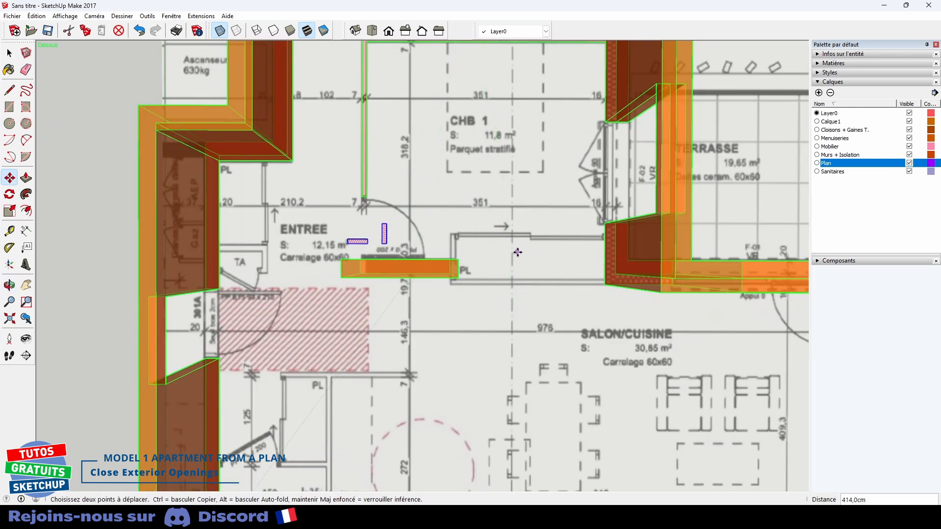
Delete the two leftover partition templates in the kitchen area beside the WC partitions
{"action": "middle_click_drag", "start_coordinate": [524, 437], "coordinate": [354, 396], "text": "shift"}
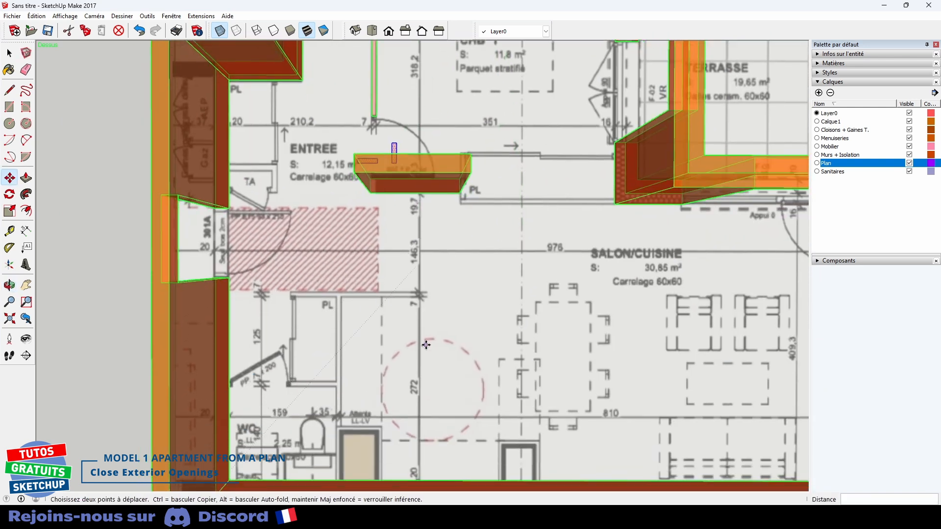
{"action": "middle_click_drag", "start_coordinate": [494, 273], "coordinate": [501, 370], "text": "shift"}
{"action": "scroll", "coordinate": [502, 362], "scroll_direction": "up", "scroll_amount": 1}
{"action": "scroll", "coordinate": [502, 362], "scroll_direction": "up", "scroll_amount": 1}
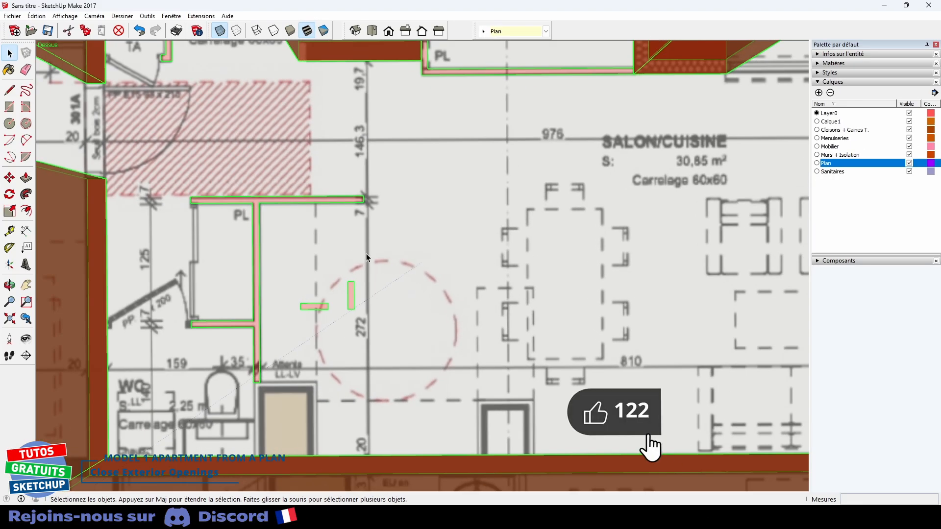
{"action": "left_click_drag", "start_coordinate": [283, 261], "coordinate": [392, 332]}
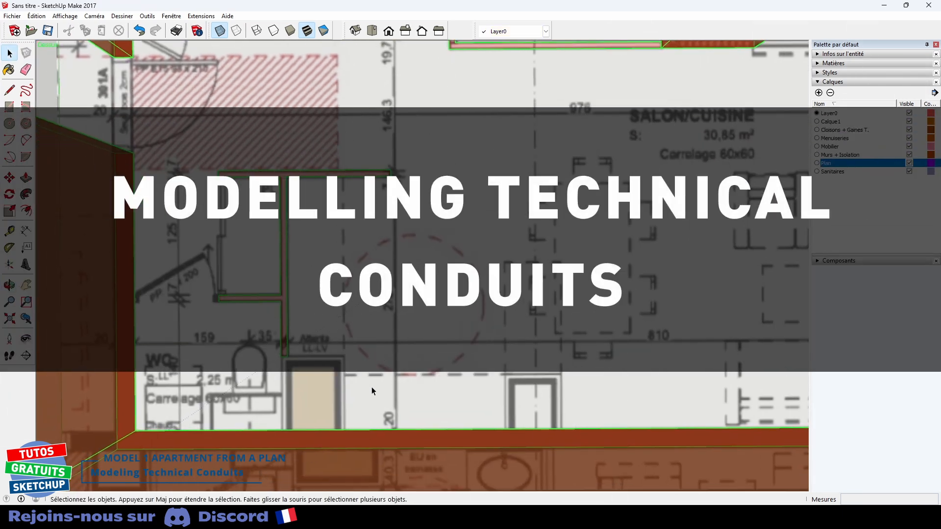
Draw a rectangle about 79 by 68 cm over the technical duct beside the WC and erase the seam with the partition
{"action": "scroll", "coordinate": [371, 387], "scroll_direction": "up", "scroll_amount": 2}
{"action": "key", "text": "r"}
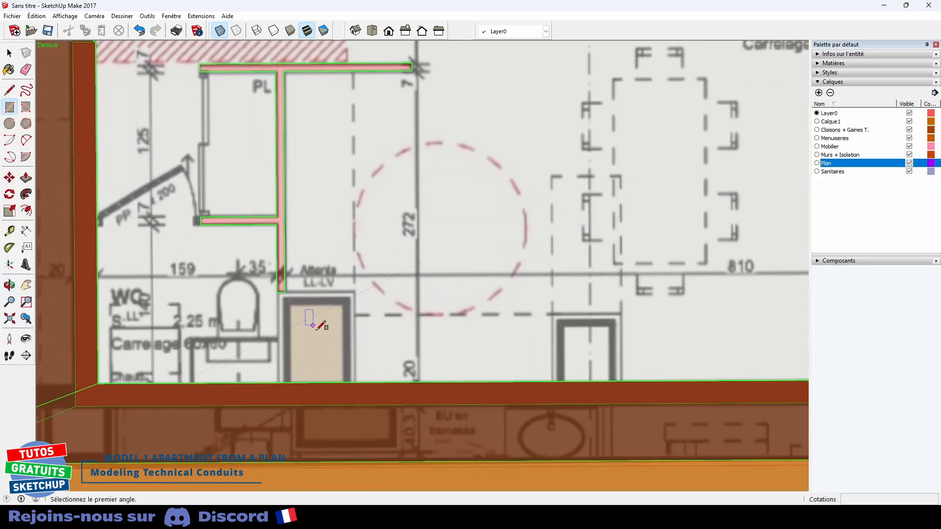
{"action": "left_click", "coordinate": [277, 292]}
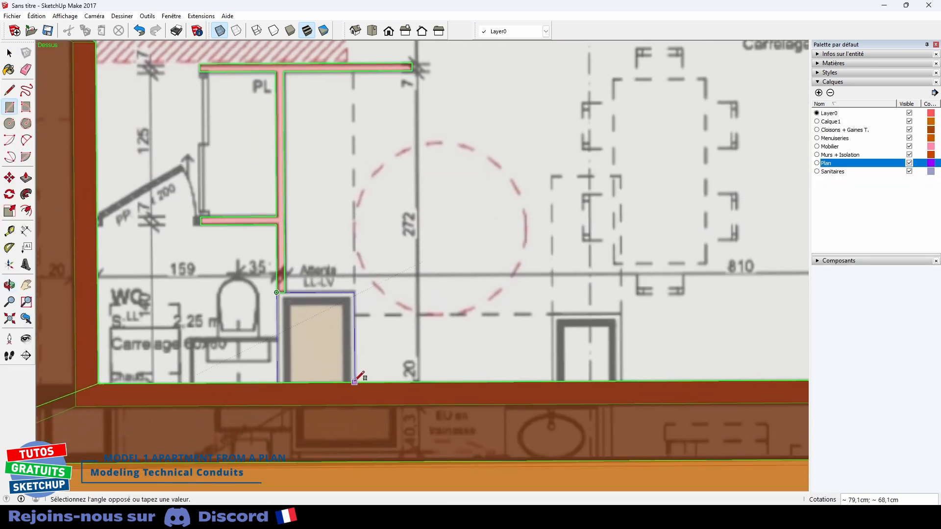
{"action": "left_click", "coordinate": [354, 382]}
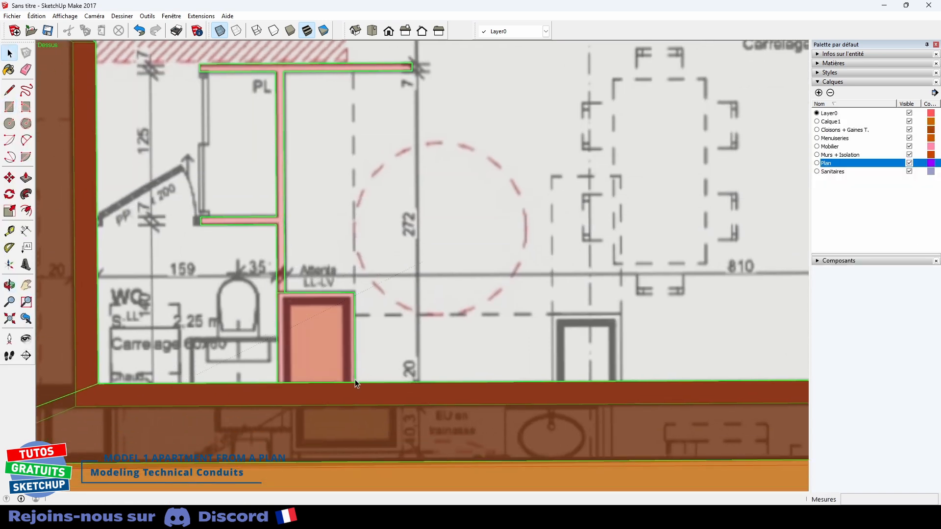
{"action": "key", "text": "e"}
{"action": "mouse_move", "coordinate": [306, 325]}
{"action": "left_mouse_down"}
{"action": "mouse_move", "coordinate": [275, 320]}
{"action": "mouse_move", "coordinate": [339, 279]}
{"action": "mouse_move", "coordinate": [334, 317]}
{"action": "left_mouse_up"}
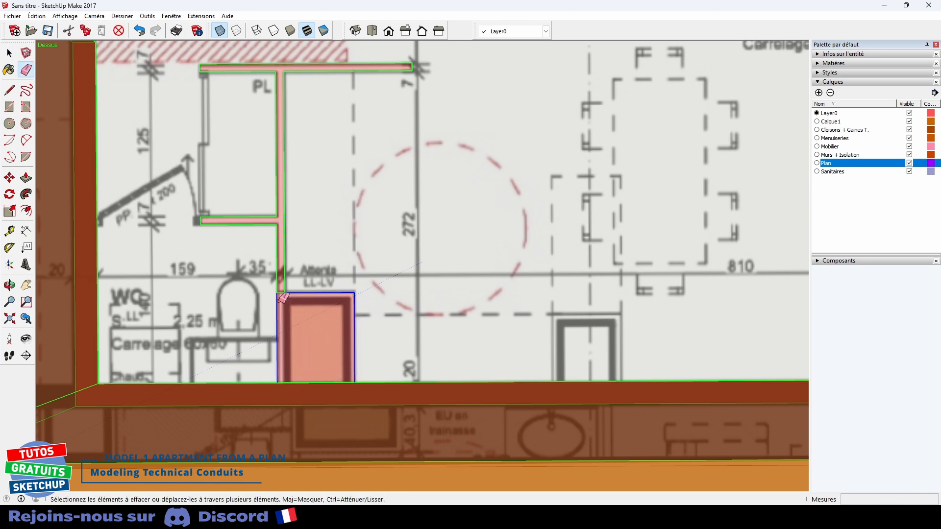
Offset the duct outline inward by the previous distance and delete the inner edge along the exterior wall to hollow it
{"action": "key", "text": "space"}
{"action": "key", "text": "f"}
{"action": "double_click", "coordinate": [293, 318]}
{"action": "key", "text": "space"}
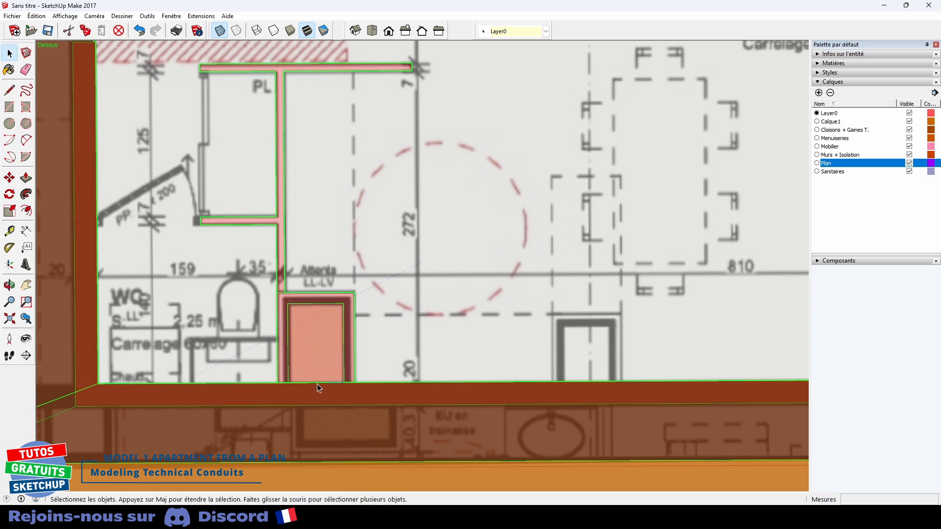
{"action": "middle_click_drag", "start_coordinate": [351, 325], "coordinate": [342, 414]}
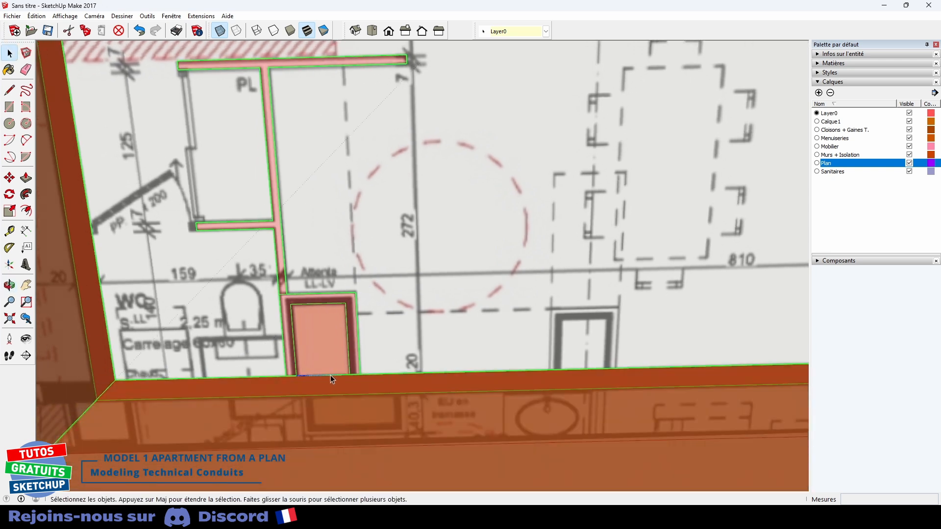
{"action": "key", "text": "Delete"}
Turn off X-ray display and extrude the SDB duct and the partition between SDB and CHB 2 by 250 cm
{"action": "middle_click_drag", "start_coordinate": [488, 375], "coordinate": [475, 354], "text": "shift"}
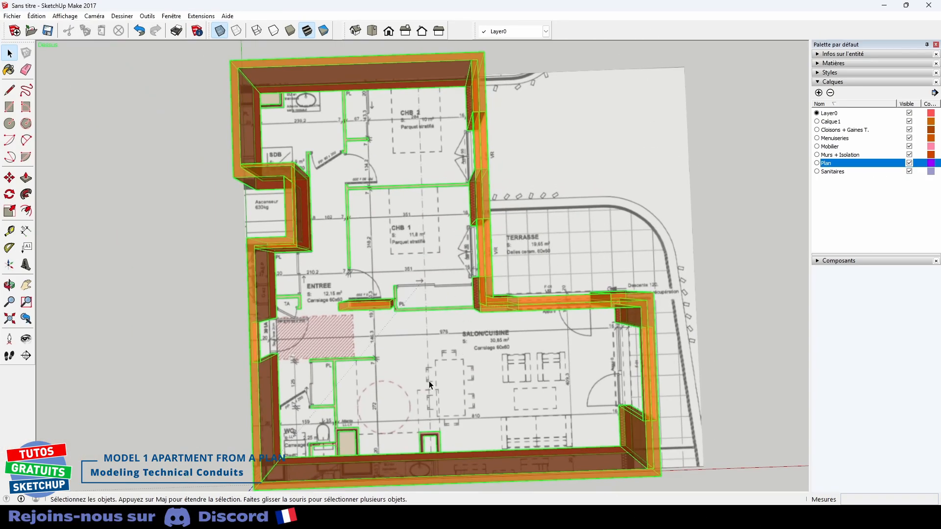
{"action": "middle_click_drag", "start_coordinate": [429, 381], "coordinate": [419, 368]}
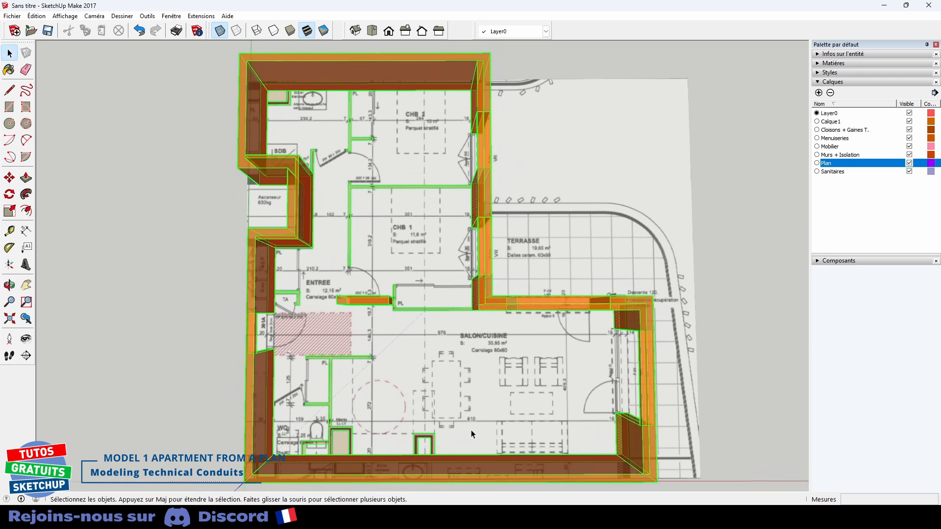
{"action": "middle_click_drag", "start_coordinate": [686, 201], "coordinate": [683, 160]}
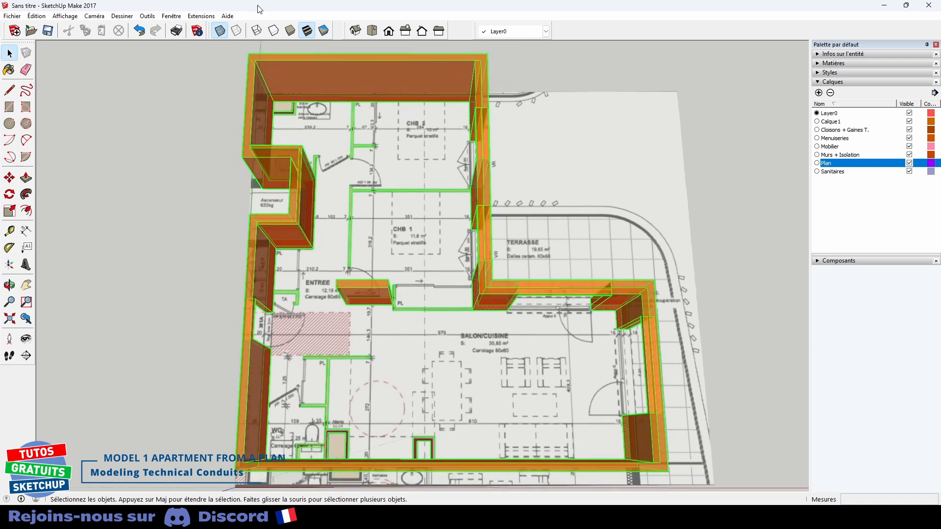
{"action": "left_click", "coordinate": [219, 31]}
{"action": "scroll", "coordinate": [319, 175], "scroll_direction": "up", "scroll_amount": 4}
{"action": "key", "text": "p"}
{"action": "double_click", "coordinate": [283, 88]}
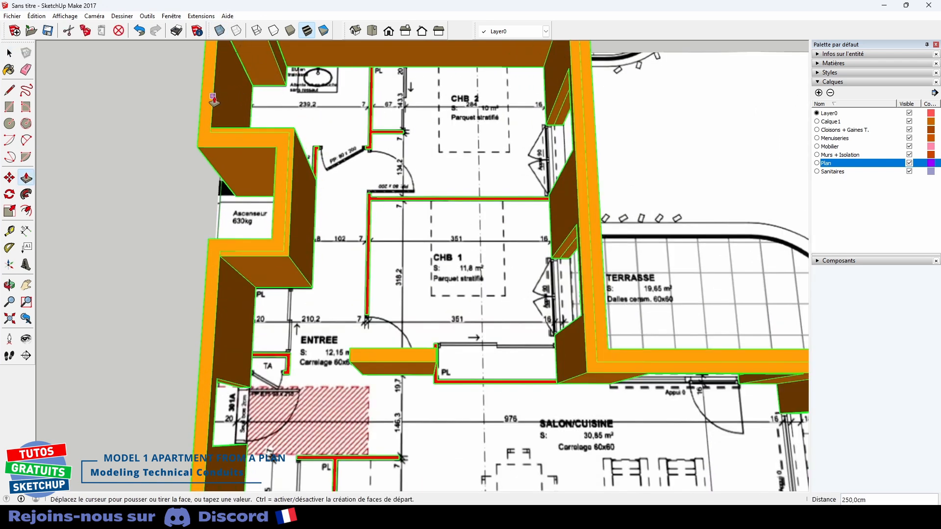
{"action": "double_click", "coordinate": [374, 134]}
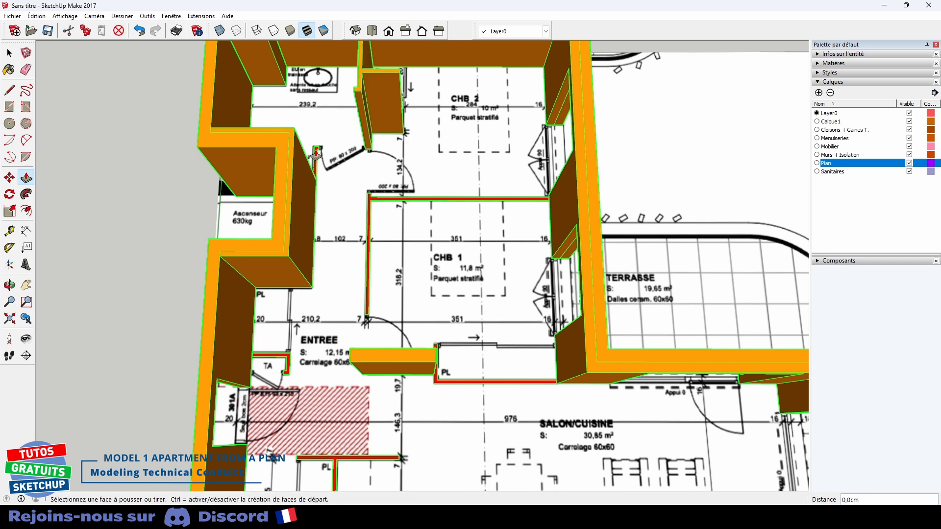
Extrude the remaining interior partitions and technical duct outlines to the same 250 cm height
{"action": "double_click", "coordinate": [316, 155]}
{"action": "double_click", "coordinate": [429, 199]}
{"action": "double_click", "coordinate": [283, 356]}
{"action": "middle_click_drag", "start_coordinate": [456, 399], "coordinate": [453, 265], "text": "shift"}
{"action": "double_click", "coordinate": [453, 248]}
{"action": "double_click", "coordinate": [373, 322]}
{"action": "double_click", "coordinate": [482, 477]}
{"action": "scroll", "coordinate": [482, 461], "scroll_direction": "down", "scroll_amount": 3}
{"action": "middle_click_drag", "start_coordinate": [481, 461], "coordinate": [576, 248]}
{"action": "key", "text": "space"}
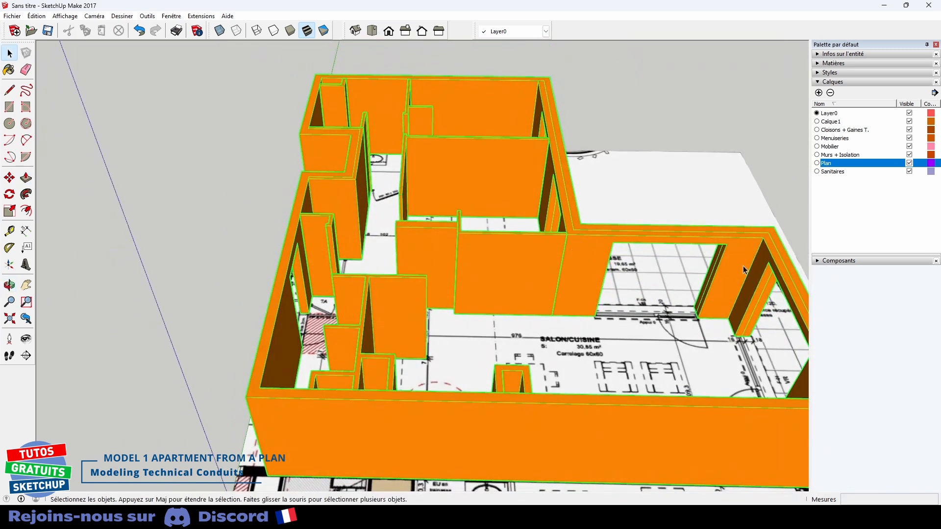
Hide the Murs + Isolation and Plan layers and make one group of all interior partitions and ducts
{"action": "left_click", "coordinate": [910, 155]}
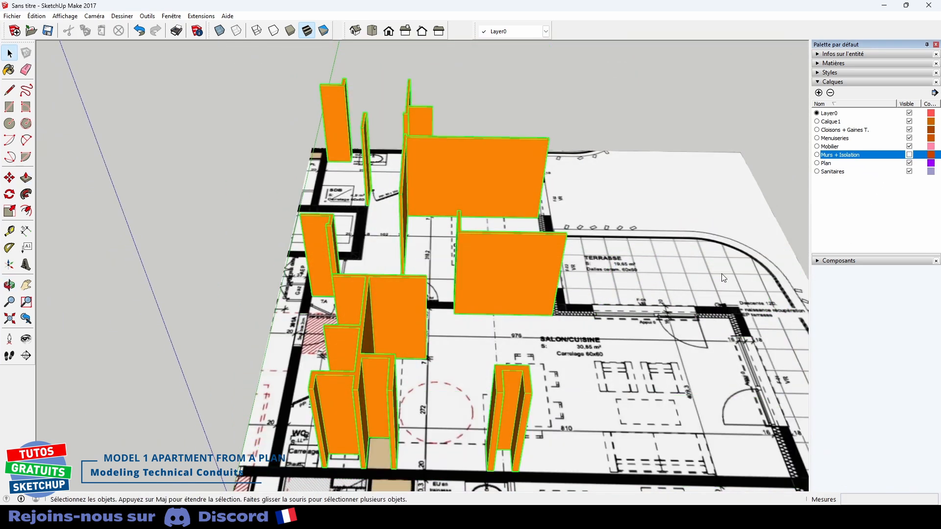
{"action": "left_click", "coordinate": [910, 163]}
{"action": "middle_click_drag", "start_coordinate": [590, 317], "coordinate": [290, 82]}
{"action": "left_click_drag", "start_coordinate": [262, 161], "coordinate": [579, 468]}
{"action": "right_click", "coordinate": [516, 257]}
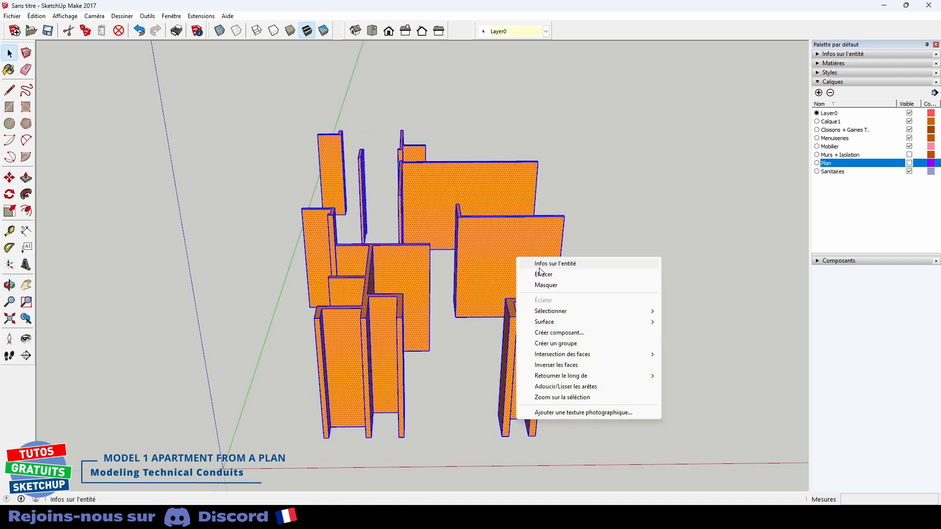
{"action": "left_click", "coordinate": [563, 343]}
Assign the partition group to the Cloisons + Gaines T. layer, check its visibility, and show the Murs + Isolation and Plan layers
{"action": "left_click", "coordinate": [546, 31]}
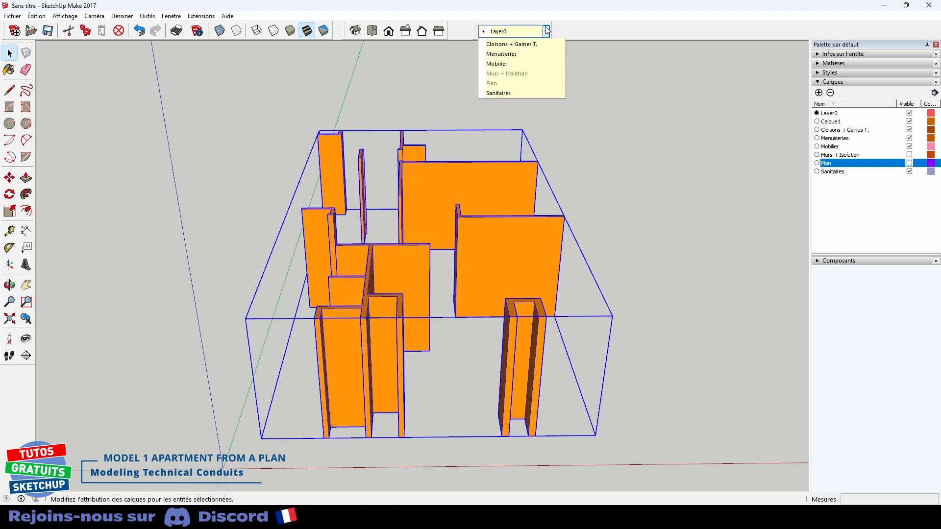
{"action": "left_click", "coordinate": [532, 65]}
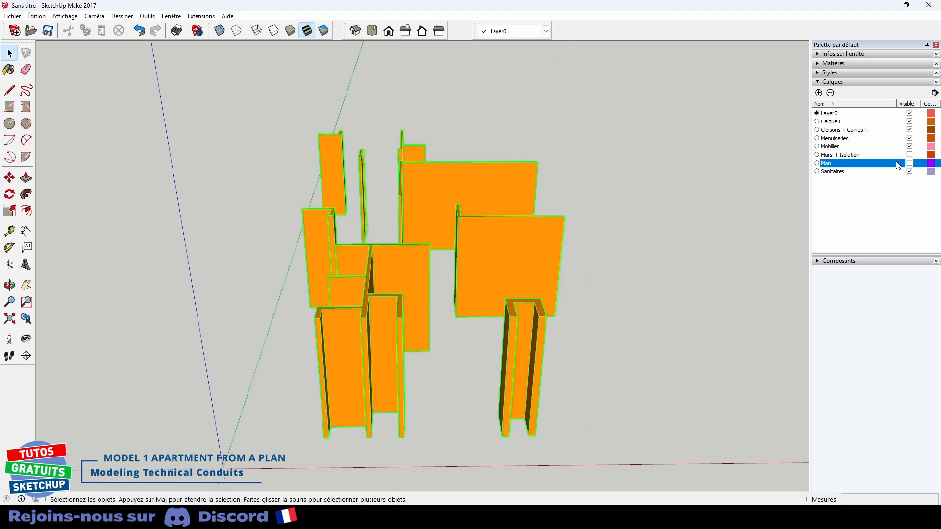
{"action": "left_click", "coordinate": [910, 131]}
{"action": "left_click", "coordinate": [909, 130]}
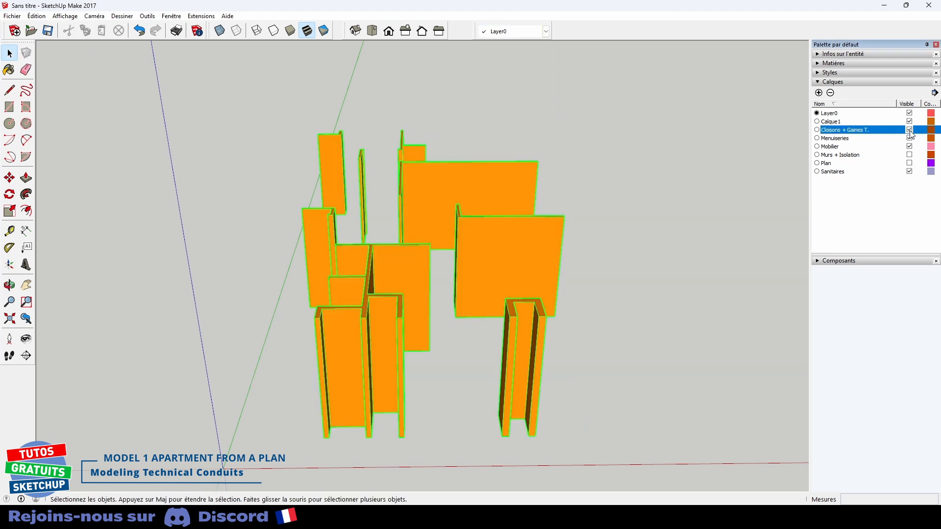
{"action": "left_click", "coordinate": [910, 155]}
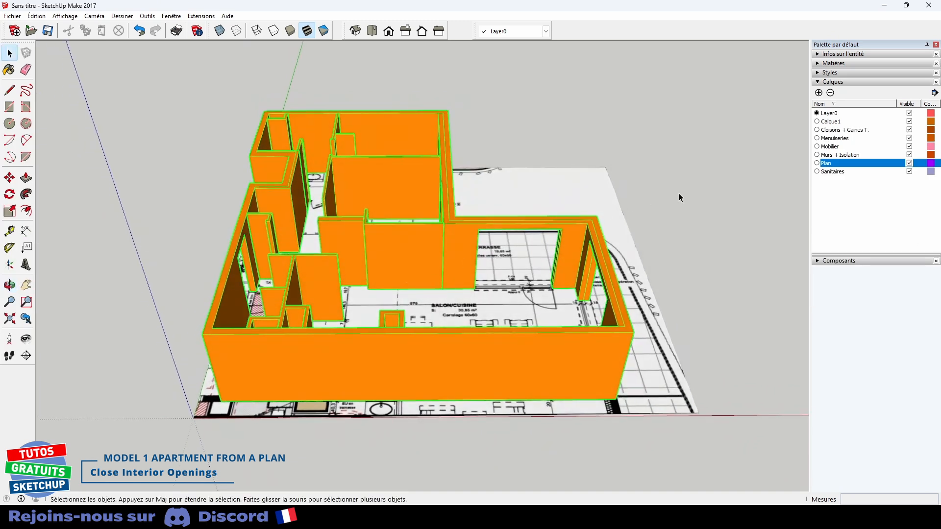
Hide the Murs + Isolation layer and open the partition group for editing around the SDB door
{"action": "left_click", "coordinate": [910, 154]}
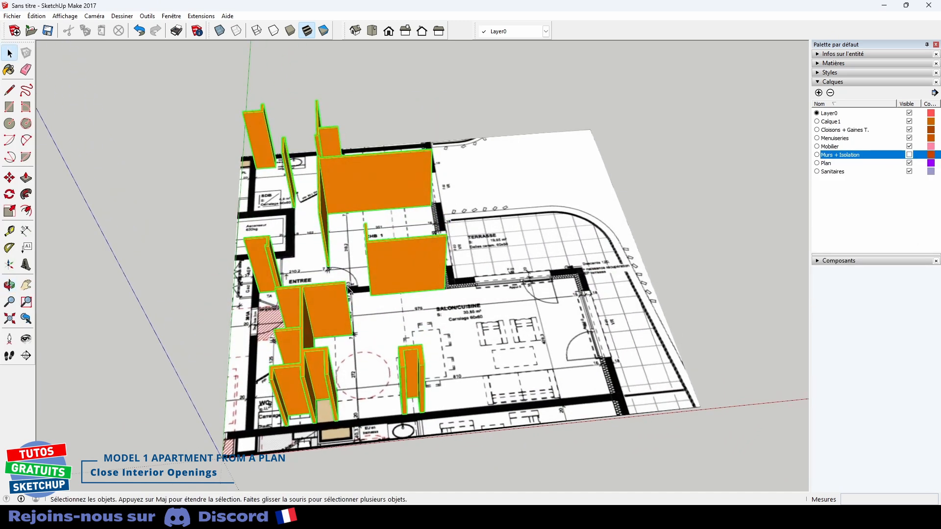
{"action": "middle_click_drag", "start_coordinate": [331, 251], "coordinate": [422, 279], "text": "shift"}
{"action": "scroll", "coordinate": [388, 236], "scroll_direction": "up", "scroll_amount": 7}
{"action": "middle_click_drag", "start_coordinate": [383, 221], "coordinate": [401, 344], "text": "shift"}
{"action": "key", "text": "space"}
{"action": "middle_click_drag", "start_coordinate": [388, 311], "coordinate": [280, 303]}
{"action": "middle_click_drag", "start_coordinate": [281, 304], "coordinate": [340, 234]}
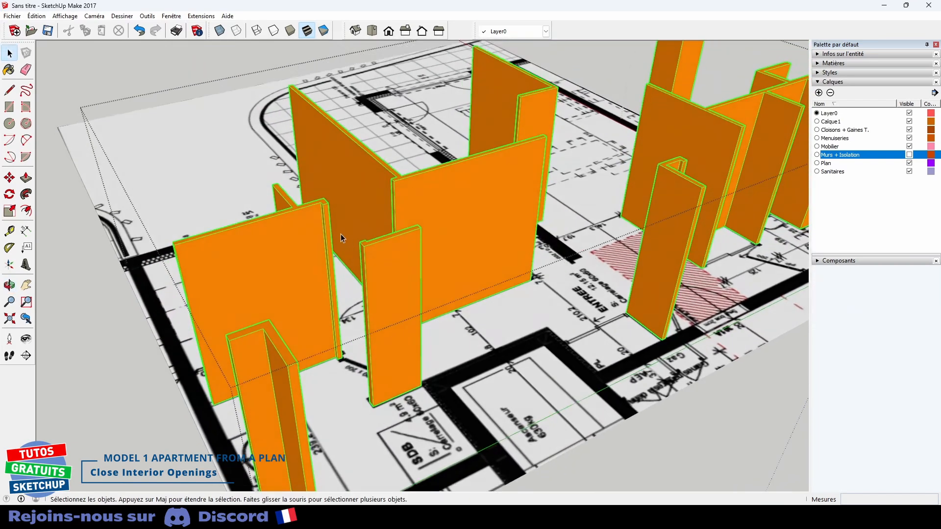
Draw a 40 cm high rectangle at the top of the partition end and extrude it across the SDB door opening as a lintel
{"action": "scroll", "coordinate": [331, 231], "scroll_direction": "up", "scroll_amount": 5}
{"action": "key", "text": "r"}
{"action": "left_click", "coordinate": [326, 184]}
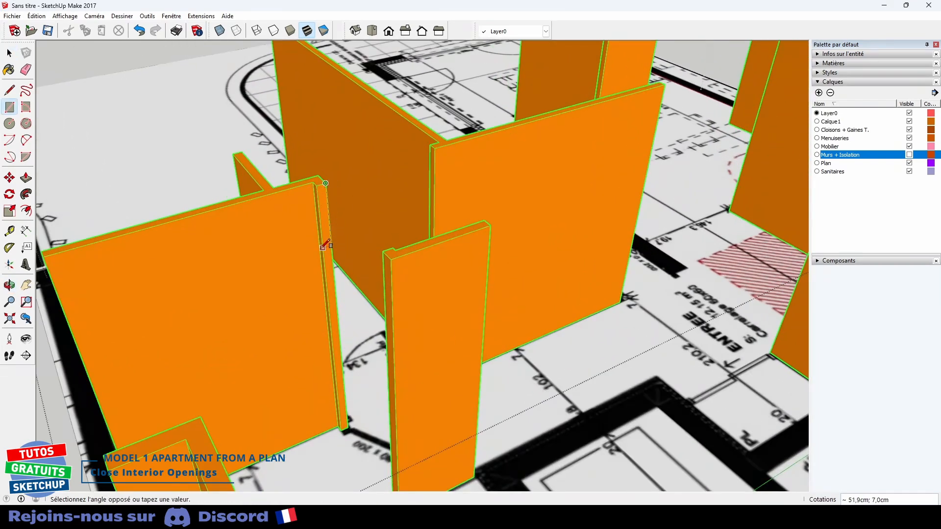
{"action": "left_click", "coordinate": [323, 256]}
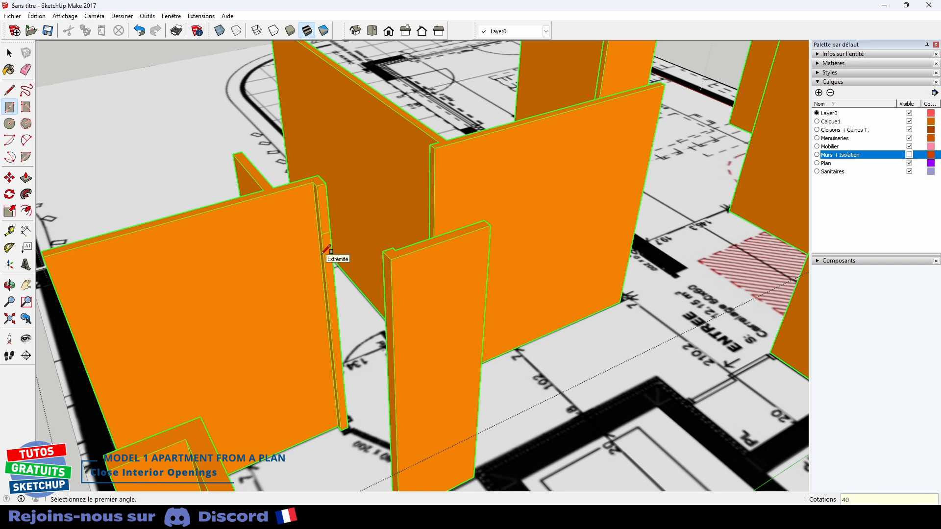
{"action": "key", "text": "p"}
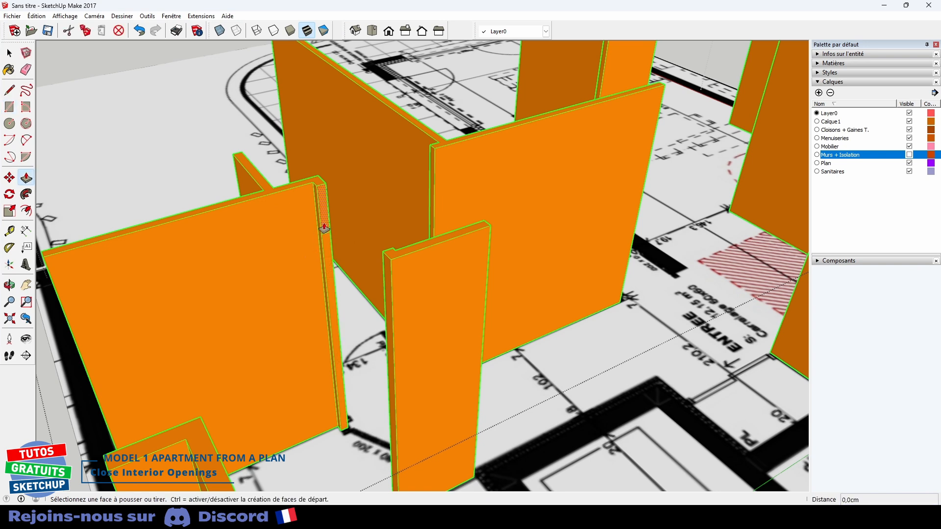
{"action": "left_click", "coordinate": [325, 238]}
{"action": "left_click", "coordinate": [392, 257]}
{"action": "key", "text": "space"}
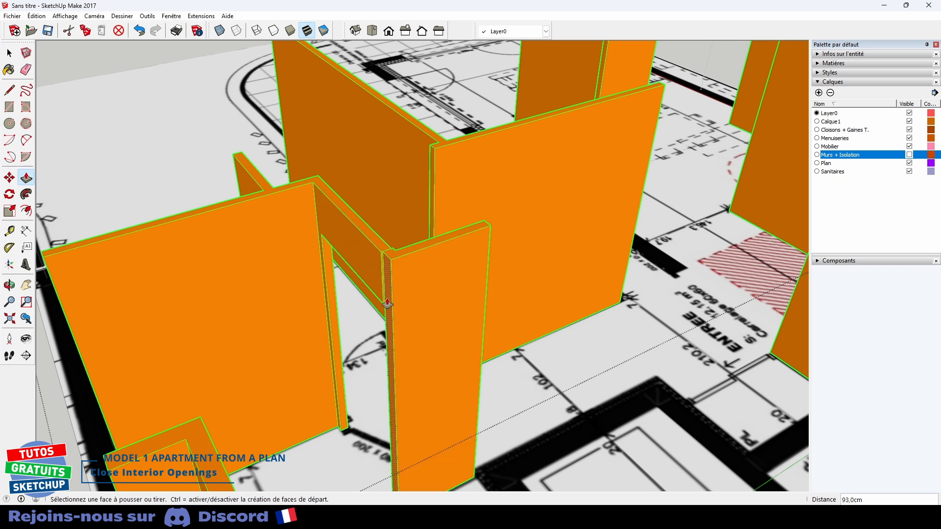
Push both faces of the SDB door lintel flush with the adjoining partitions and erase the leftover edges
{"action": "scroll", "coordinate": [392, 259], "scroll_direction": "up", "scroll_amount": 5}
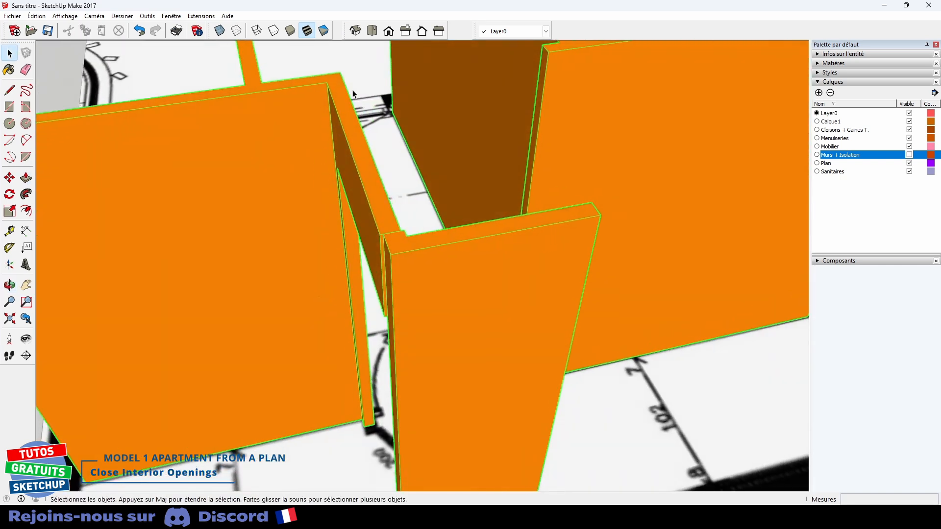
{"action": "middle_click_drag", "start_coordinate": [378, 270], "coordinate": [395, 286]}
{"action": "key", "text": "p"}
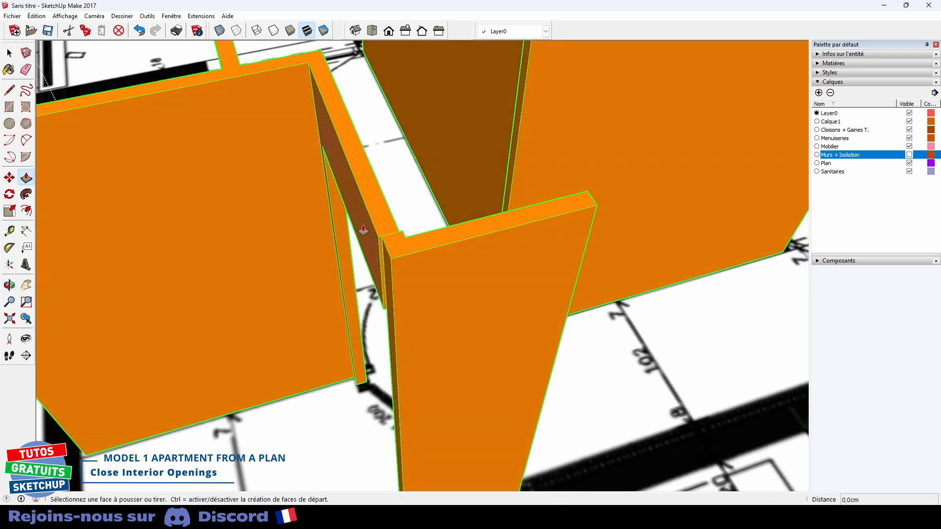
{"action": "left_click", "coordinate": [375, 263]}
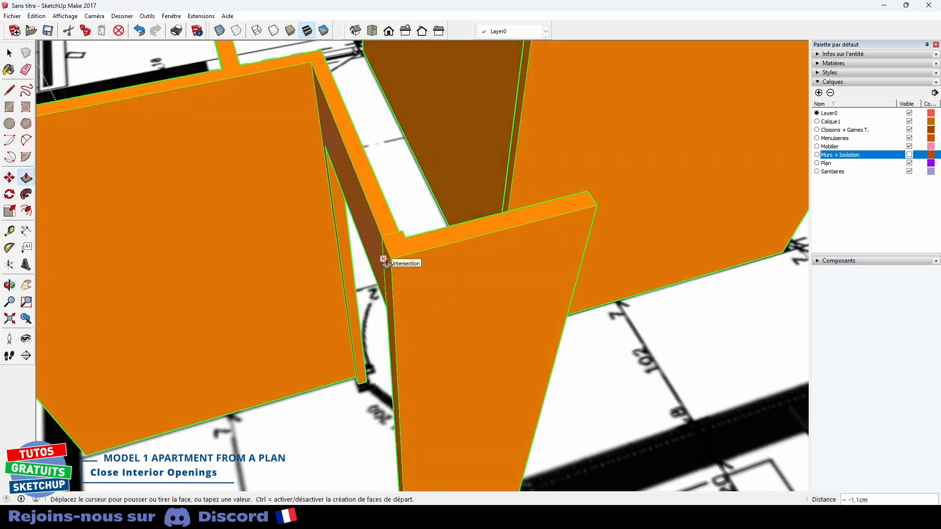
{"action": "middle_click_drag", "start_coordinate": [449, 248], "coordinate": [407, 237]}
{"action": "left_click", "coordinate": [457, 215]}
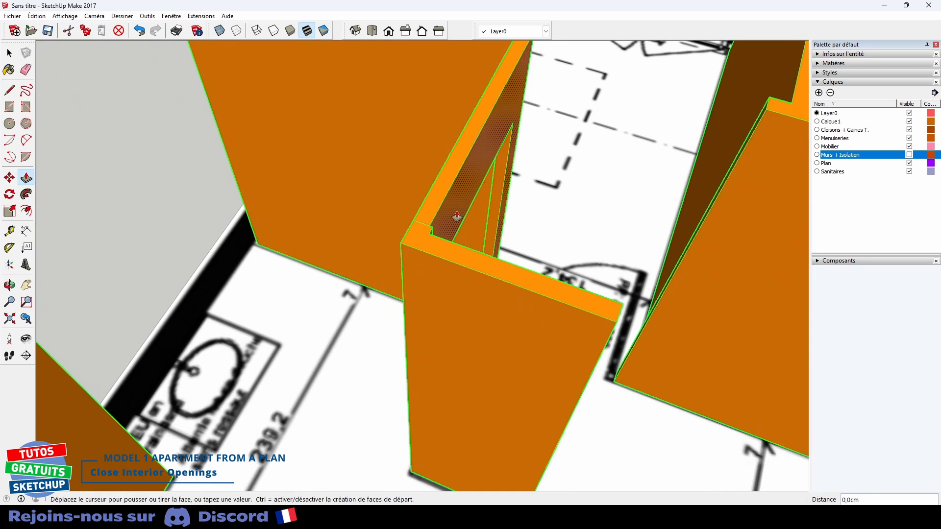
{"action": "left_click", "coordinate": [431, 235]}
{"action": "key", "text": "space"}
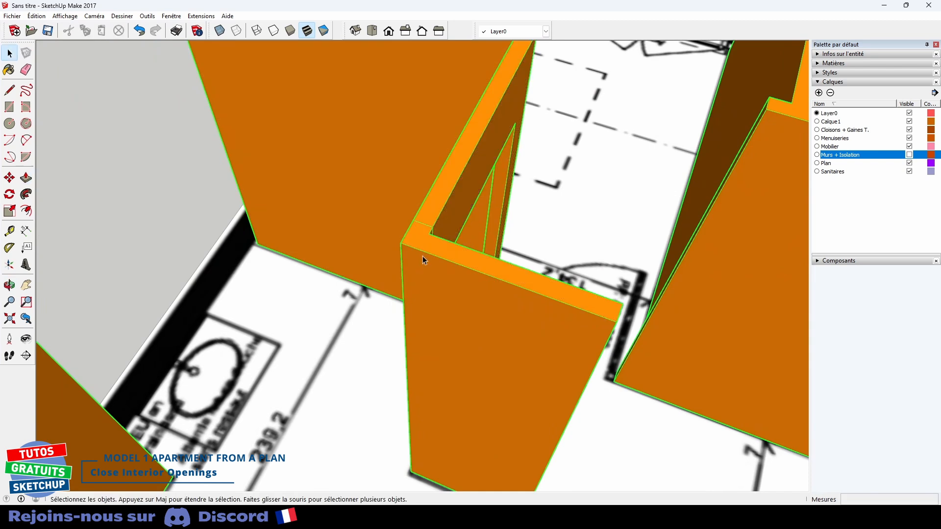
{"action": "key", "text": "e"}
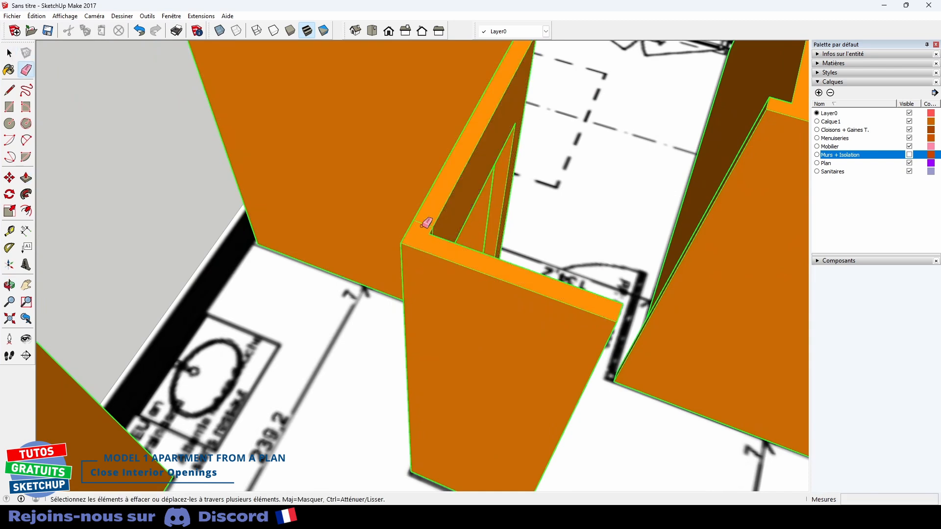
{"action": "middle_click_drag", "start_coordinate": [424, 223], "coordinate": [435, 240]}
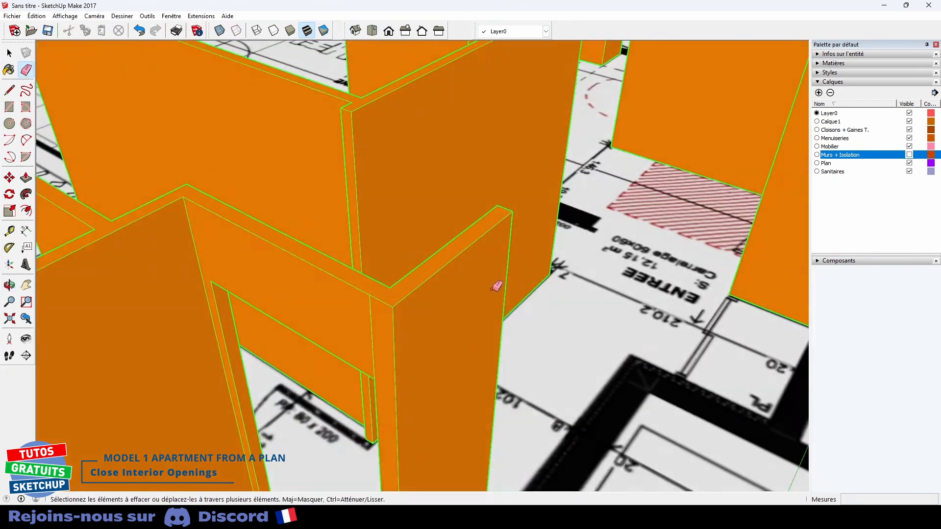
Close the adjacent CHB 2 door opening with a 40 cm high lintel extruded from the partition end, and erase the leftover edge
{"action": "middle_click_drag", "start_coordinate": [355, 299], "coordinate": [442, 375]}
{"action": "key", "text": "r"}
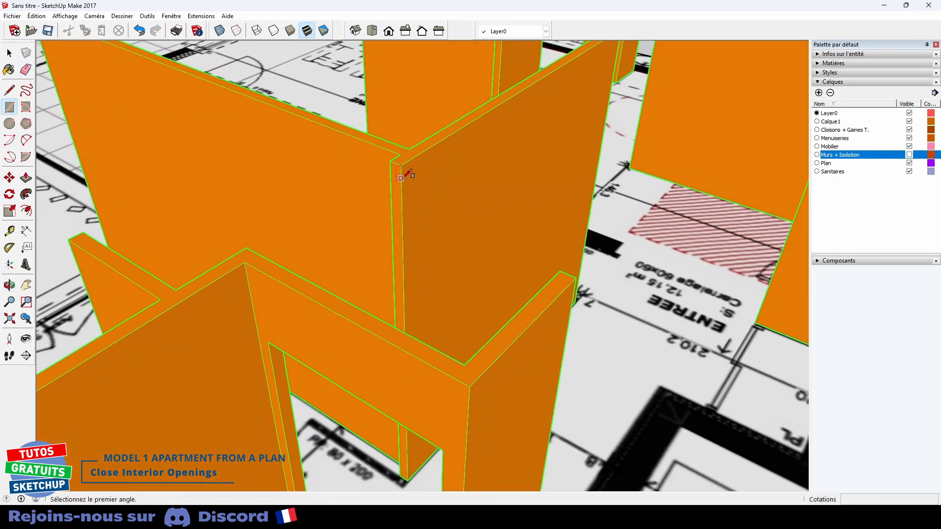
{"action": "left_click", "coordinate": [401, 165]}
{"action": "left_click", "coordinate": [397, 241]}
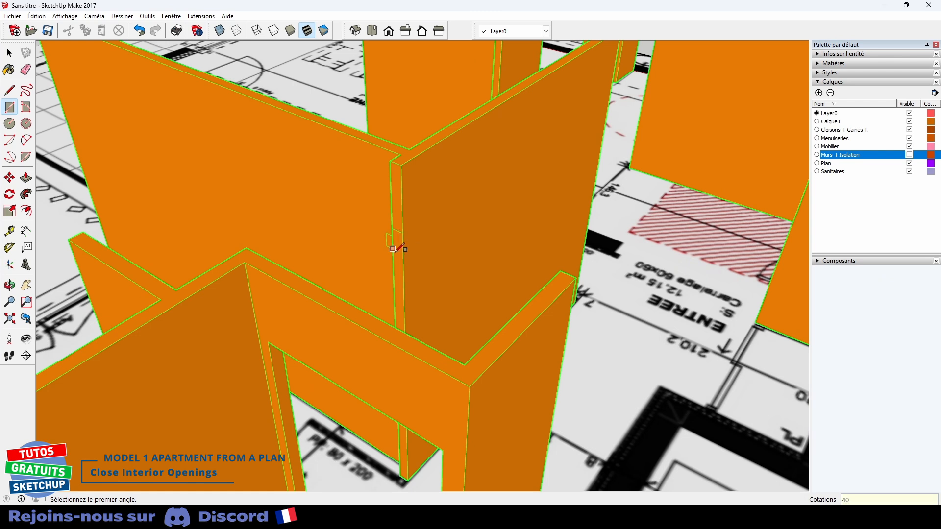
{"action": "key", "text": "p"}
{"action": "left_click", "coordinate": [399, 211]}
{"action": "left_click", "coordinate": [265, 259]}
{"action": "mouse_move", "coordinate": [257, 250]}
{"action": "middle_mouse_down"}
{"action": "mouse_move", "coordinate": [534, 285]}
{"action": "mouse_move", "coordinate": [602, 266]}
{"action": "mouse_move", "coordinate": [655, 267]}
{"action": "mouse_move", "coordinate": [537, 362]}
{"action": "middle_mouse_up"}
{"action": "key", "text": "e"}
{"action": "left_click", "coordinate": [571, 267]}
{"action": "key", "text": "space"}
Show the Murs + Isolation layer and extrude a 40 cm high lintel from the hallway partition end to the short wall beside CHB 1
{"action": "middle_click_drag", "start_coordinate": [681, 268], "coordinate": [309, 251]}
{"action": "middle_click_drag", "start_coordinate": [483, 268], "coordinate": [346, 253]}
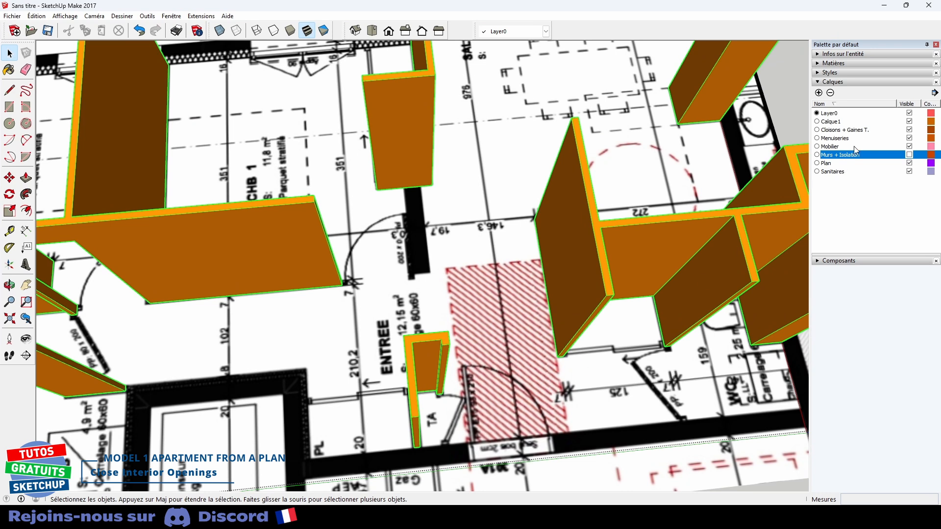
{"action": "left_click", "coordinate": [910, 155]}
{"action": "middle_click_drag", "start_coordinate": [603, 255], "coordinate": [355, 192]}
{"action": "scroll", "coordinate": [359, 187], "scroll_direction": "up", "scroll_amount": 4}
{"action": "key", "text": "r"}
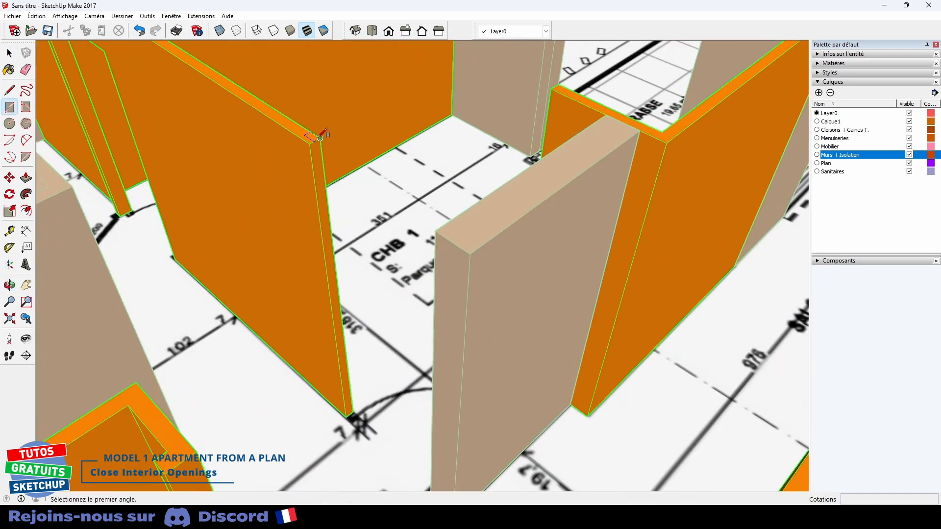
{"action": "left_click", "coordinate": [321, 141]}
{"action": "left_click", "coordinate": [323, 210]}
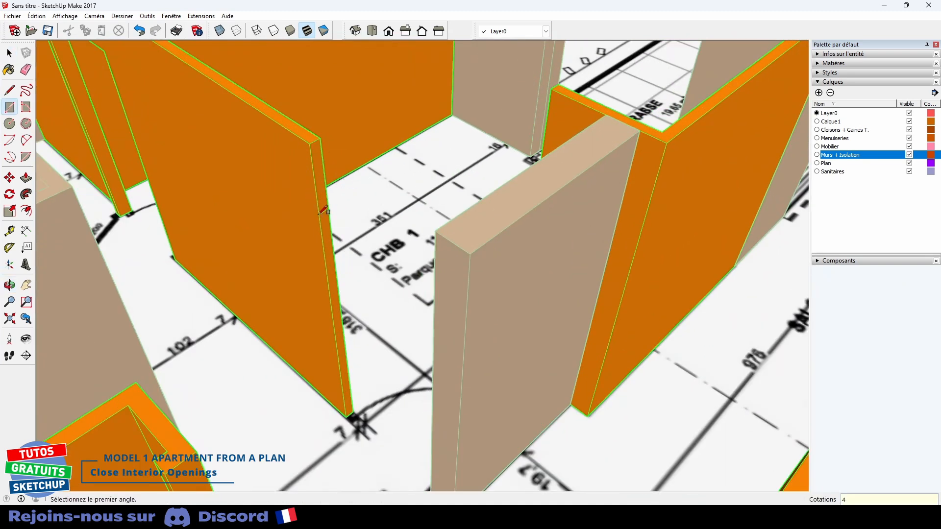
{"action": "key", "text": "p"}
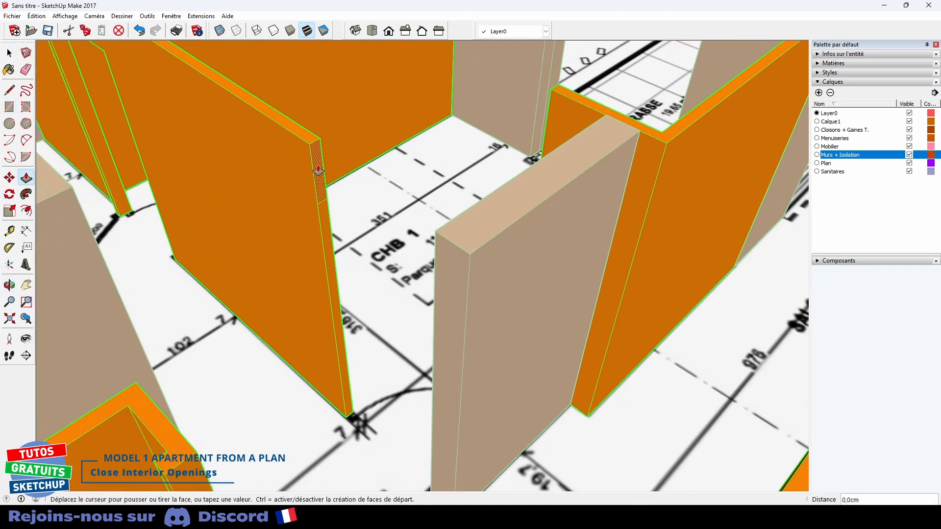
{"action": "left_click", "coordinate": [318, 171]}
{"action": "left_click", "coordinate": [435, 233]}
Open the wall group, push the short wall's end face flush with the CHB 1 lintel, and leave the group
{"action": "middle_click_drag", "start_coordinate": [435, 234], "coordinate": [528, 315]}
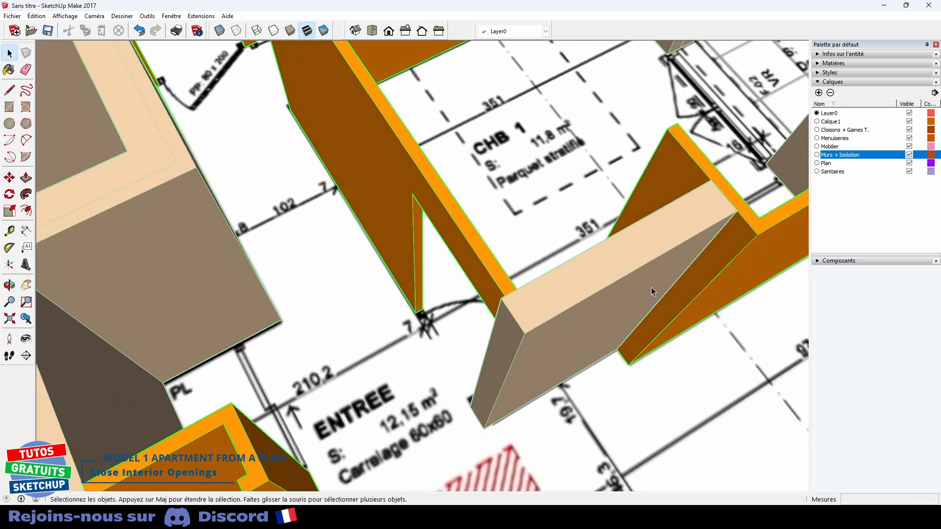
{"action": "middle_click_drag", "start_coordinate": [686, 269], "coordinate": [161, 331]}
{"action": "double_click", "coordinate": [744, 235]}
{"action": "middle_click_drag", "start_coordinate": [742, 253], "coordinate": [611, 336], "text": "shift"}
{"action": "scroll", "coordinate": [605, 338], "scroll_direction": "up", "scroll_amount": 3}
{"action": "key", "text": "p"}
{"action": "left_click", "coordinate": [522, 346]}
{"action": "left_click", "coordinate": [513, 304]}
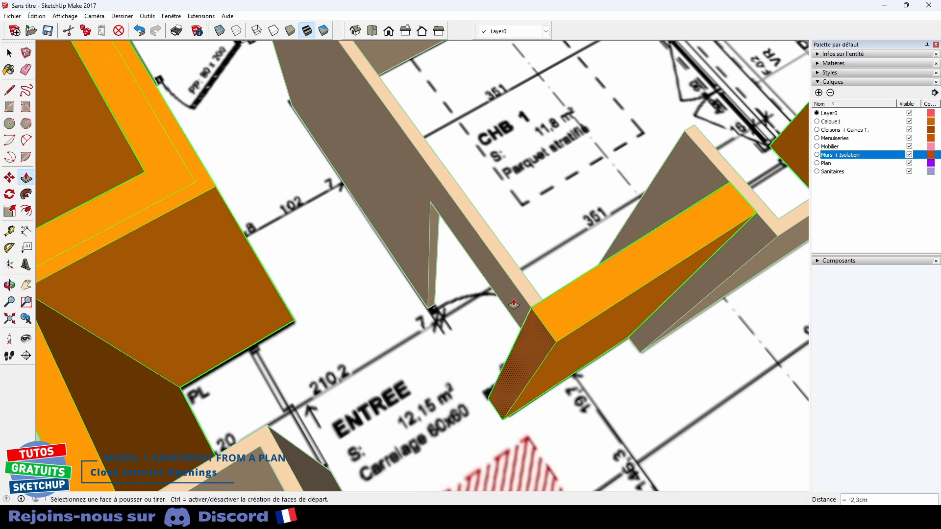
{"action": "key", "text": "space"}
{"action": "middle_click_drag", "start_coordinate": [490, 314], "coordinate": [187, 372]}
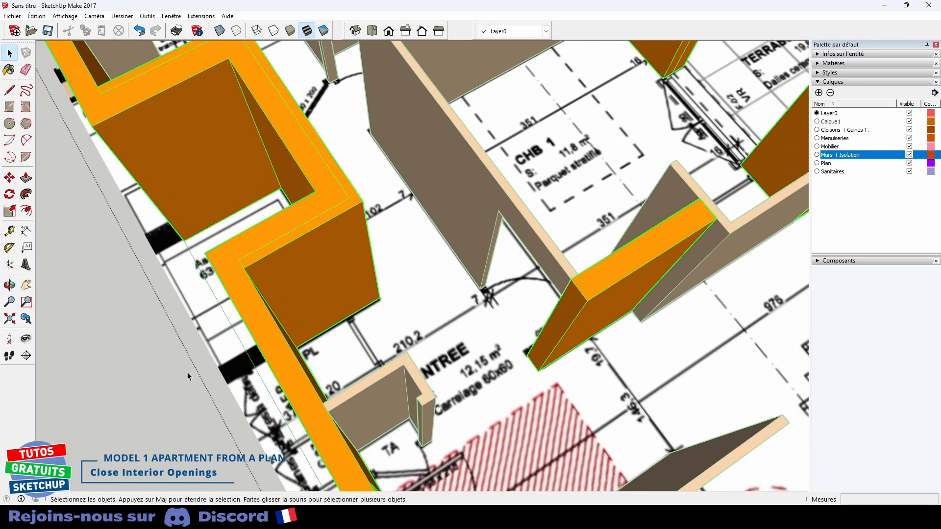
{"action": "left_click", "coordinate": [146, 385]}
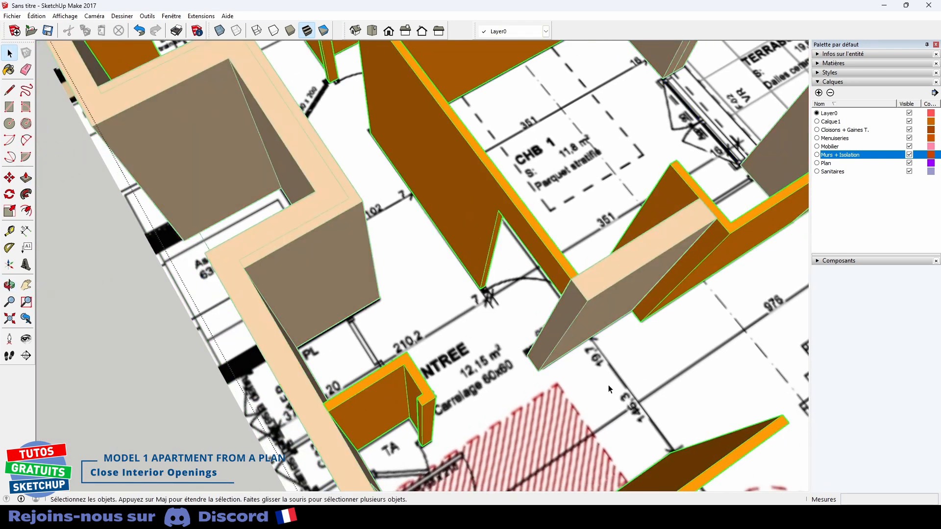
Reapply the in-model architectural design style to replace the orange layer colours with default face colours
{"action": "middle_click_drag", "start_coordinate": [604, 295], "coordinate": [470, 317]}
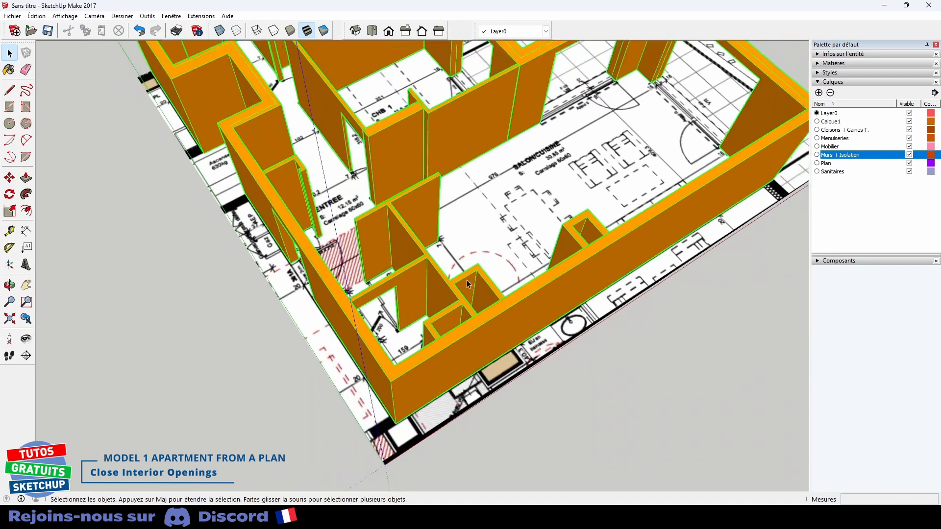
{"action": "middle_click_drag", "start_coordinate": [466, 280], "coordinate": [459, 345]}
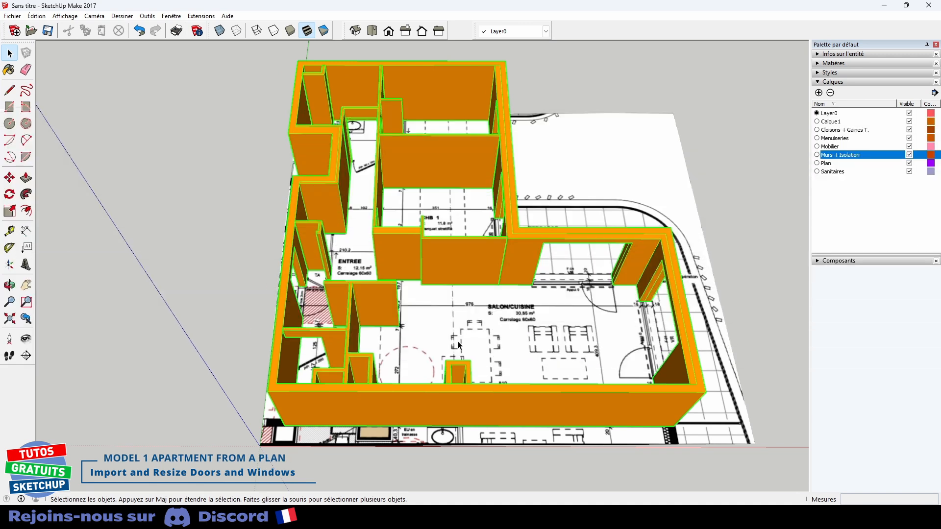
{"action": "left_click", "coordinate": [817, 74]}
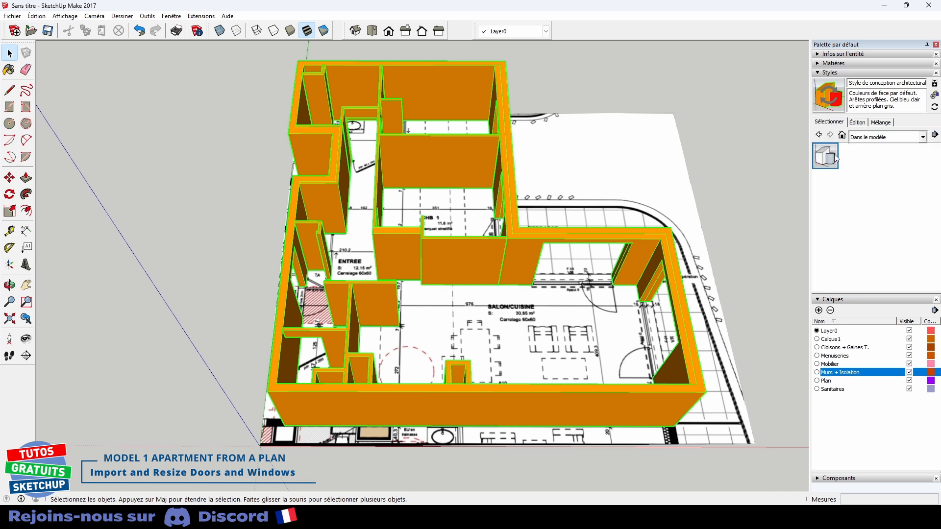
{"action": "left_click", "coordinate": [828, 164]}
{"action": "middle_click_drag", "start_coordinate": [491, 235], "coordinate": [386, 251]}
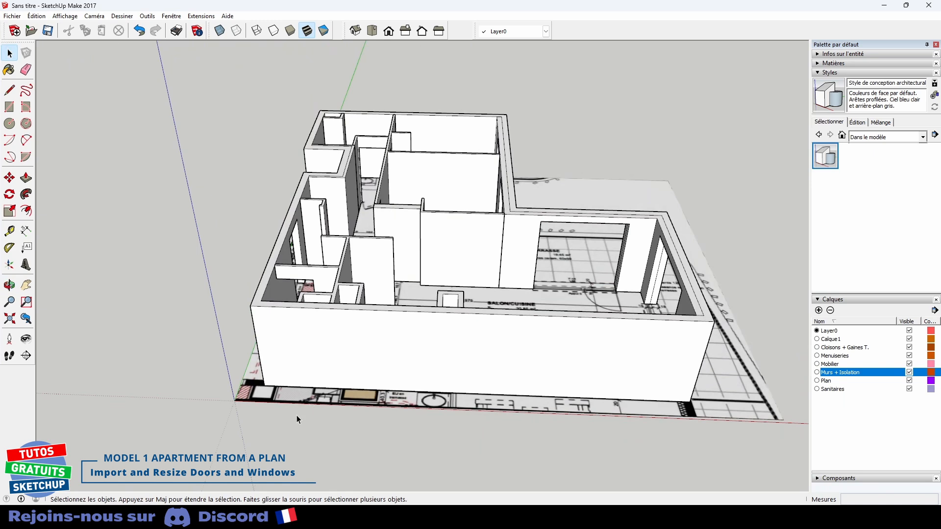
{"action": "middle_click_drag", "start_coordinate": [393, 366], "coordinate": [362, 408]}
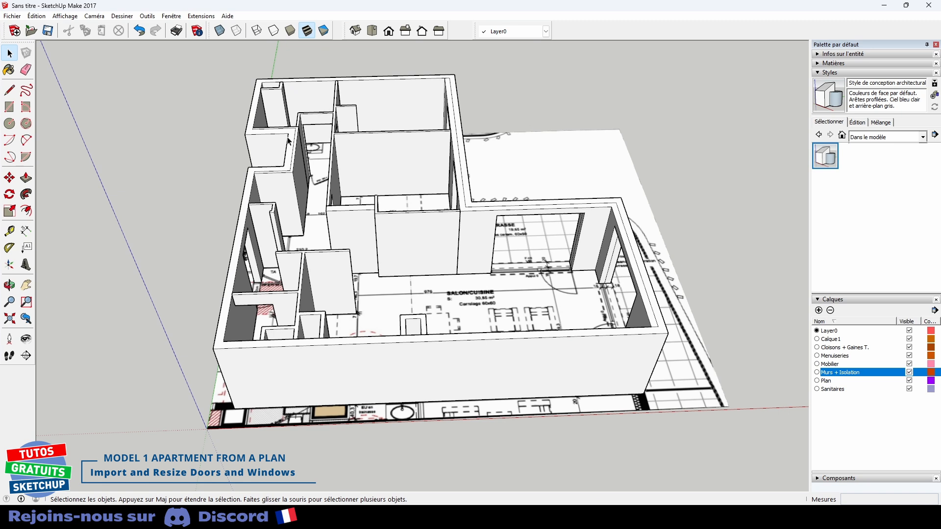
Import the SketchUp file Porte entrée.skp and place the door at the base of the apartment's entrance opening
{"action": "left_click", "coordinate": [12, 16]}
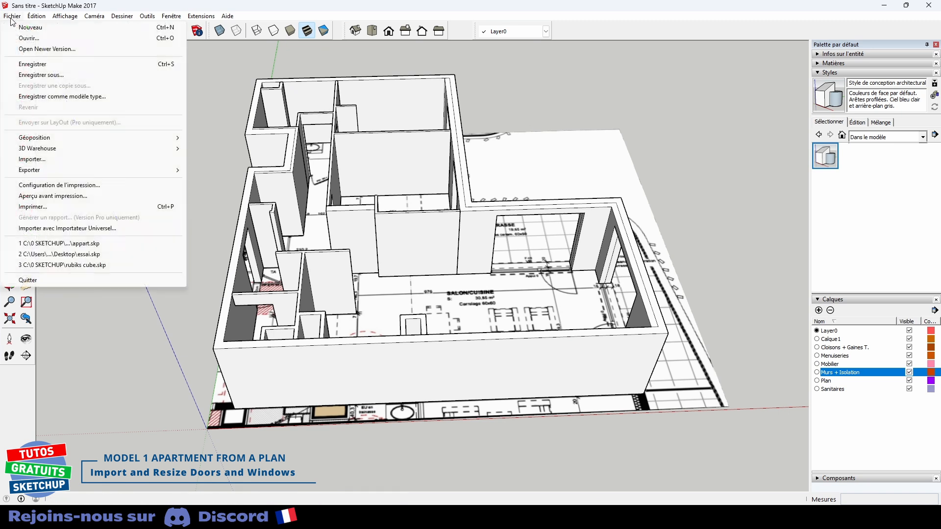
{"action": "left_click", "coordinate": [43, 158]}
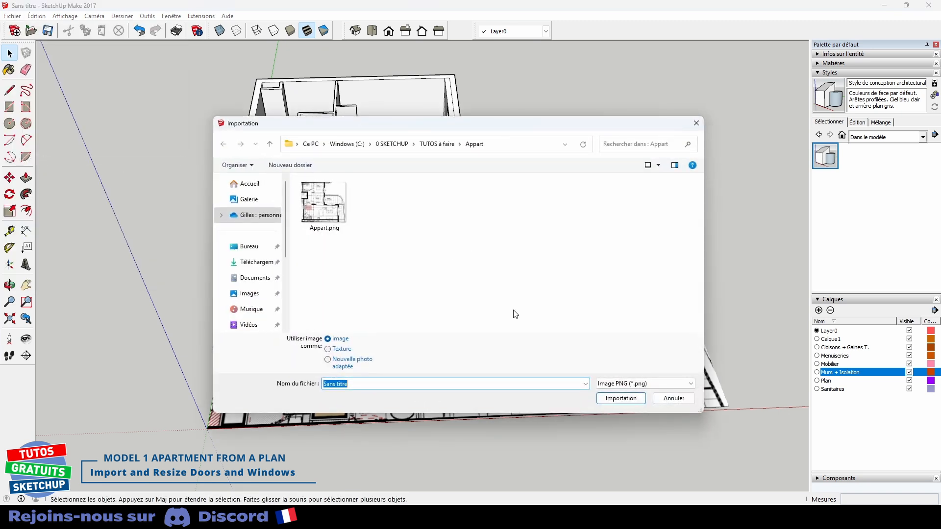
{"action": "left_click", "coordinate": [630, 387]}
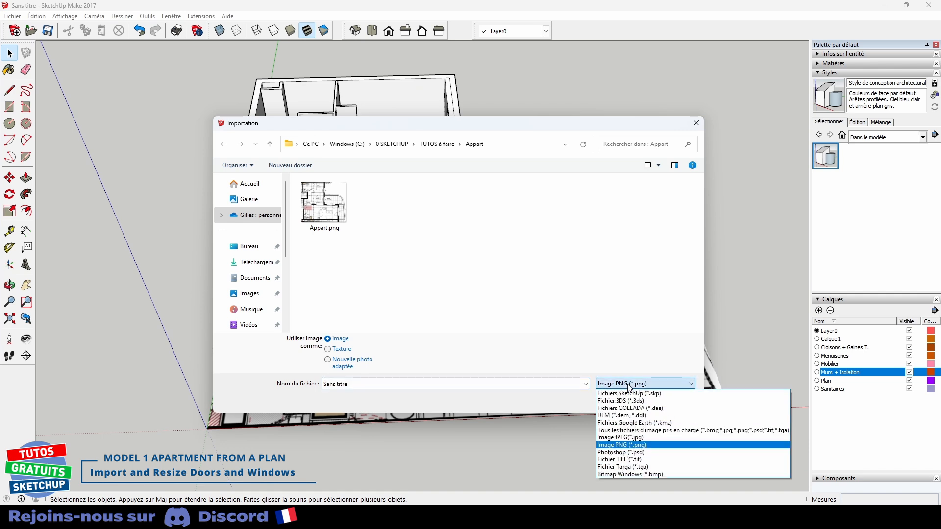
{"action": "left_click", "coordinate": [632, 395]}
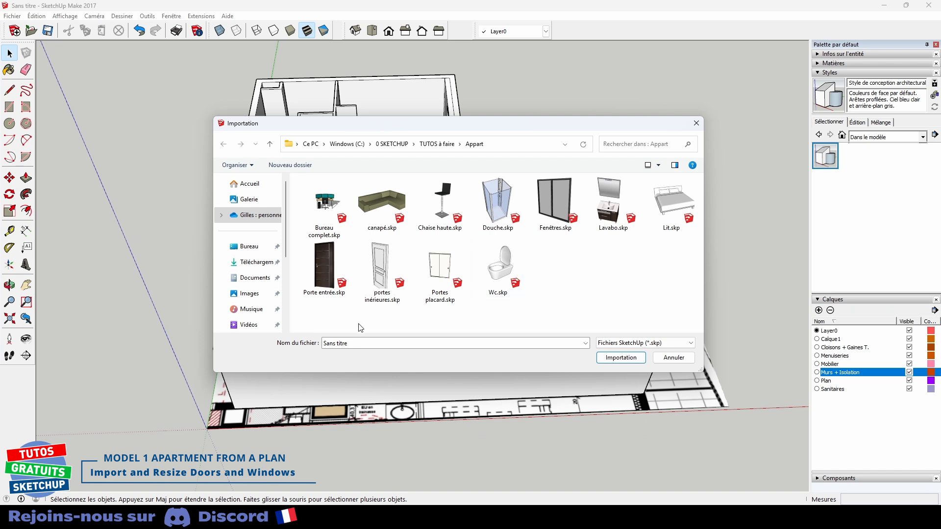
{"action": "double_click", "coordinate": [322, 278]}
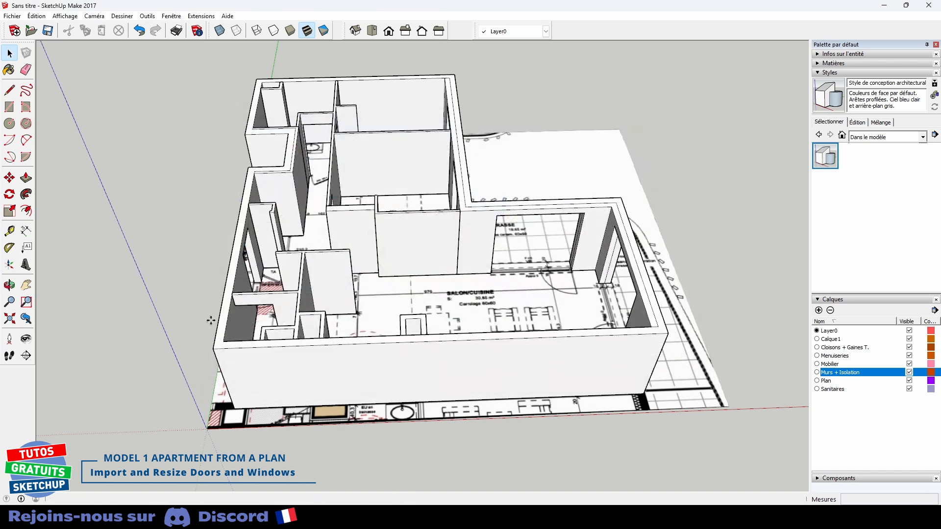
{"action": "middle_click_drag", "start_coordinate": [182, 333], "coordinate": [530, 226]}
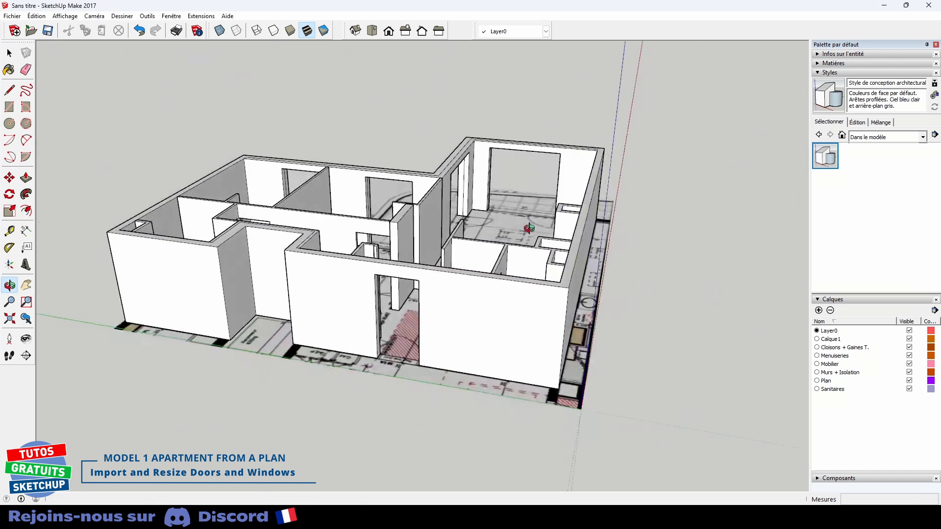
{"action": "left_click", "coordinate": [380, 407]}
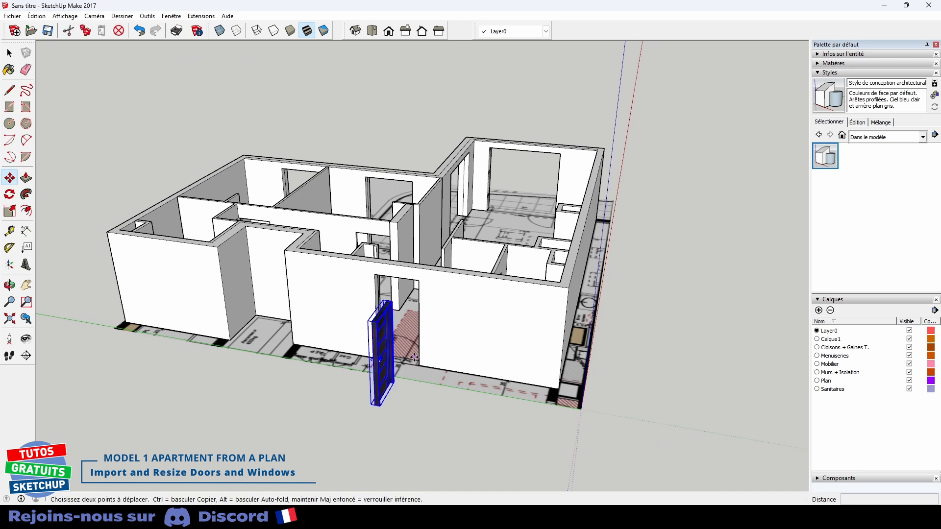
Rotate the imported entrance door about the vertical axis until it is parallel to the entrance wall
{"action": "scroll", "coordinate": [414, 357], "scroll_direction": "up", "scroll_amount": 5}
{"action": "key", "text": "q"}
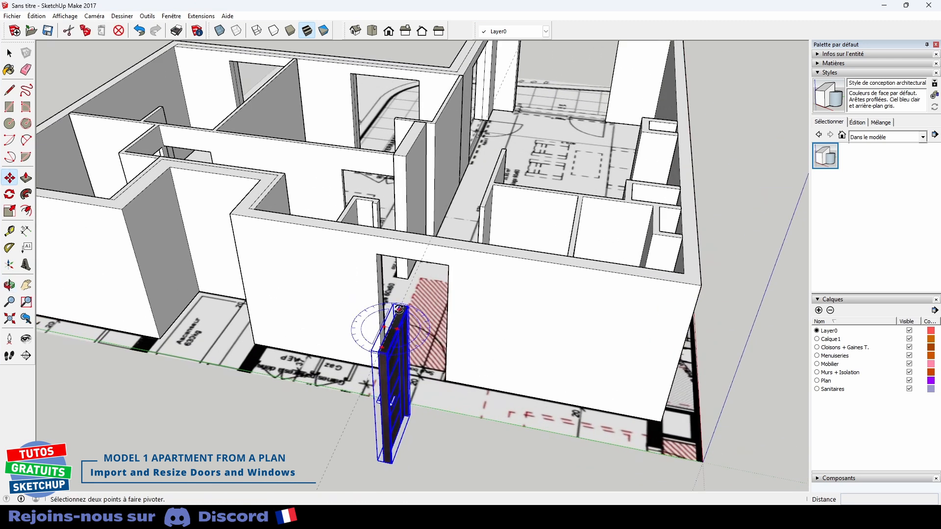
{"action": "left_click", "coordinate": [399, 310]}
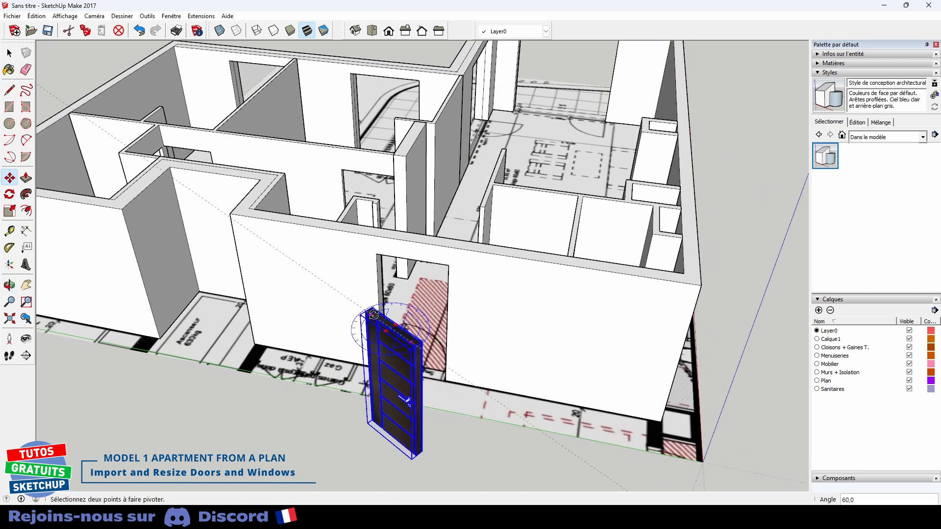
{"action": "left_click", "coordinate": [366, 324]}
{"action": "key", "text": "space"}
{"action": "middle_click_drag", "start_coordinate": [462, 410], "coordinate": [410, 334]}
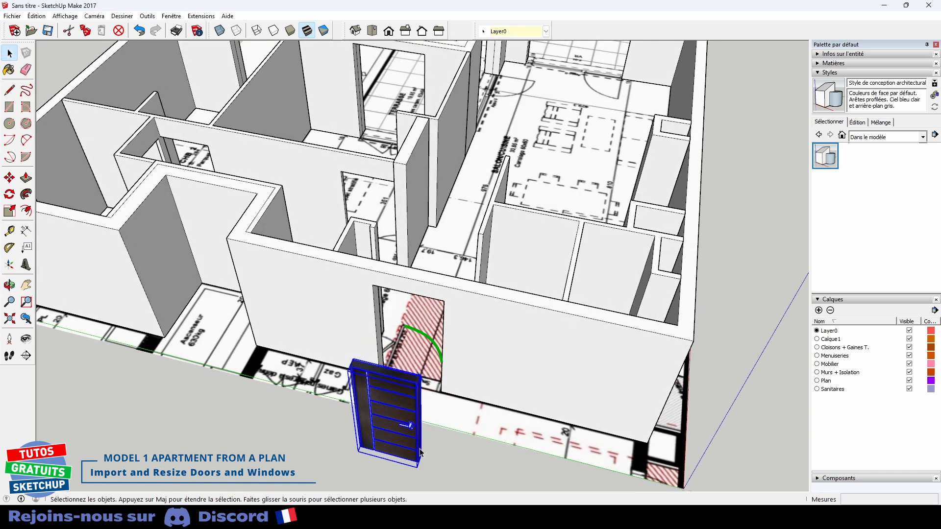
Move the door by the midpoint of its frame's bottom edge to the midpoint of the entrance jamb's base, using X-ray display temporarily
{"action": "middle_click_drag", "start_coordinate": [385, 446], "coordinate": [460, 406]}
{"action": "key", "text": "m"}
{"action": "scroll", "coordinate": [514, 390], "scroll_direction": "up", "scroll_amount": 10}
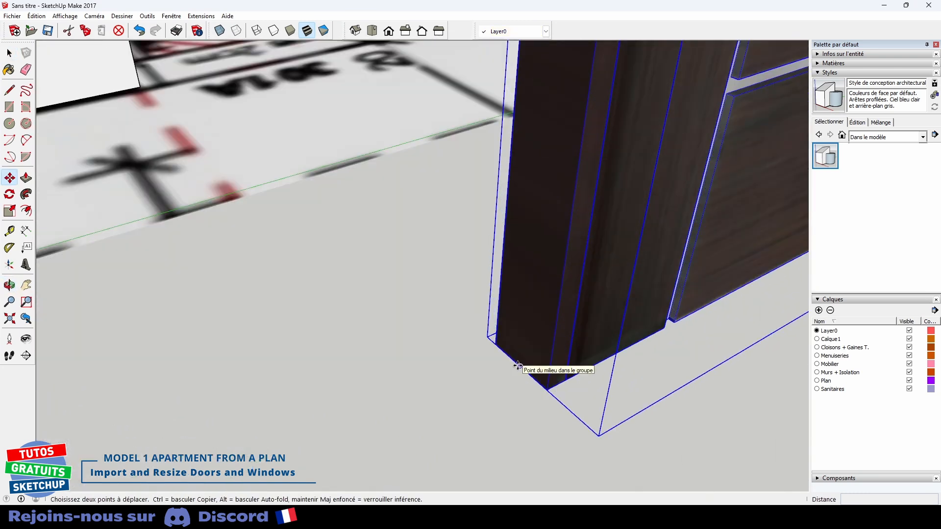
{"action": "left_click", "coordinate": [518, 365]}
{"action": "middle_click_drag", "start_coordinate": [427, 267], "coordinate": [289, 343]}
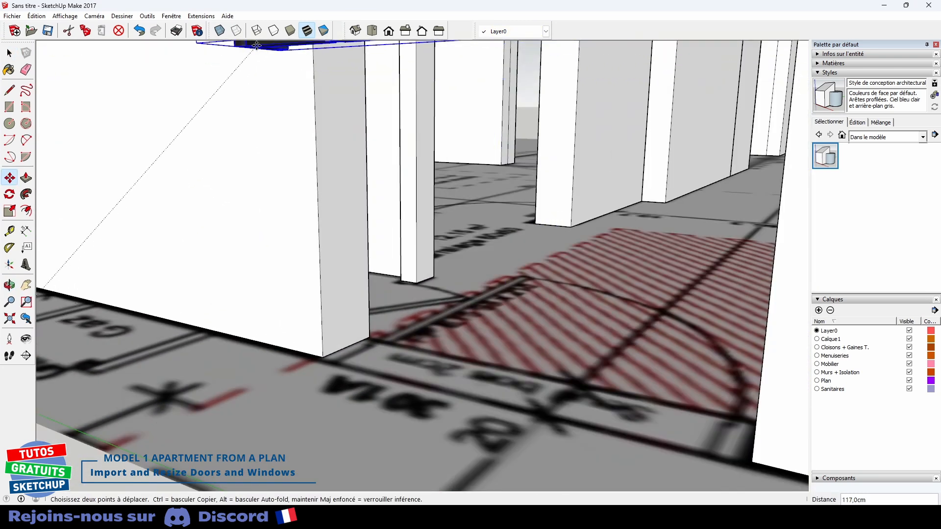
{"action": "left_click", "coordinate": [224, 33]}
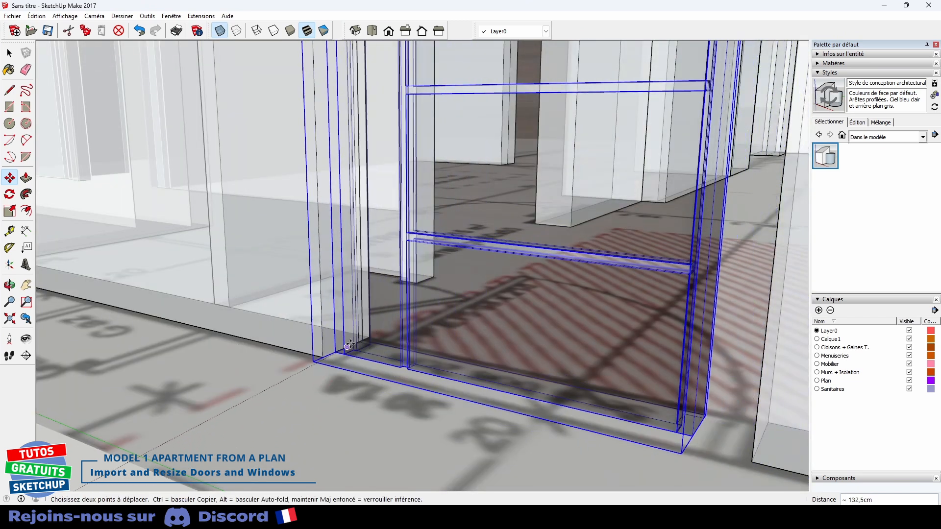
{"action": "left_click", "coordinate": [349, 345]}
{"action": "key", "text": "space"}
{"action": "left_click", "coordinate": [351, 424]}
{"action": "scroll", "coordinate": [351, 423], "scroll_direction": "down", "scroll_amount": 3}
{"action": "left_click", "coordinate": [220, 31]}
{"action": "scroll", "coordinate": [292, 335], "scroll_direction": "up", "scroll_amount": 5}
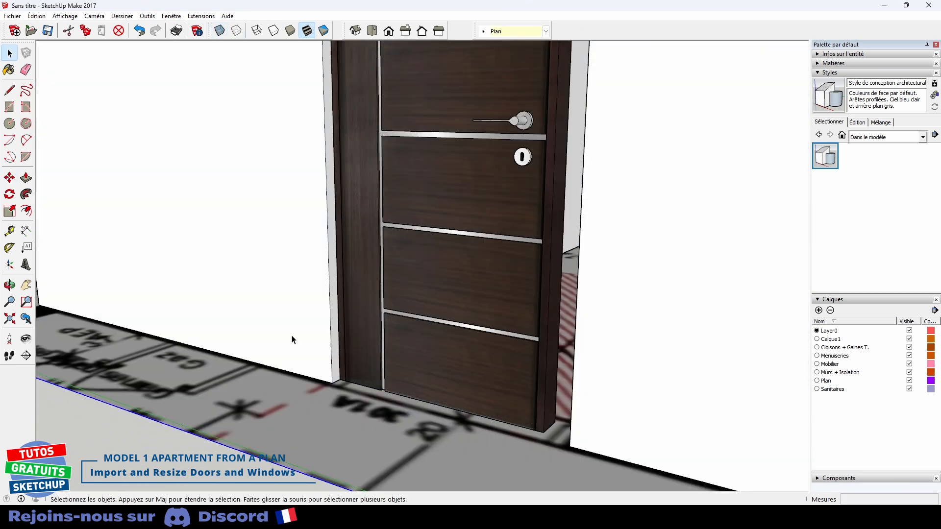
Scale the entrance door along the red axis to the opening's width and raise its height to the underside of the lintel
{"action": "middle_click_drag", "start_coordinate": [297, 371], "coordinate": [357, 271]}
{"action": "left_click", "coordinate": [357, 271]}
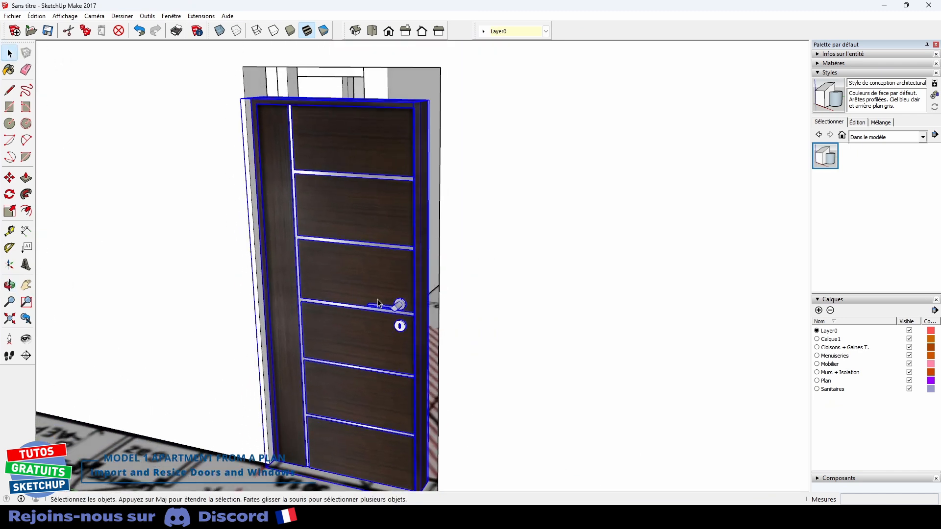
{"action": "key", "text": "s"}
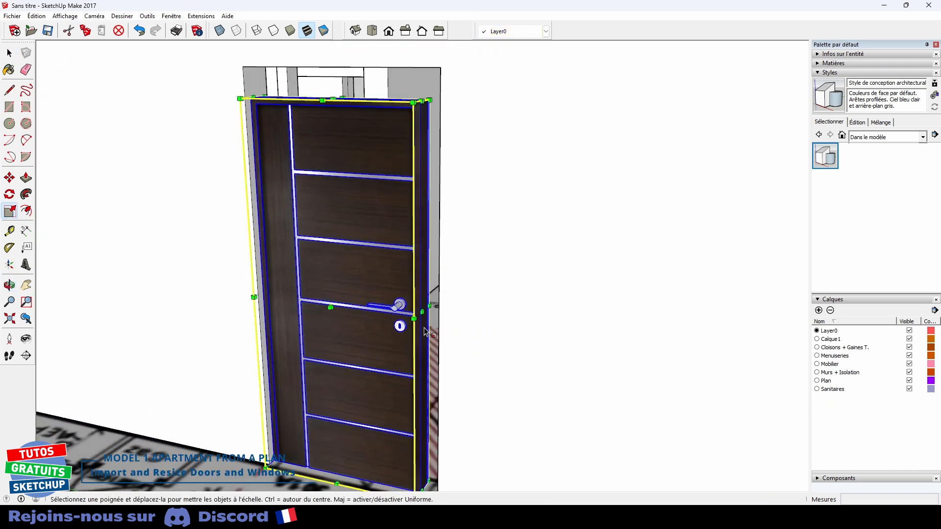
{"action": "scroll", "coordinate": [421, 313], "scroll_direction": "up", "scroll_amount": 1}
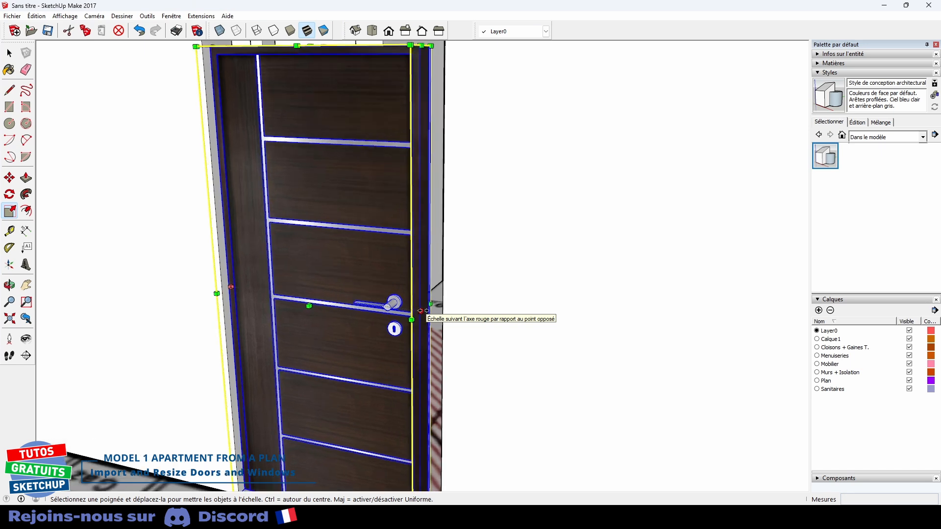
{"action": "left_click_drag", "start_coordinate": [421, 312], "coordinate": [442, 311]}
{"action": "scroll", "coordinate": [388, 316], "scroll_direction": "down", "scroll_amount": 4}
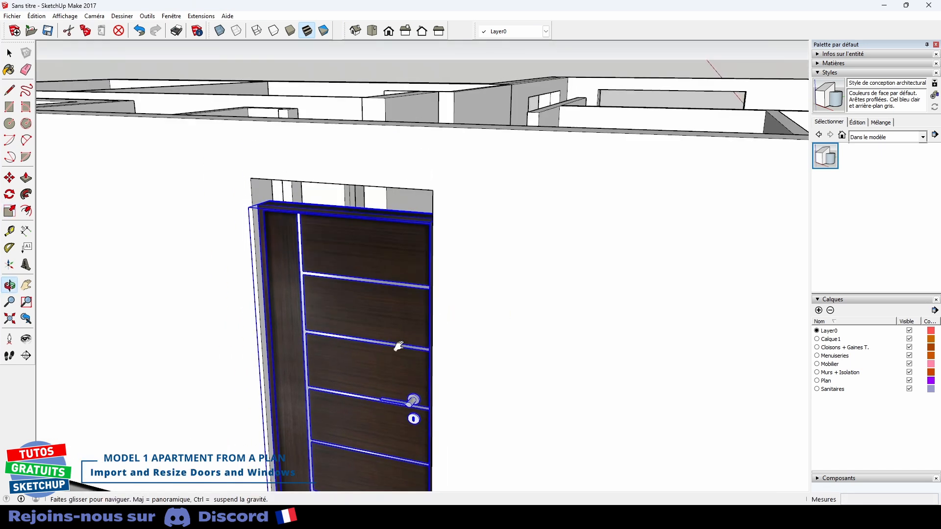
{"action": "left_click_drag", "start_coordinate": [349, 226], "coordinate": [406, 206]}
{"action": "key", "text": "space"}
{"action": "scroll", "coordinate": [443, 303], "scroll_direction": "down", "scroll_amount": 3}
{"action": "scroll", "coordinate": [442, 303], "scroll_direction": "down", "scroll_amount": 3}
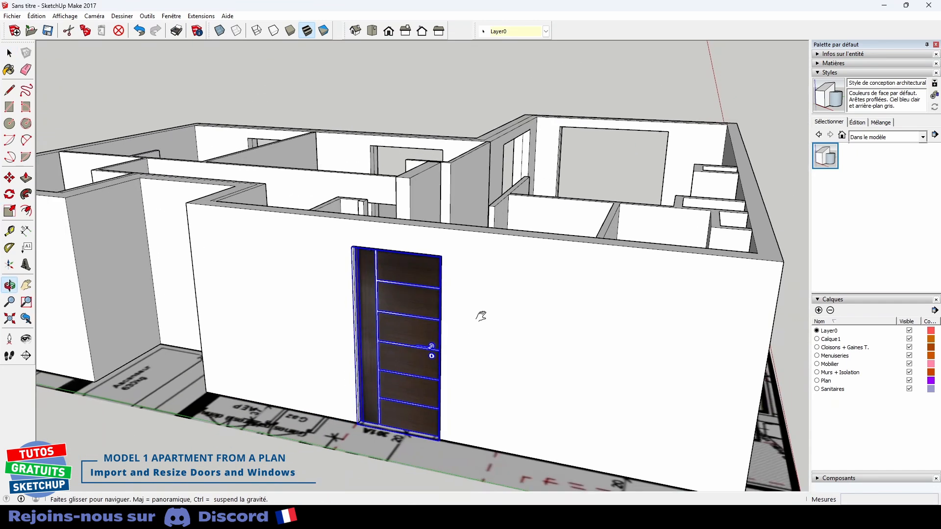
{"action": "middle_click_drag", "start_coordinate": [481, 315], "coordinate": [431, 290]}
{"action": "left_click", "coordinate": [379, 419]}
{"action": "middle_click_drag", "start_coordinate": [499, 322], "coordinate": [473, 358]}
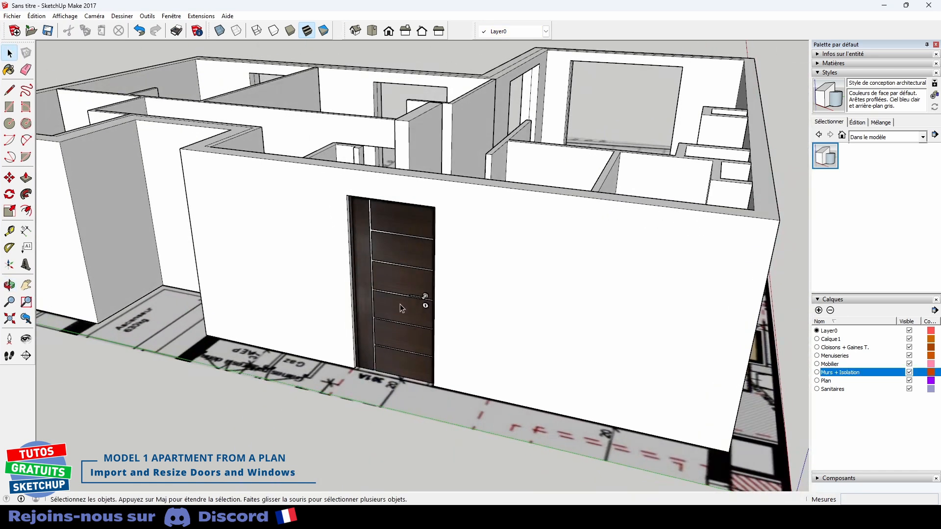
Select the entrance door, open the list of layers for it, and clear the selection
{"action": "left_click", "coordinate": [400, 304]}
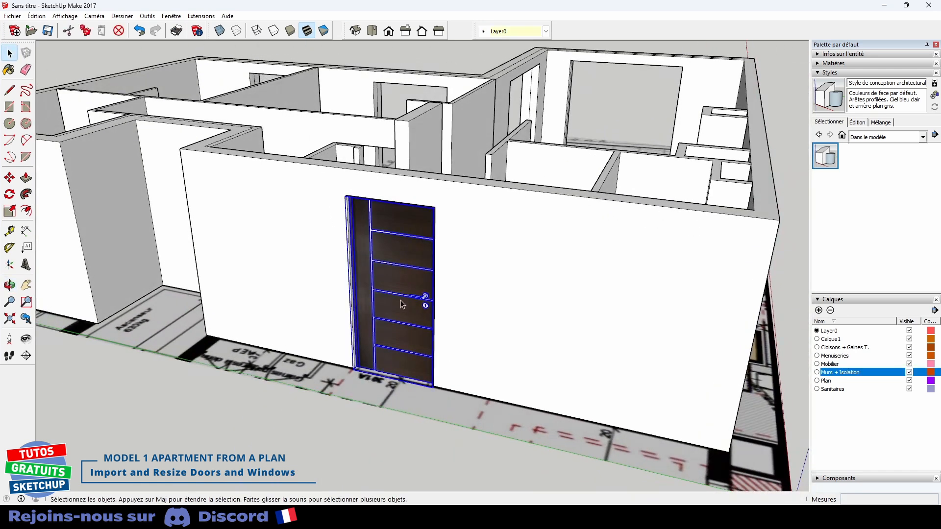
{"action": "left_click", "coordinate": [546, 32]}
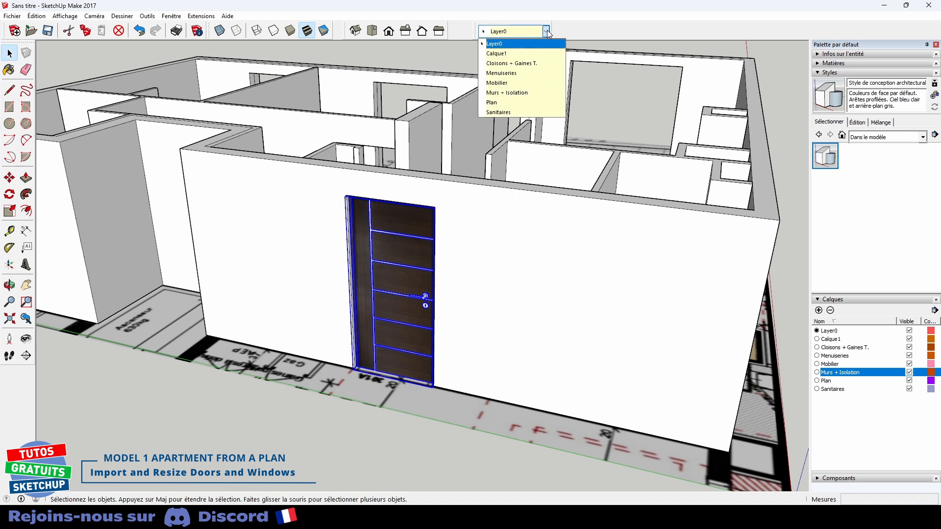
{"action": "left_click", "coordinate": [340, 424]}
{"action": "left_click", "coordinate": [340, 424]}
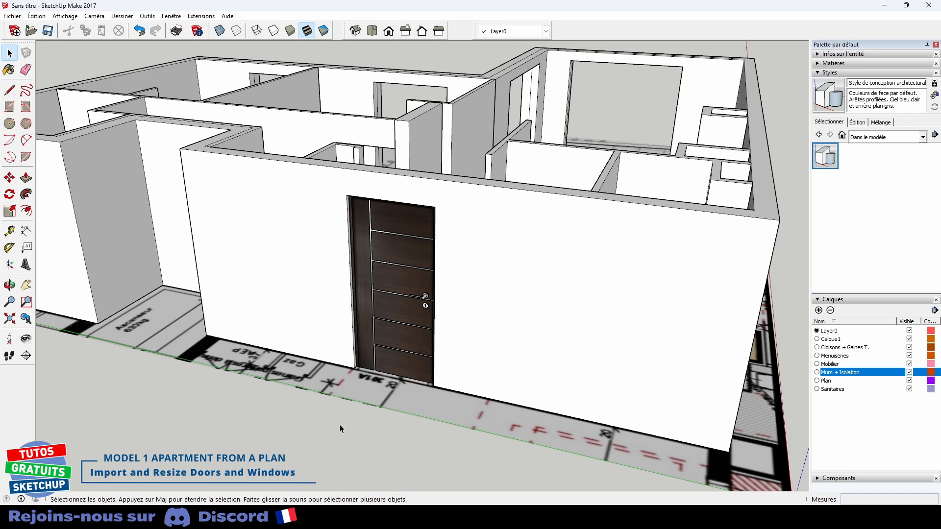
Import the SketchUp file portes inérieures.skp and place the interior door outside the apartment, beside the exterior wall
{"action": "scroll", "coordinate": [341, 425], "scroll_direction": "down", "scroll_amount": 5}
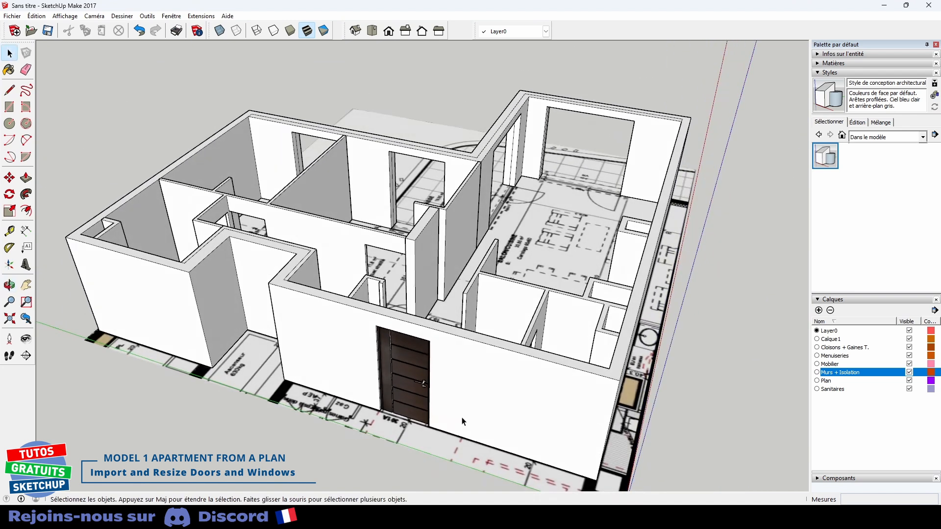
{"action": "left_click", "coordinate": [13, 15]}
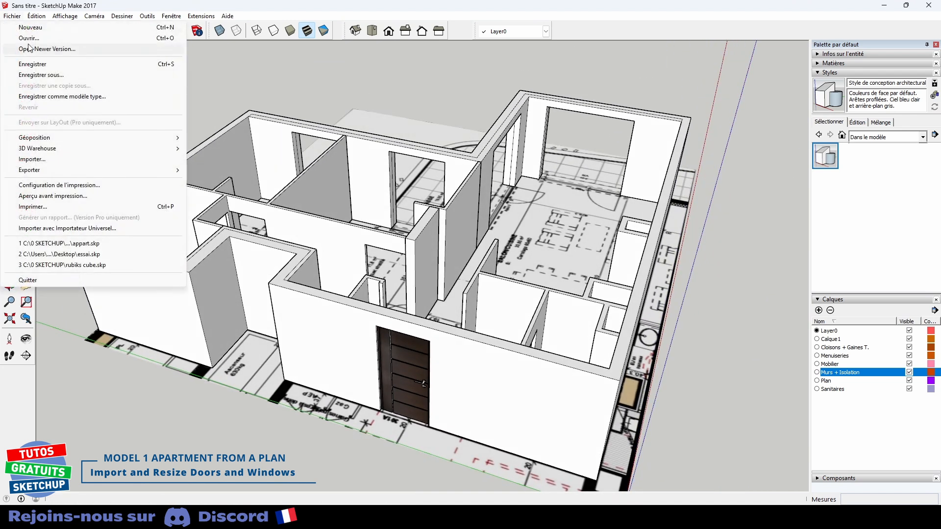
{"action": "left_click", "coordinate": [49, 159]}
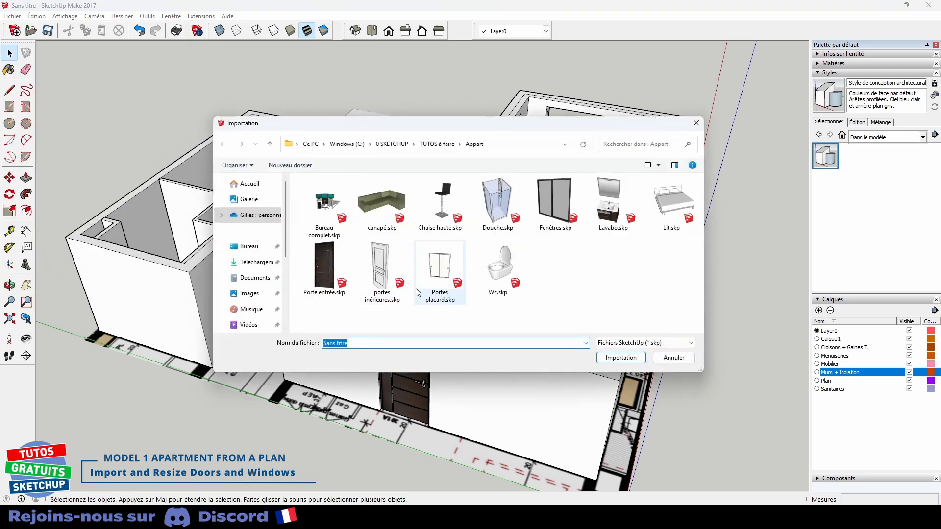
{"action": "double_click", "coordinate": [385, 272]}
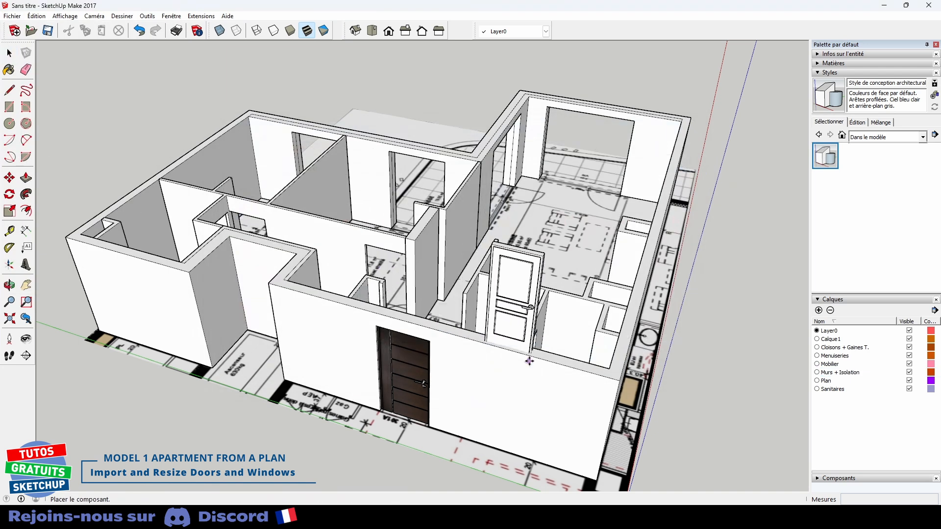
{"action": "left_click", "coordinate": [679, 407]}
Copy the interior door from one lower corner to the opposite one so the copy sits directly beside it
{"action": "middle_click_drag", "start_coordinate": [684, 408], "coordinate": [413, 362]}
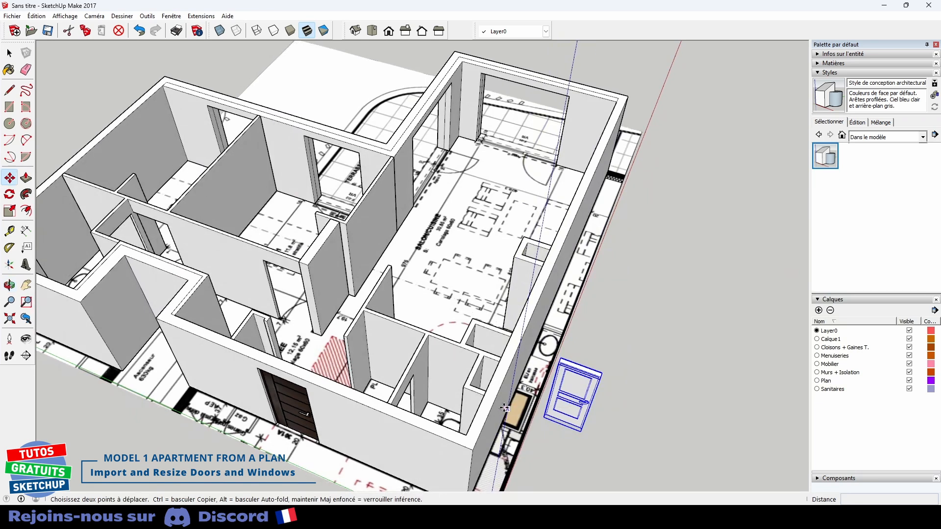
{"action": "key", "text": "ctrl"}
{"action": "left_click", "coordinate": [545, 417]}
{"action": "left_click", "coordinate": [602, 430]}
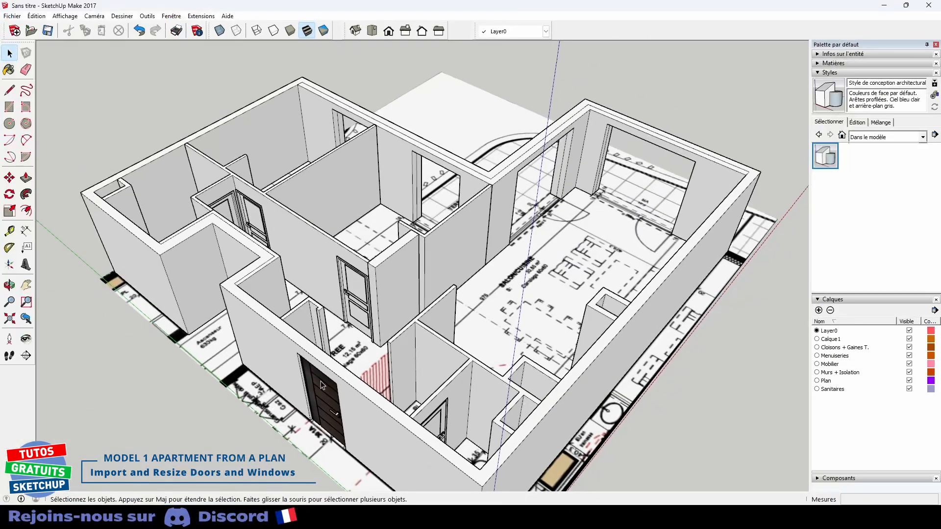
Import the SketchUp file Fenêtres.skp and place the window in the living room near the large terrace opening
{"action": "middle_click_drag", "start_coordinate": [323, 391], "coordinate": [327, 387]}
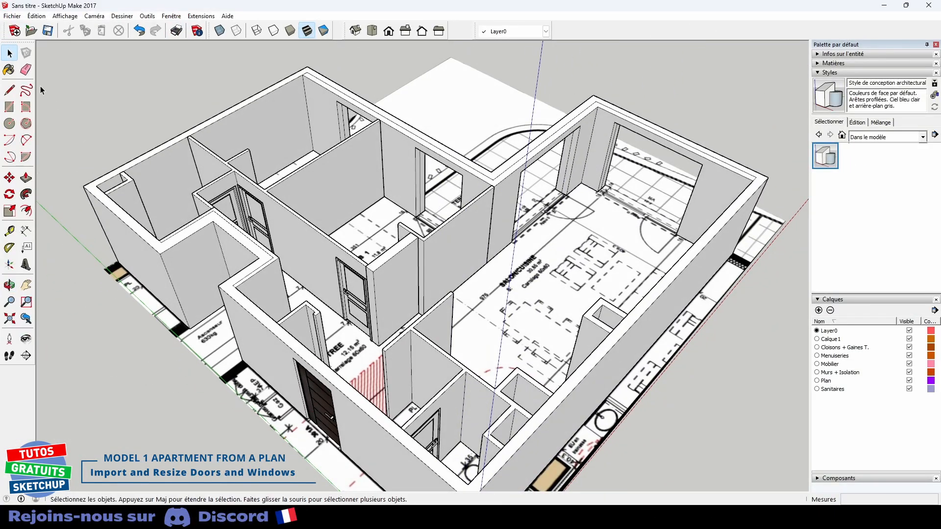
{"action": "left_click", "coordinate": [13, 16]}
{"action": "left_click", "coordinate": [29, 160]}
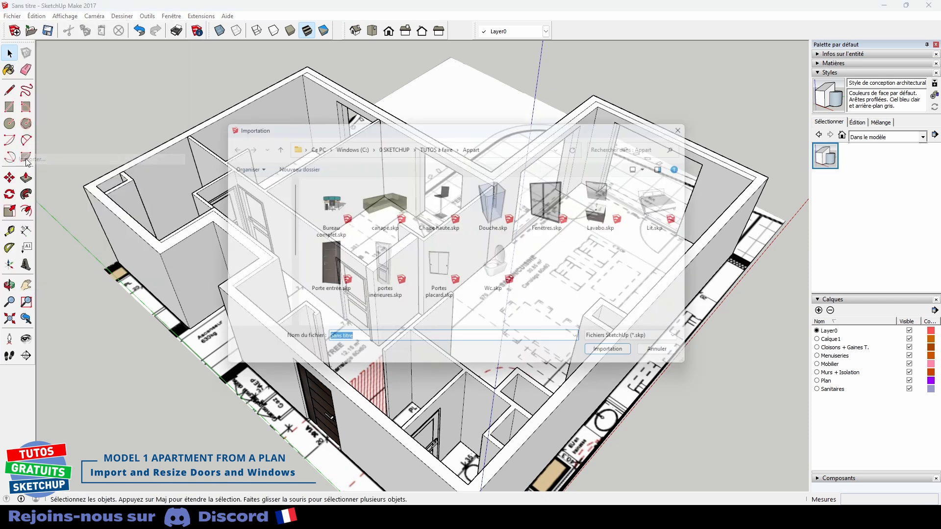
{"action": "double_click", "coordinate": [560, 205]}
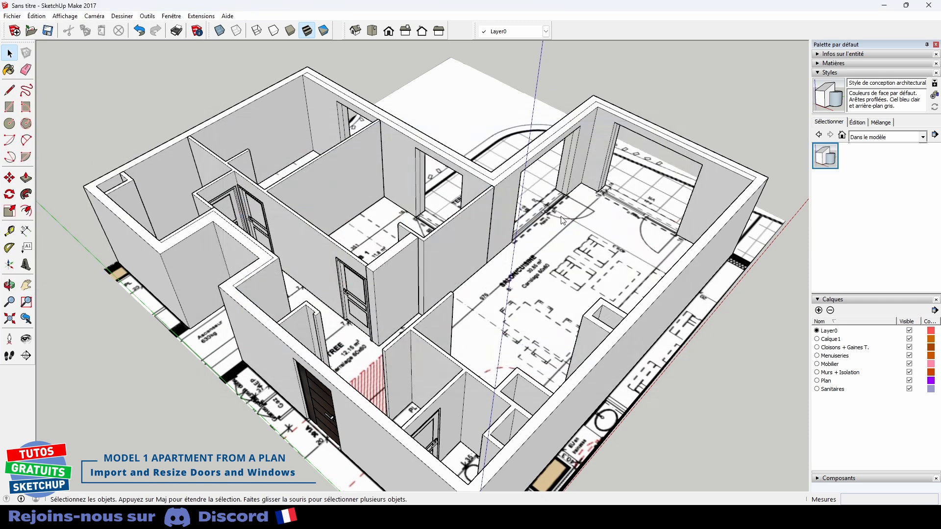
{"action": "left_click", "coordinate": [615, 257]}
Rotate the window about the vertical axis until it is parallel to the wall with the large living room opening
{"action": "middle_click_drag", "start_coordinate": [651, 212], "coordinate": [564, 231], "text": "shift"}
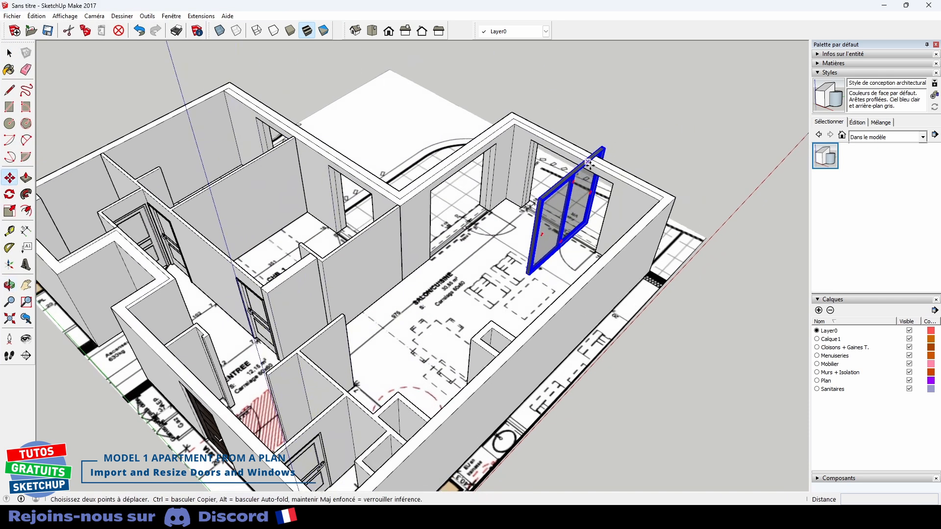
{"action": "left_click", "coordinate": [599, 153]}
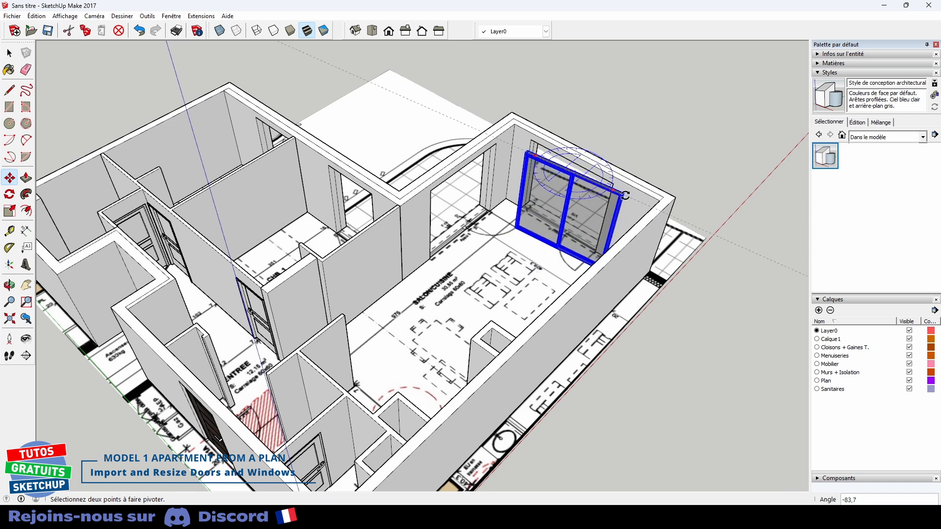
{"action": "left_click", "coordinate": [626, 203]}
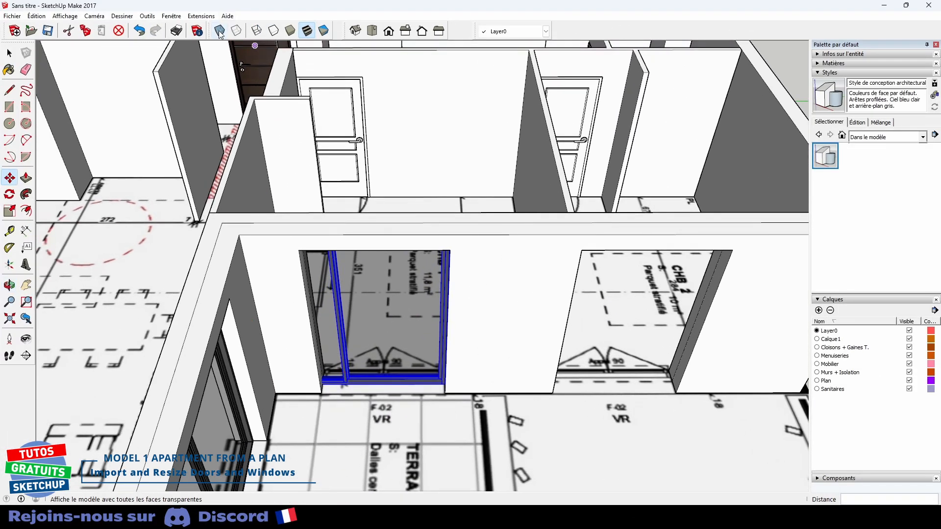
With X-ray display on, scale the CHB 1 window along the red axis to about 0.62 and fit its height to the opening
{"action": "left_click", "coordinate": [220, 31]}
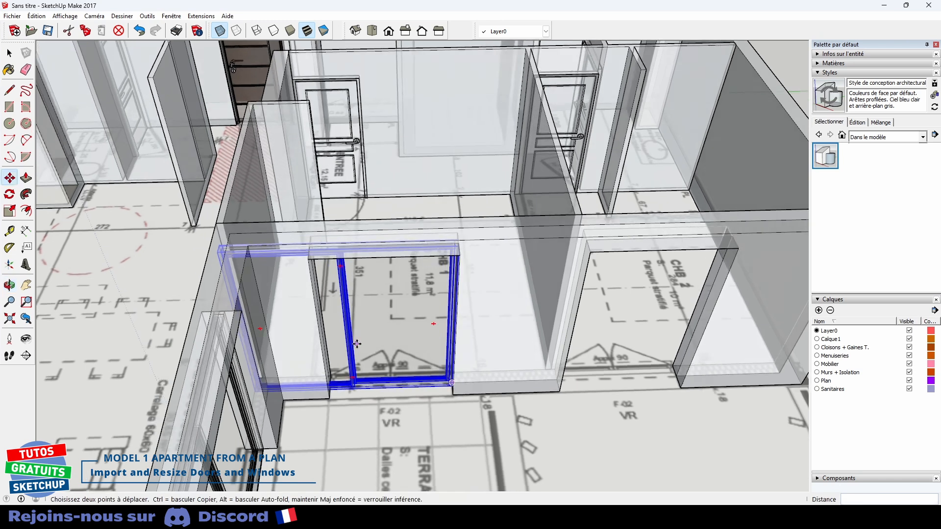
{"action": "key", "text": "s"}
{"action": "middle_click_drag", "start_coordinate": [322, 345], "coordinate": [480, 316]}
{"action": "left_click_drag", "start_coordinate": [391, 351], "coordinate": [486, 239]}
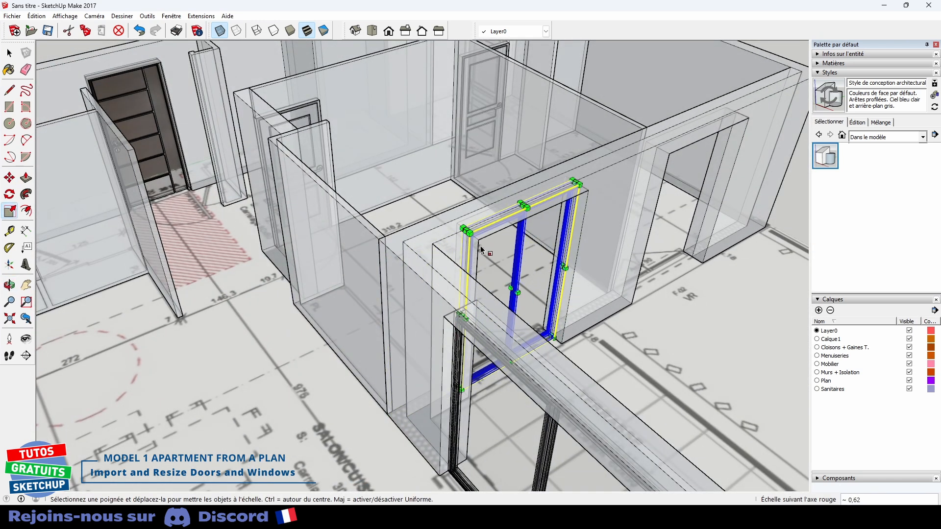
{"action": "left_click_drag", "start_coordinate": [521, 203], "coordinate": [591, 197]}
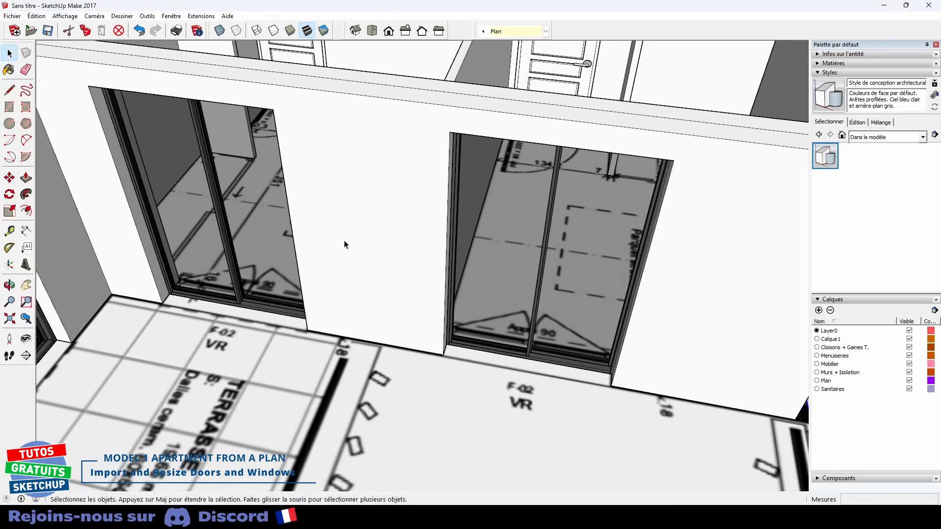
Clear the selection of the plan and hide the Murs + Isolation and Plan layers
{"action": "scroll", "coordinate": [344, 240], "scroll_direction": "down", "scroll_amount": 8}
{"action": "middle_click_drag", "start_coordinate": [344, 240], "coordinate": [494, 258]}
{"action": "middle_click_drag", "start_coordinate": [243, 273], "coordinate": [586, 266]}
{"action": "middle_click_drag", "start_coordinate": [569, 305], "coordinate": [539, 315]}
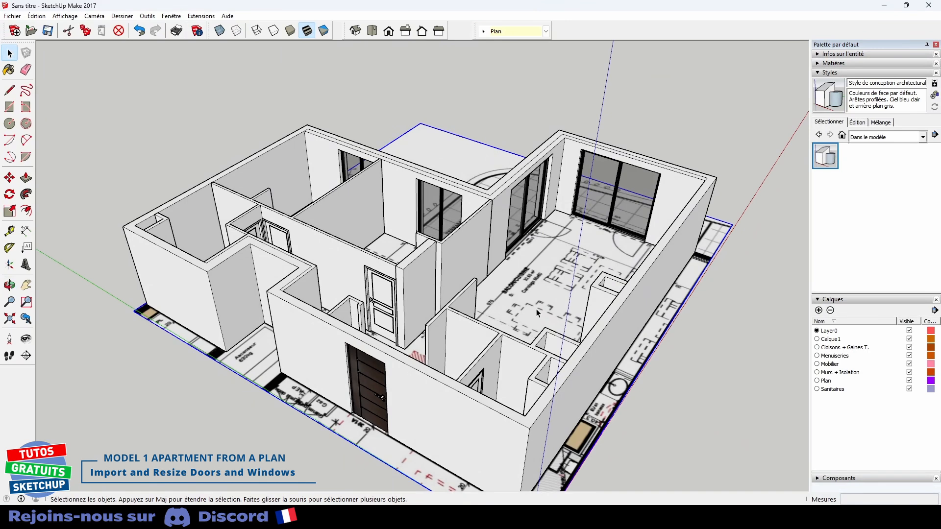
{"action": "left_click", "coordinate": [532, 116]}
{"action": "middle_click_drag", "start_coordinate": [581, 152], "coordinate": [563, 99]}
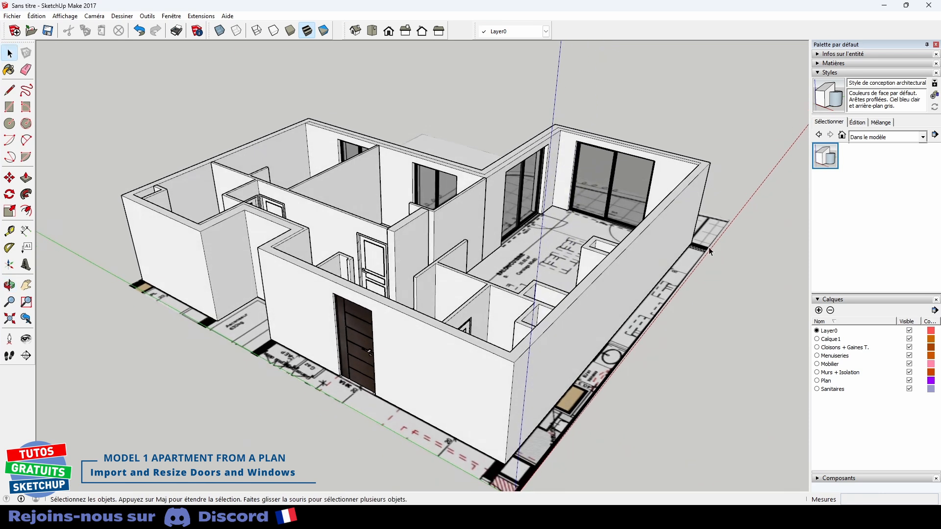
{"action": "left_click", "coordinate": [910, 373]}
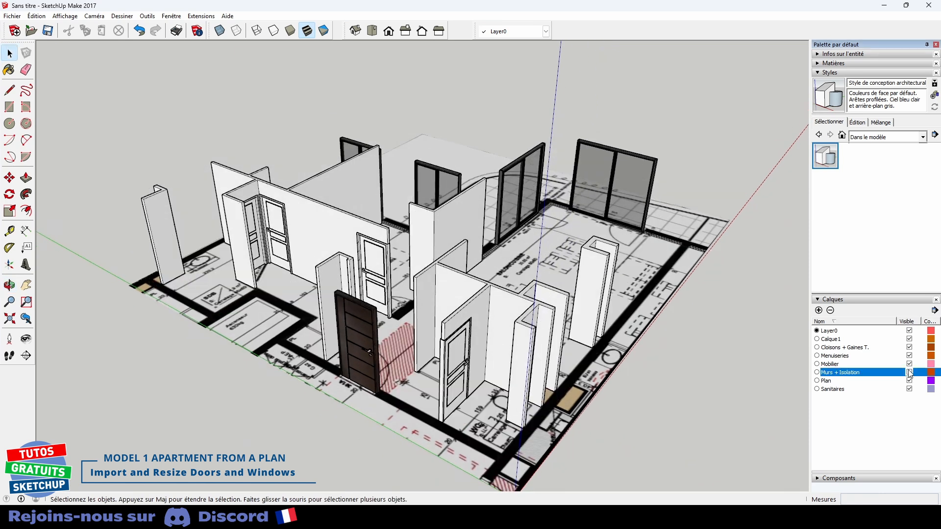
{"action": "left_click", "coordinate": [910, 382]}
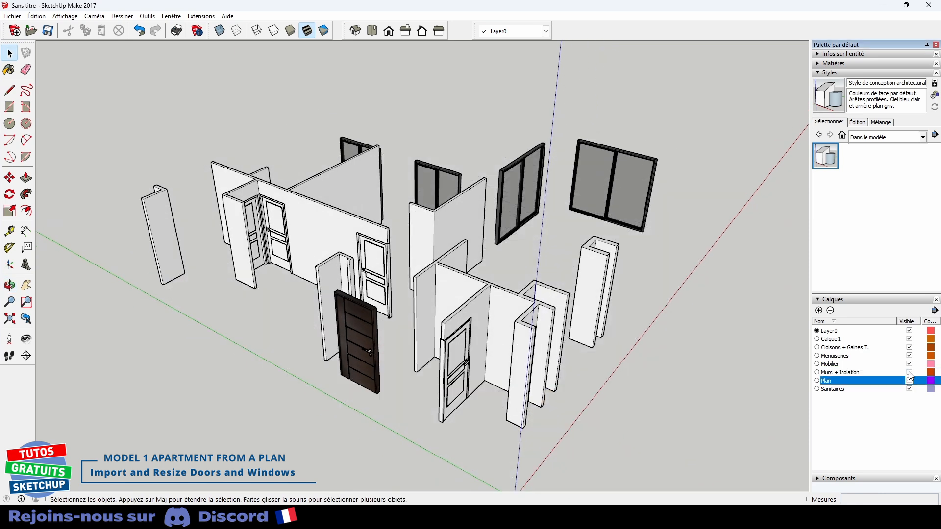
Hide the Cloisons + Gaines T. layer and assign all the doors and windows to the Menuiseries layer
{"action": "left_click", "coordinate": [910, 347]}
{"action": "middle_click_drag", "start_coordinate": [651, 369], "coordinate": [310, 134]}
{"action": "left_click_drag", "start_coordinate": [174, 102], "coordinate": [657, 396]}
{"action": "left_click", "coordinate": [546, 31]}
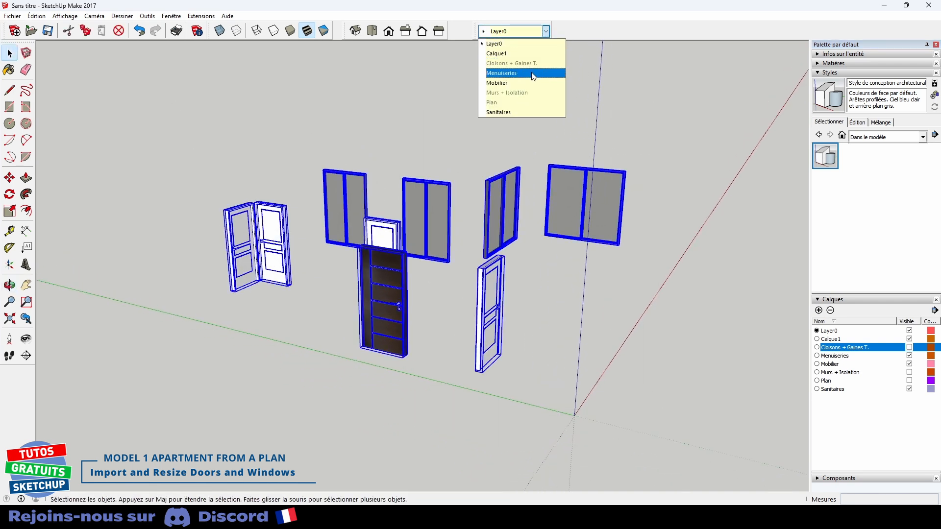
{"action": "left_click", "coordinate": [534, 74]}
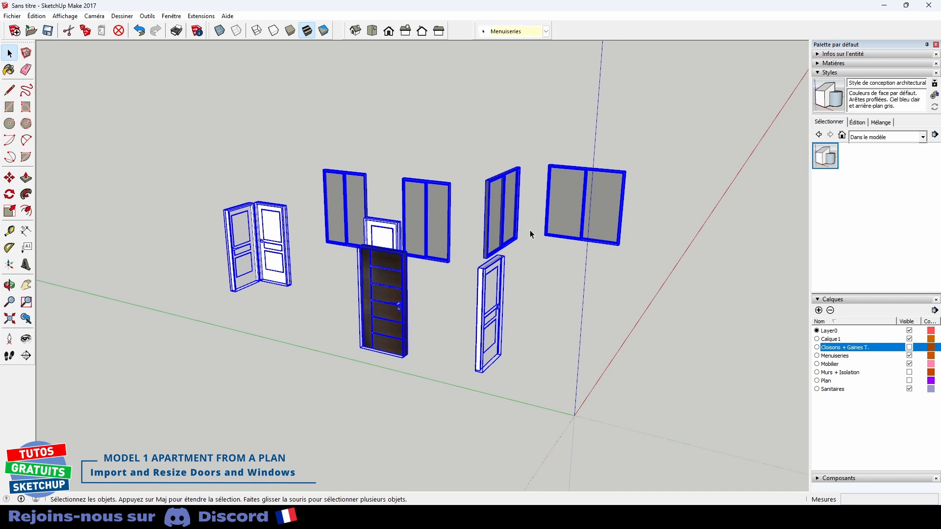
Clear the selection and show the Cloisons + Gaines T., Murs + Isolation and Plan layers again
{"action": "left_click", "coordinate": [711, 332]}
{"action": "left_click", "coordinate": [909, 347]}
{"action": "left_click", "coordinate": [909, 372]}
{"action": "left_click", "coordinate": [910, 381]}
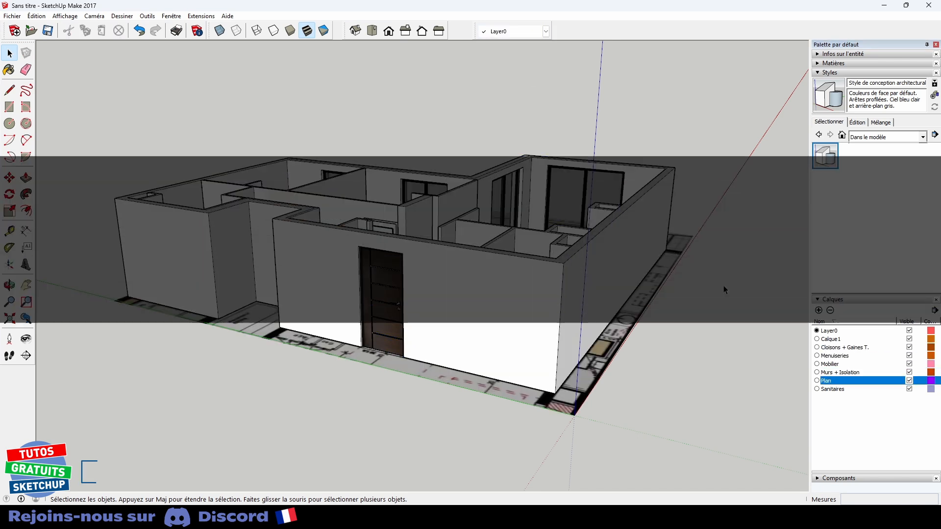
Import the bathroom vanity model with its mirror and set it beside the apartment, outside the entrance wall
{"action": "middle_click_drag", "start_coordinate": [637, 222], "coordinate": [520, 391]}
{"action": "scroll", "coordinate": [410, 338], "scroll_direction": "up", "scroll_amount": 5}
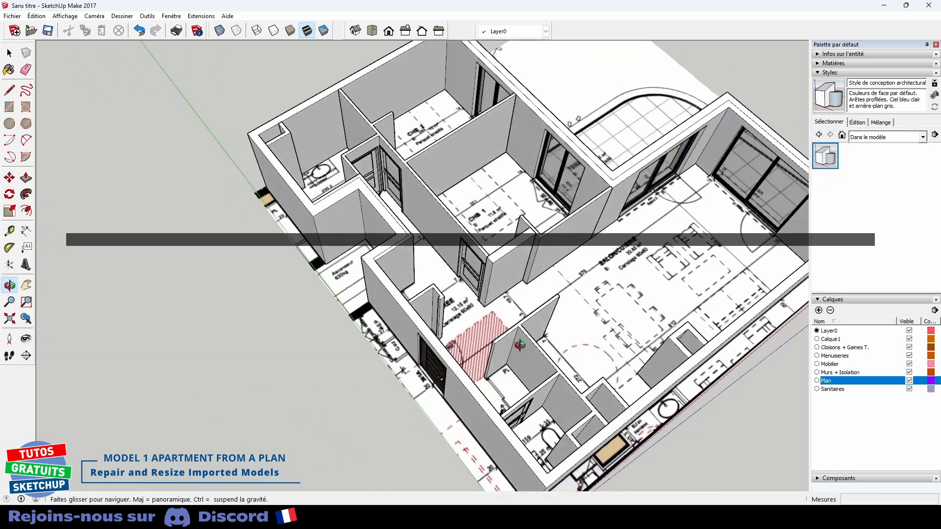
{"action": "left_click", "coordinate": [22, 17]}
{"action": "left_click", "coordinate": [34, 162]}
{"action": "double_click", "coordinate": [613, 203]}
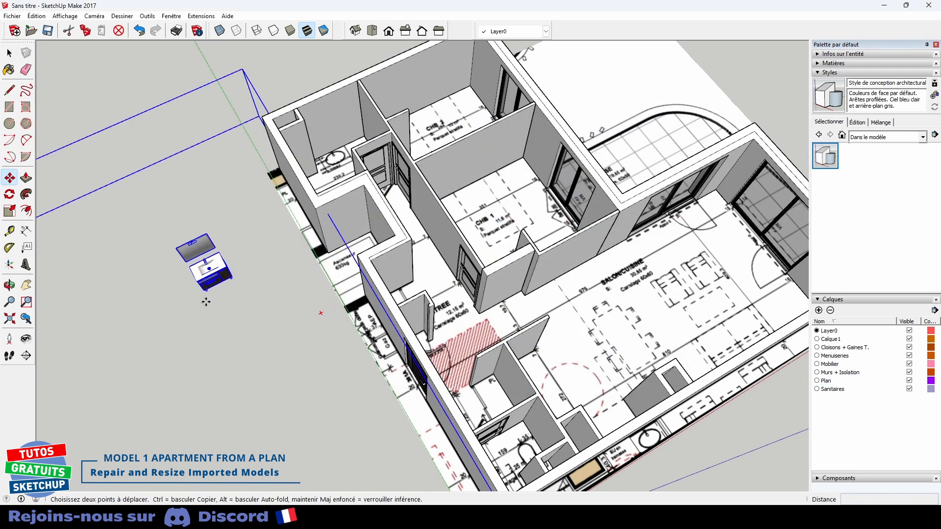
{"action": "scroll", "coordinate": [205, 302], "scroll_direction": "down", "scroll_amount": 5}
{"action": "scroll", "coordinate": [290, 270], "scroll_direction": "up", "scroll_amount": 2}
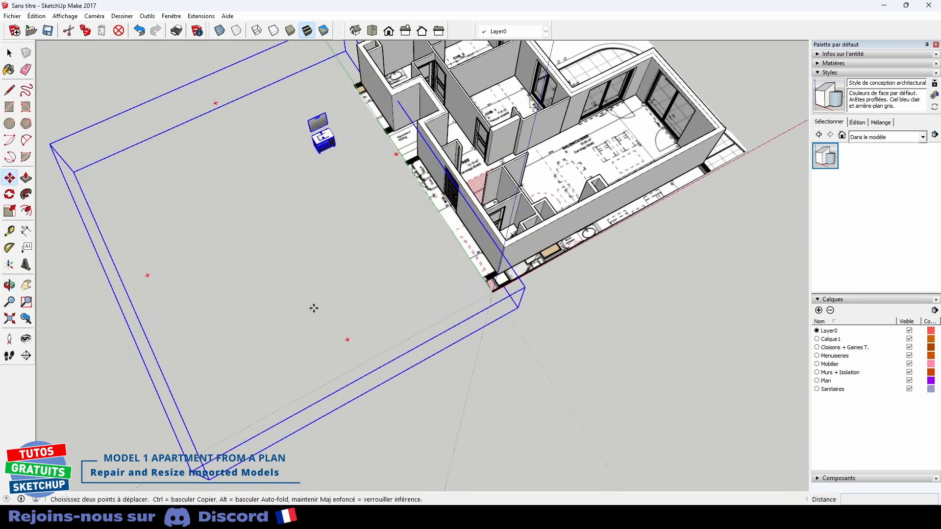
{"action": "scroll", "coordinate": [304, 313], "scroll_direction": "down", "scroll_amount": 2}
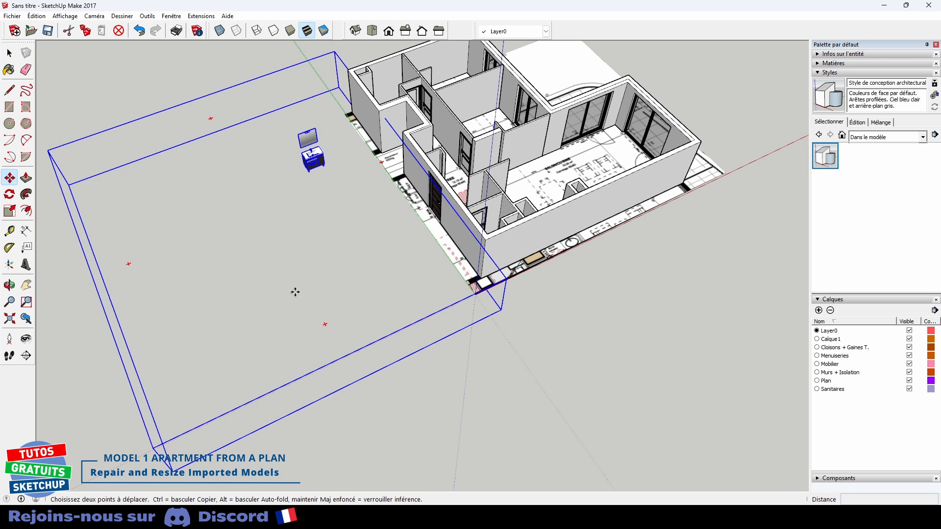
Display hidden geometry and delete the stray hidden elements around the vanity inside its component, keeping only the vanity and mirror
{"action": "left_click", "coordinate": [76, 17]}
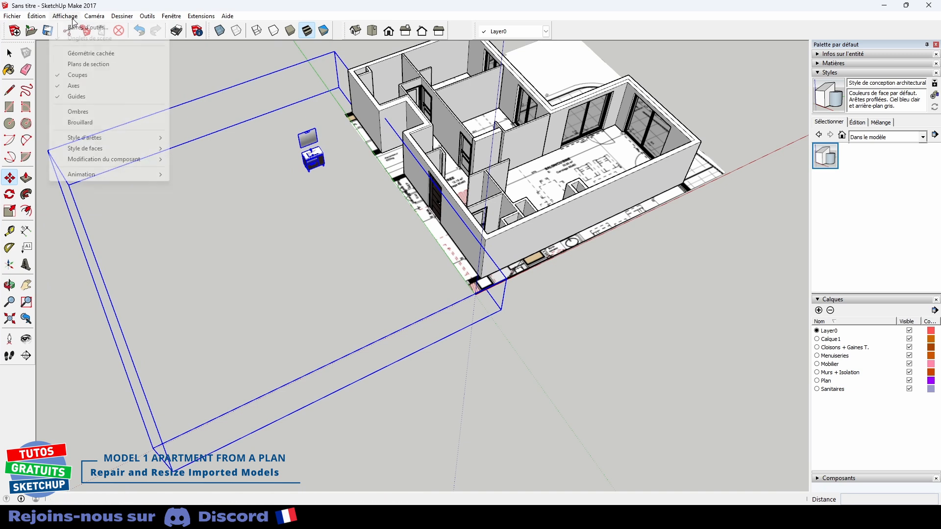
{"action": "left_click", "coordinate": [79, 54]}
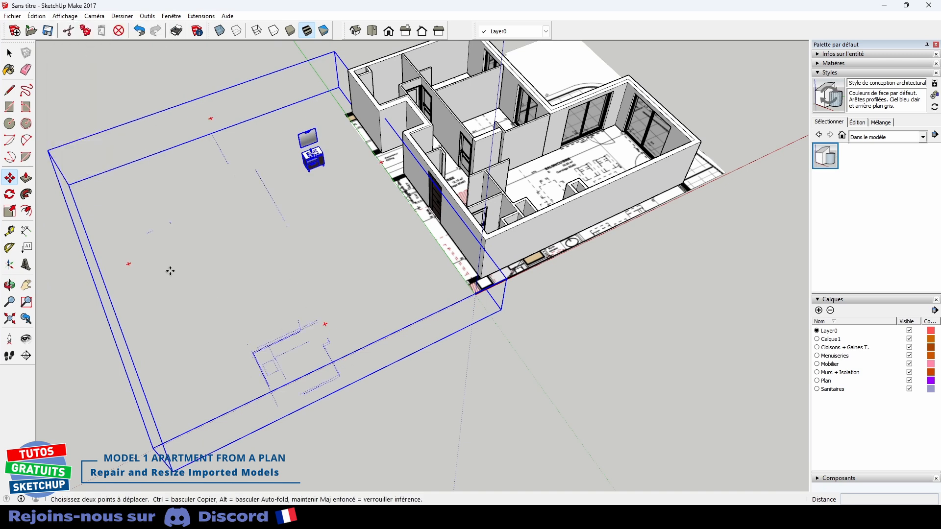
{"action": "key", "text": "space"}
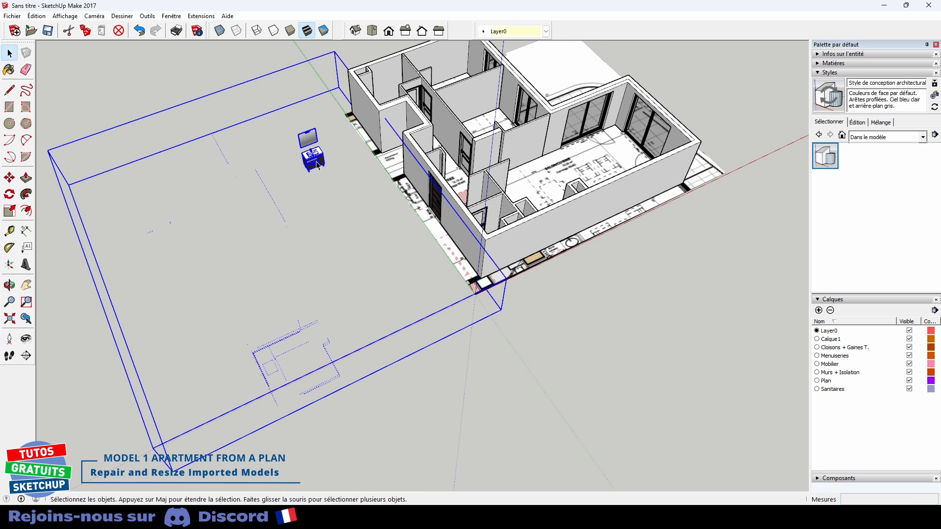
{"action": "double_click", "coordinate": [316, 166]}
{"action": "middle_click_drag", "start_coordinate": [304, 251], "coordinate": [370, 235]}
{"action": "left_click", "coordinate": [363, 170]}
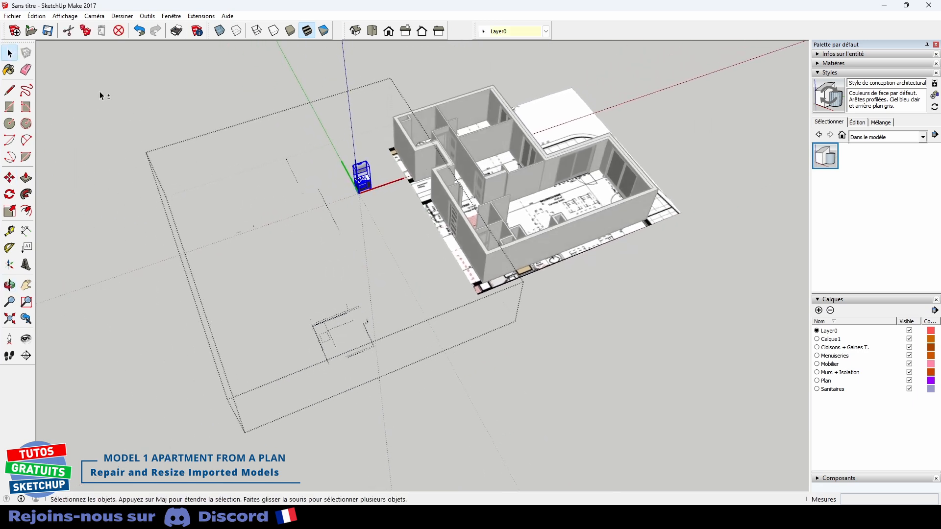
{"action": "left_click_drag", "start_coordinate": [91, 92], "coordinate": [554, 442]}
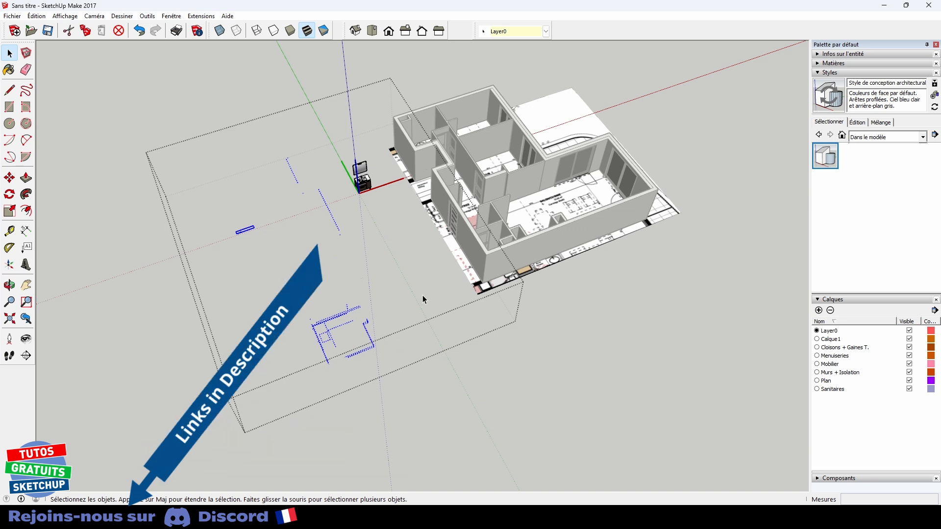
{"action": "key", "text": "Delete"}
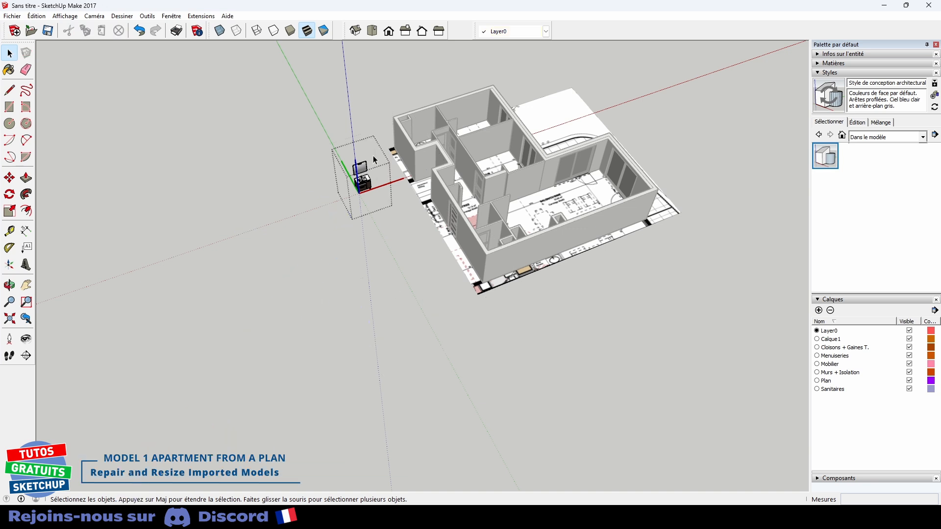
{"action": "left_click", "coordinate": [385, 236]}
Move the vanity by its front leg corner into the bathroom, onto the washbasin drawn on the plan
{"action": "scroll", "coordinate": [372, 215], "scroll_direction": "up", "scroll_amount": 3}
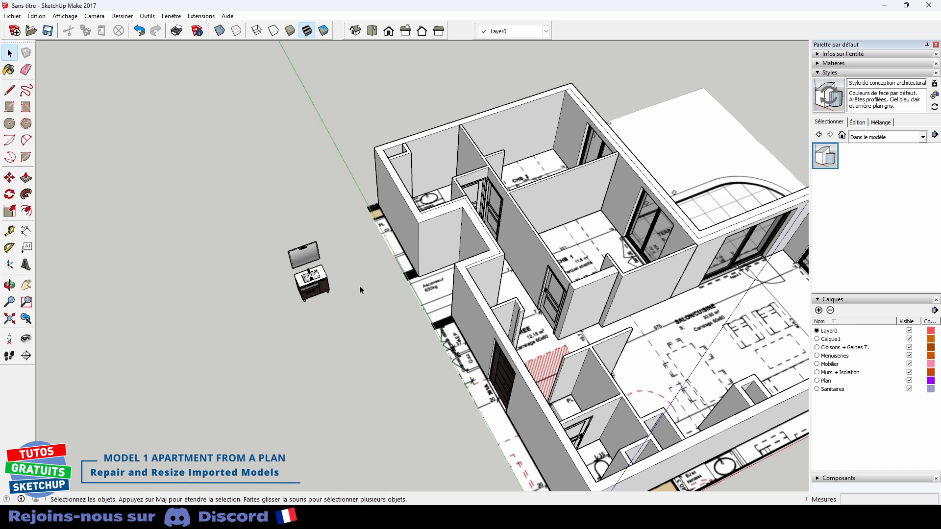
{"action": "middle_click_drag", "start_coordinate": [372, 265], "coordinate": [331, 351], "text": "shift"}
{"action": "scroll", "coordinate": [330, 354], "scroll_direction": "up", "scroll_amount": 2}
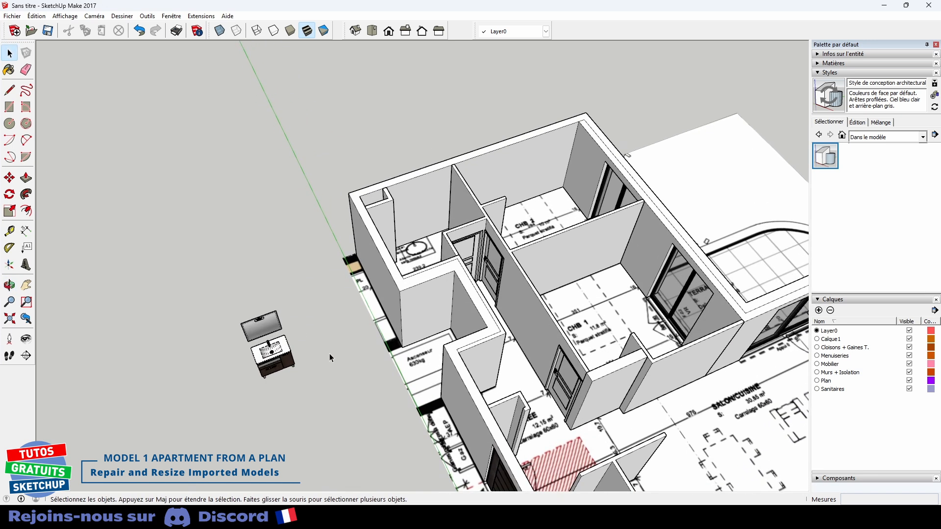
{"action": "scroll", "coordinate": [275, 379], "scroll_direction": "up", "scroll_amount": 6}
{"action": "middle_click_drag", "start_coordinate": [256, 383], "coordinate": [299, 391]}
{"action": "scroll", "coordinate": [269, 400], "scroll_direction": "up", "scroll_amount": 5}
{"action": "key", "text": "m"}
{"action": "scroll", "coordinate": [264, 402], "scroll_direction": "up", "scroll_amount": 2}
{"action": "scroll", "coordinate": [264, 403], "scroll_direction": "up", "scroll_amount": 1}
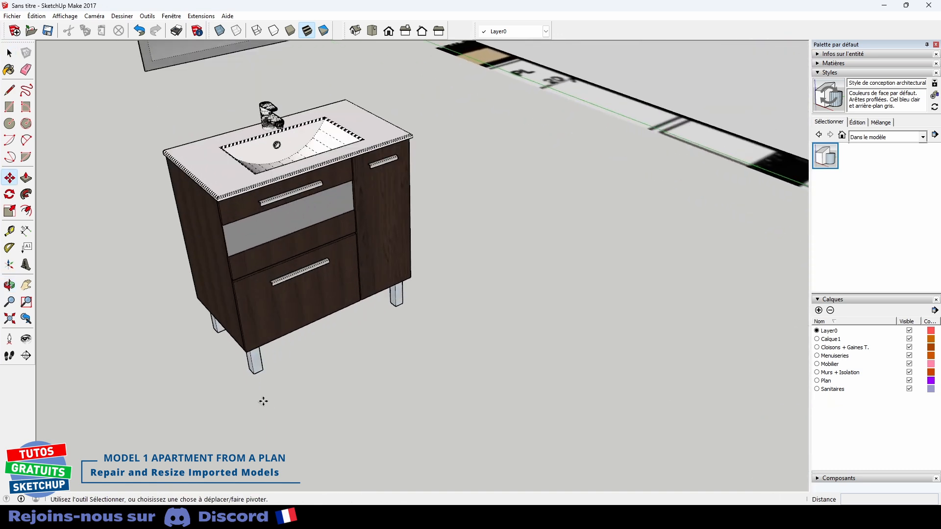
{"action": "left_click", "coordinate": [252, 375]}
{"action": "scroll", "coordinate": [483, 240], "scroll_direction": "down", "scroll_amount": 4}
{"action": "middle_click_drag", "start_coordinate": [545, 220], "coordinate": [505, 407]}
{"action": "middle_click_drag", "start_coordinate": [618, 236], "coordinate": [495, 432]}
{"action": "scroll", "coordinate": [414, 360], "scroll_direction": "up", "scroll_amount": 5}
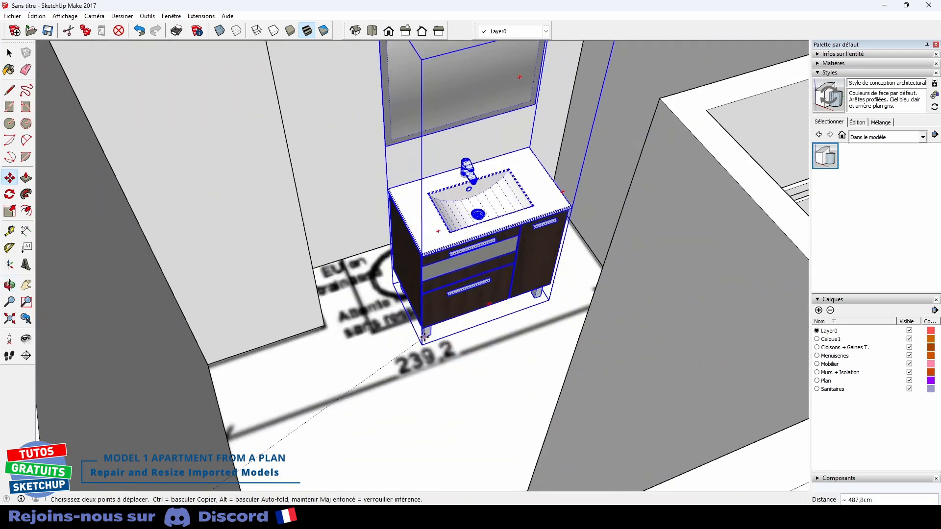
{"action": "scroll", "coordinate": [426, 337], "scroll_direction": "up", "scroll_amount": 2}
{"action": "left_click", "coordinate": [357, 327]}
{"action": "key", "text": "space"}
Move the vanity by its rear lower corner back against the bathroom walls
{"action": "middle_click_drag", "start_coordinate": [463, 304], "coordinate": [354, 337]}
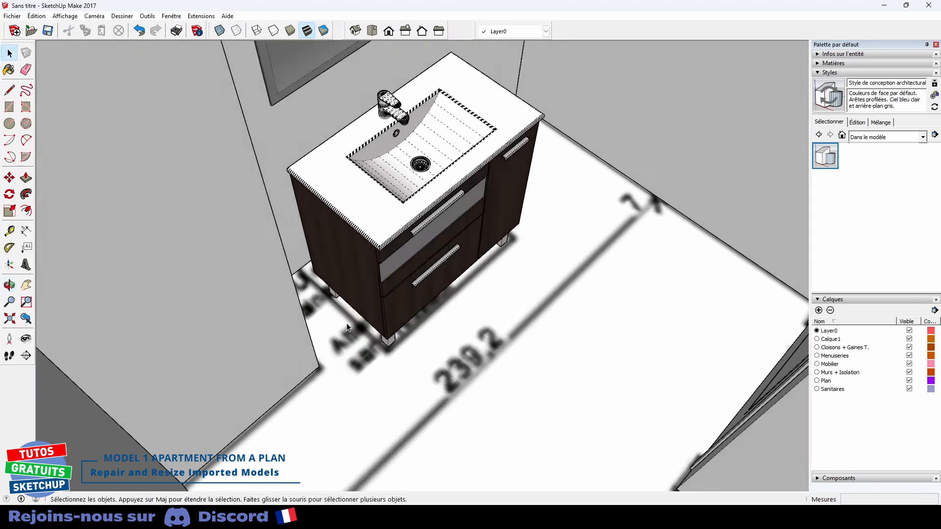
{"action": "scroll", "coordinate": [323, 282], "scroll_direction": "up", "scroll_amount": 3}
{"action": "key", "text": "m"}
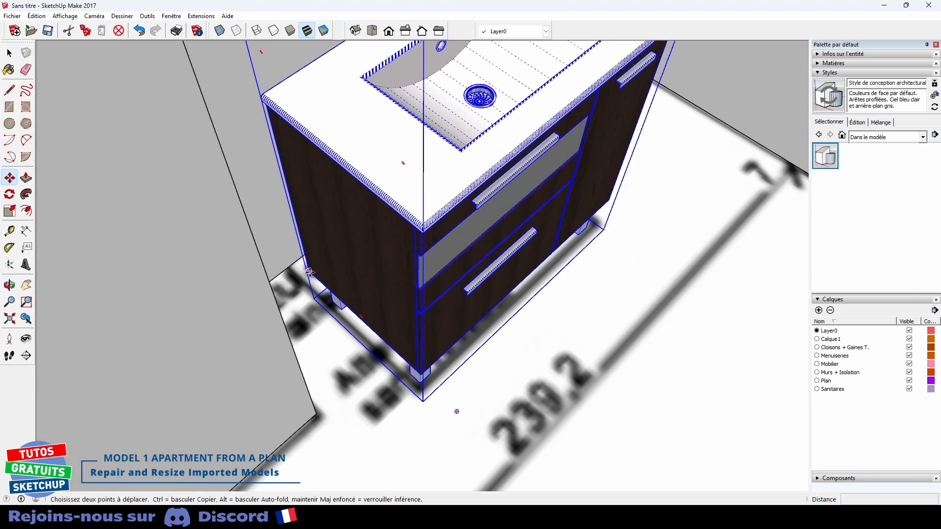
{"action": "left_click", "coordinate": [310, 271]}
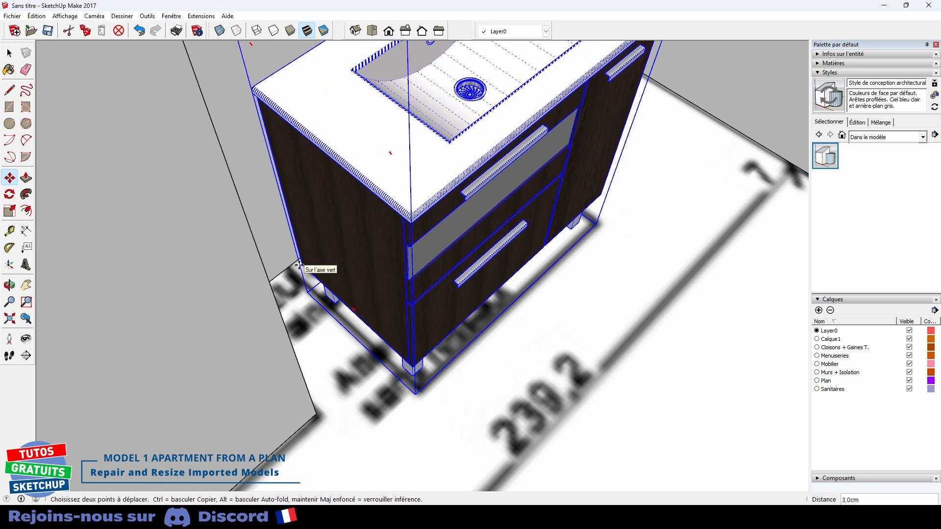
{"action": "left_click", "coordinate": [277, 277]}
{"action": "key", "text": "space"}
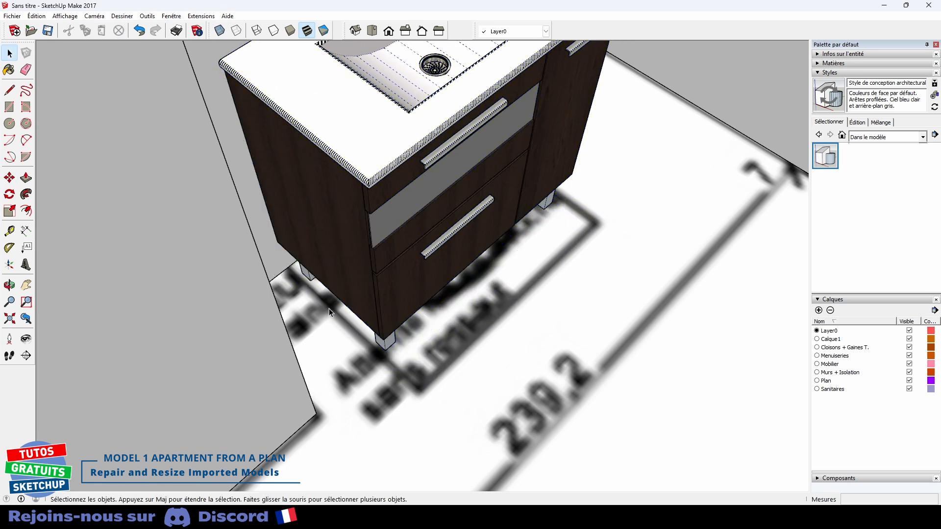
Turn off the display of hidden geometry
{"action": "scroll", "coordinate": [329, 312], "scroll_direction": "down", "scroll_amount": 5}
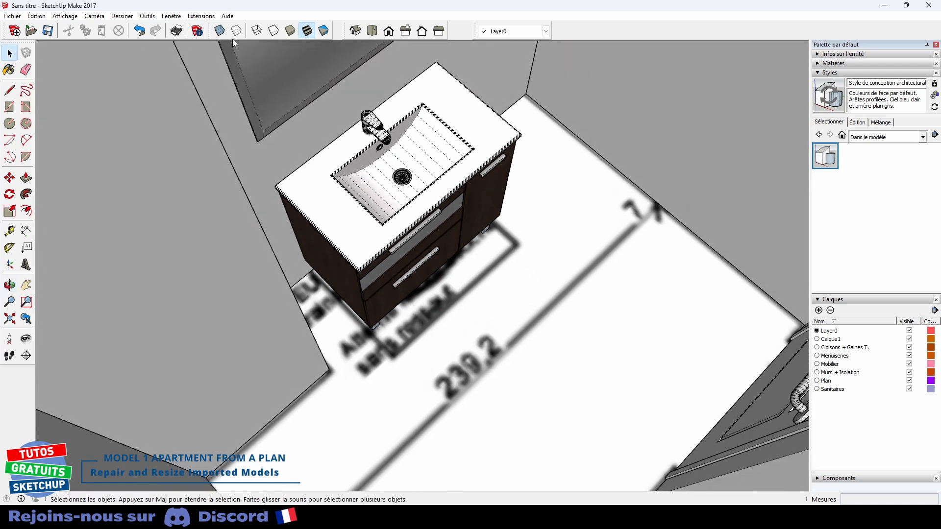
{"action": "left_click", "coordinate": [65, 16]}
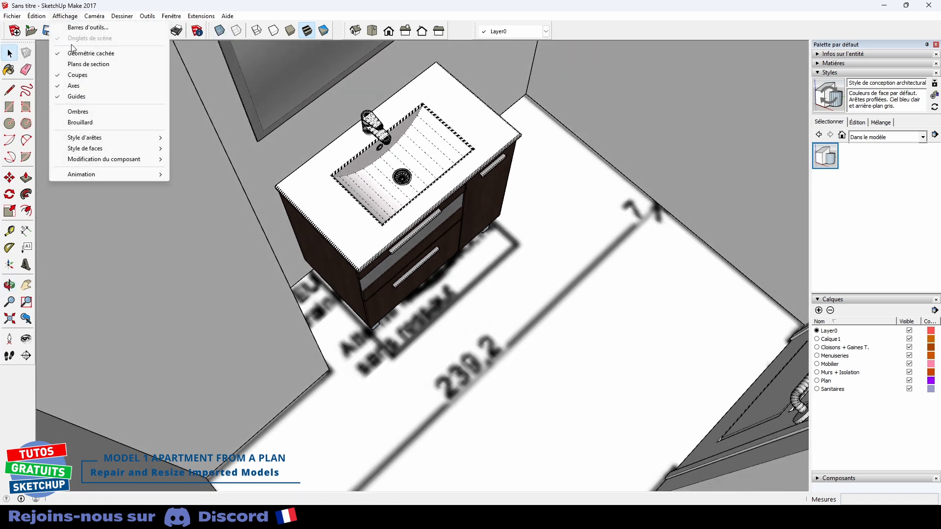
{"action": "left_click", "coordinate": [76, 53]}
Inside the vanity component, scale all the contents along the green axis to match the washbasin depth drawn on the plan
{"action": "double_click", "coordinate": [348, 210]}
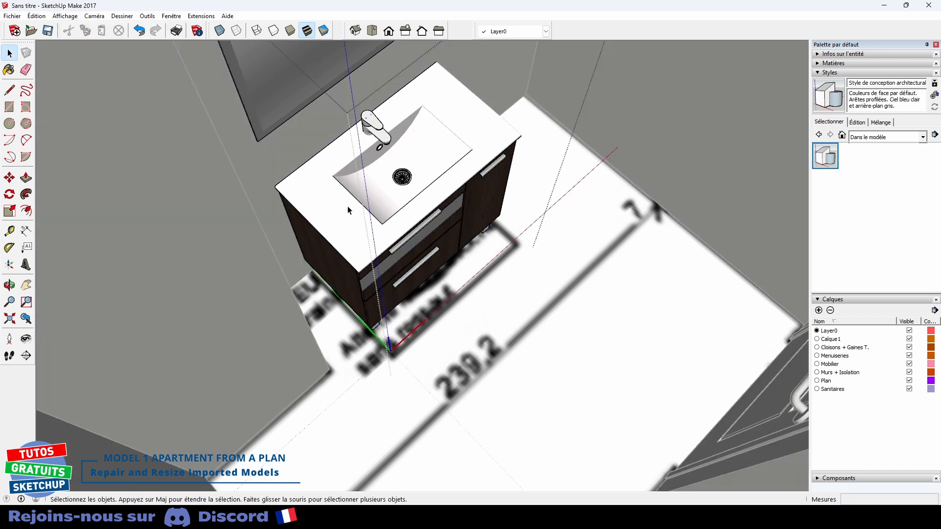
{"action": "key", "text": "ctrl+a"}
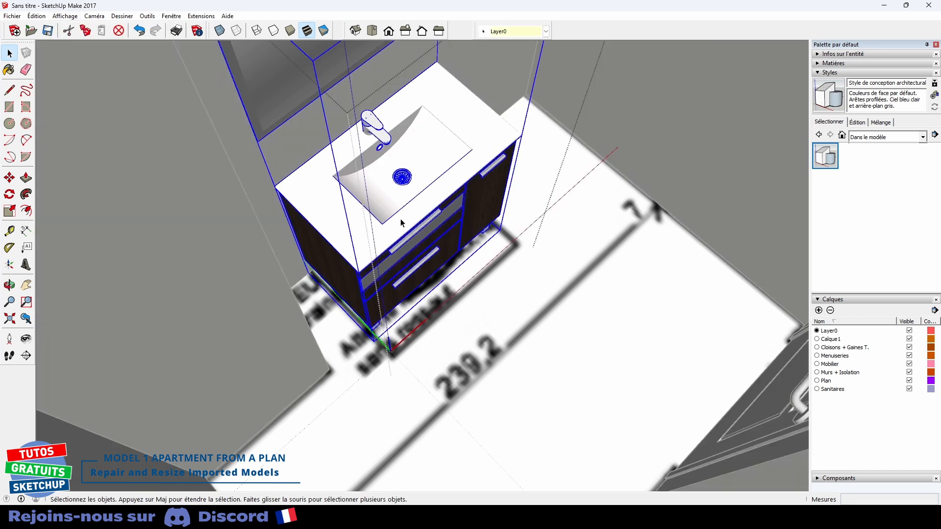
{"action": "key", "text": "s"}
{"action": "left_click", "coordinate": [447, 182]}
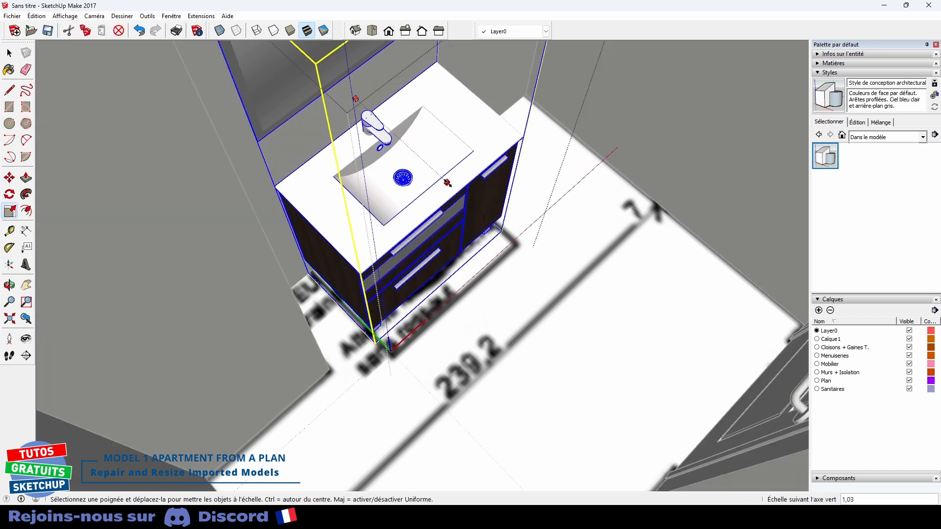
{"action": "left_click", "coordinate": [475, 212]}
{"action": "key", "text": "space"}
Scale the basin's drain strainer down along the green axis to restore its round shape
{"action": "scroll", "coordinate": [438, 191], "scroll_direction": "up", "scroll_amount": 4}
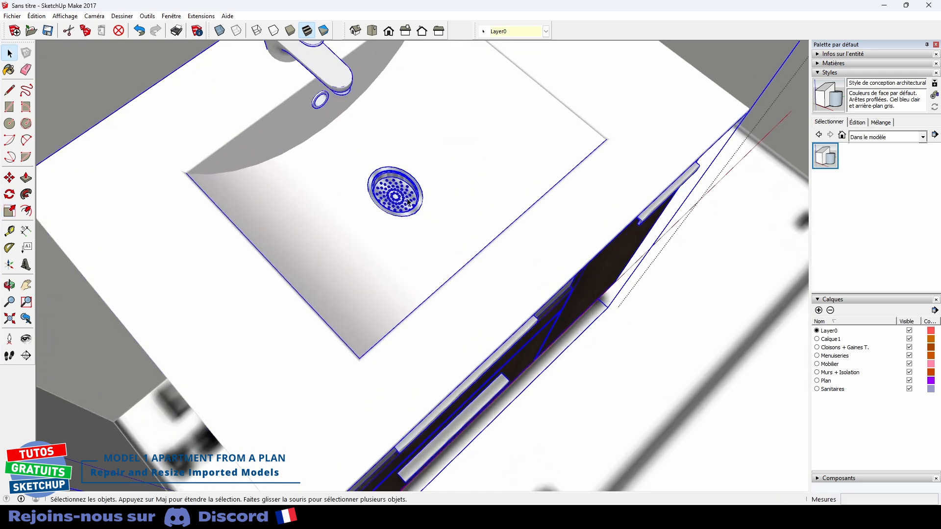
{"action": "left_click", "coordinate": [398, 200]}
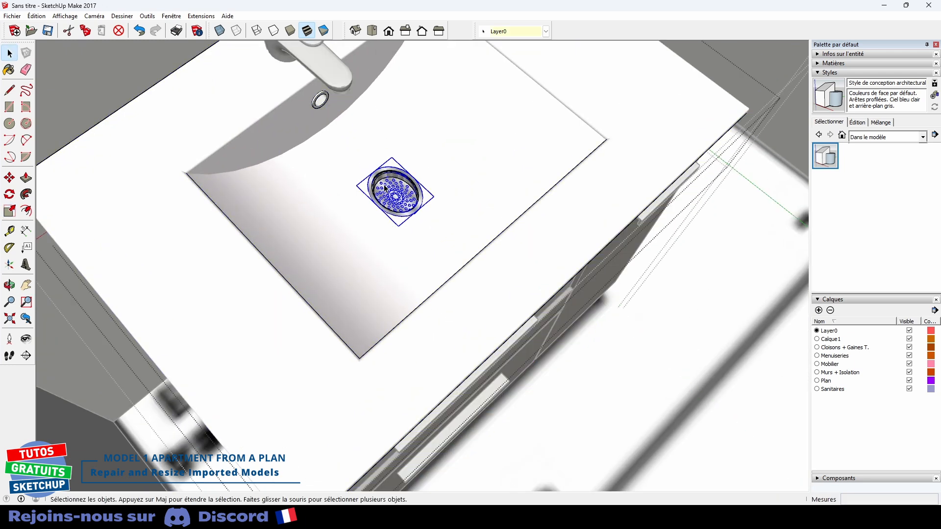
{"action": "key", "text": "s"}
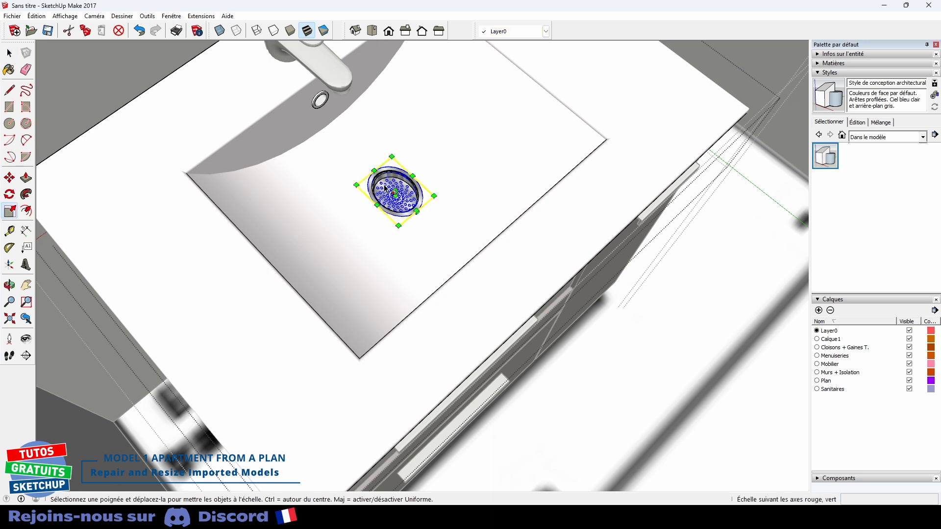
{"action": "key", "text": "ctrl+z"}
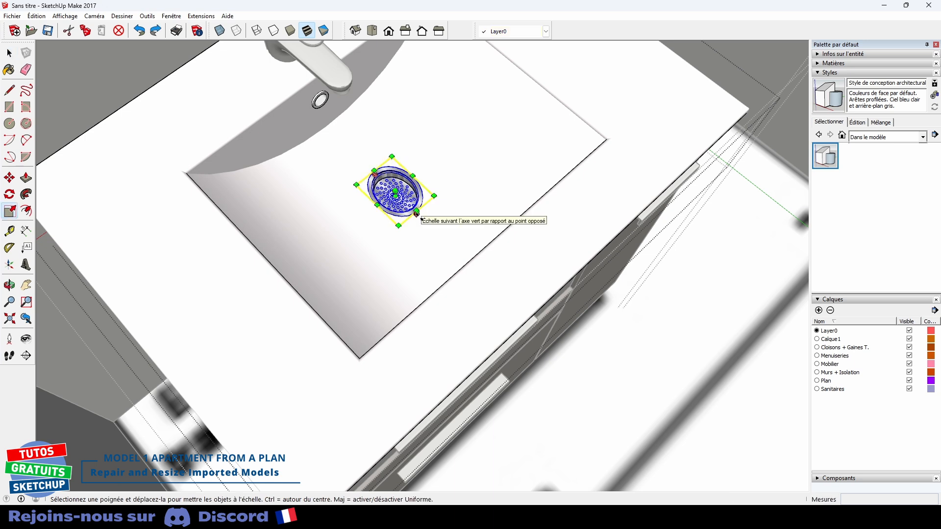
{"action": "left_click_drag", "start_coordinate": [416, 213], "coordinate": [400, 227]}
{"action": "key", "text": "space"}
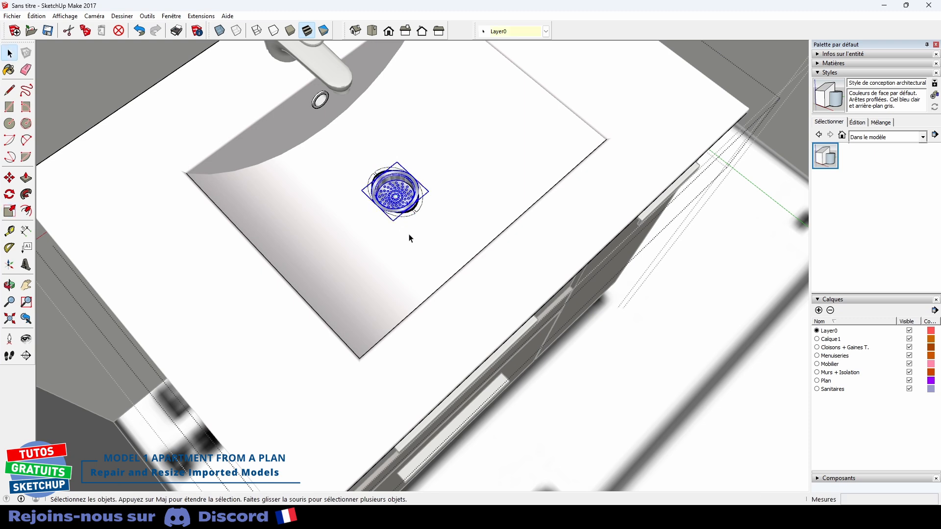
Scale the drain's outer ring to about 0.70 along the green axis to round it, and leave the vanity component
{"action": "left_click", "coordinate": [410, 238]}
{"action": "left_click", "coordinate": [411, 238]}
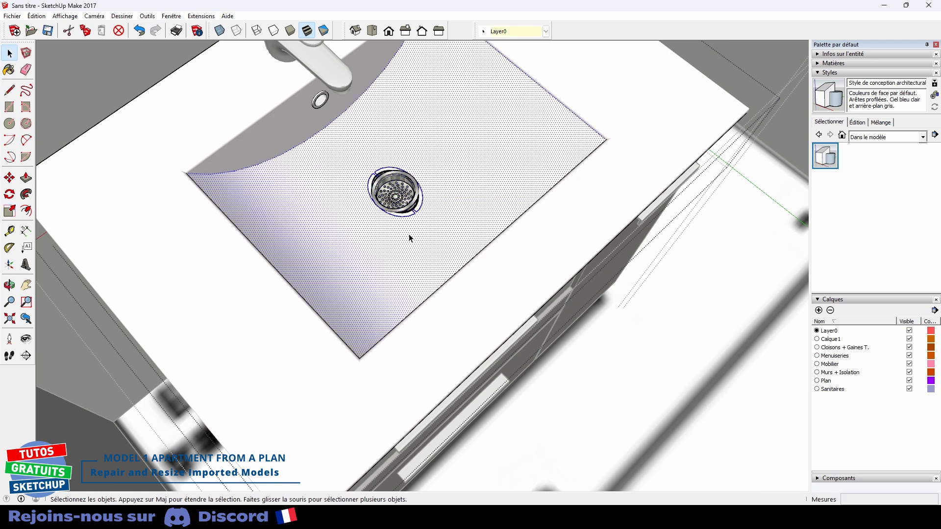
{"action": "left_click_drag", "start_coordinate": [338, 161], "coordinate": [438, 239]}
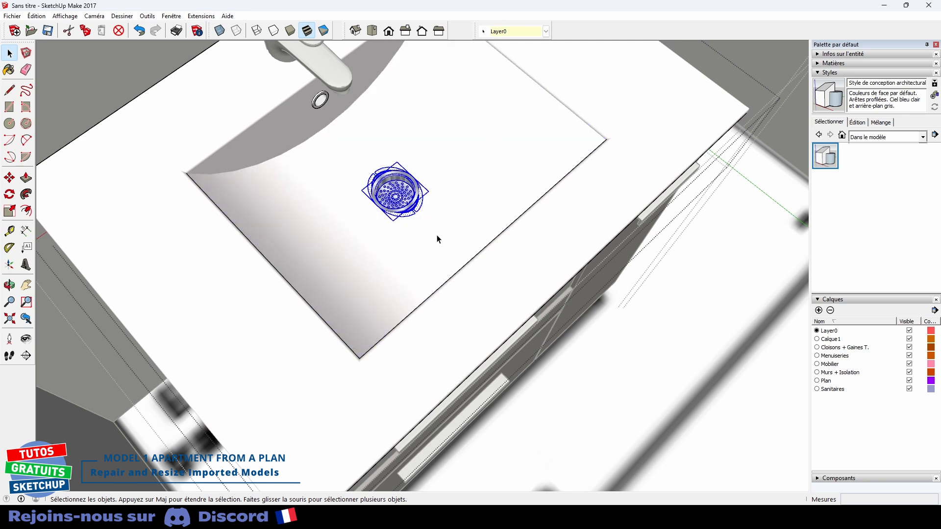
{"action": "left_click", "coordinate": [382, 194]}
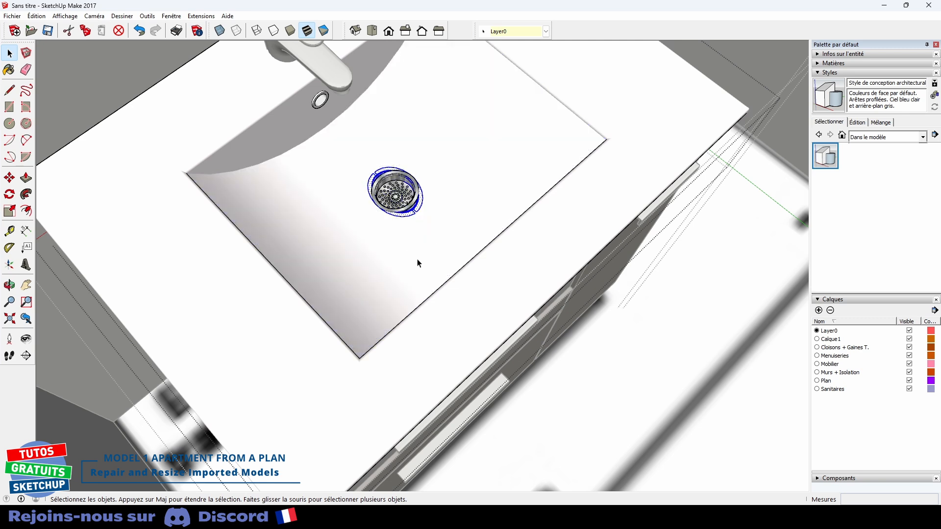
{"action": "key", "text": "s"}
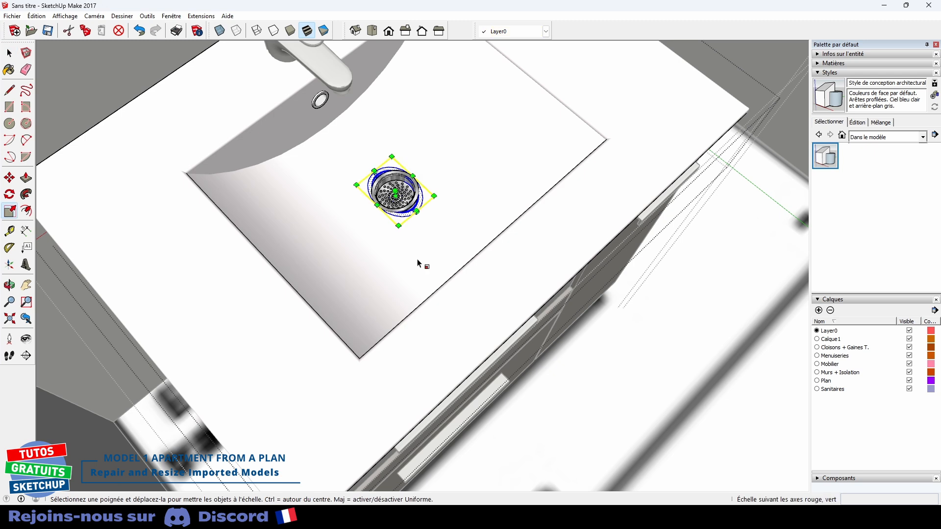
{"action": "left_click", "coordinate": [416, 213]}
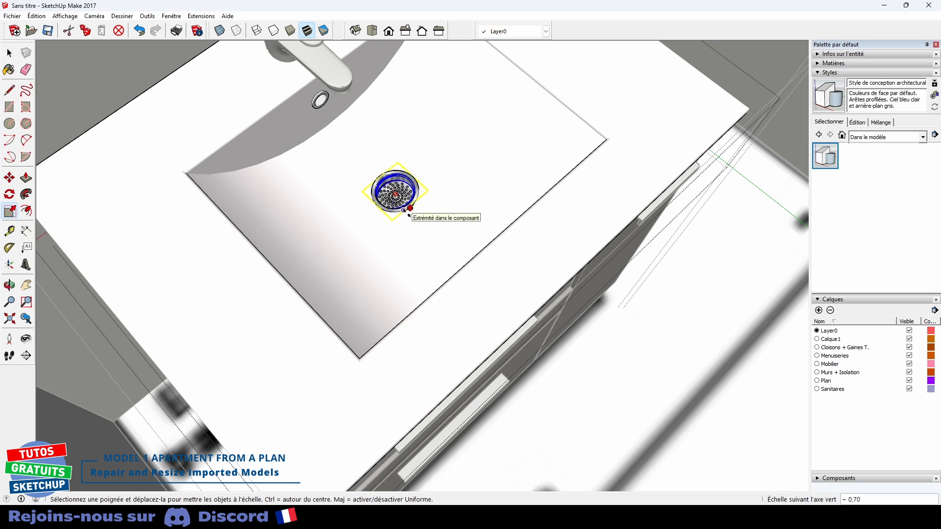
{"action": "left_click", "coordinate": [403, 210]}
{"action": "key", "text": "space"}
{"action": "left_click", "coordinate": [410, 251]}
{"action": "scroll", "coordinate": [409, 251], "scroll_direction": "down", "scroll_amount": 2}
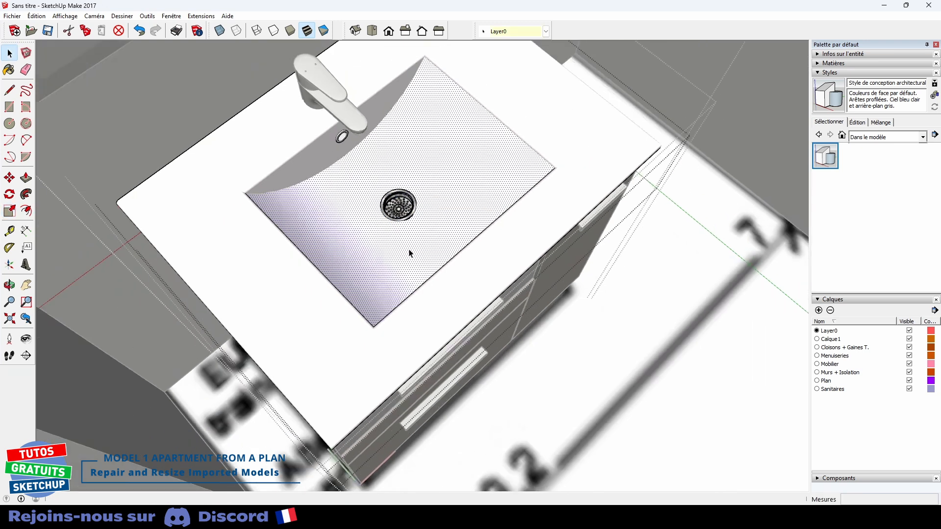
{"action": "scroll", "coordinate": [410, 253], "scroll_direction": "down", "scroll_amount": 2}
{"action": "scroll", "coordinate": [503, 365], "scroll_direction": "down", "scroll_amount": 6}
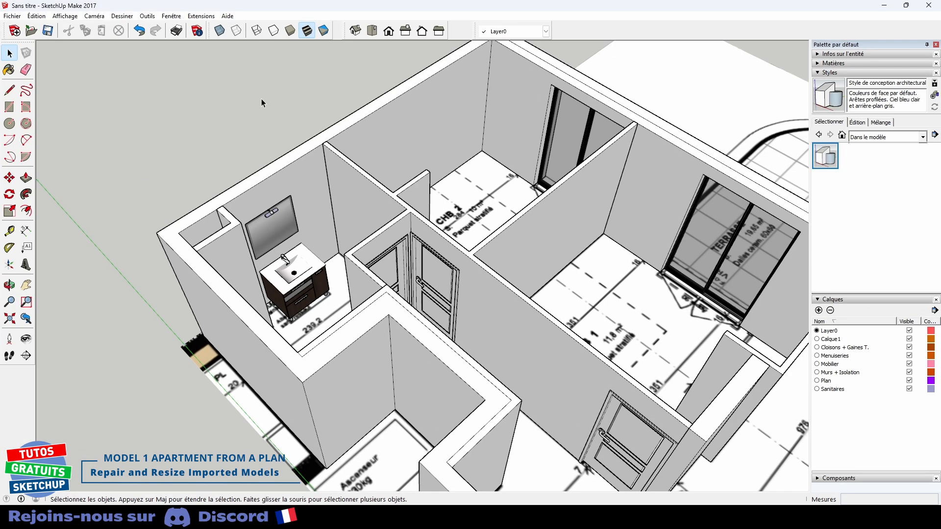
Import the double bed model and place it in the empty area beyond the apartment's terrace
{"action": "left_click", "coordinate": [14, 16]}
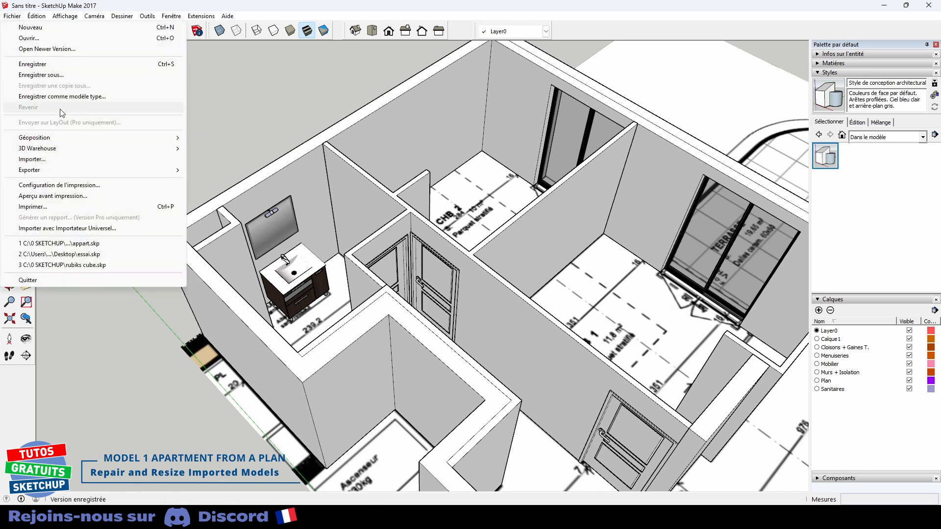
{"action": "left_click", "coordinate": [35, 158]}
{"action": "double_click", "coordinate": [671, 206]}
{"action": "scroll", "coordinate": [577, 215], "scroll_direction": "down", "scroll_amount": 4}
{"action": "middle_click_drag", "start_coordinate": [578, 177], "coordinate": [264, 318], "text": "shift"}
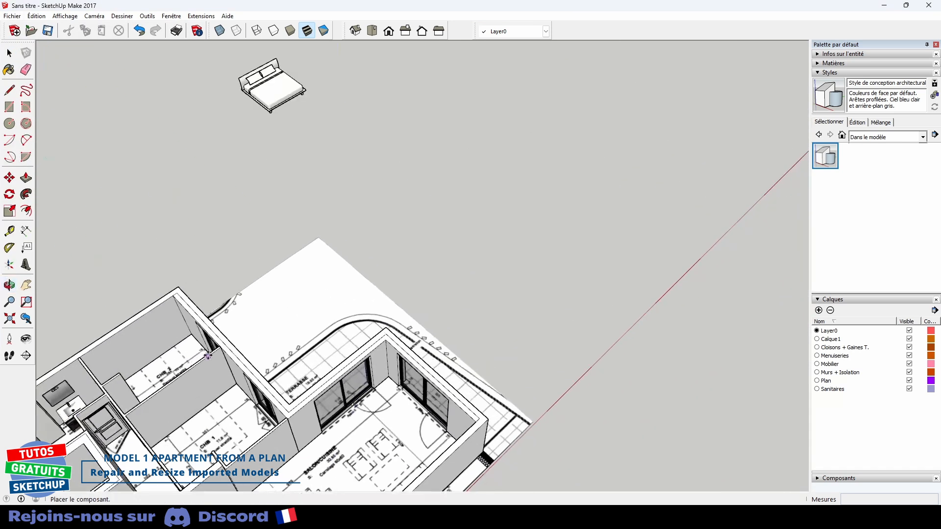
{"action": "left_click", "coordinate": [509, 319]}
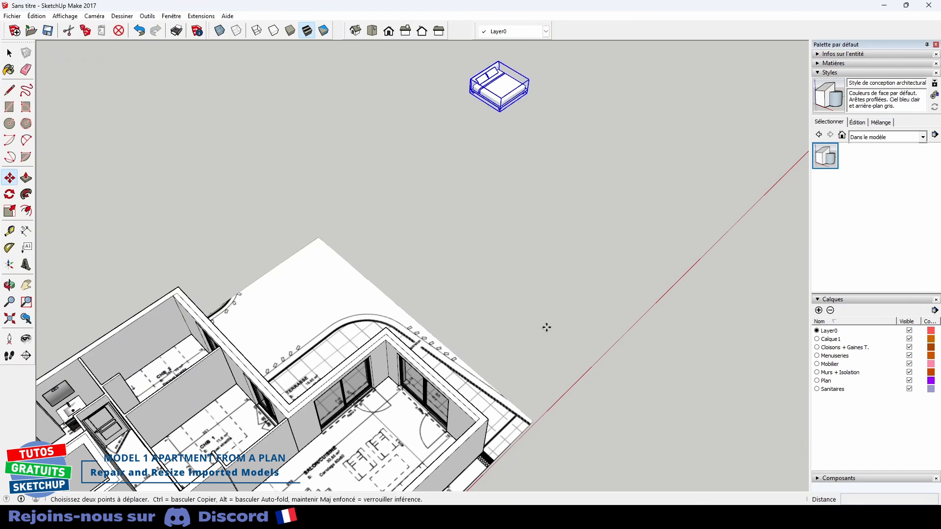
Inspect the inside of the imported bed component and display the list of components in the model
{"action": "key", "text": "space"}
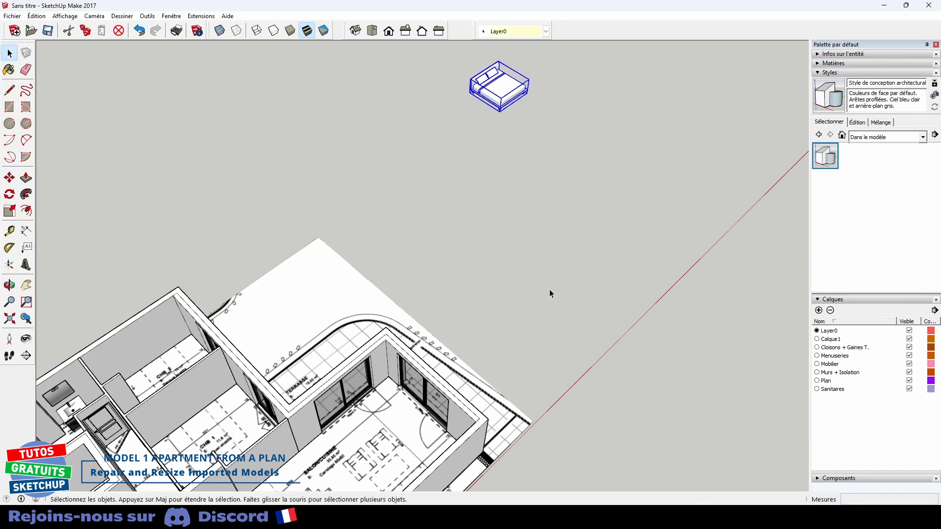
{"action": "double_click", "coordinate": [496, 83]}
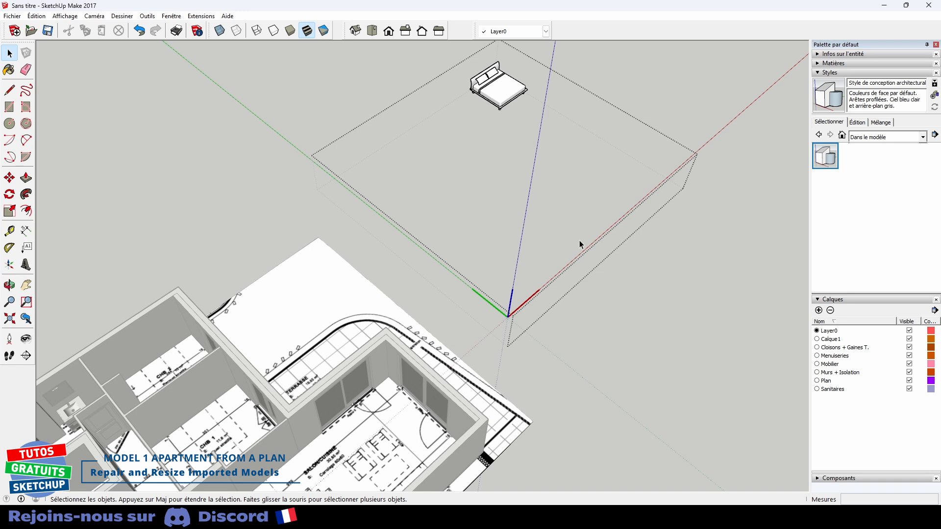
{"action": "left_click", "coordinate": [646, 316]}
{"action": "middle_click_drag", "start_coordinate": [642, 232], "coordinate": [547, 313], "text": "shift"}
{"action": "middle_click_drag", "start_coordinate": [669, 279], "coordinate": [625, 268], "text": "shift"}
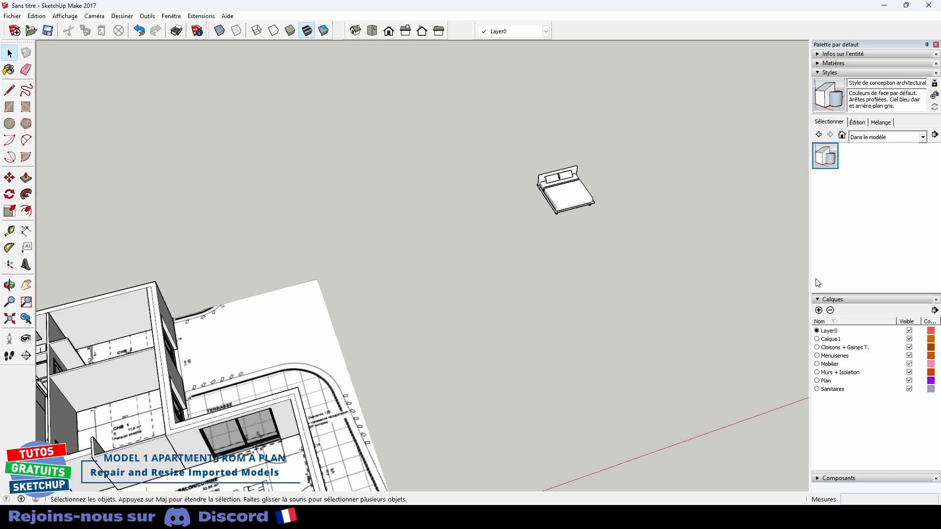
{"action": "left_click", "coordinate": [820, 73]}
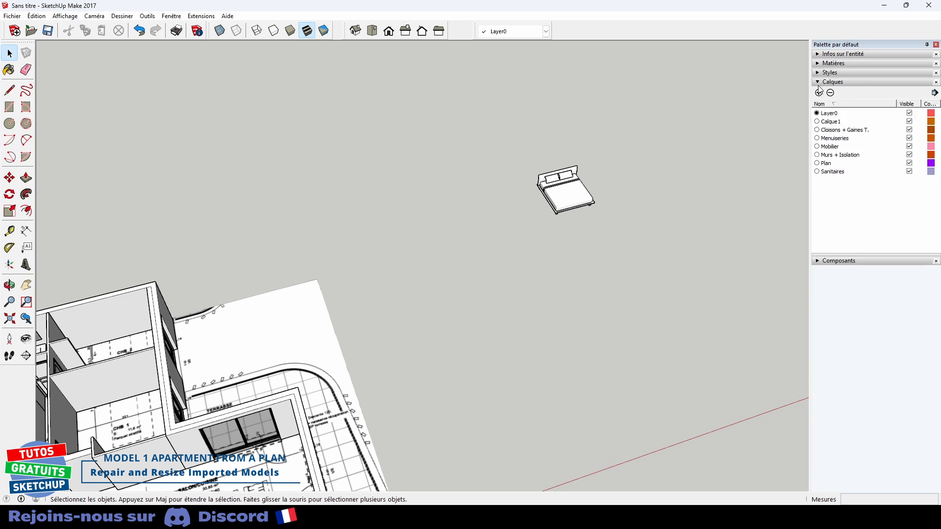
{"action": "left_click", "coordinate": [818, 261]}
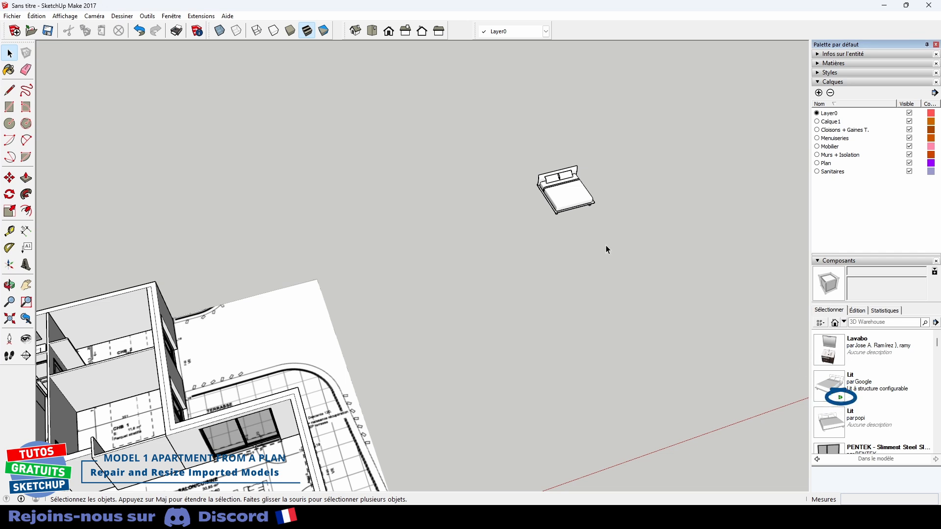
Try to scale the dynamic bed component to 0.50 along the red axis
{"action": "left_click", "coordinate": [567, 191]}
{"action": "middle_click_drag", "start_coordinate": [599, 269], "coordinate": [545, 255]}
{"action": "key", "text": "s"}
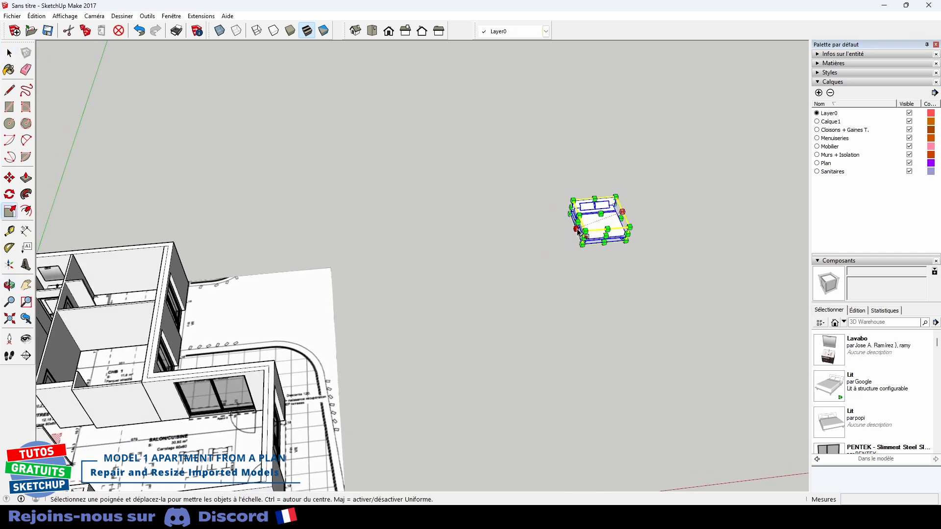
{"action": "left_click_drag", "start_coordinate": [623, 219], "coordinate": [615, 266]}
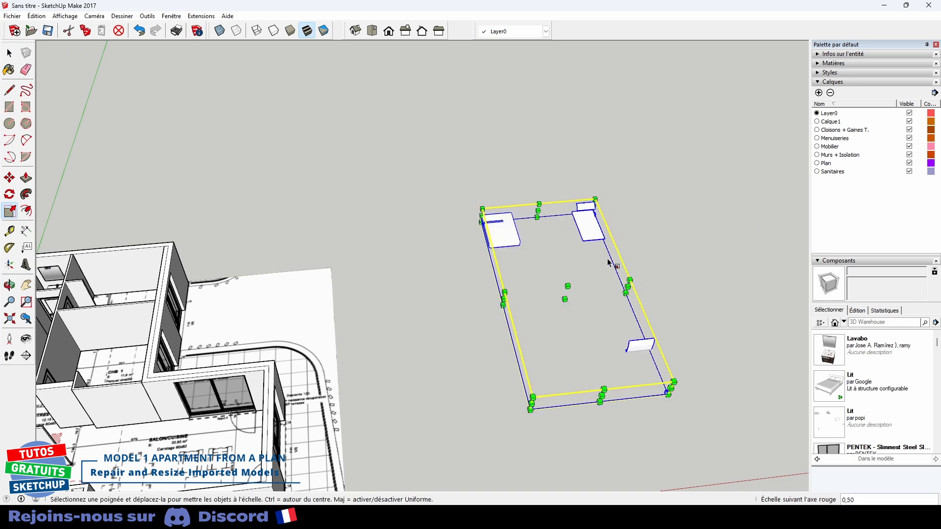
{"action": "key", "text": "ctrl+z"}
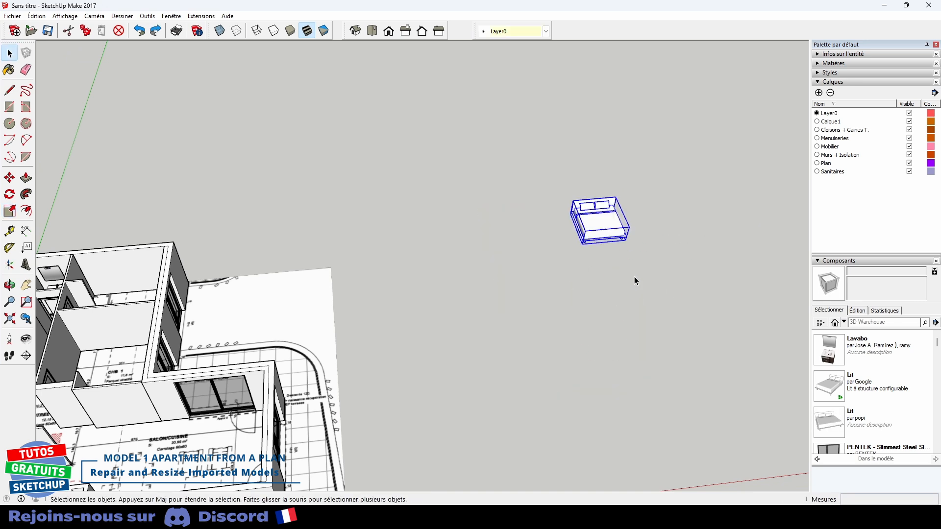
Explode the bed component and the first level of components nested inside it
{"action": "right_click", "coordinate": [598, 222]}
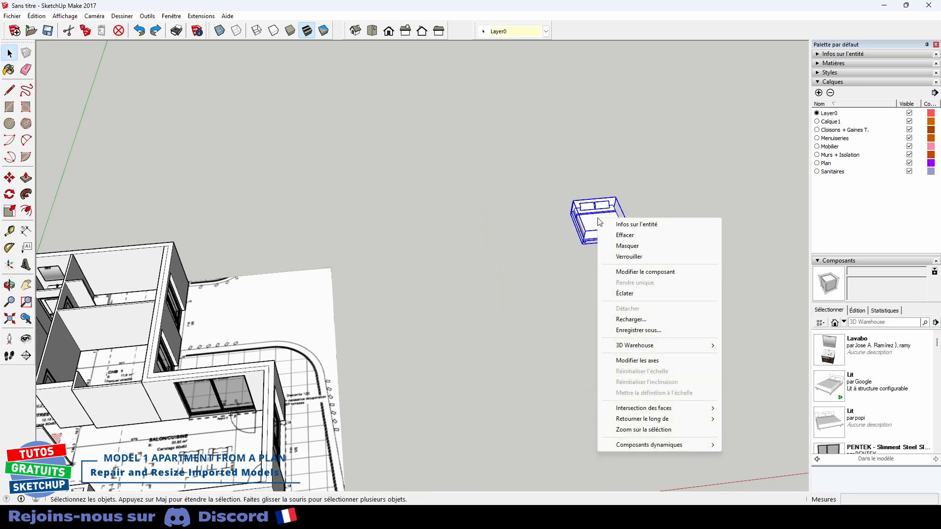
{"action": "left_click", "coordinate": [621, 294]}
{"action": "left_click_drag", "start_coordinate": [532, 169], "coordinate": [655, 270]}
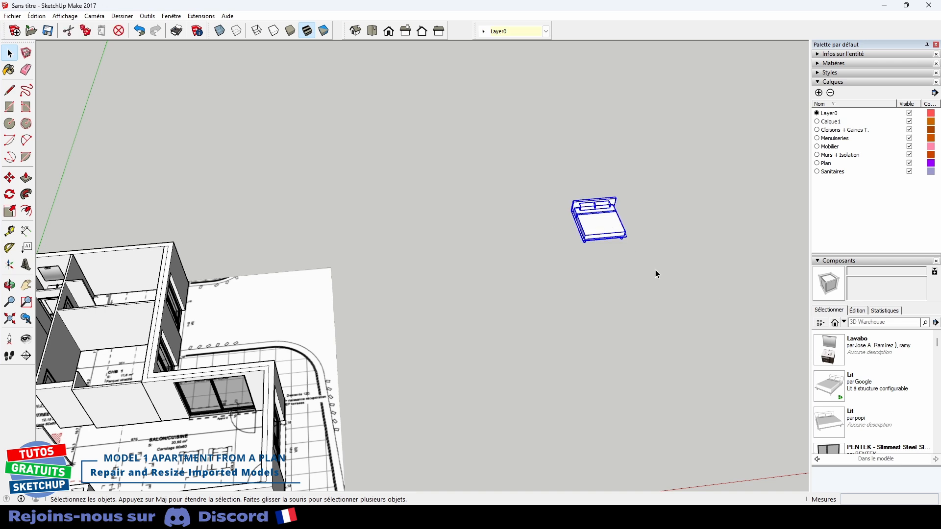
{"action": "scroll", "coordinate": [599, 266], "scroll_direction": "up", "scroll_amount": 3}
{"action": "right_click", "coordinate": [539, 213]}
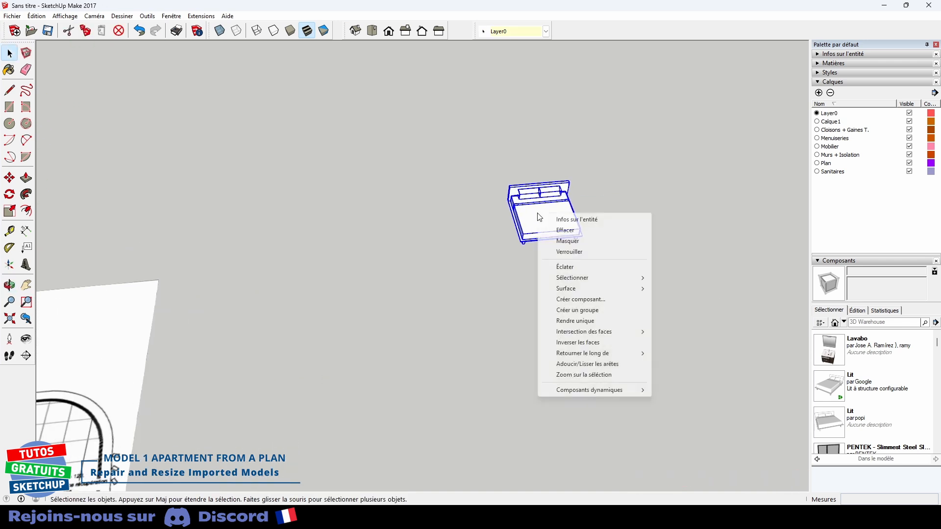
{"action": "left_click", "coordinate": [571, 267]}
{"action": "left_click", "coordinate": [561, 266]}
Explode the bed's remaining nested parts down to loose geometry
{"action": "left_click_drag", "start_coordinate": [482, 156], "coordinate": [602, 261]}
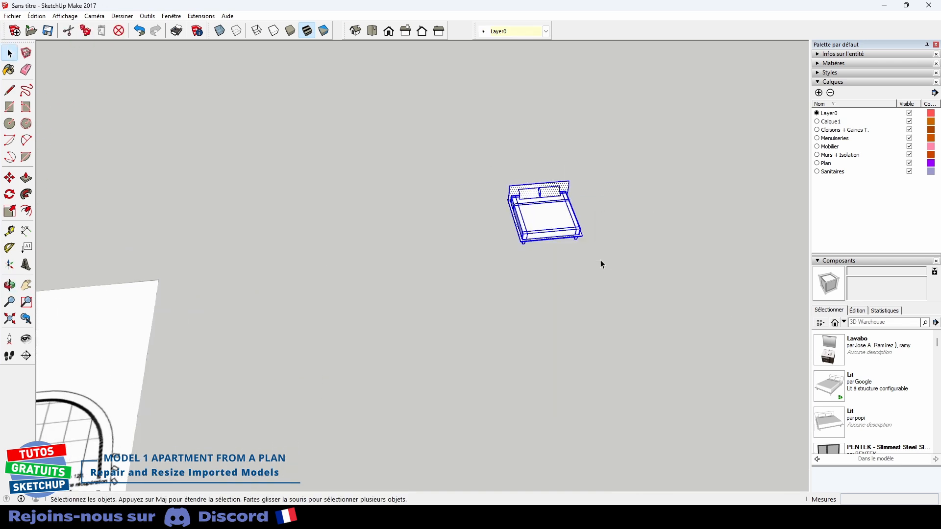
{"action": "scroll", "coordinate": [520, 209], "scroll_direction": "up", "scroll_amount": 5}
{"action": "middle_click_drag", "start_coordinate": [520, 212], "coordinate": [521, 264], "text": "shift"}
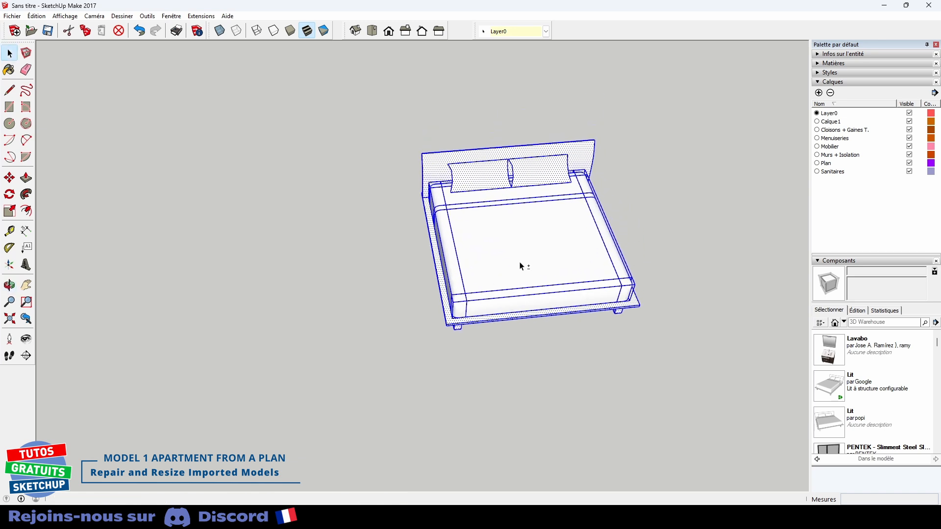
{"action": "right_click", "coordinate": [485, 256]}
{"action": "left_click", "coordinate": [531, 309]}
{"action": "left_click", "coordinate": [533, 336]}
Gather all of the bed's loose geometry into one group
{"action": "left_click_drag", "start_coordinate": [362, 113], "coordinate": [661, 331]}
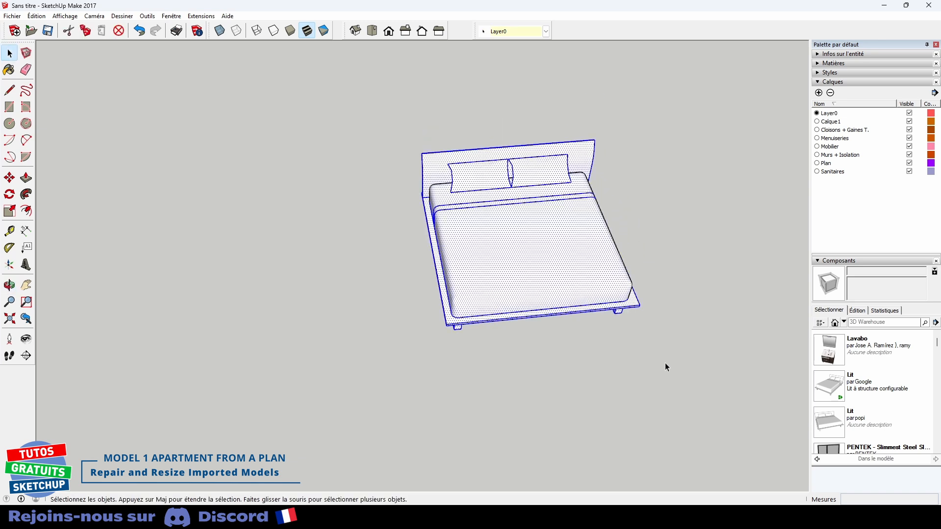
{"action": "right_click", "coordinate": [529, 248]}
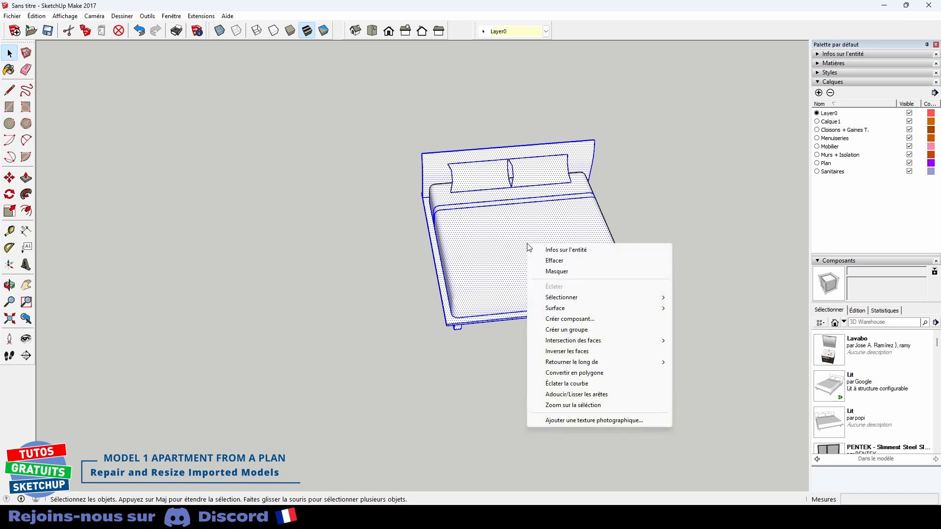
{"action": "left_click", "coordinate": [565, 330]}
{"action": "left_click", "coordinate": [366, 191]}
Move the bed group next to the terrace edge of the floor plan
{"action": "scroll", "coordinate": [358, 201], "scroll_direction": "down", "scroll_amount": 6}
{"action": "middle_click_drag", "start_coordinate": [259, 316], "coordinate": [605, 123], "text": "shift"}
{"action": "middle_click_drag", "start_coordinate": [286, 380], "coordinate": [507, 294], "text": "shift"}
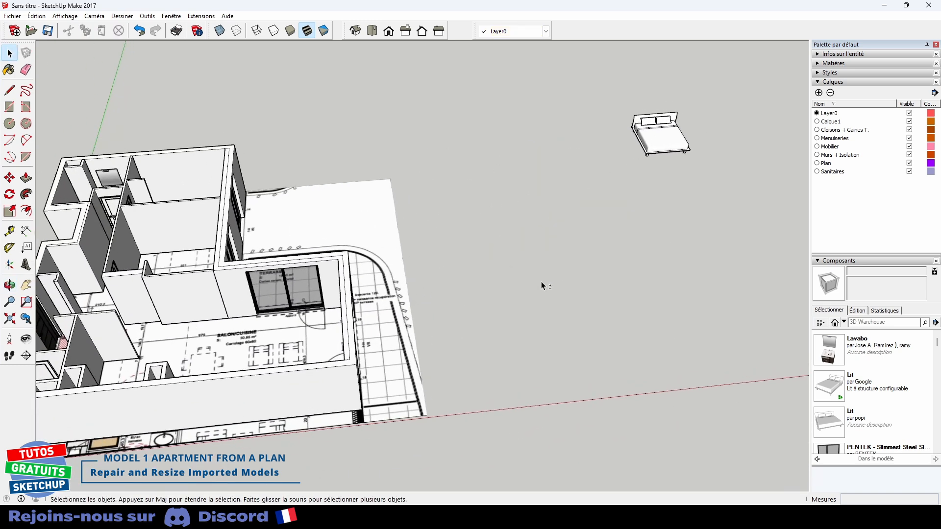
{"action": "left_click", "coordinate": [656, 146]}
{"action": "key", "text": "m"}
{"action": "left_click", "coordinate": [655, 143]}
{"action": "left_click", "coordinate": [456, 276]}
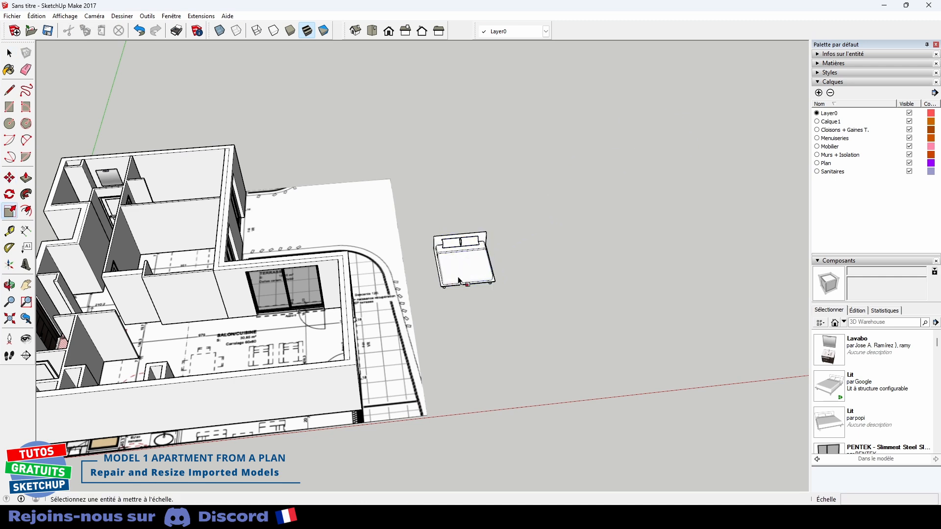
Stretch the bed group's width along the red axis
{"action": "middle_click_drag", "start_coordinate": [491, 271], "coordinate": [511, 262]}
{"action": "key", "text": "s"}
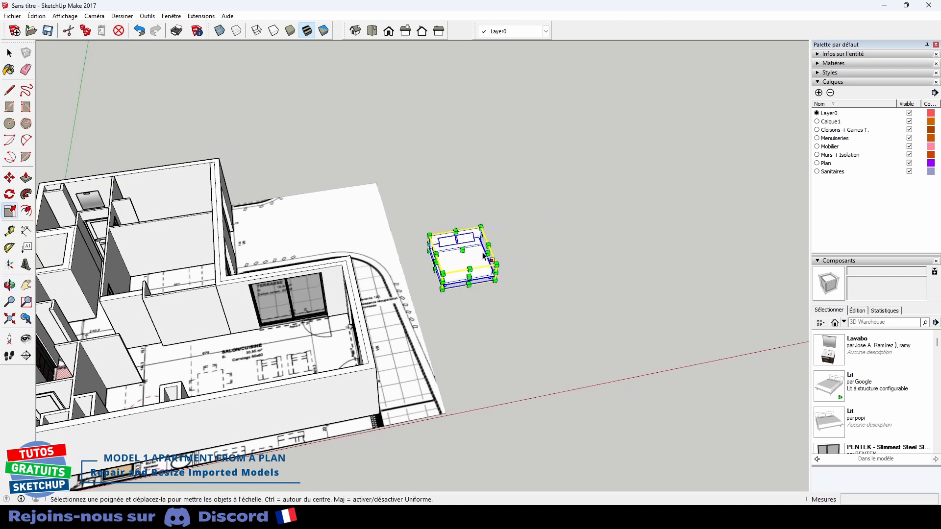
{"action": "left_click_drag", "start_coordinate": [489, 258], "coordinate": [540, 264]}
{"action": "key", "text": "space"}
{"action": "left_click", "coordinate": [520, 314]}
Switch to the finished appart.skp model and examine its furnished bedroom, office and bathroom with shower
{"action": "middle_click_drag", "start_coordinate": [520, 313], "coordinate": [648, 291], "text": "shift"}
{"action": "middle_click_drag", "start_coordinate": [648, 291], "coordinate": [623, 332]}
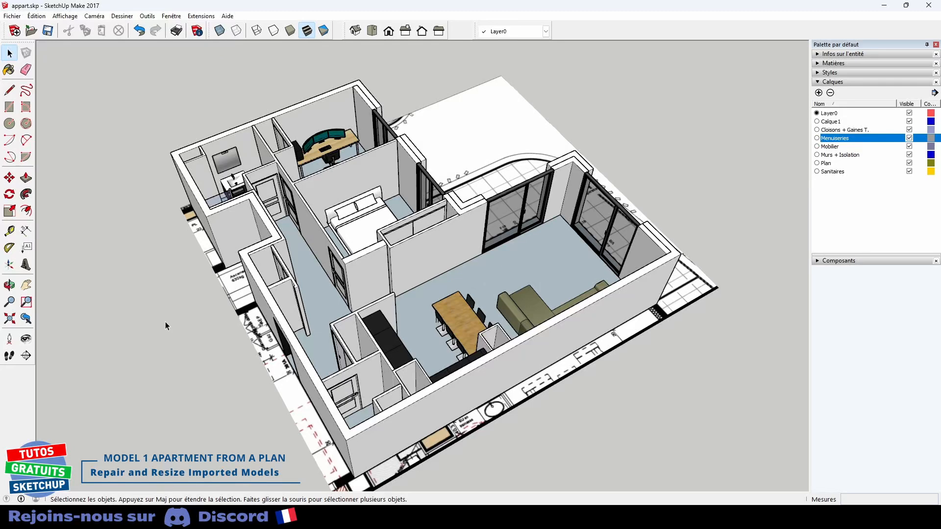
{"action": "middle_click_drag", "start_coordinate": [166, 321], "coordinate": [227, 330], "text": "shift"}
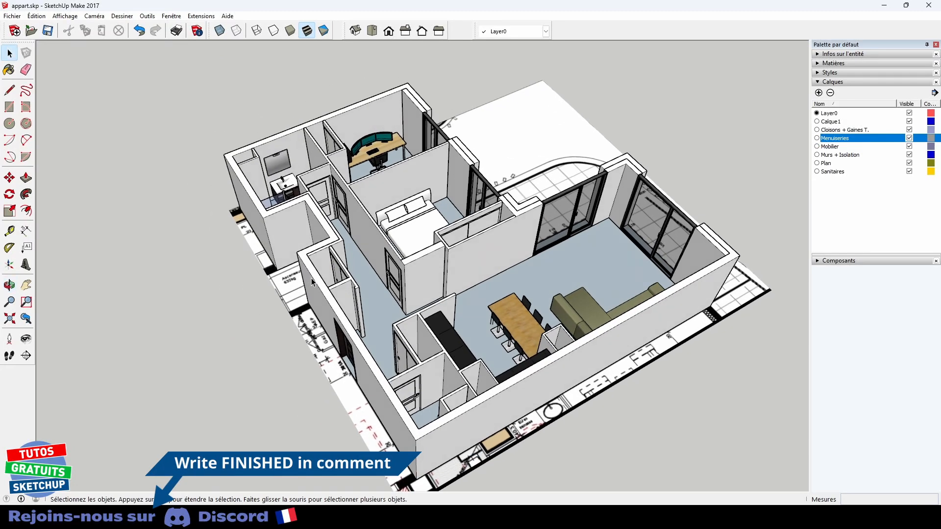
{"action": "scroll", "coordinate": [363, 193], "scroll_direction": "up", "scroll_amount": 5}
{"action": "middle_click_drag", "start_coordinate": [418, 207], "coordinate": [360, 220]}
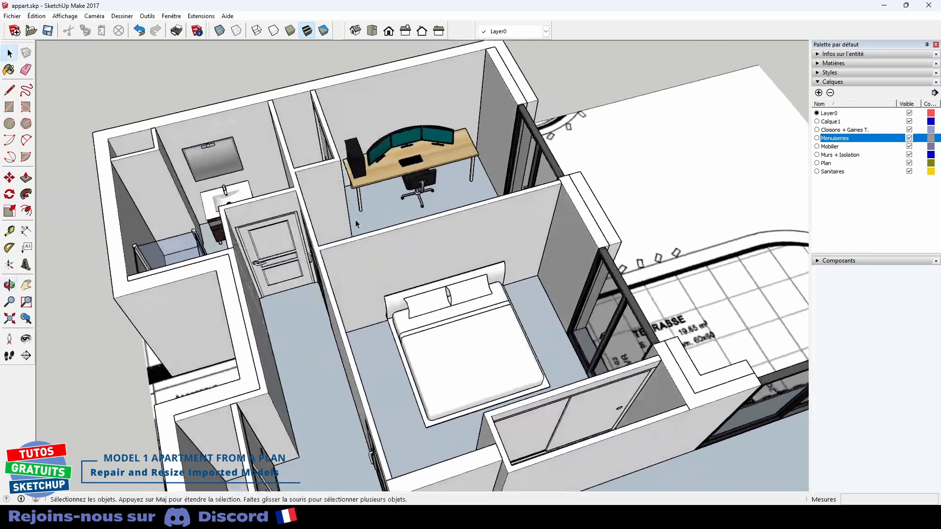
{"action": "scroll", "coordinate": [398, 199], "scroll_direction": "up", "scroll_amount": 4}
{"action": "middle_click_drag", "start_coordinate": [400, 193], "coordinate": [372, 157]}
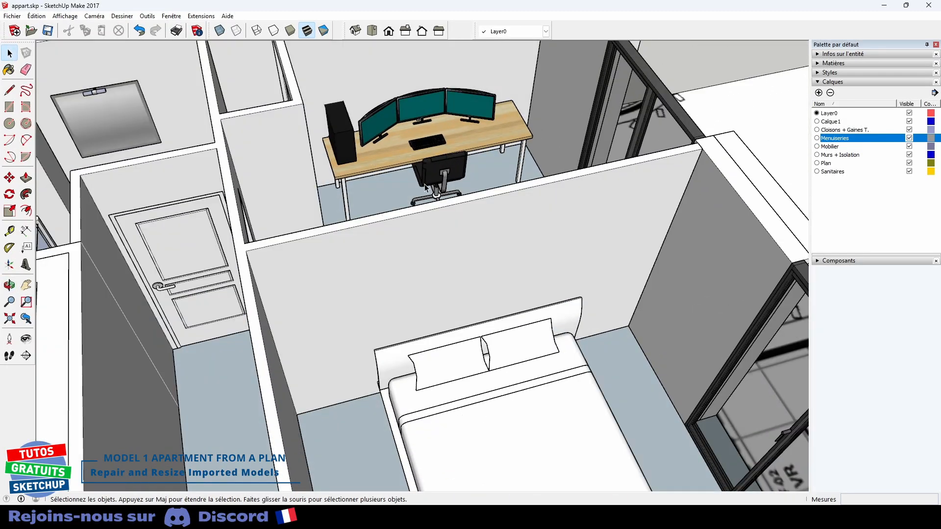
{"action": "scroll", "coordinate": [422, 196], "scroll_direction": "down", "scroll_amount": 6}
{"action": "middle_click_drag", "start_coordinate": [422, 206], "coordinate": [451, 270]}
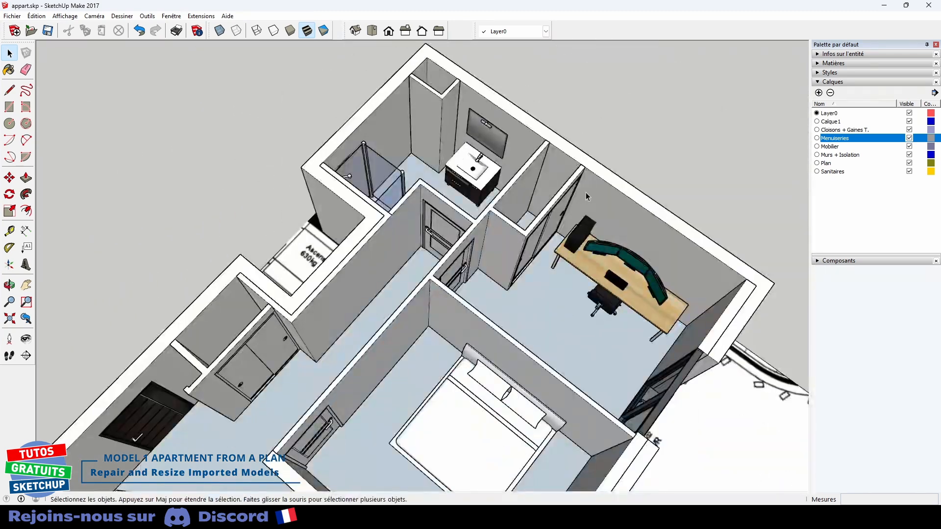
{"action": "middle_click_drag", "start_coordinate": [586, 199], "coordinate": [457, 172]}
{"action": "middle_click_drag", "start_coordinate": [514, 216], "coordinate": [416, 216]}
{"action": "scroll", "coordinate": [499, 266], "scroll_direction": "up", "scroll_amount": 7}
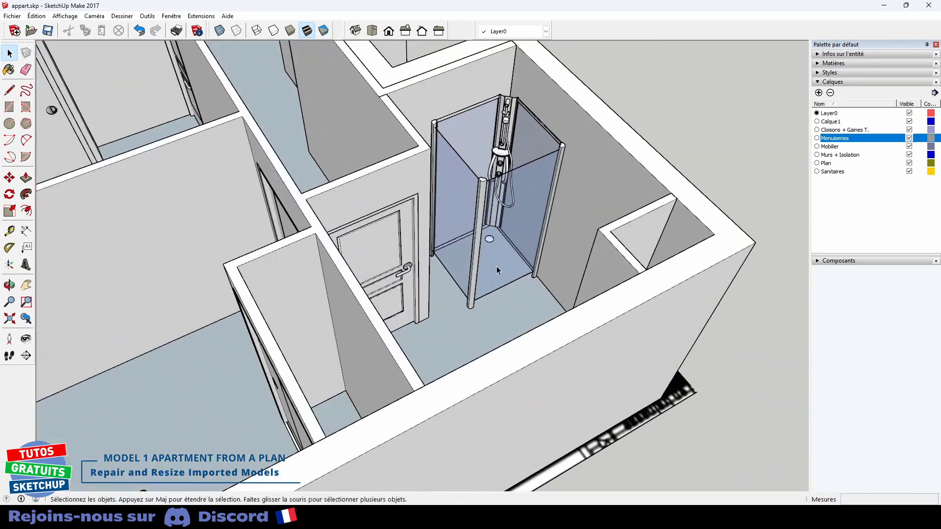
{"action": "scroll", "coordinate": [494, 265], "scroll_direction": "down", "scroll_amount": 7}
Examine the living room and kitchen of the finished apartment, including the sofa, dining table and fitted units
{"action": "middle_click_drag", "start_coordinate": [373, 240], "coordinate": [358, 247], "text": "shift"}
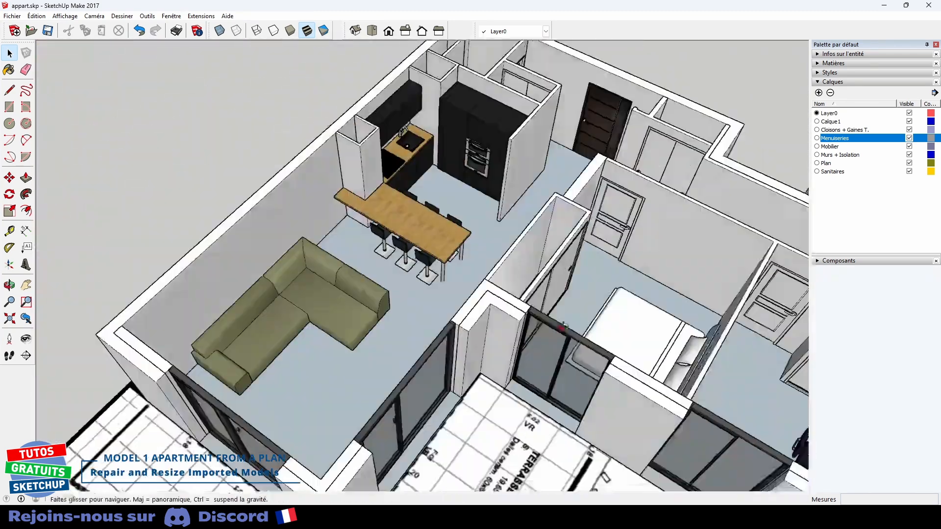
{"action": "middle_click_drag", "start_coordinate": [471, 275], "coordinate": [428, 256]}
{"action": "scroll", "coordinate": [440, 248], "scroll_direction": "up", "scroll_amount": 5}
{"action": "scroll", "coordinate": [440, 248], "scroll_direction": "up", "scroll_amount": 3}
{"action": "scroll", "coordinate": [429, 261], "scroll_direction": "down", "scroll_amount": 3}
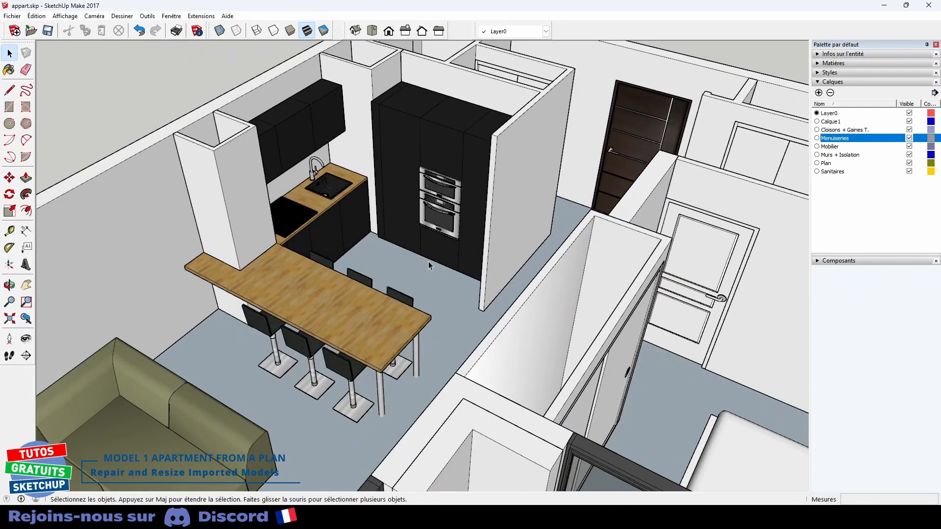